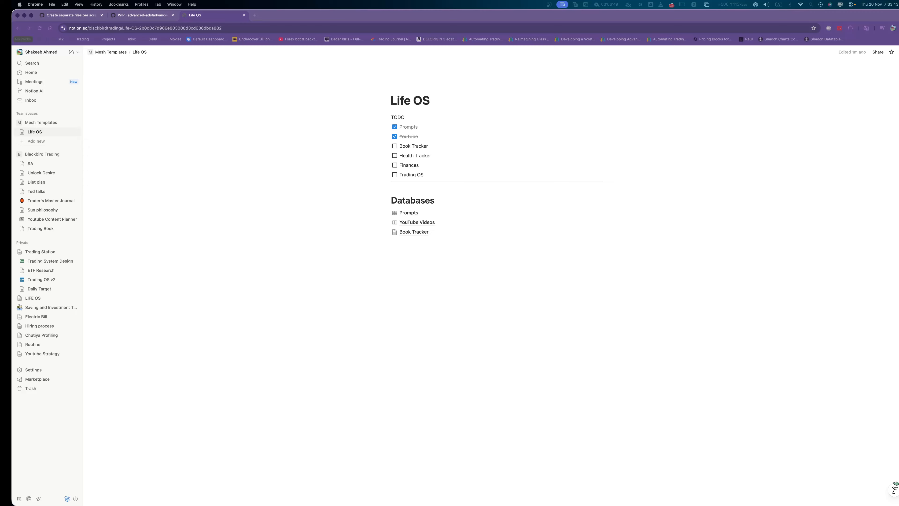
Delete the Book Tracker page listed under Databases on the Life OS page.
click(416, 248)
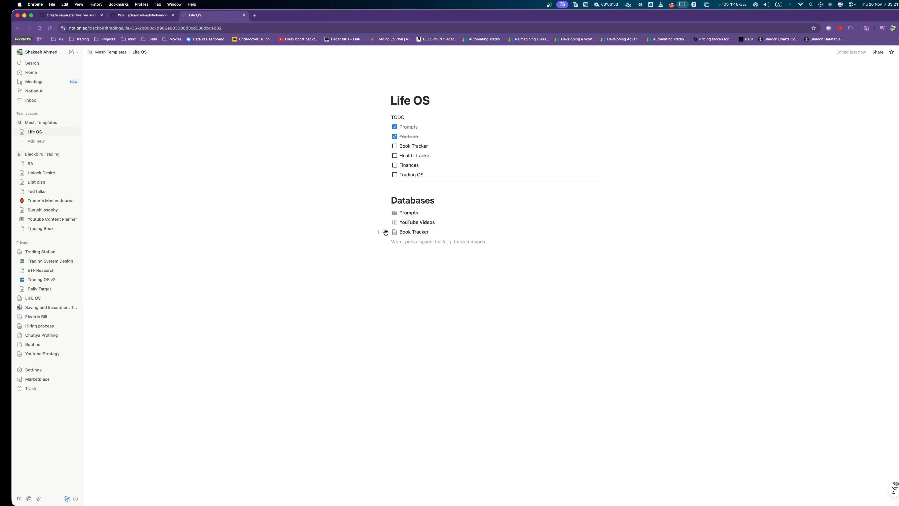
click(384, 232)
click(330, 281)
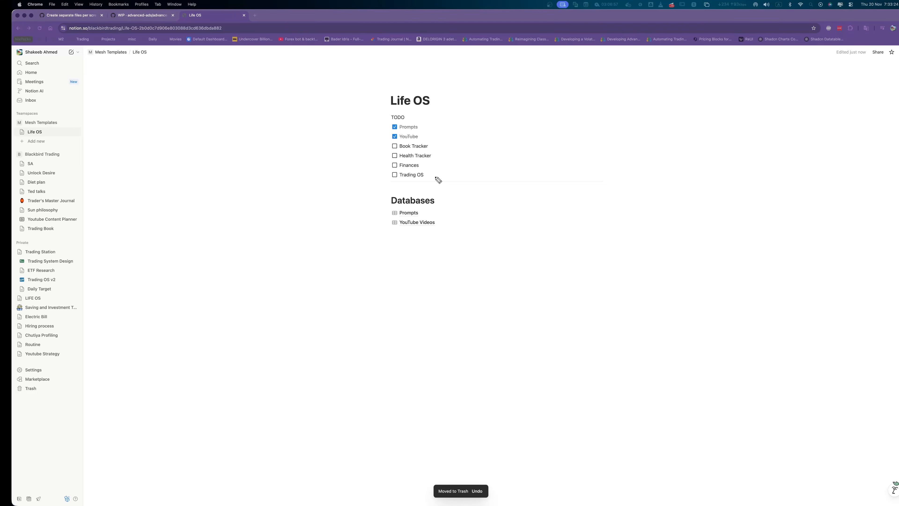
mouse_move(438, 179)
mouse_down()
mouse_move(387, 177)
mouse_move(449, 176)
mouse_move(430, 179)
mouse_up()
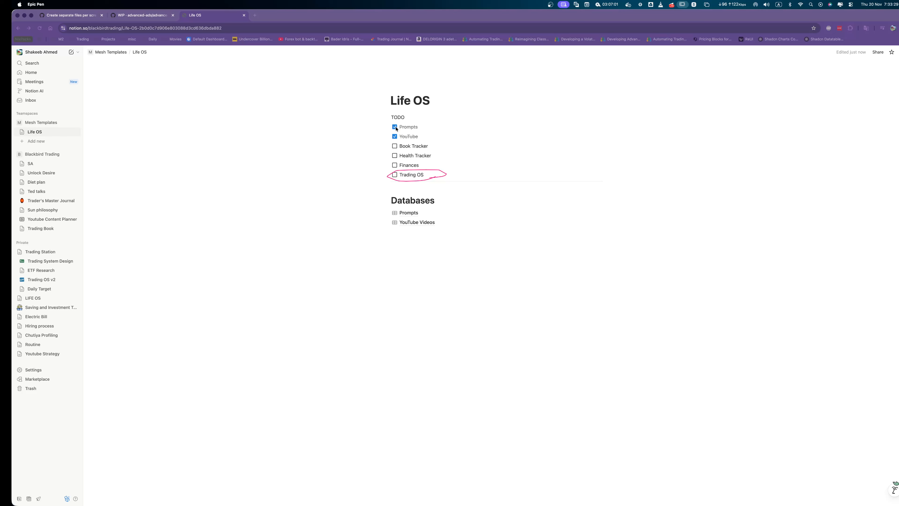
mouse_move(372, 129)
mouse_down()
mouse_move(388, 126)
mouse_move(385, 179)
mouse_up()
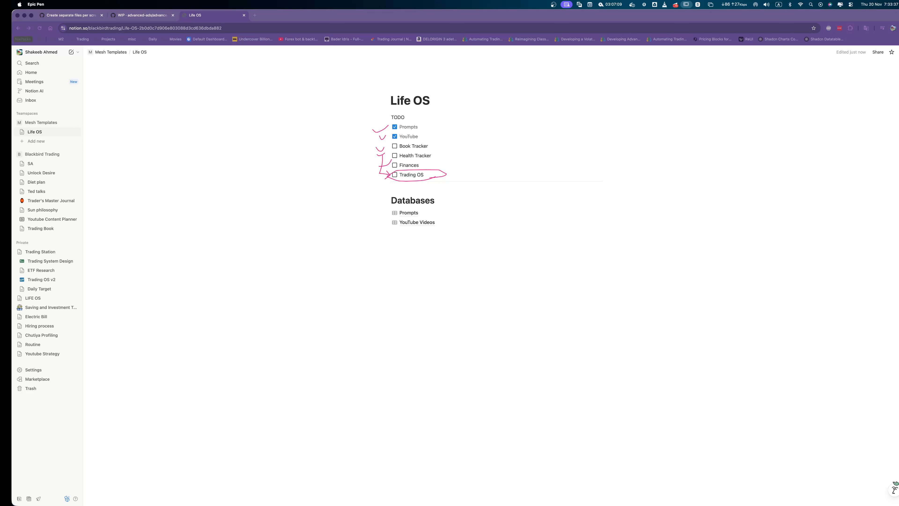
key(ctrl+shift+7)
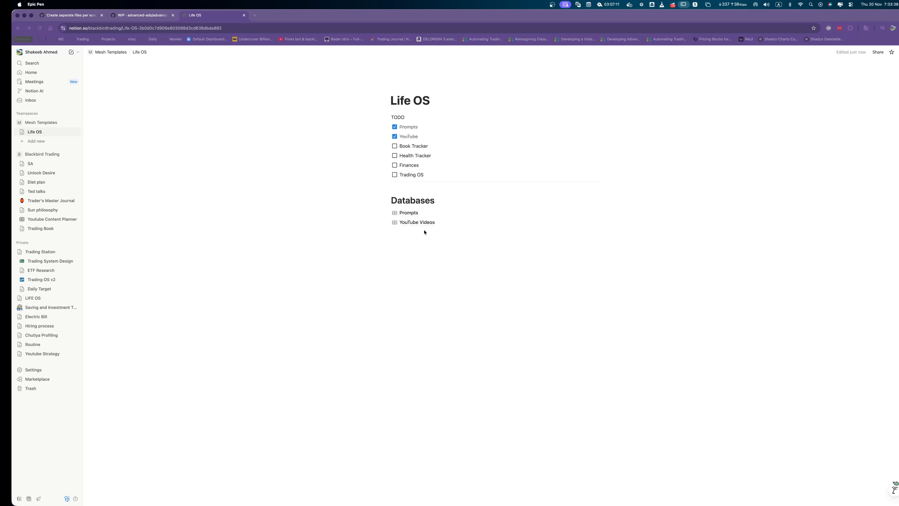
Add a new subpage titled Book Tracker below YouTube Videos on the Life OS page.
click(424, 230)
click(424, 231)
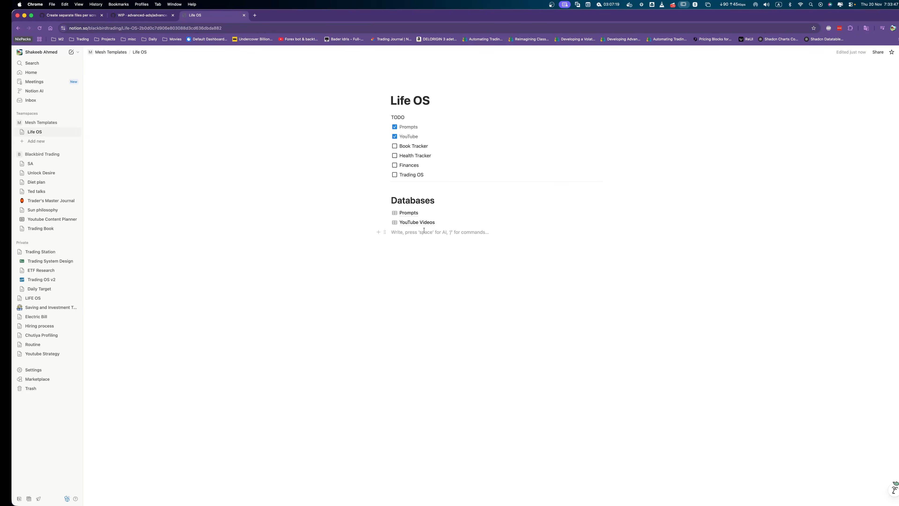
text(/)
key(Down)
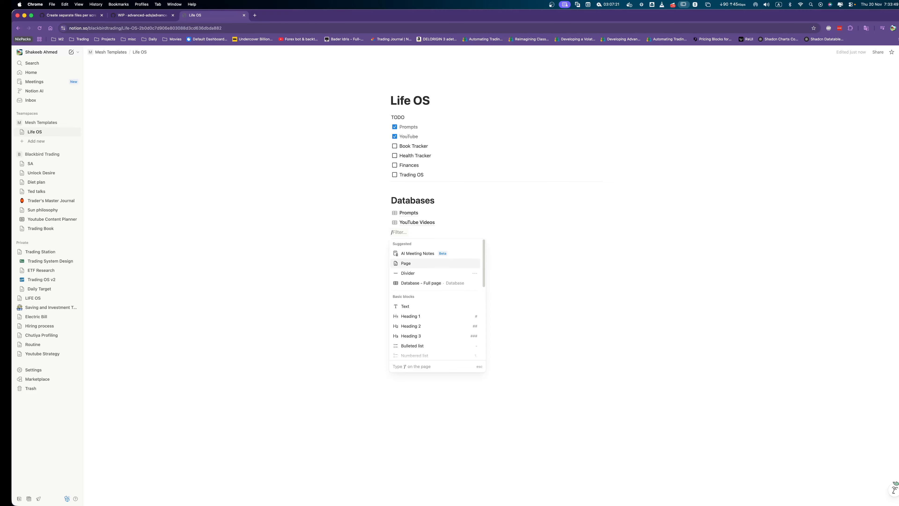
key(Down)
key(Down)
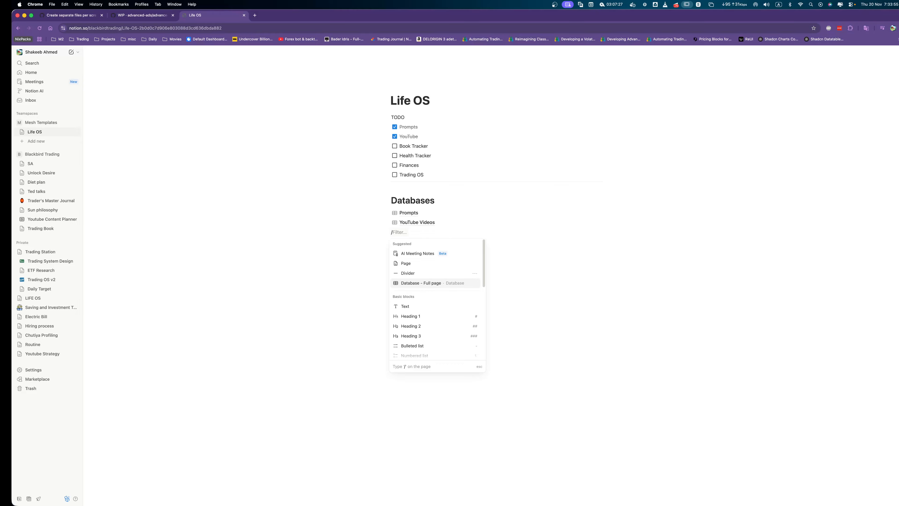
key(BackSpace)
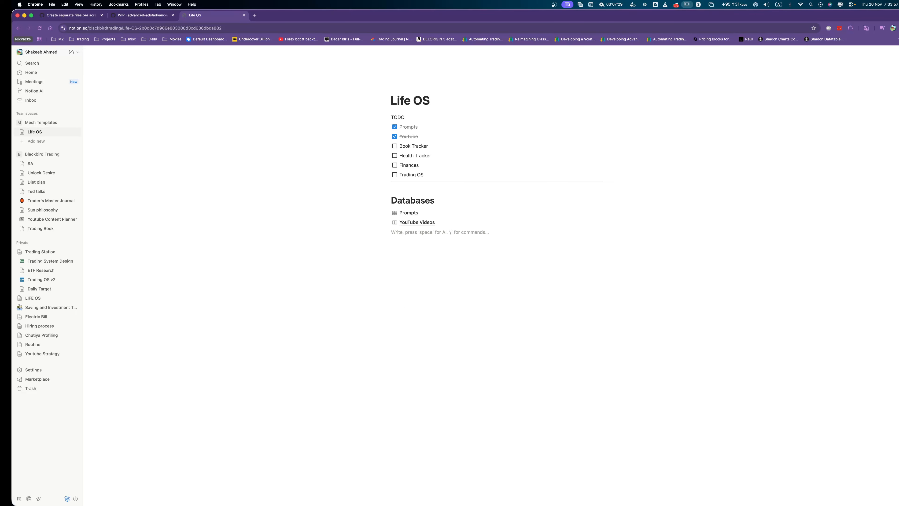
text(/page)
key(Return)
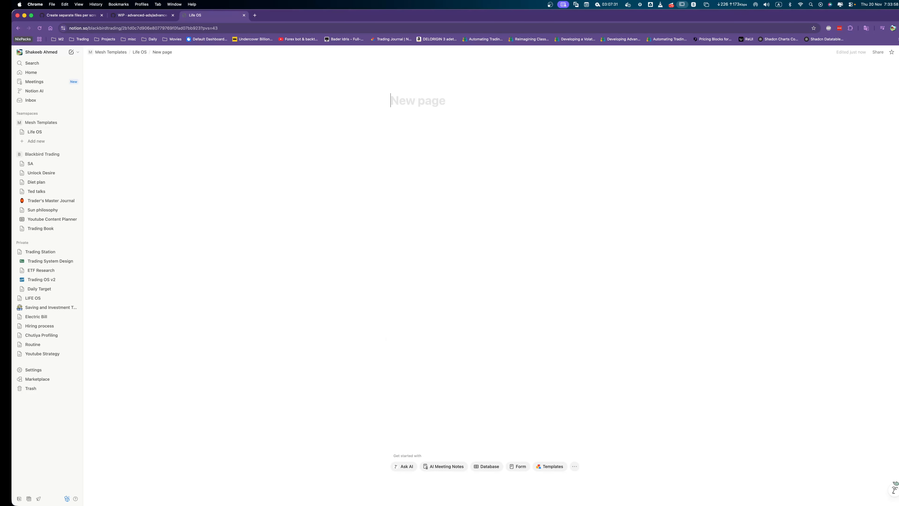
text(Book Tr)
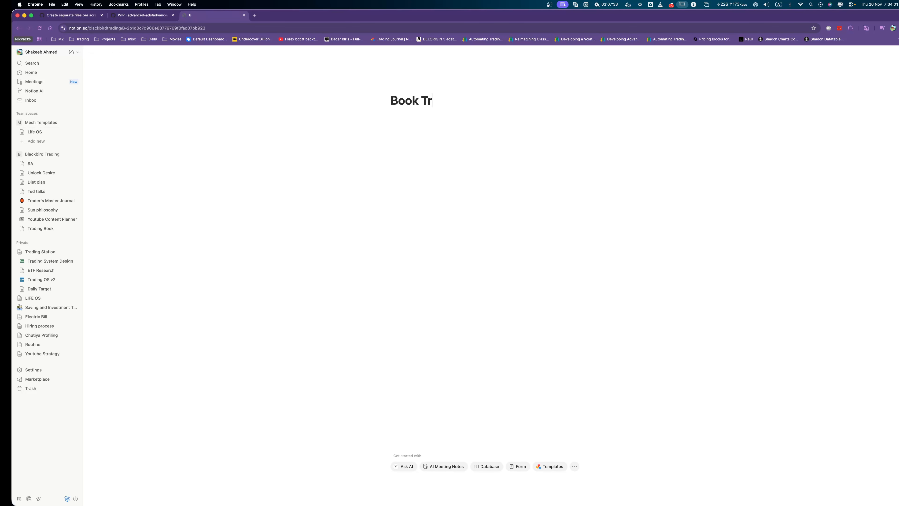
text(acker)
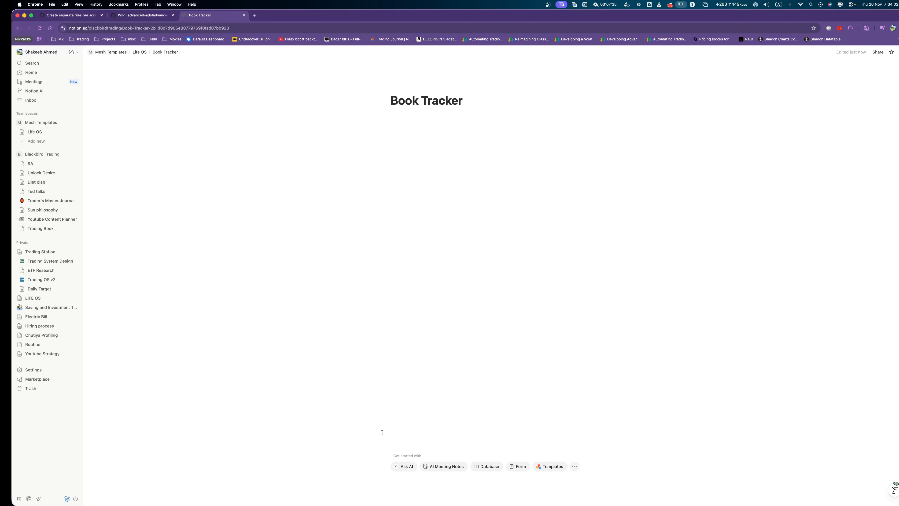
Search the template marketplace for "book tracker".
click(551, 467)
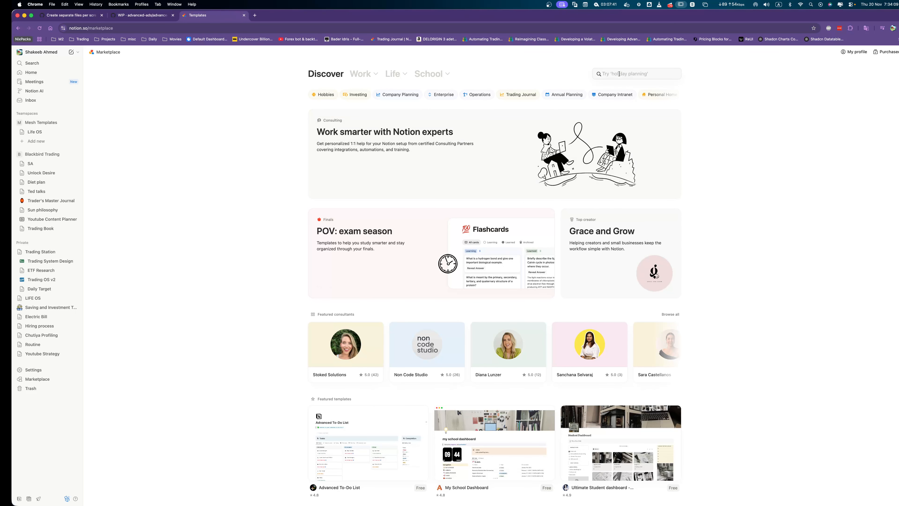
click(630, 74)
text(book tracker)
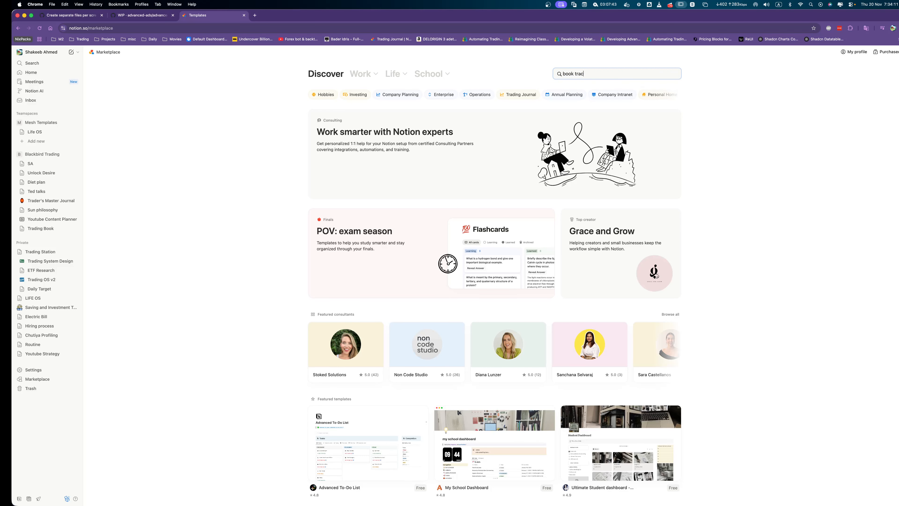
key(Return)
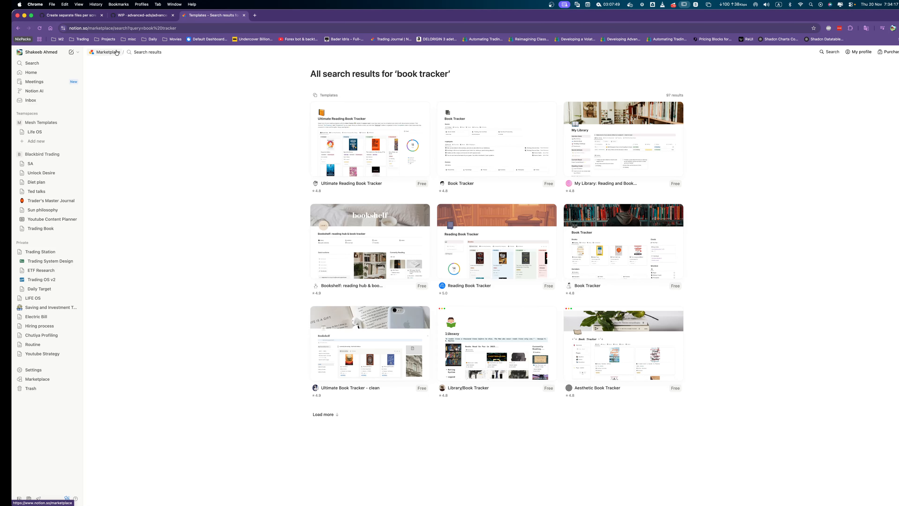
Return to the Book Tracker page inside Life OS and start a new database using the Build with AI option.
click(22, 132)
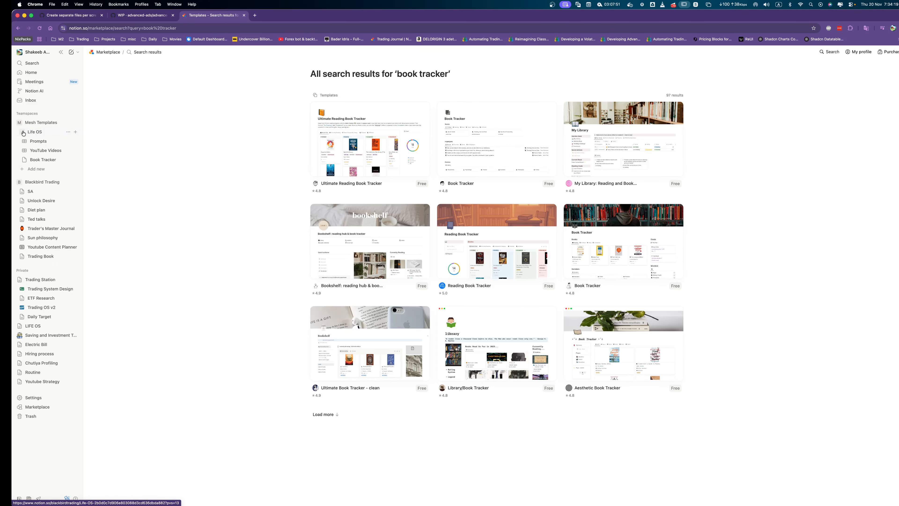
click(39, 160)
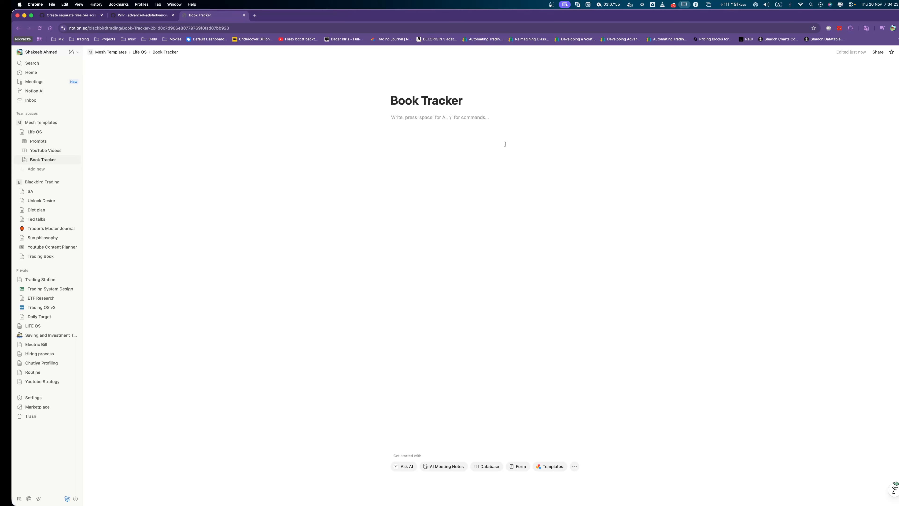
click(490, 469)
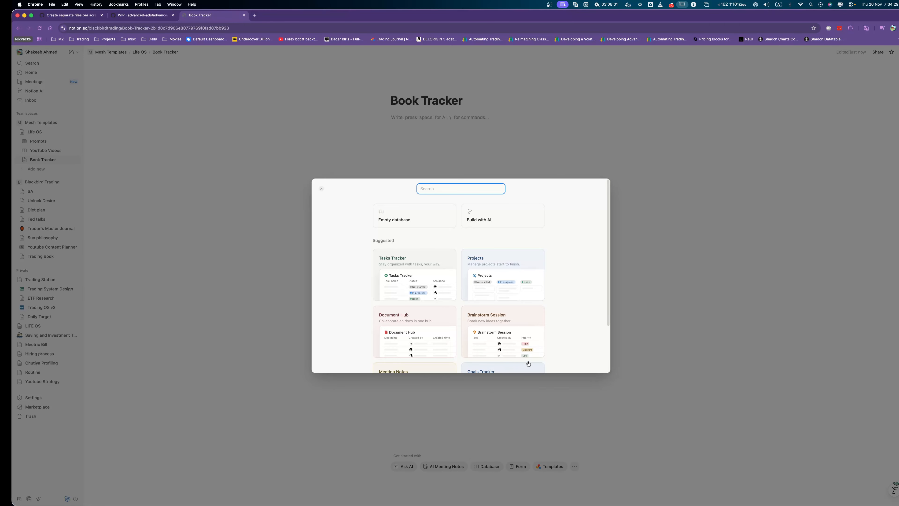
scroll(535, 331, down, 3)
scroll(535, 330, up, 3)
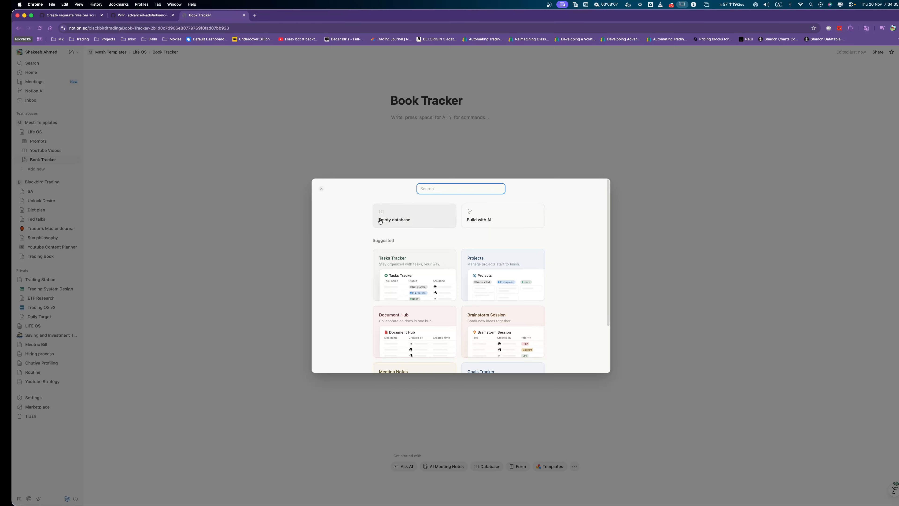
click(480, 222)
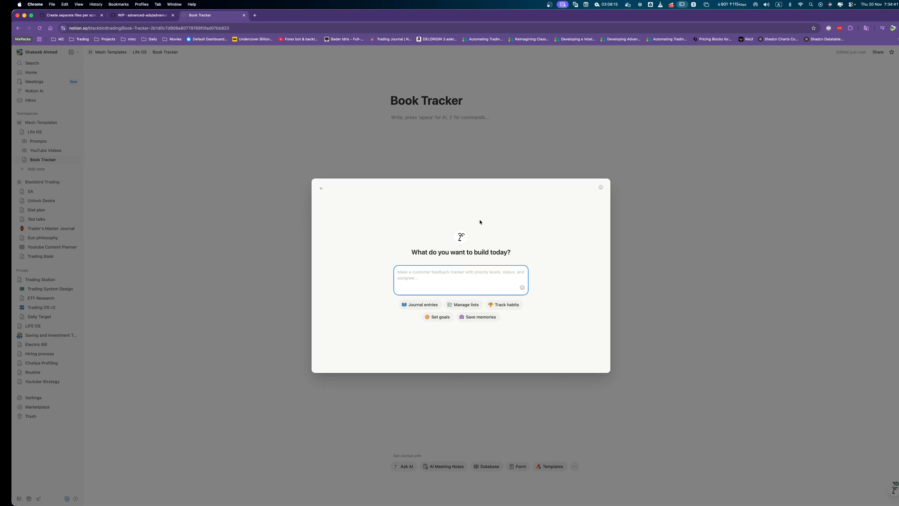
Begin the AI build prompt with "I need a book tracker where I can enter".
text(I need a)
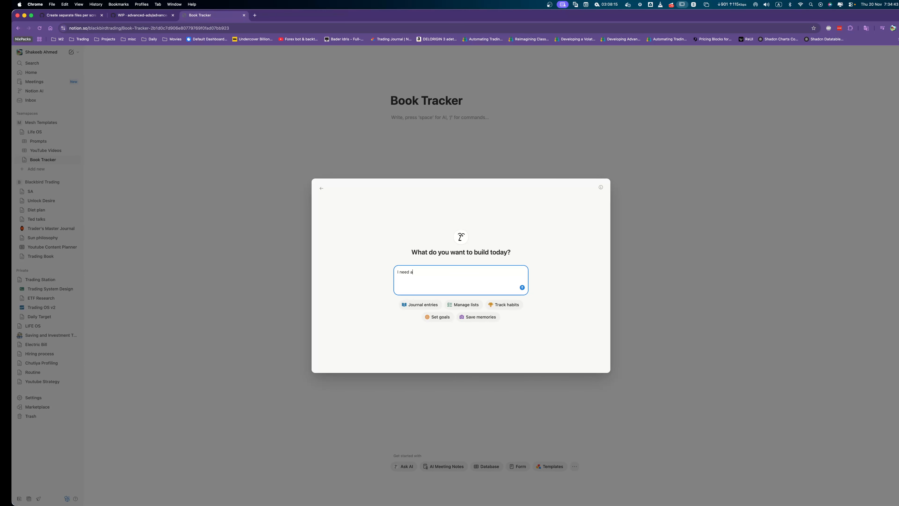
text( book tracker where I cn)
key(BackSpace)
key(BackSpace)
key(BackSpace)
text(can enter )
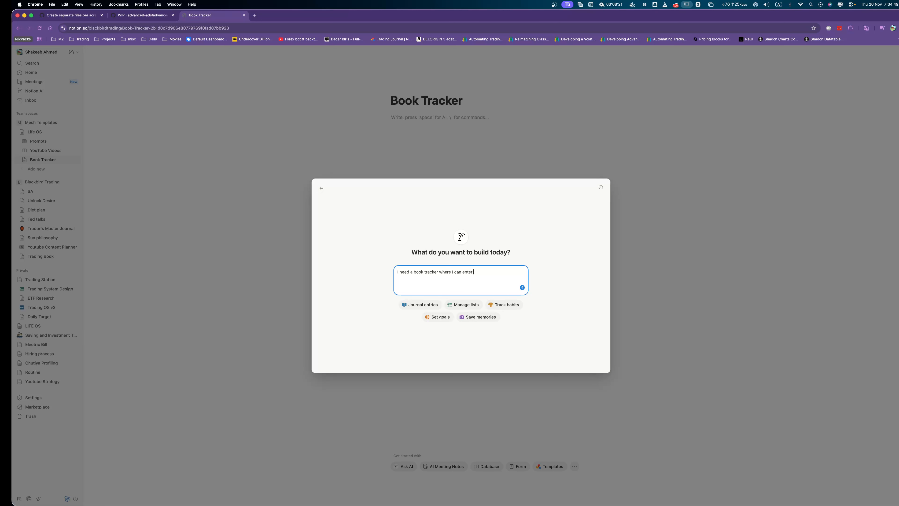
text(book title,)
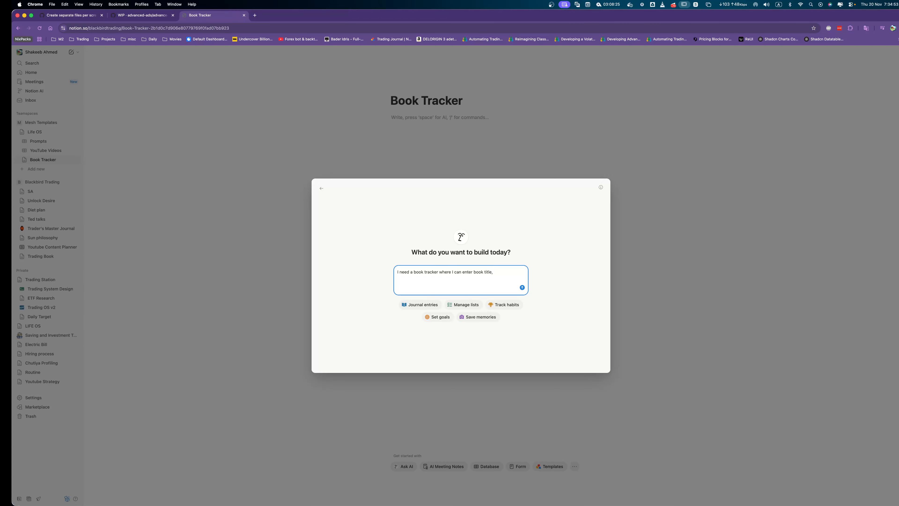
text( author name, pages)
key(BackSpace)
key(BackSpace)
key(BackSpace)
key(BackSpace)
key(BackSpace)
key(BackSpace)
key(BackSpace)
key(BackSpace)
key(BackSpace)
key(BackSpace)
key(BackSpace)
key(BackSpace)
key(BackSpace)
key(BackSpace)
key(BackSpace)
key(BackSpace)
key(BackSpace)
key(BackSpace)
key(BackSpace)
key(BackSpace)
key(BackSpace)
key(BackSpace)
key(BackSpace)
key(BackSpace)
key(BackSpace)
key(BackSpace)
key(BackSpace)
Append "curate a list of books I want to read and also track the progress such as books completed, in progress which page I am on." and submit.
text(curate a list of books I want to read and also track the progr)
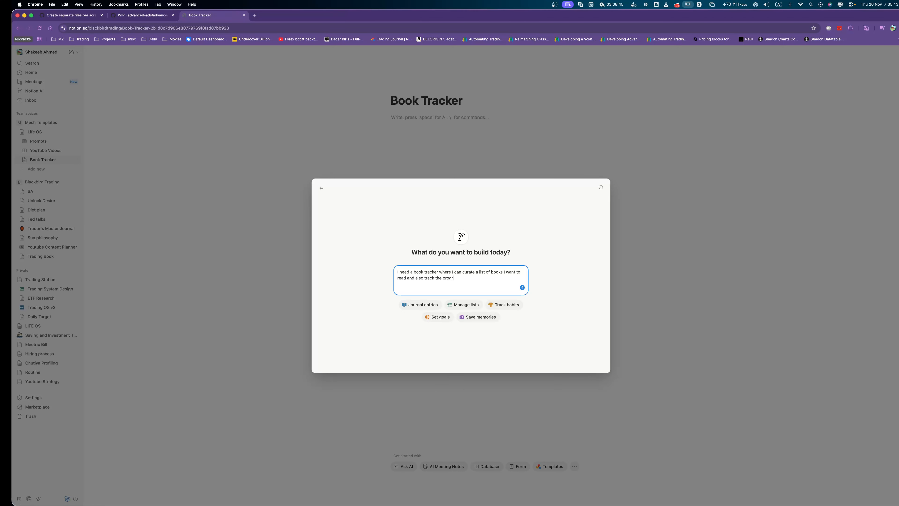
text(ess such as)
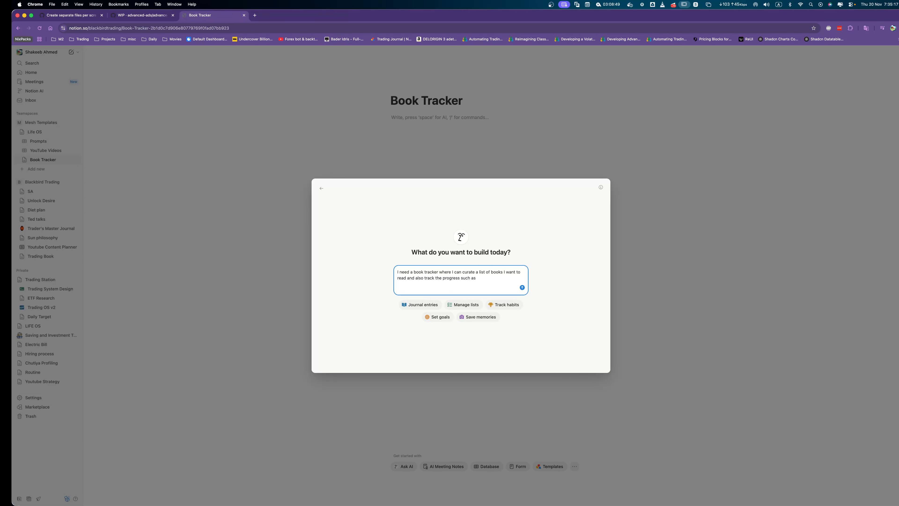
text( books acompleted)
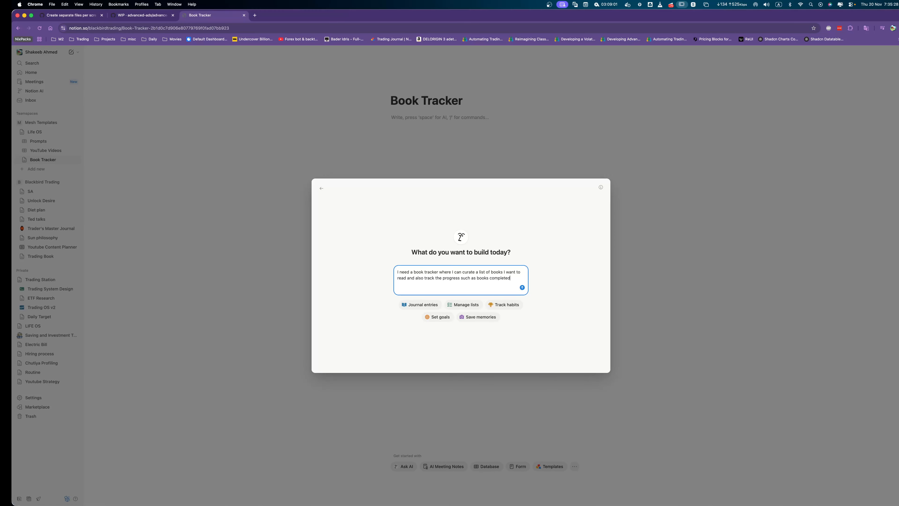
text(, in progress which page I am on.)
click(521, 289)
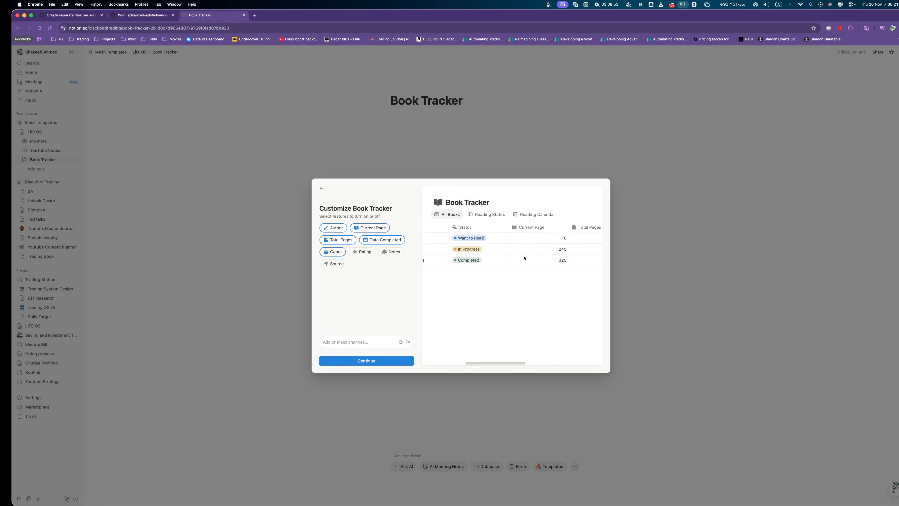
Review the generated tracker's All Books columns in the preview, plus its Reading Status and Reading Calendar views.
scroll(524, 258, right, 2)
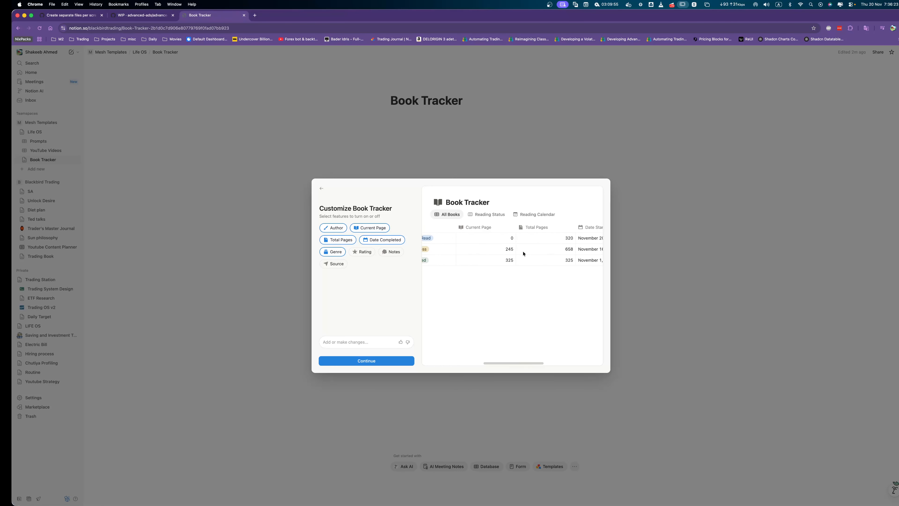
scroll(547, 263, right, 2)
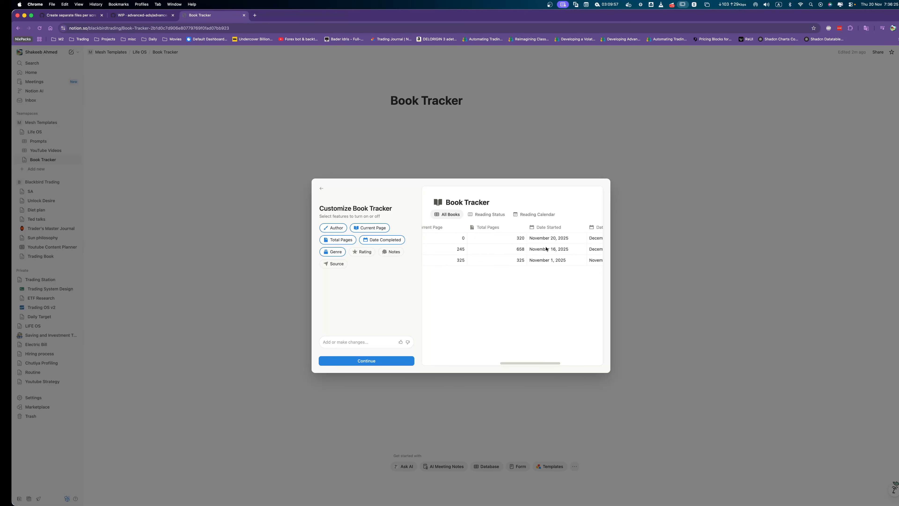
scroll(546, 249, right, 2)
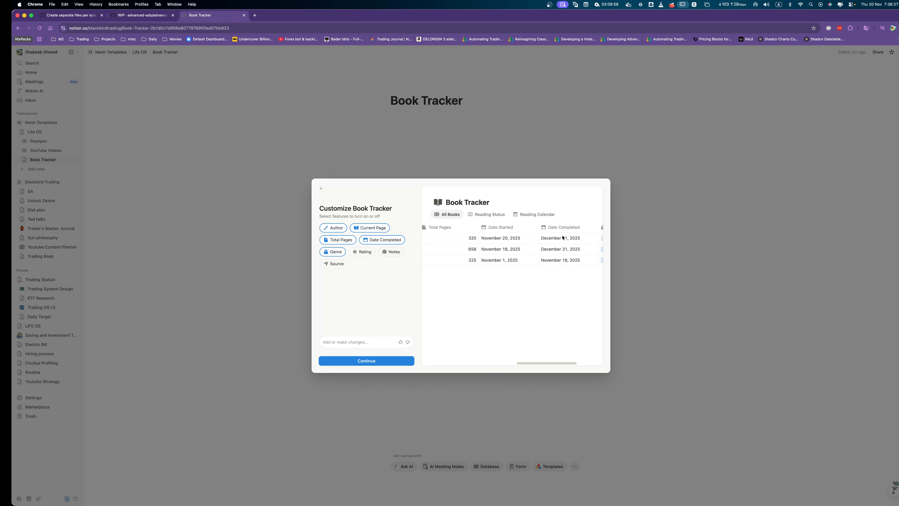
scroll(563, 237, right, 2)
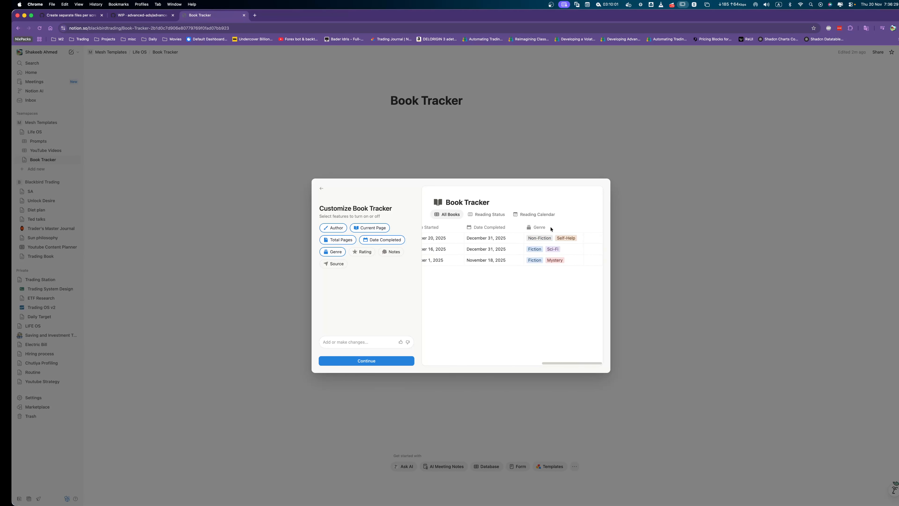
click(478, 214)
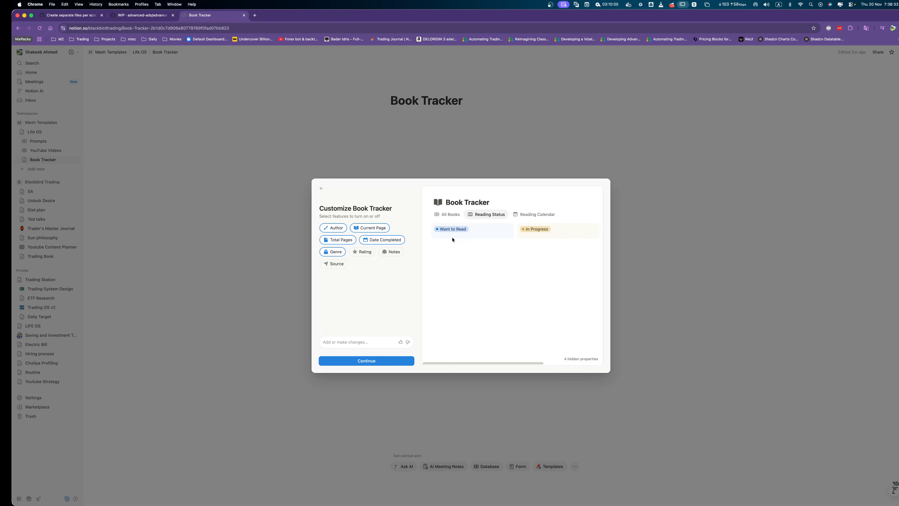
scroll(528, 232, right, 3)
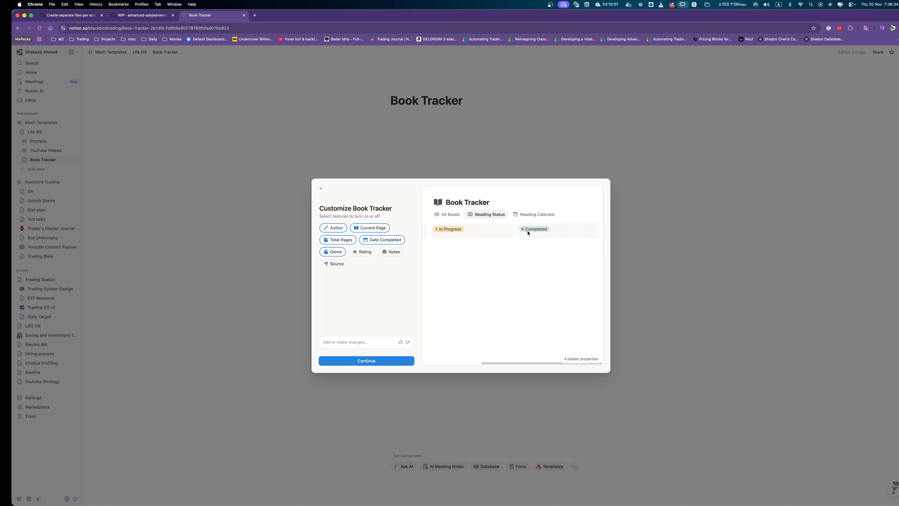
click(527, 216)
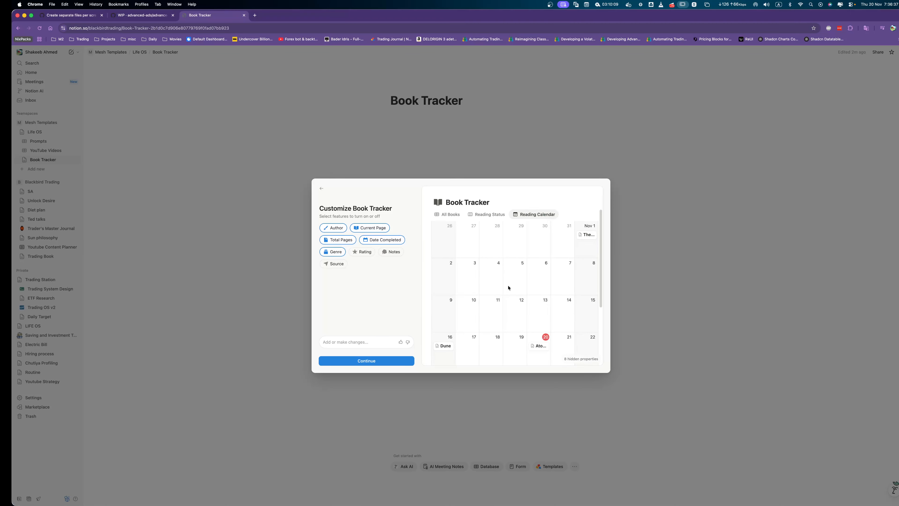
click(447, 214)
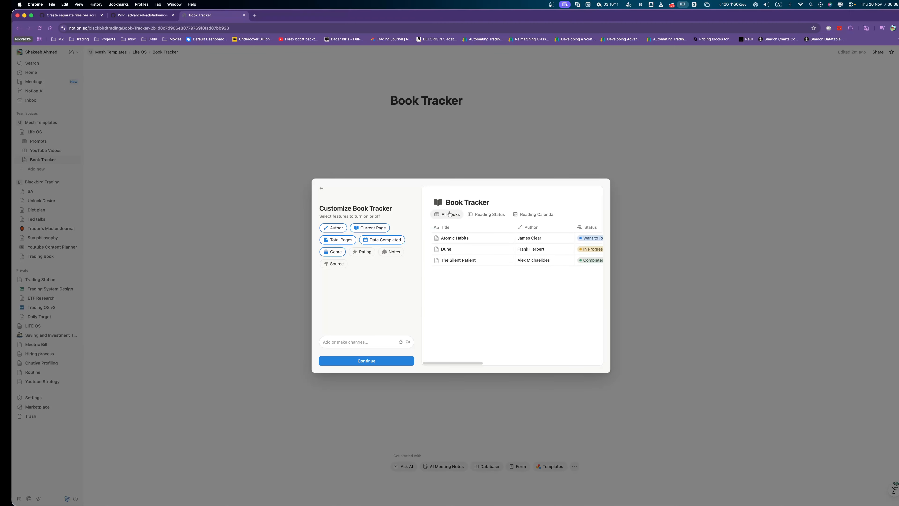
Enable the Rating and Notes features for the Book Tracker, leave Source off, and continue to the view selection.
click(362, 253)
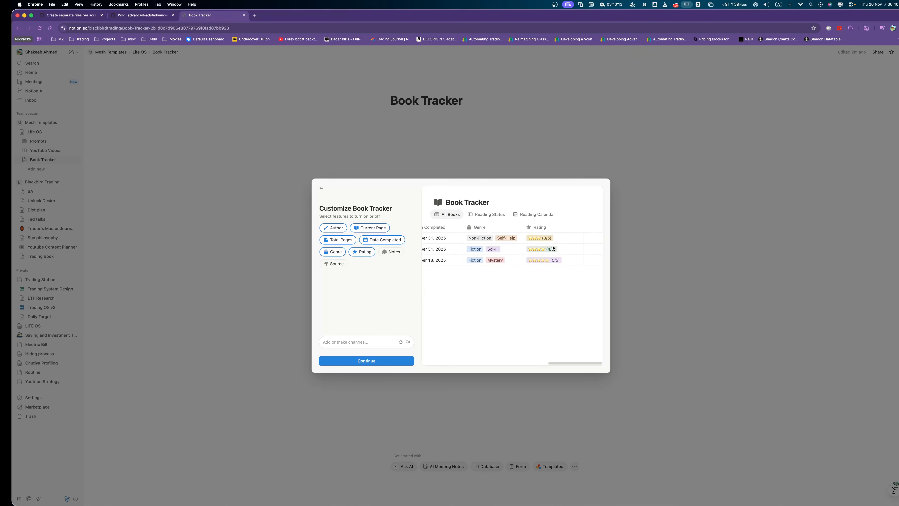
click(391, 252)
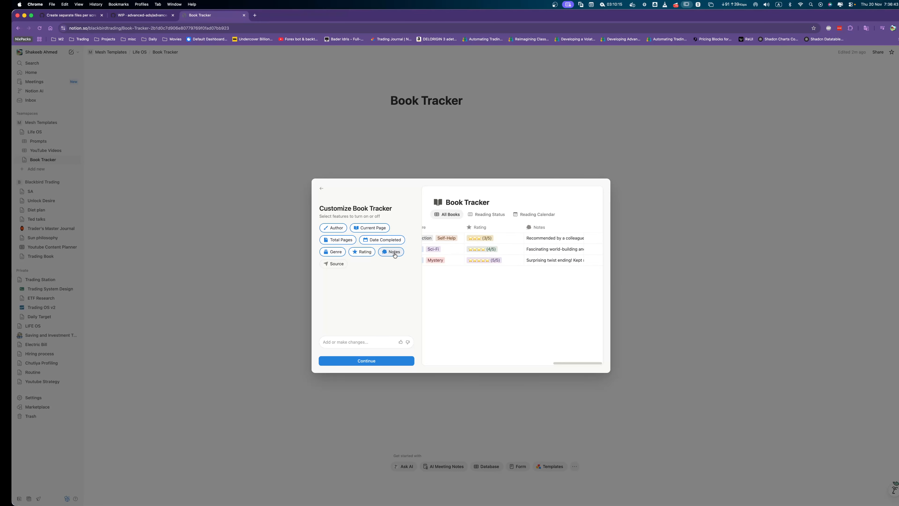
click(338, 265)
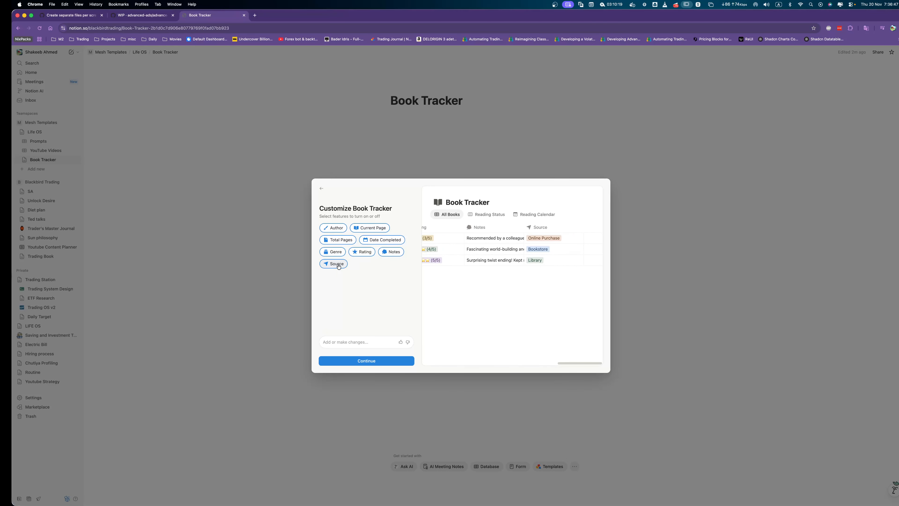
click(338, 265)
click(373, 361)
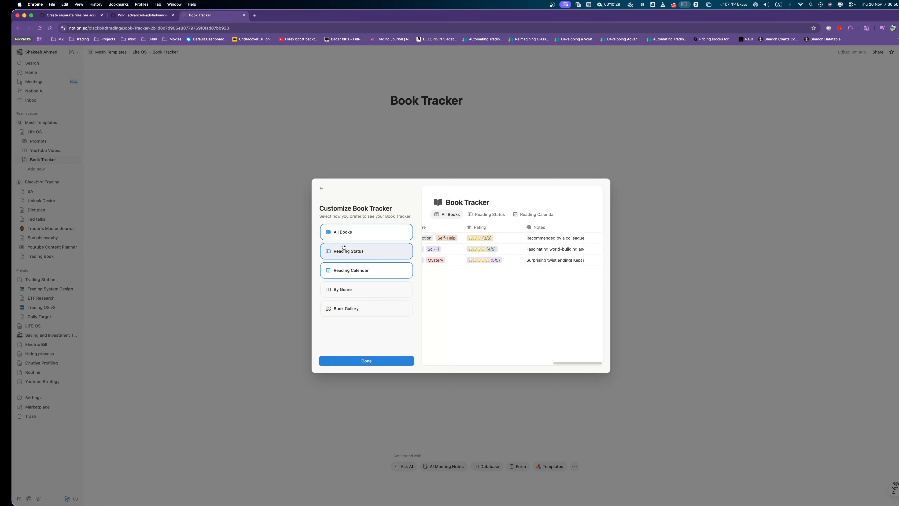
Examine the Reading Calendar view in the preview and exclude it from the Book Tracker.
click(343, 271)
click(343, 270)
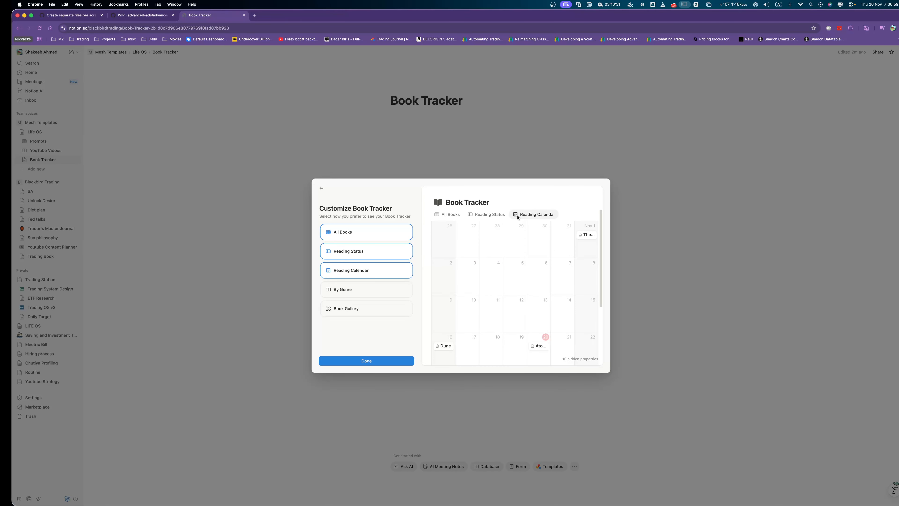
scroll(522, 306, down, 1)
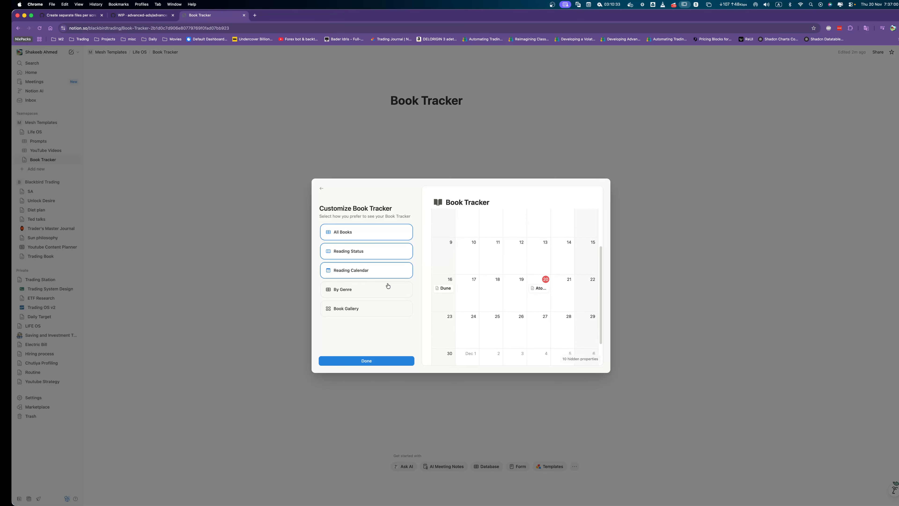
click(341, 271)
Try adding the By Genre and Book Gallery views, inspect each in the preview, and remove both.
click(364, 290)
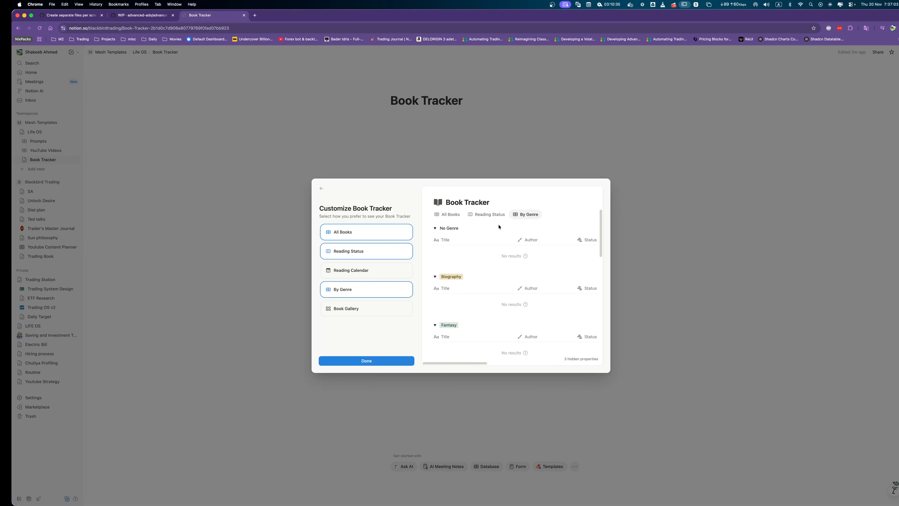
scroll(480, 285, down, 5)
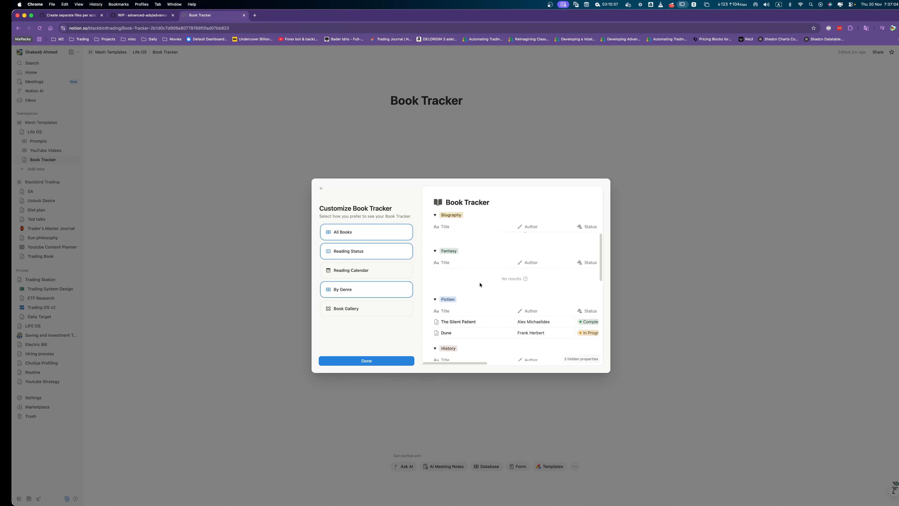
scroll(480, 285, down, 3)
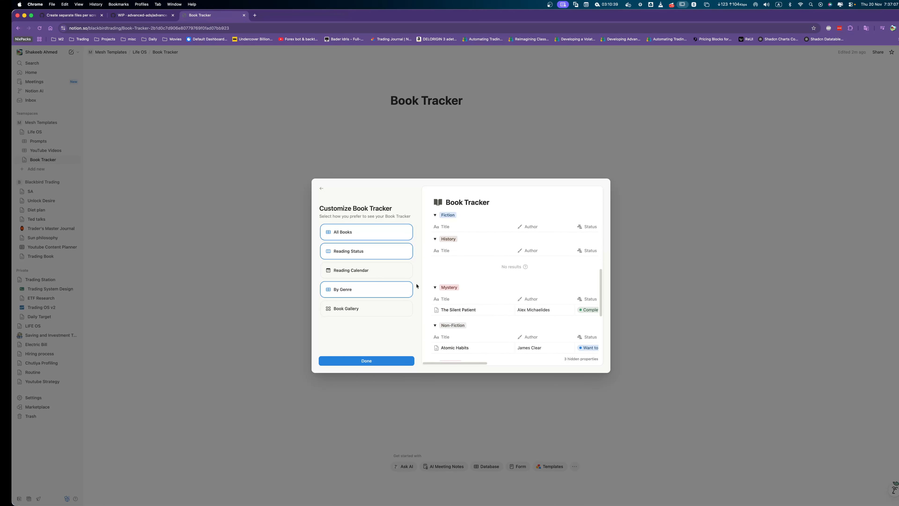
click(365, 308)
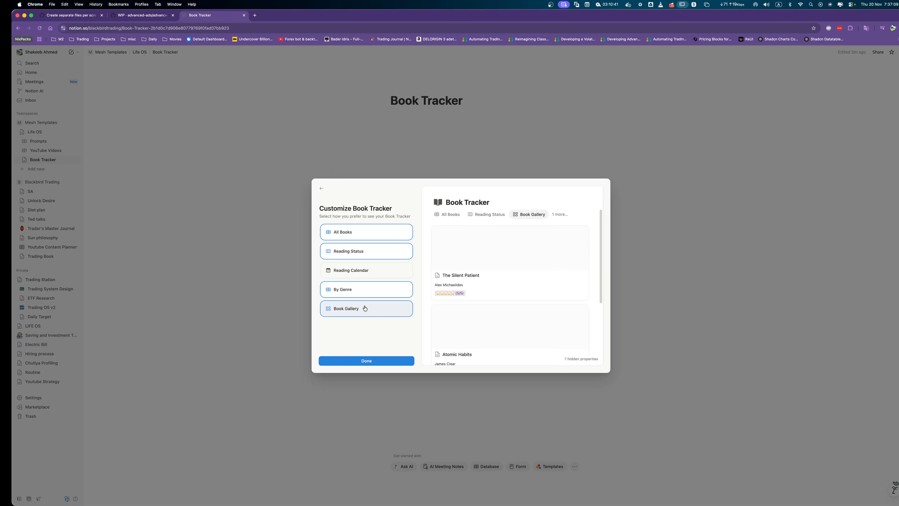
scroll(473, 265, down, 5)
scroll(472, 264, down, 2)
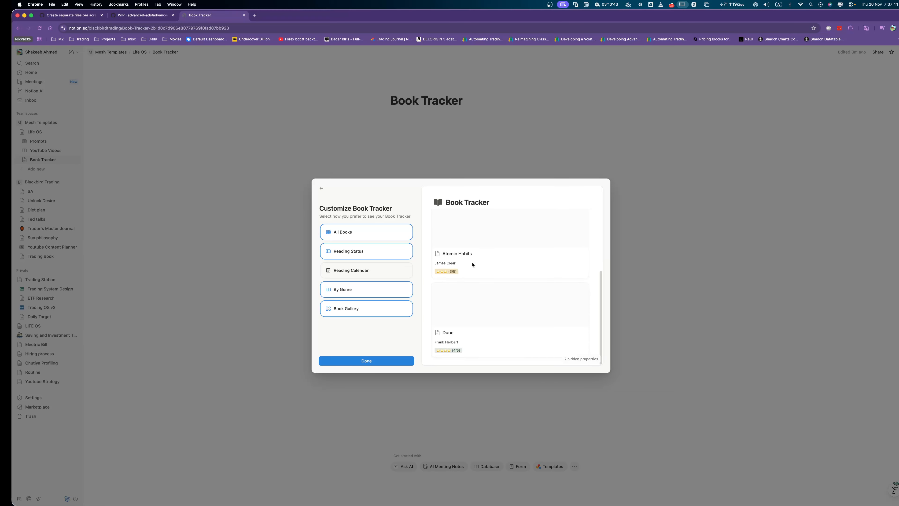
scroll(473, 264, up, 5)
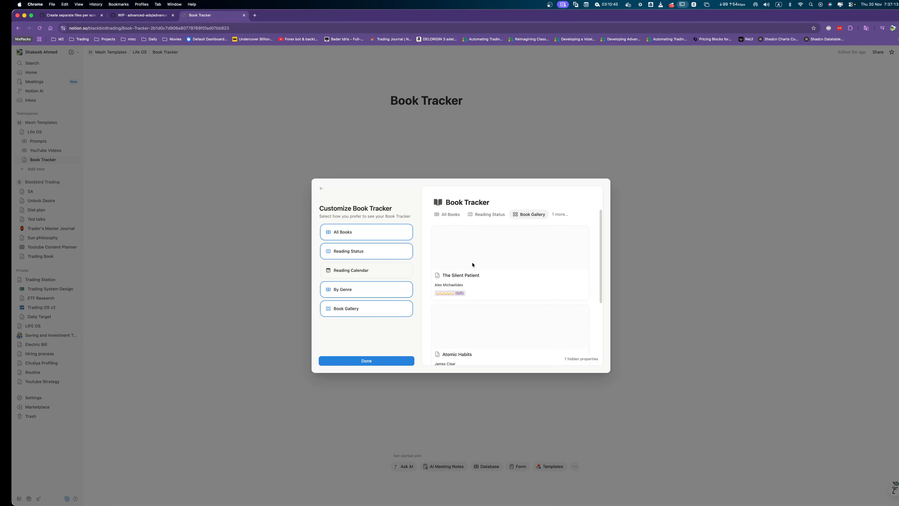
click(373, 307)
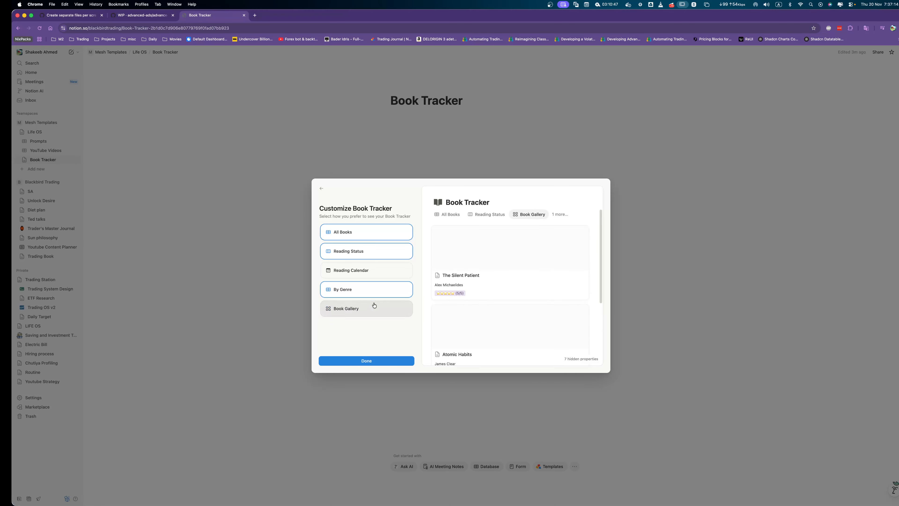
click(353, 291)
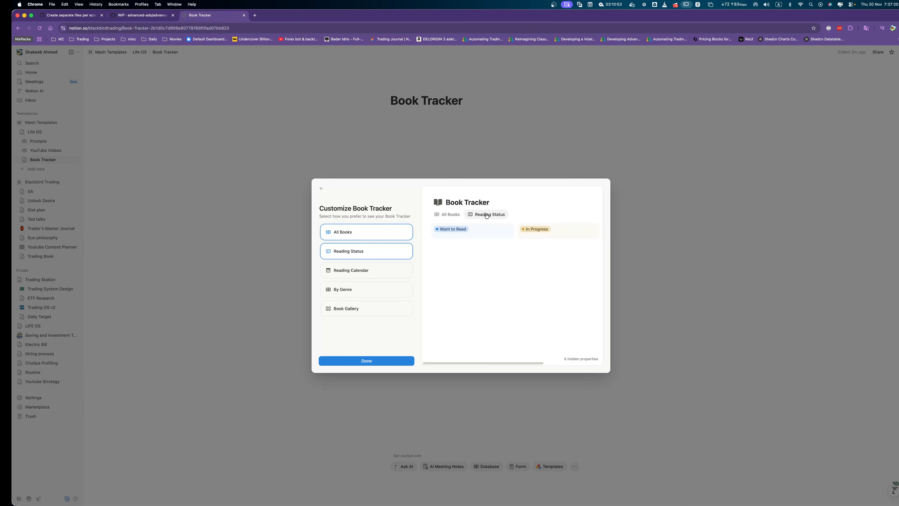
Recheck the Reading Calendar and By Genre views in the preview, leaving both turned off.
click(352, 270)
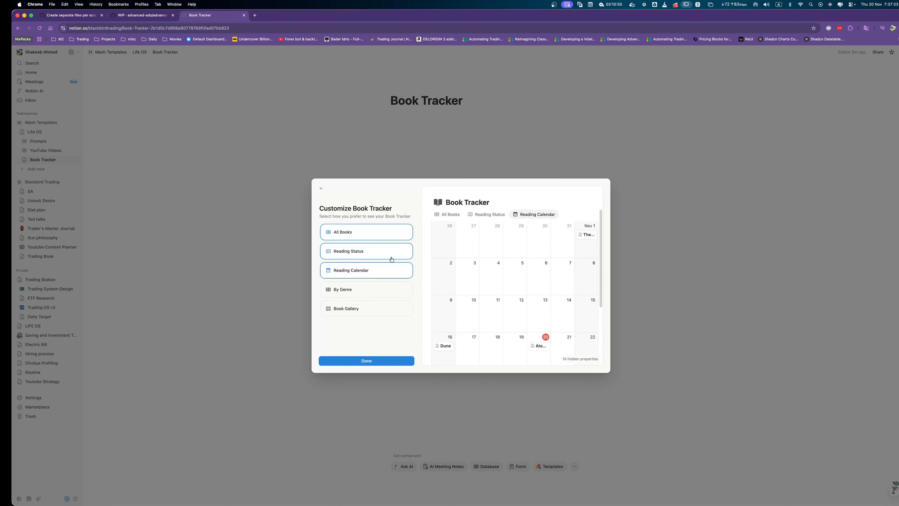
click(354, 271)
click(342, 292)
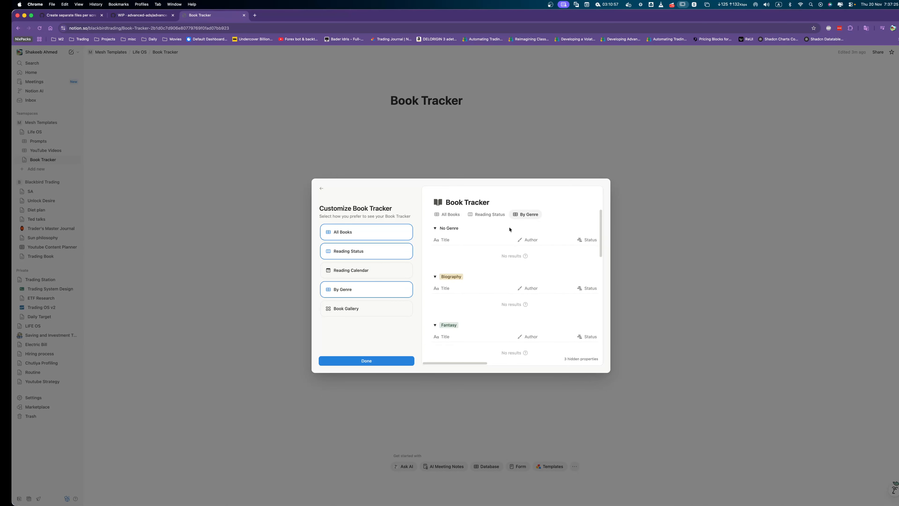
click(355, 291)
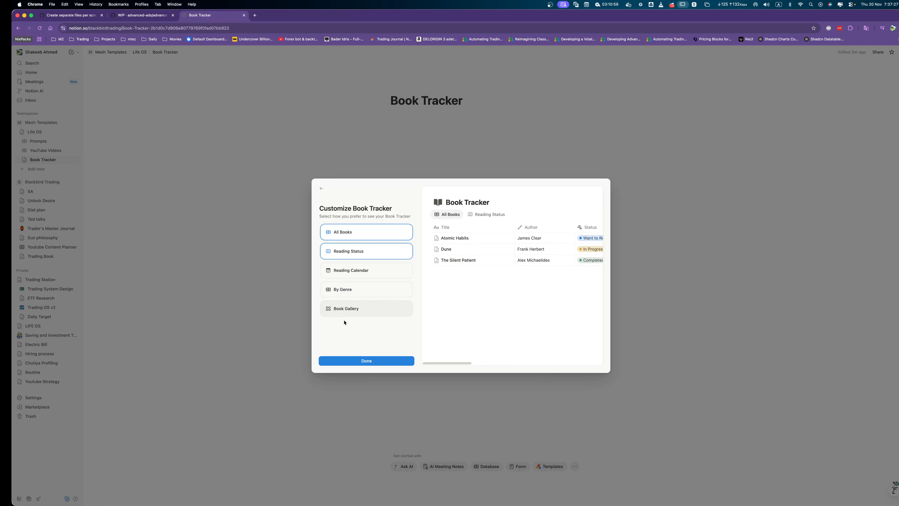
Finish the AI setup with the All Books and Reading Status views, and look over both in the created database.
click(366, 360)
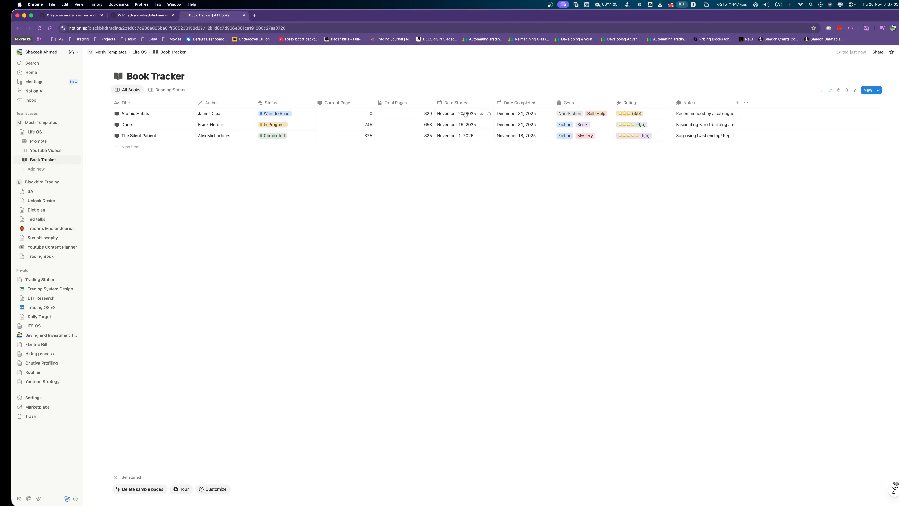
click(166, 93)
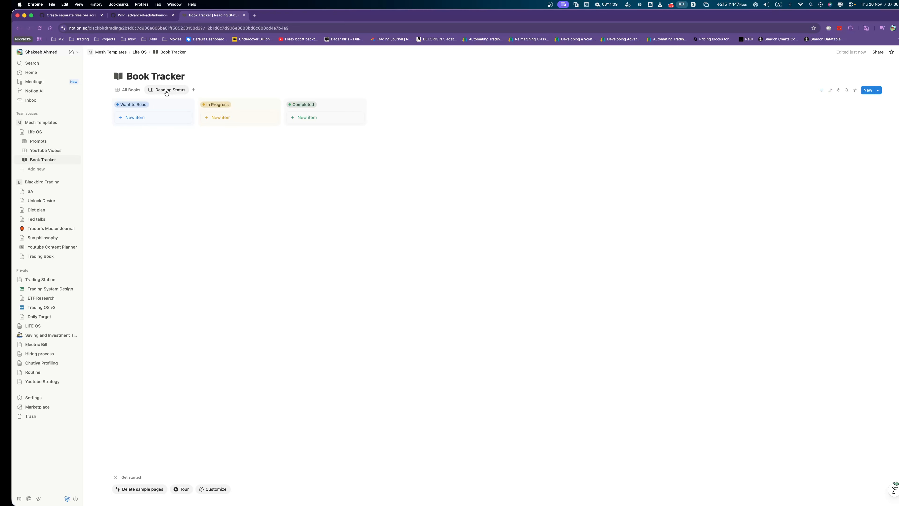
click(123, 92)
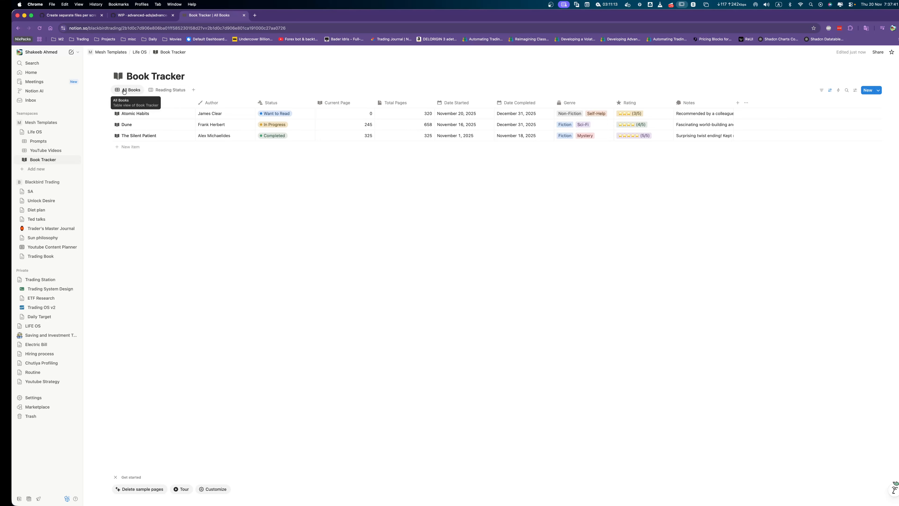
Duplicate the All Books view and rename the copy "Currently Reading".
click(119, 94)
click(136, 140)
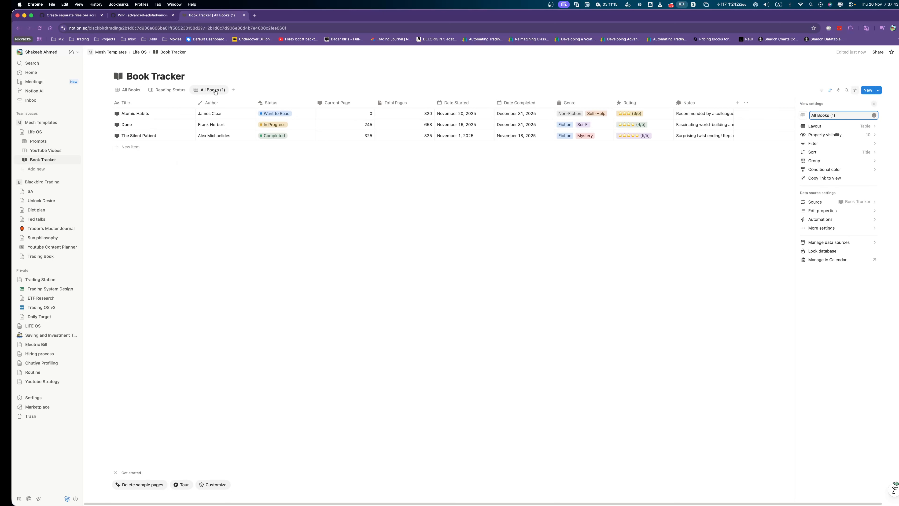
click(216, 91)
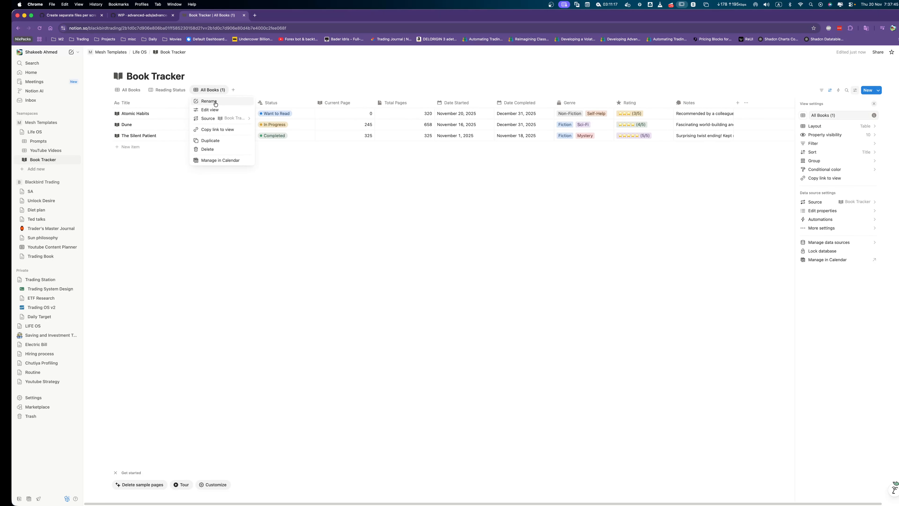
click(215, 102)
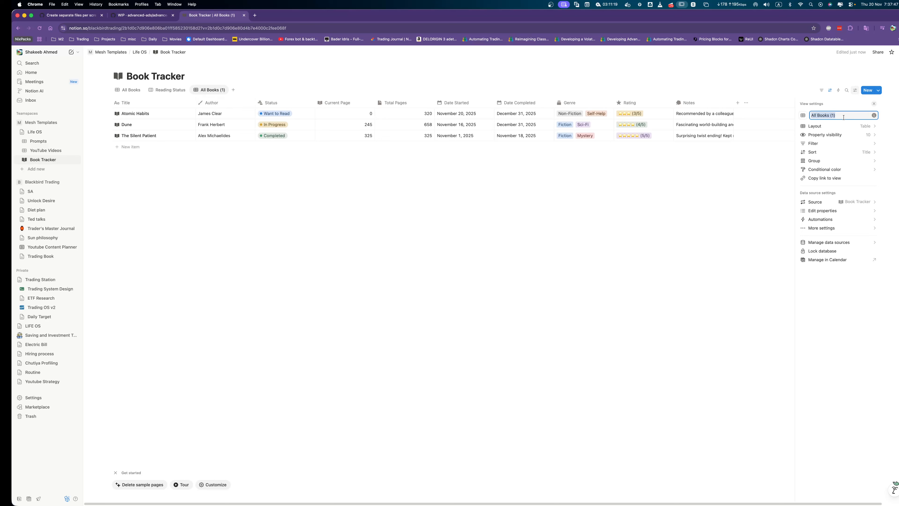
text(Currently Reading)
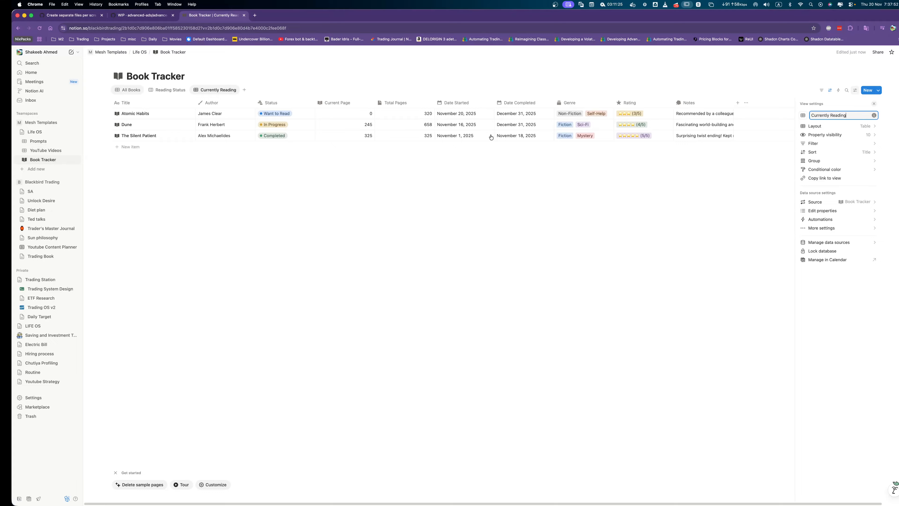
Filter the Currently Reading view by Status, including only In Progress, and return to the view settings.
click(821, 144)
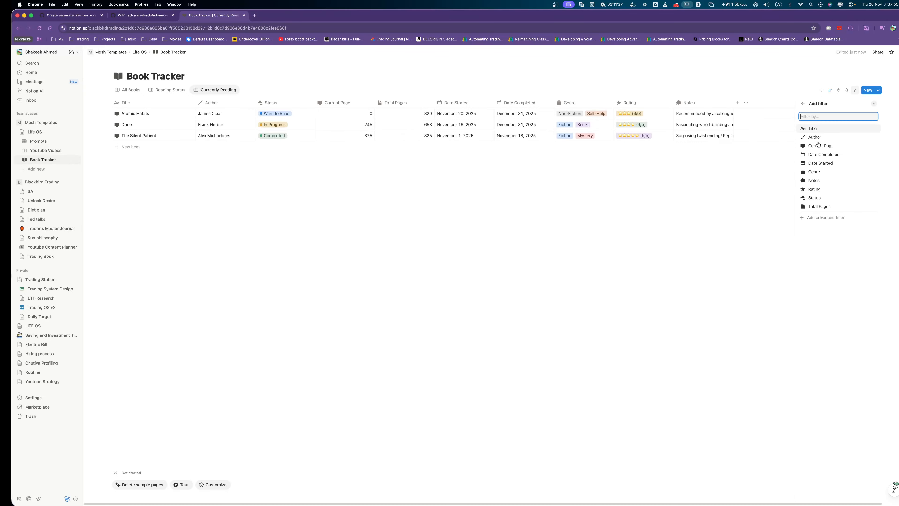
click(819, 198)
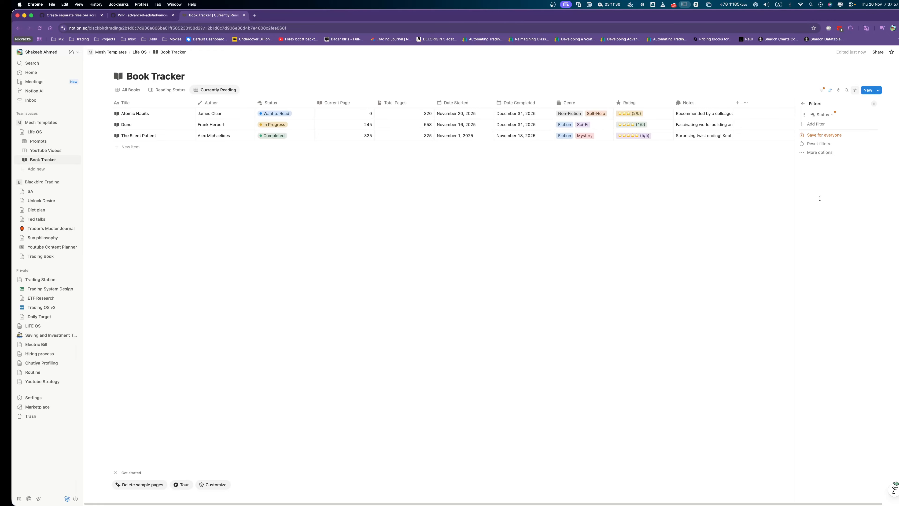
click(832, 116)
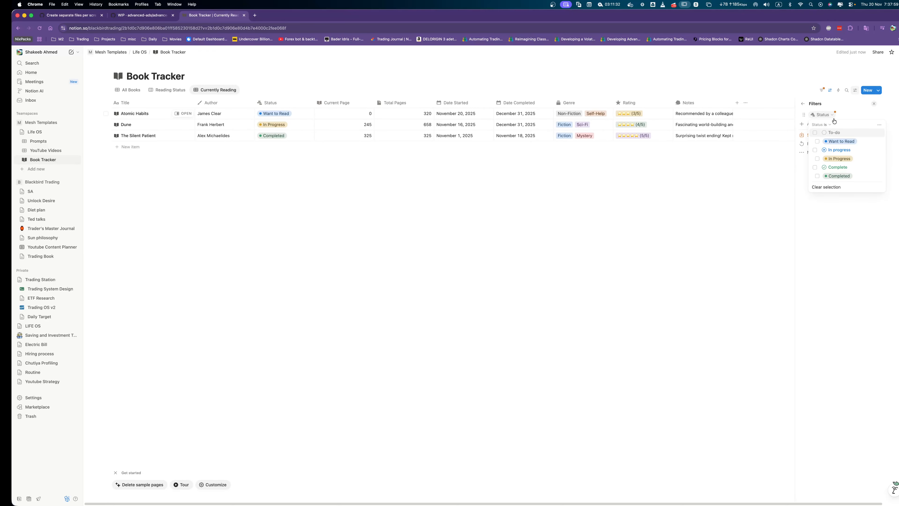
click(838, 159)
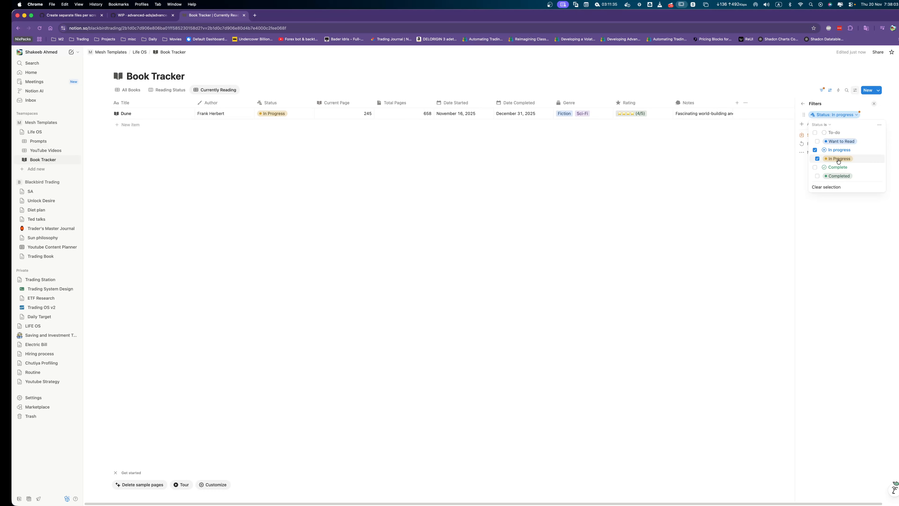
click(848, 221)
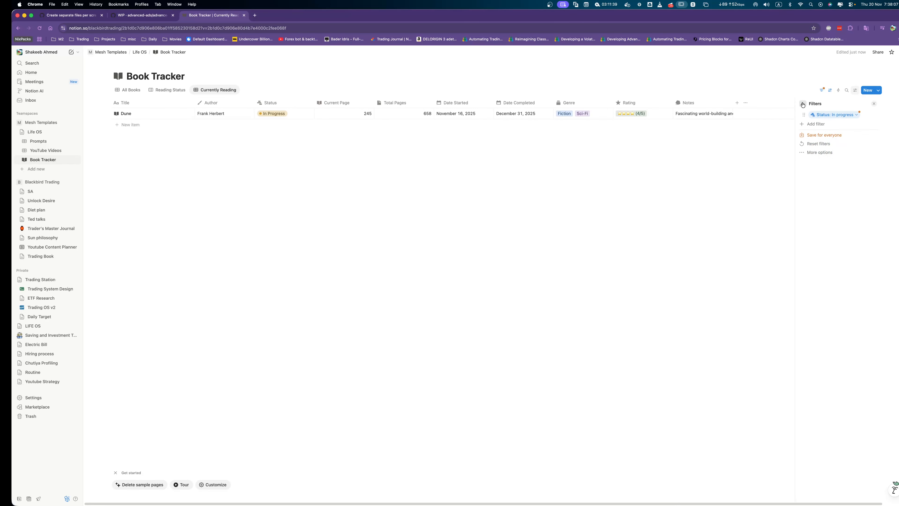
click(803, 104)
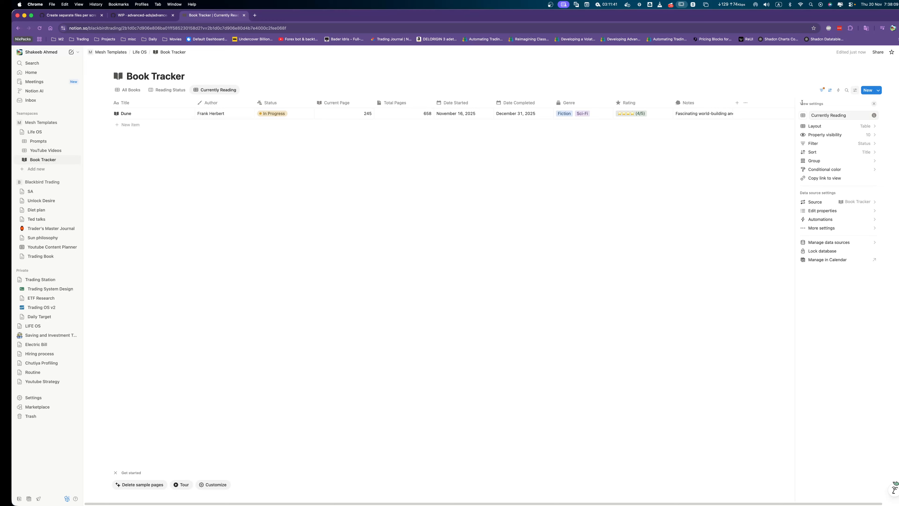
Hide the Status property in the Currently Reading view's table.
click(818, 133)
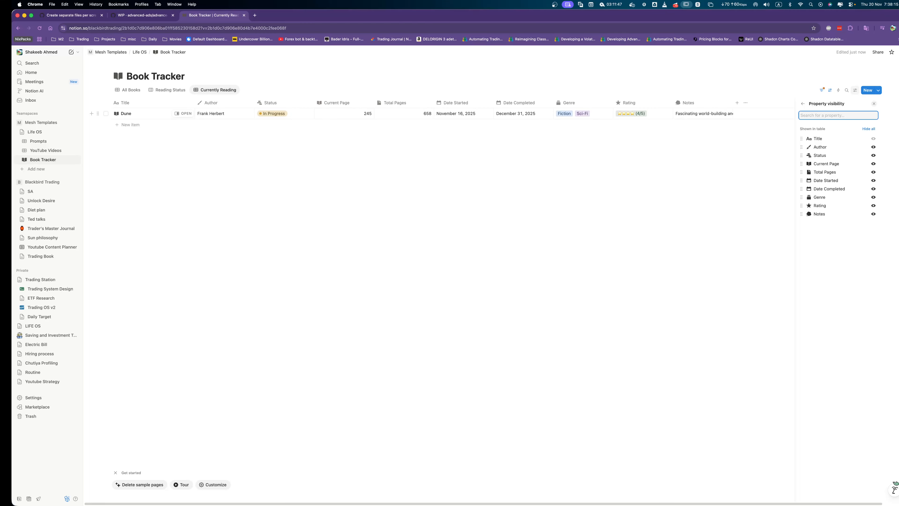
key(ctrl+shift+3)
mouse_move(306, 102)
mouse_down()
mouse_move(249, 123)
mouse_move(308, 107)
mouse_up()
key(ctrl+shift+1)
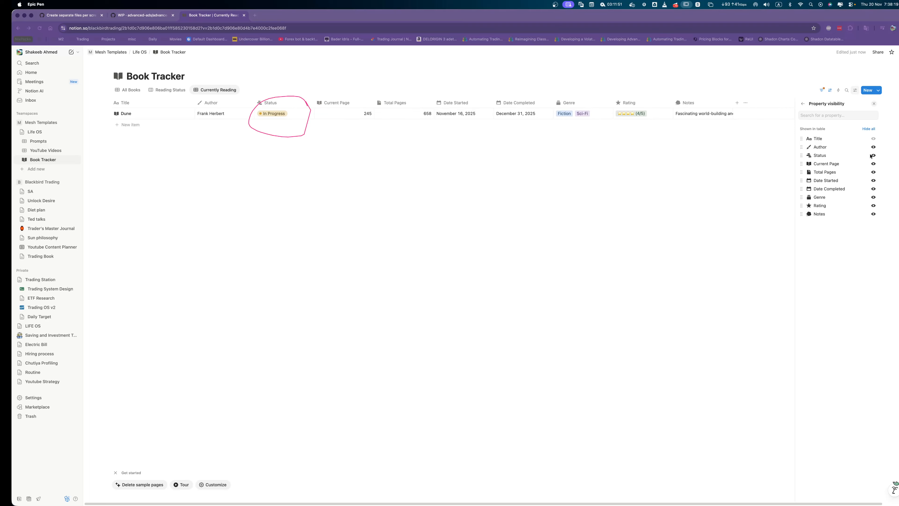
click(871, 156)
click(873, 155)
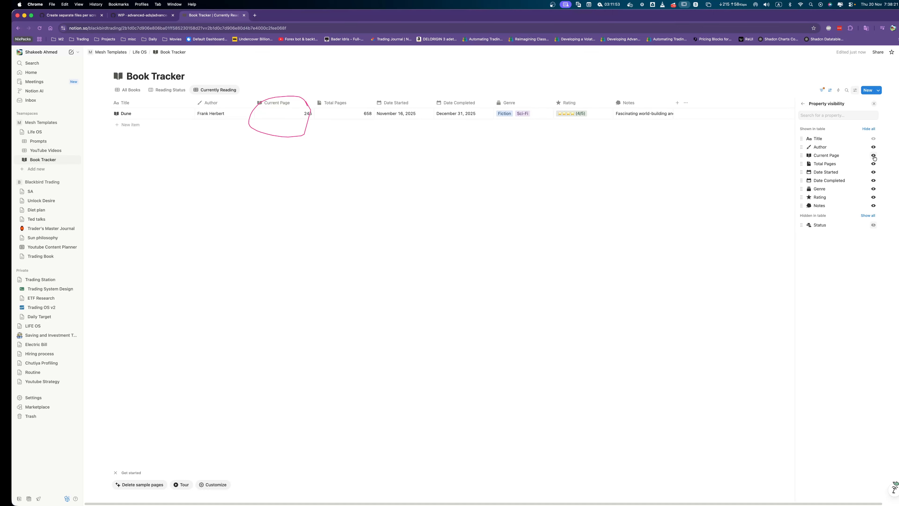
key(ctrl+shift+7)
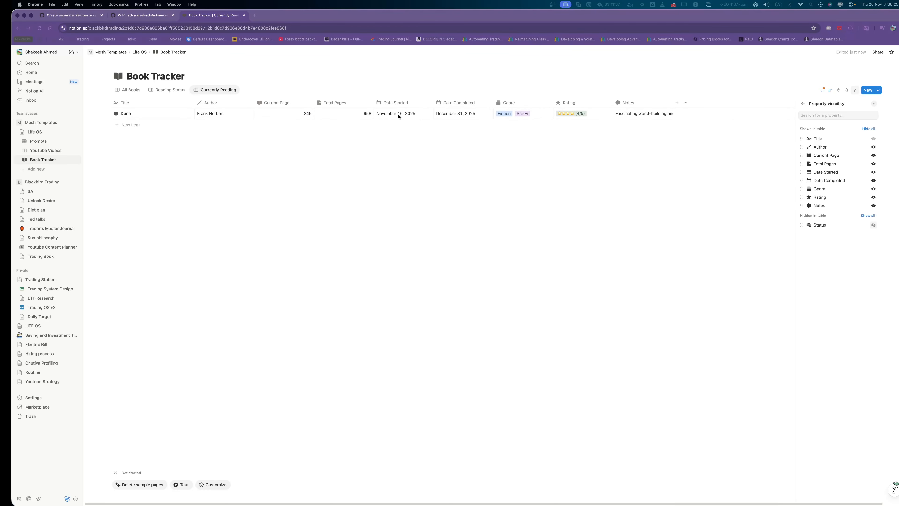
Hide Date Started, Author and Genre in the Currently Reading view as well, and close the view settings.
click(872, 173)
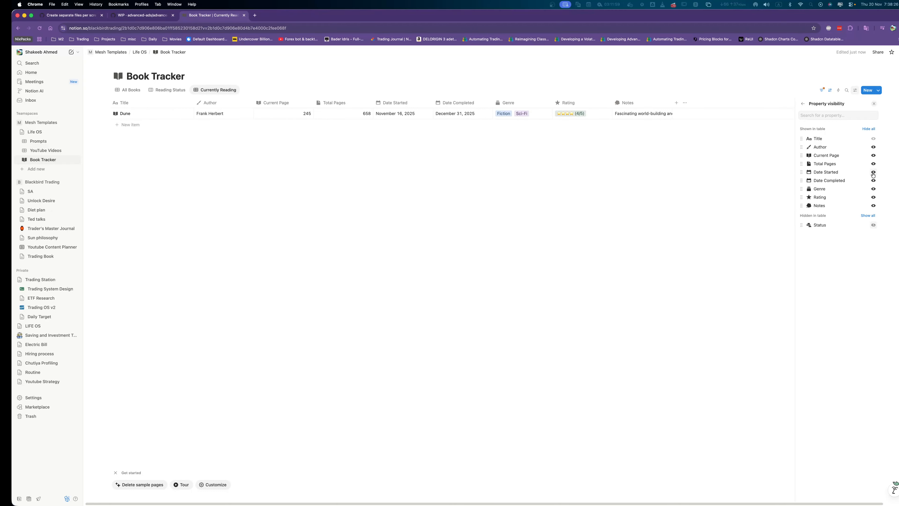
click(873, 173)
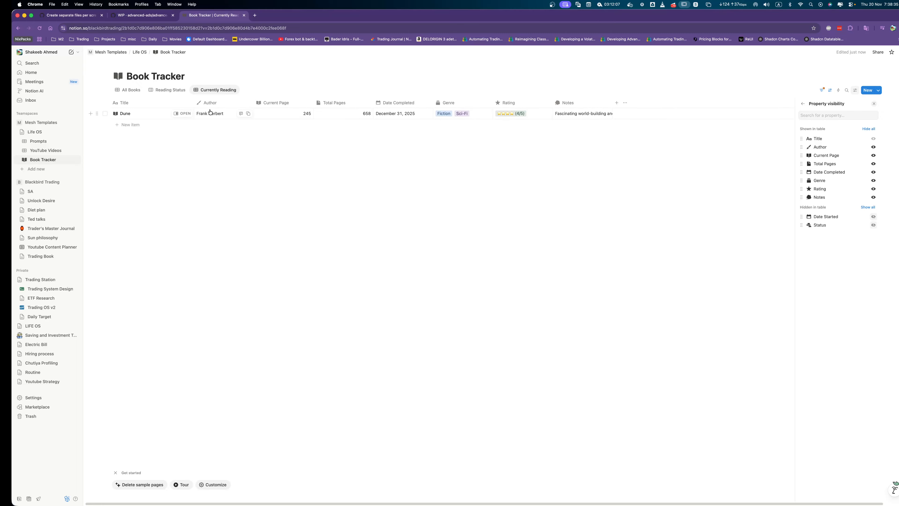
click(874, 147)
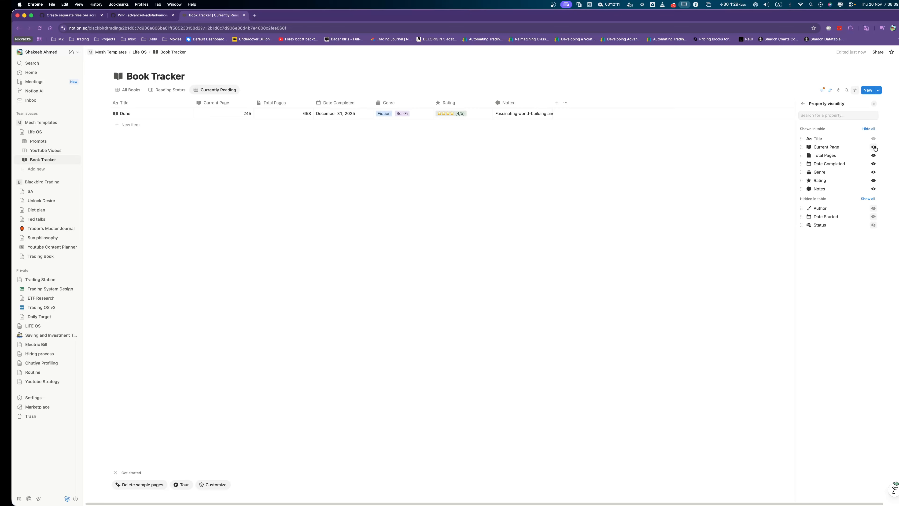
click(874, 172)
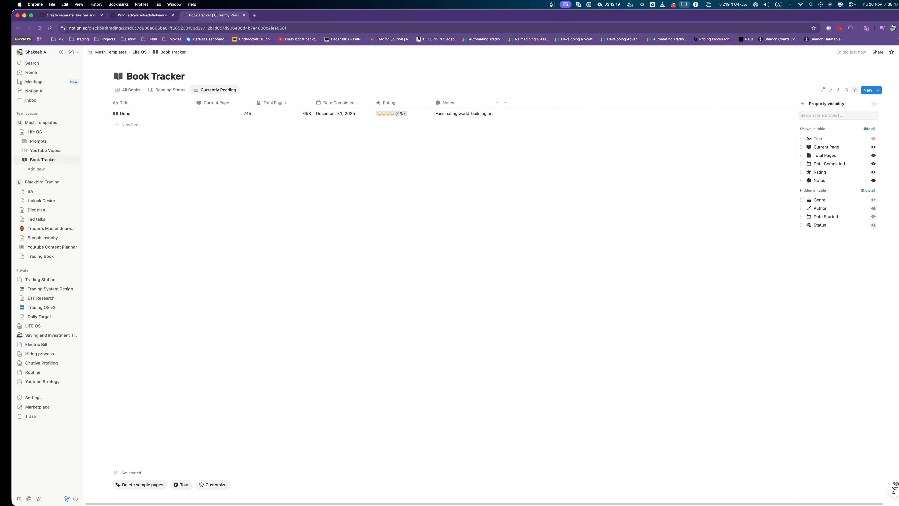
click(802, 104)
click(471, 215)
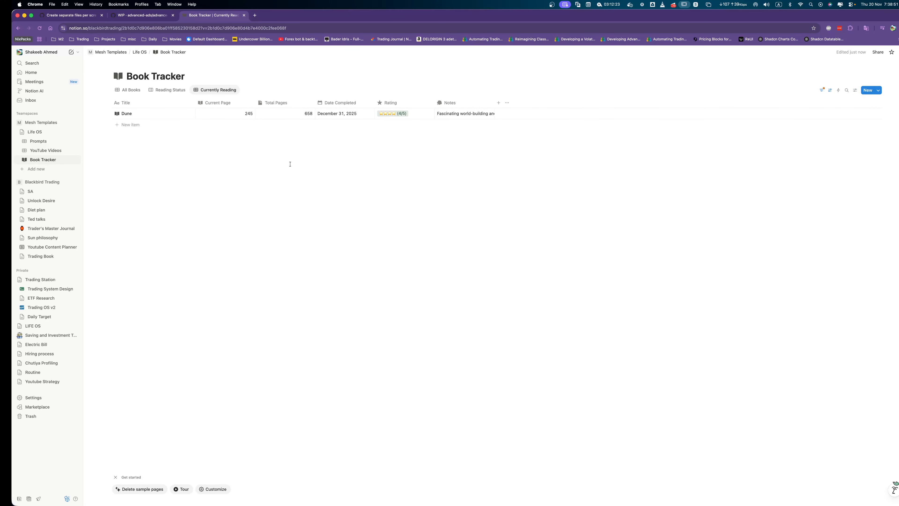
Look over the Reading Status and All Books views, and mark Book Tracker as done in the Life OS to-do list.
click(163, 92)
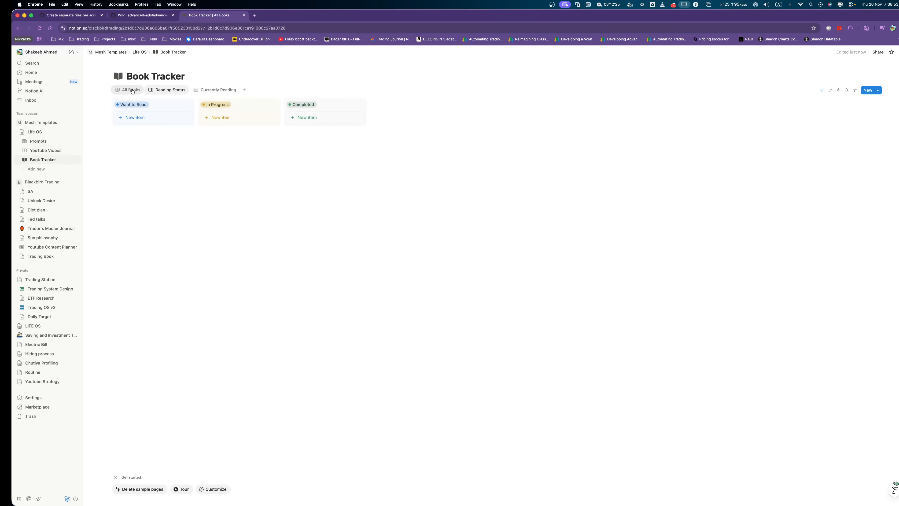
click(131, 90)
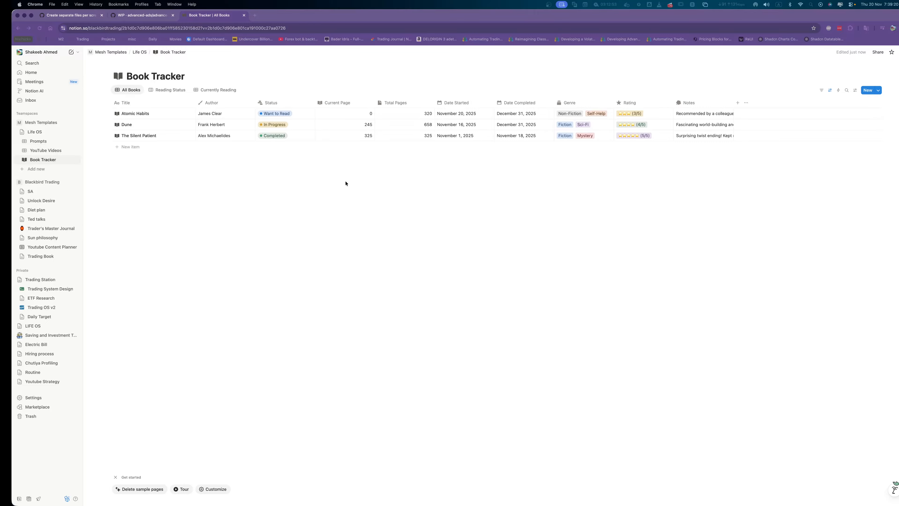
click(140, 53)
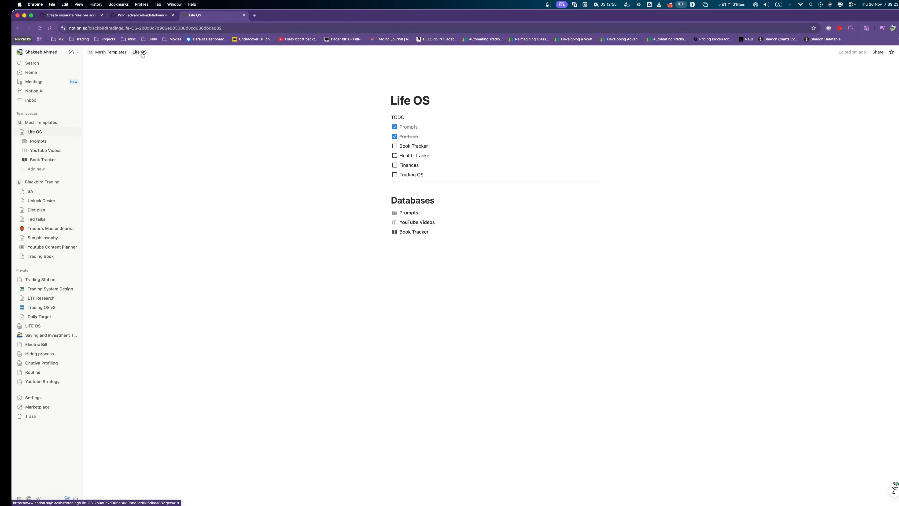
click(395, 146)
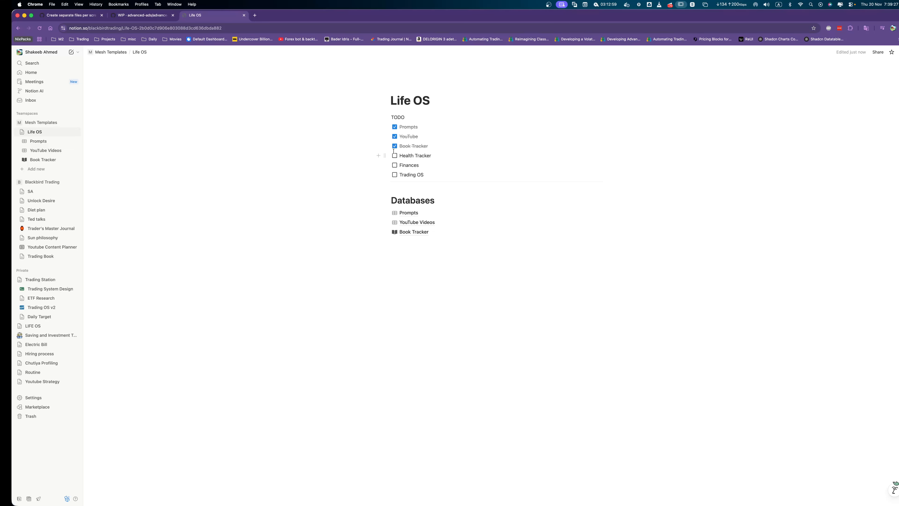
Add a subpage below Book Tracker in the Databases section of Life OS and title it "Health Tracker".
click(443, 243)
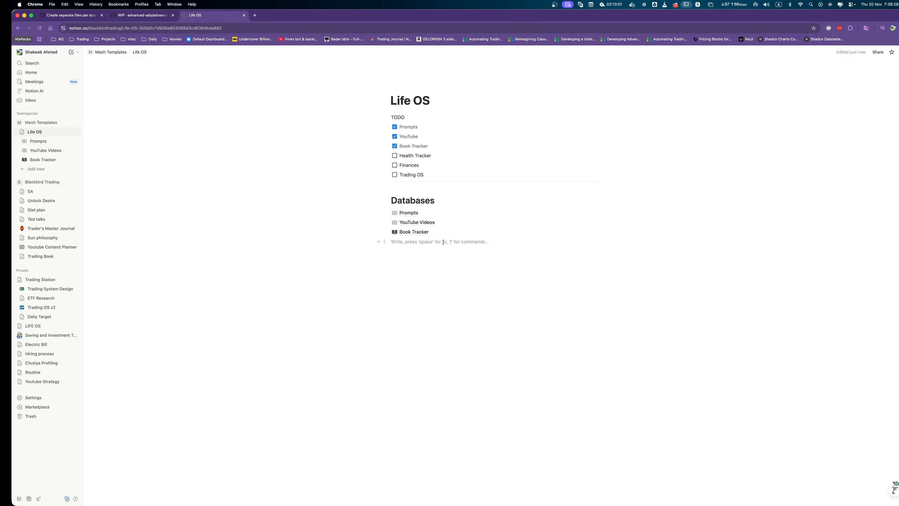
text(/page)
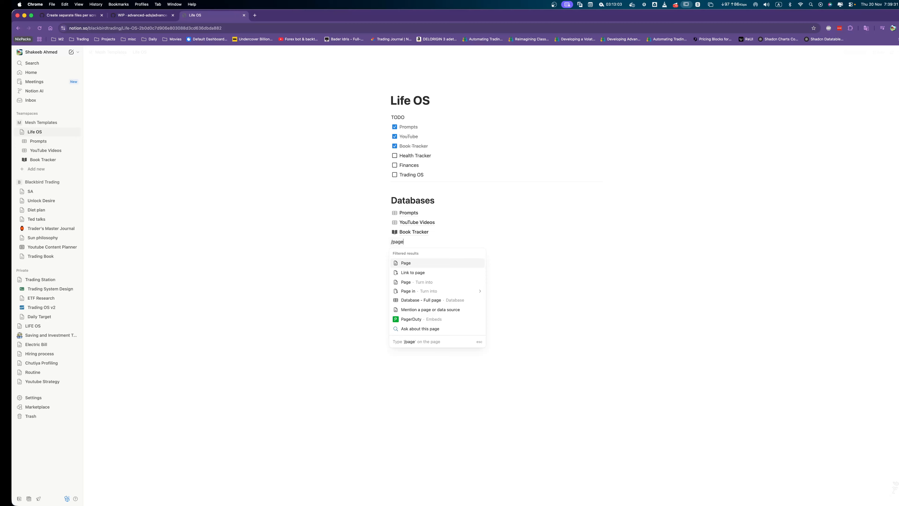
key(Return)
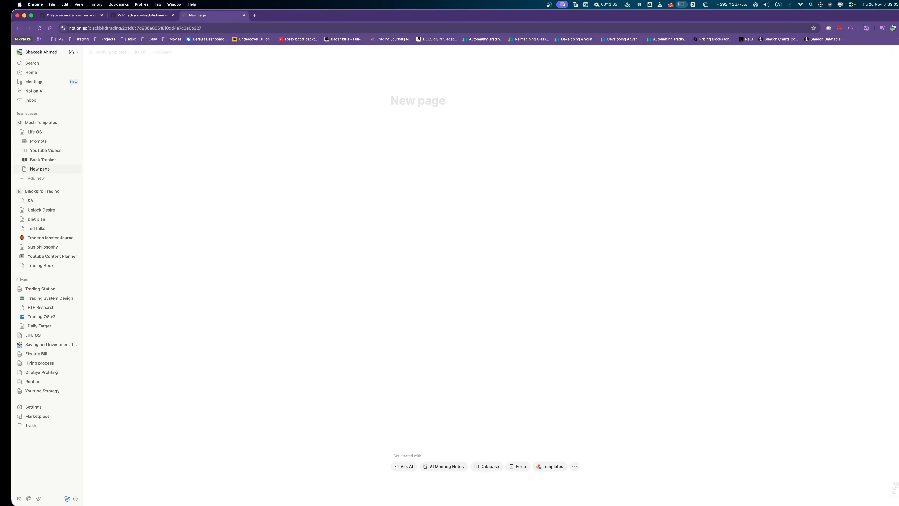
text(Health )
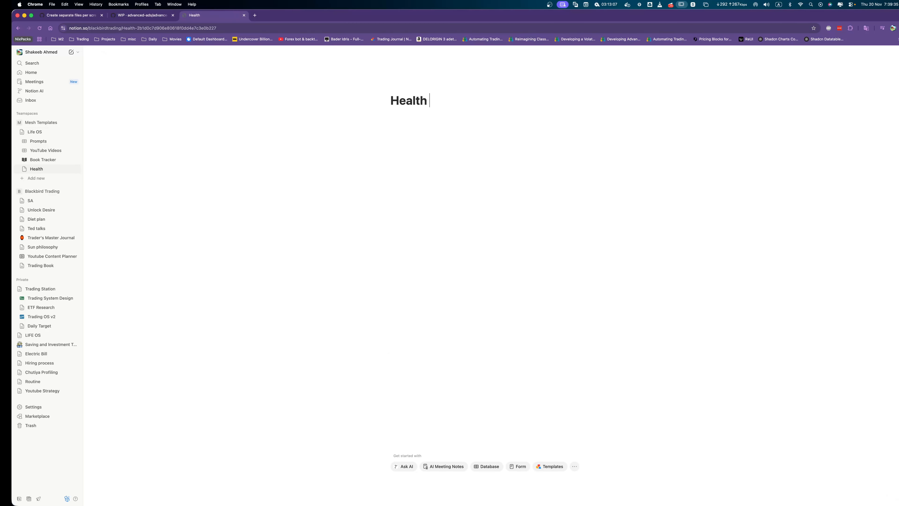
text(Tracker)
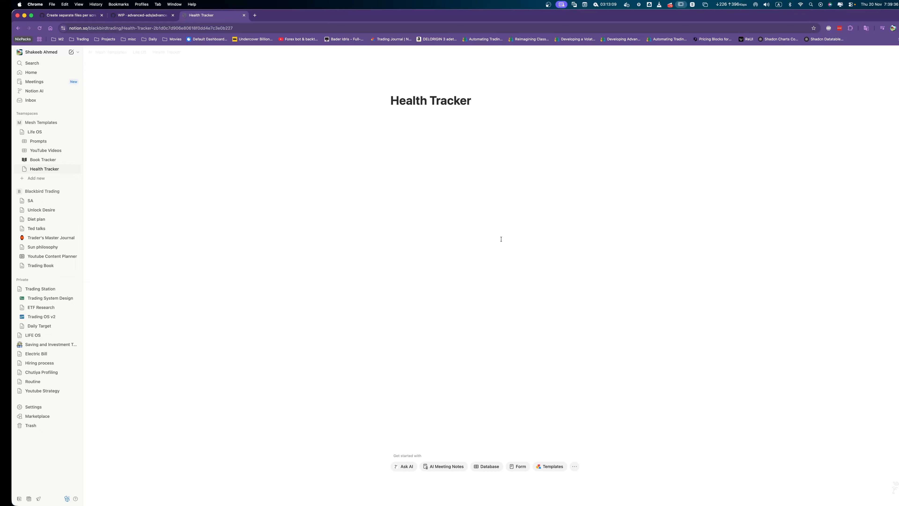
Browse the database options for the Health Tracker page, including Build with AI and the additional templates.
click(489, 466)
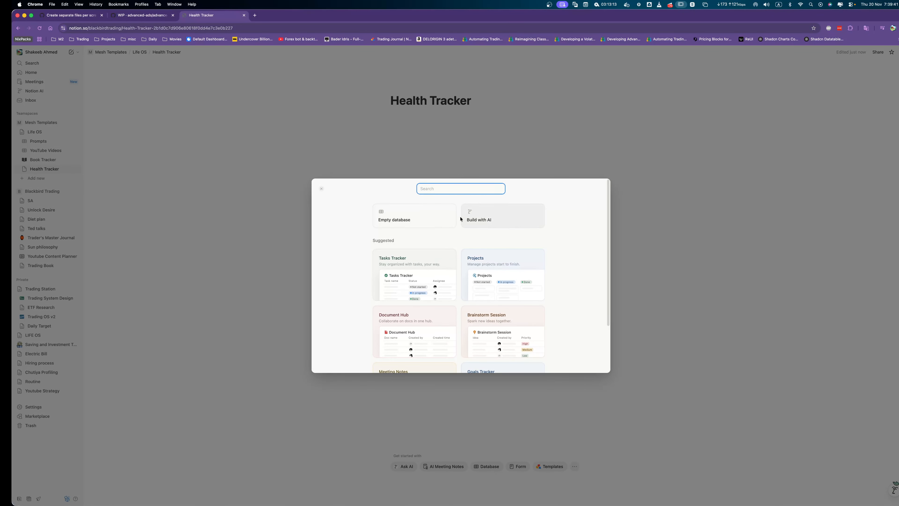
scroll(500, 222, down, 3)
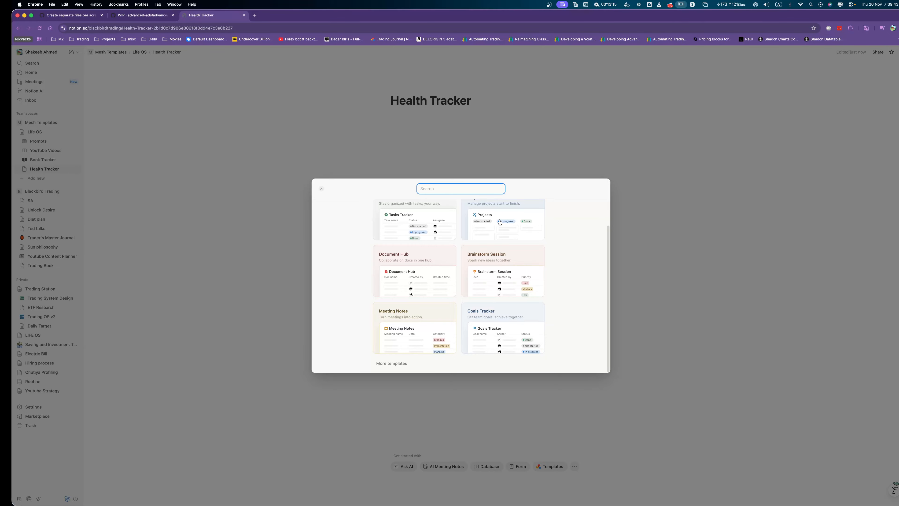
scroll(499, 222, up, 3)
click(499, 221)
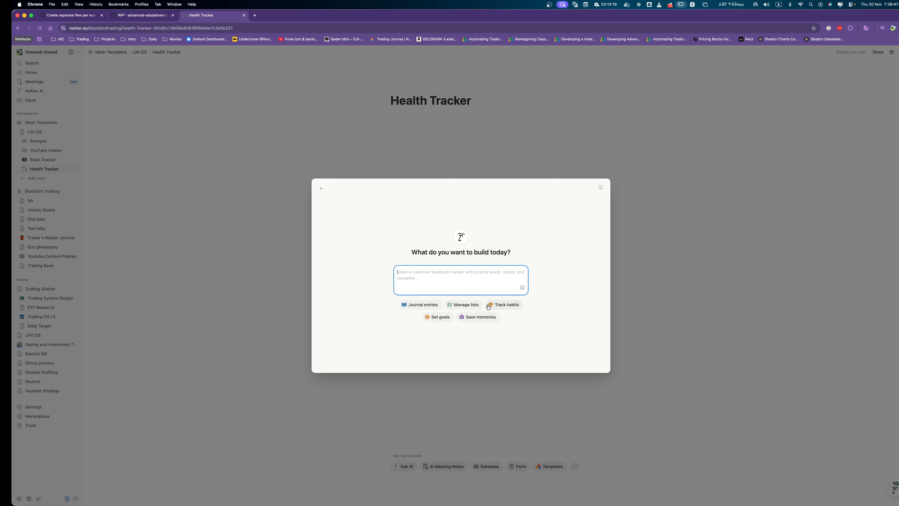
click(321, 188)
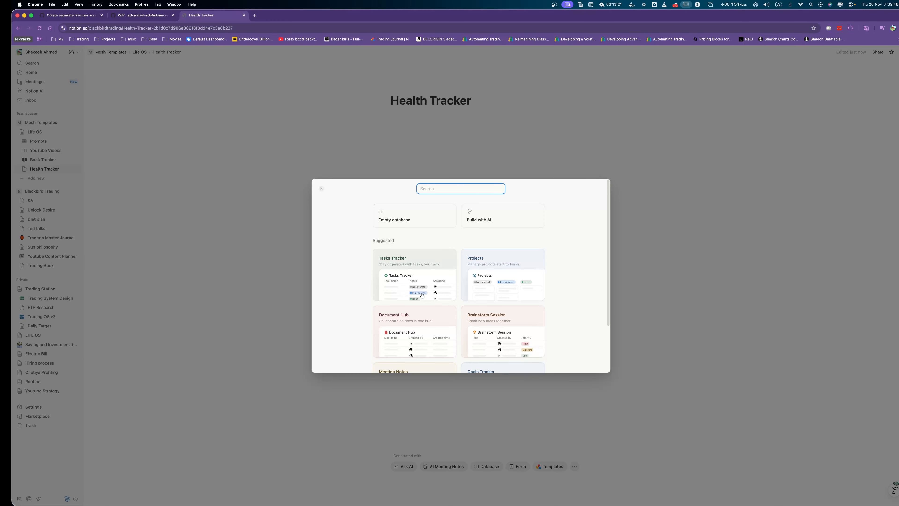
scroll(412, 263, down, 3)
click(392, 363)
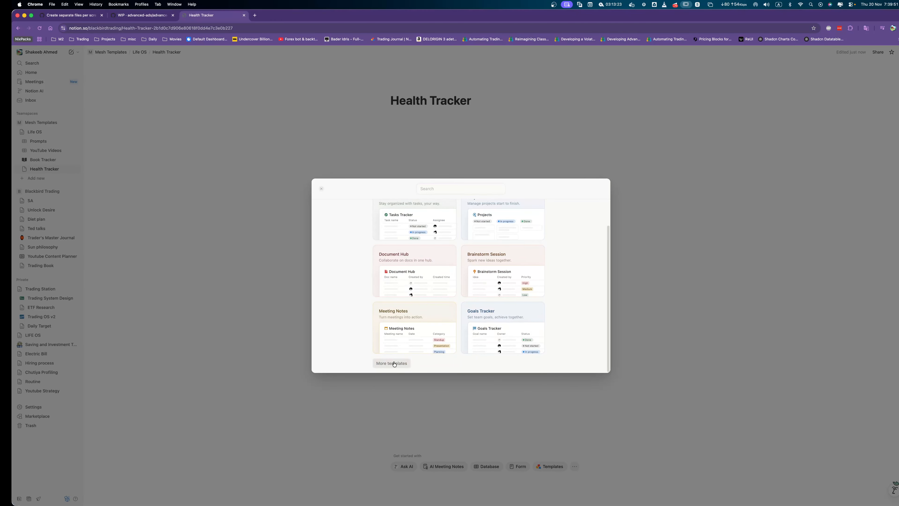
scroll(411, 335, down, 10)
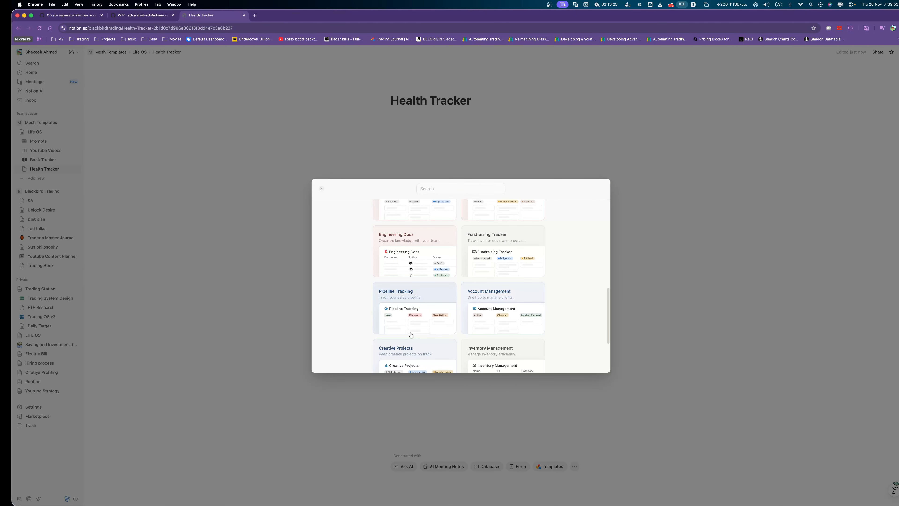
scroll(410, 335, up, 15)
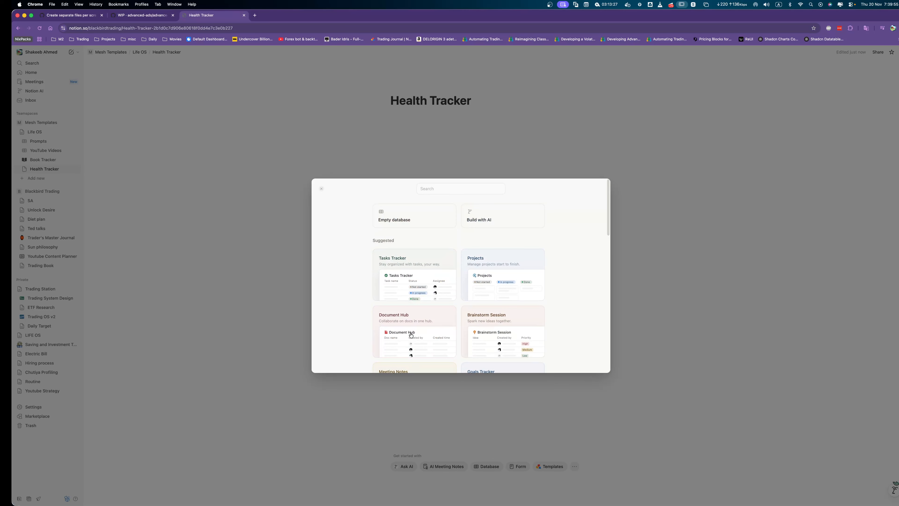
click(433, 189)
text(Health )
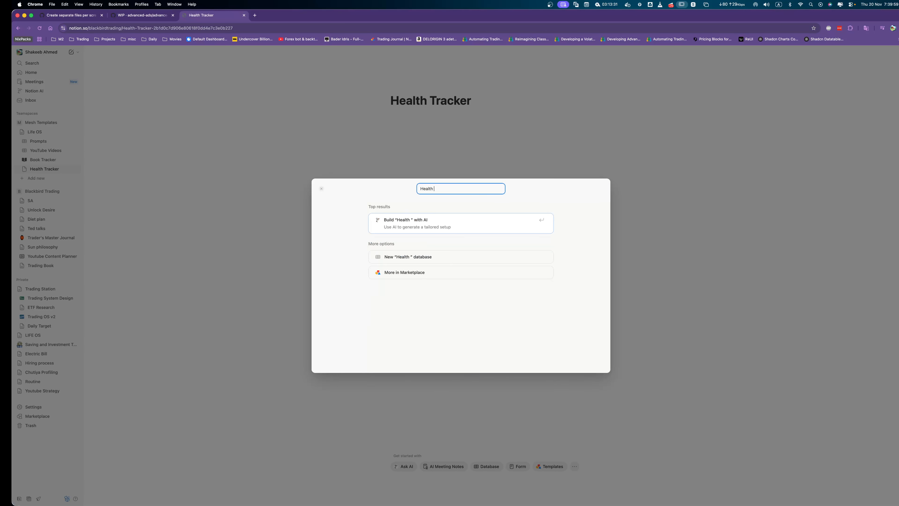
text(Tracker)
key(Return)
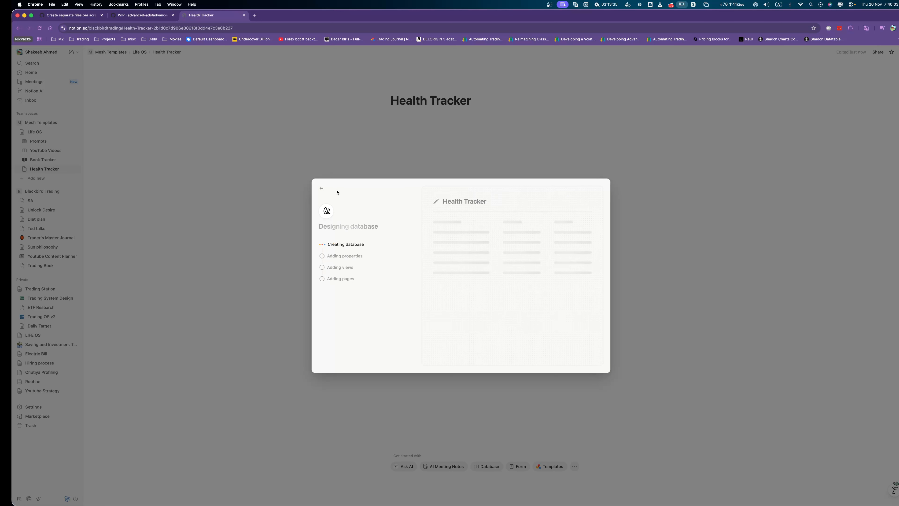
click(322, 189)
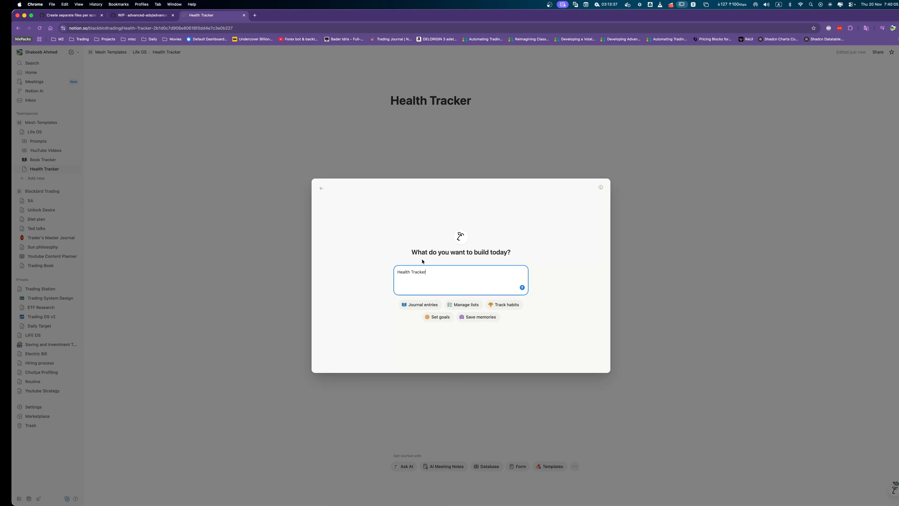
key(Escape)
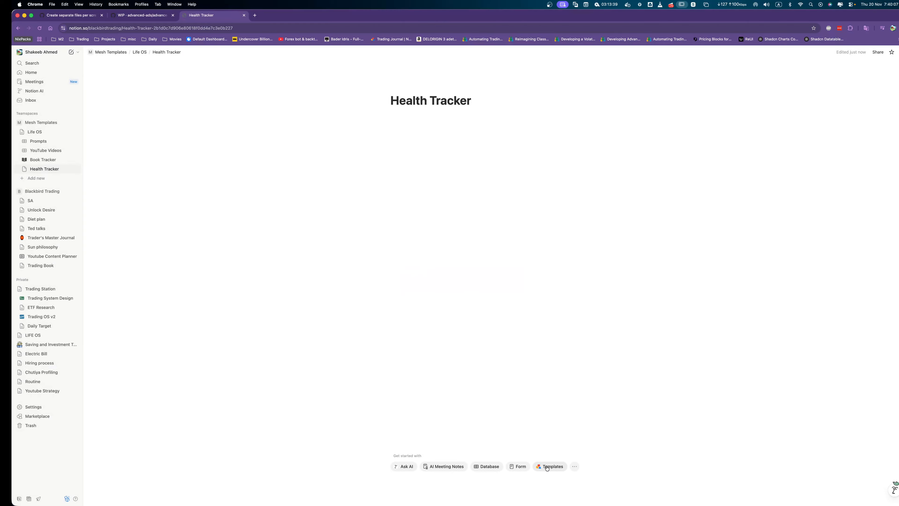
Search the template marketplace for "health tracker".
click(546, 468)
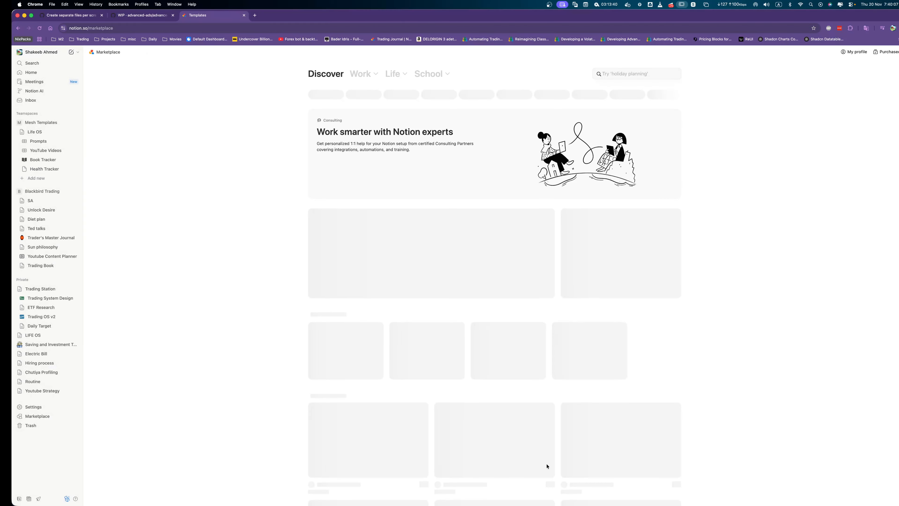
click(615, 77)
text(health t)
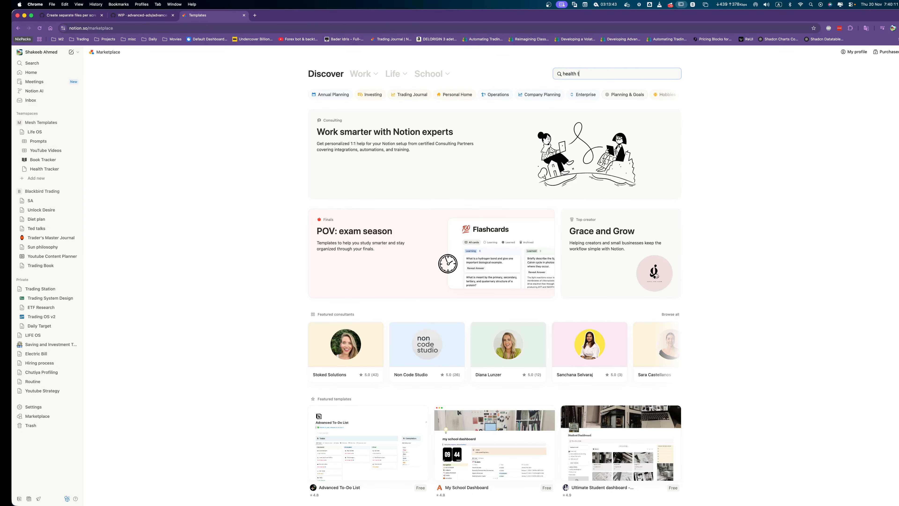
text(racker)
key(Return)
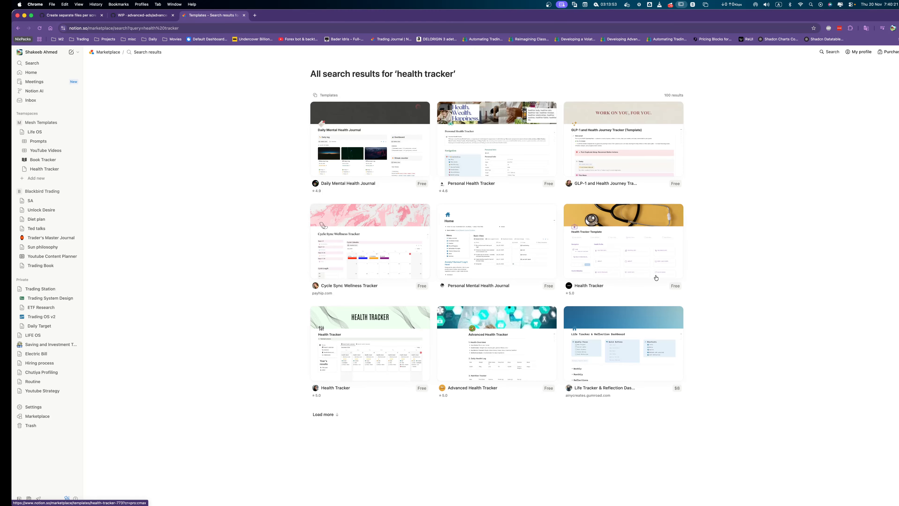
Open the free Health Tracker template by C-MAX DIGITAL and add it to the Mesh Templates teamspace.
click(616, 260)
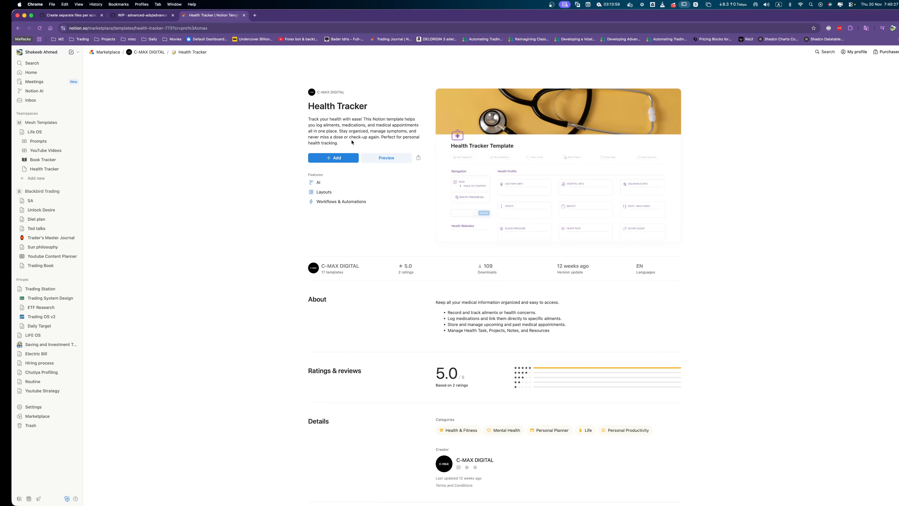
click(334, 159)
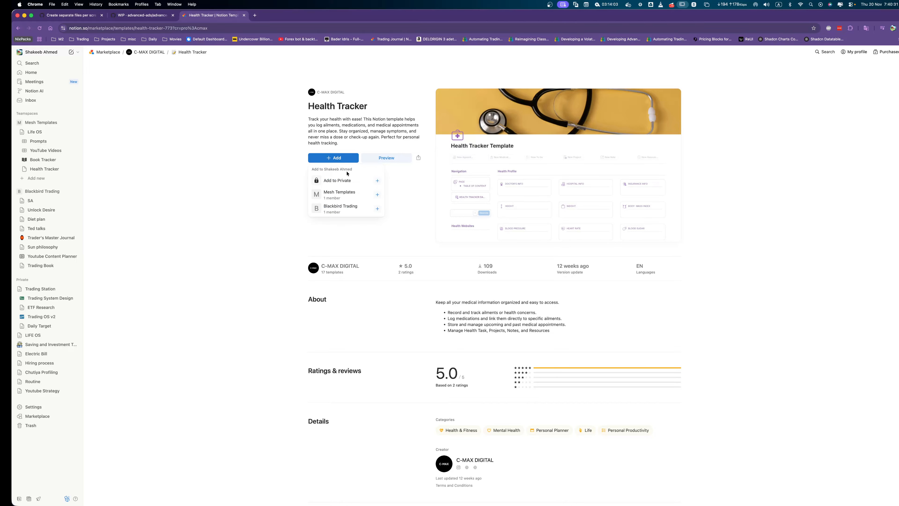
click(340, 195)
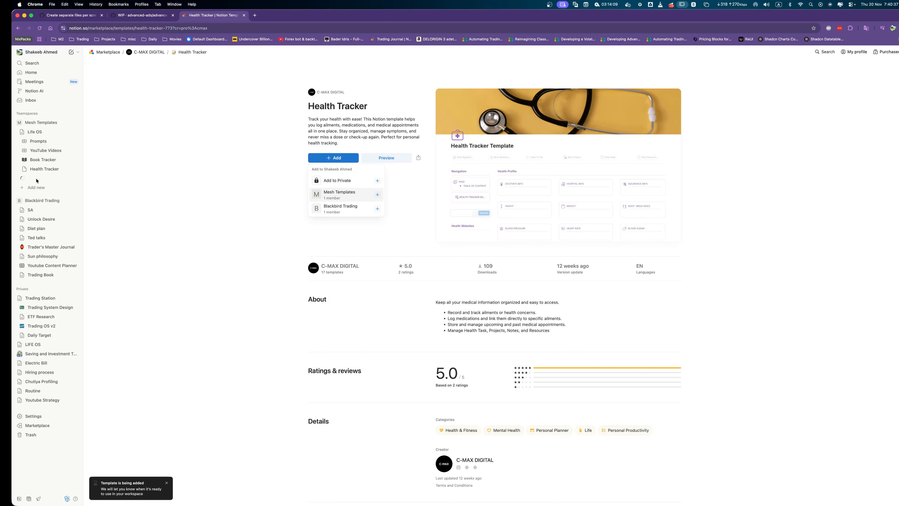
click(44, 169)
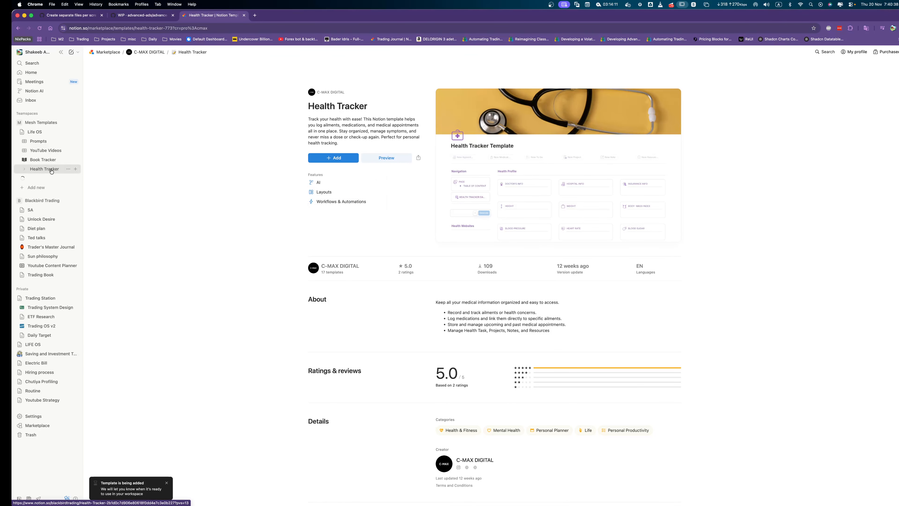
click(69, 169)
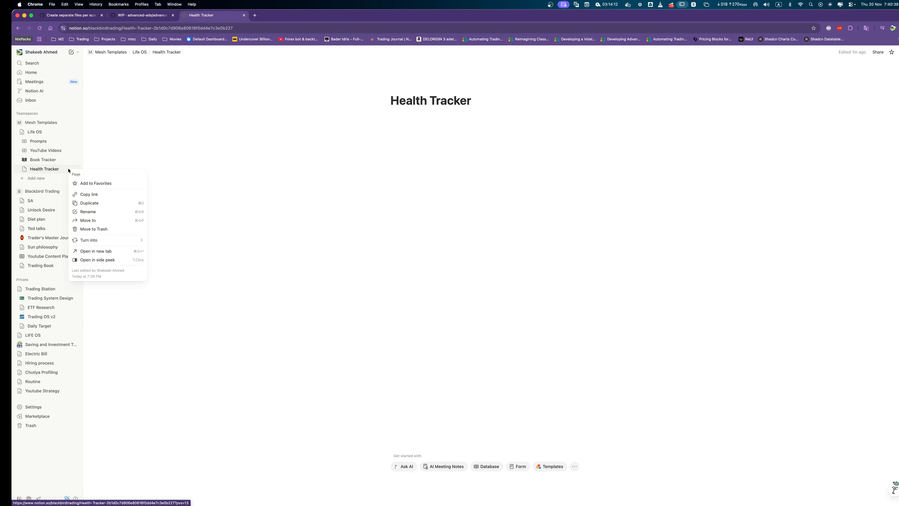
click(94, 229)
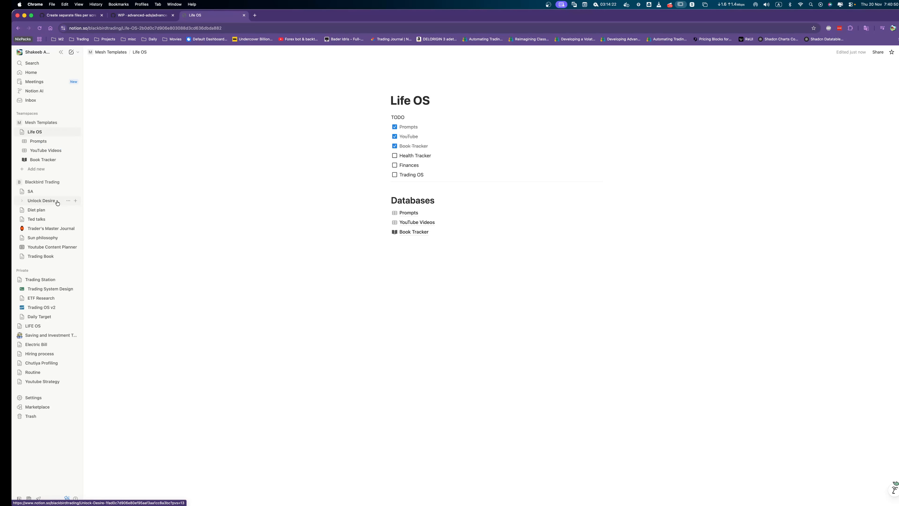
click(46, 417)
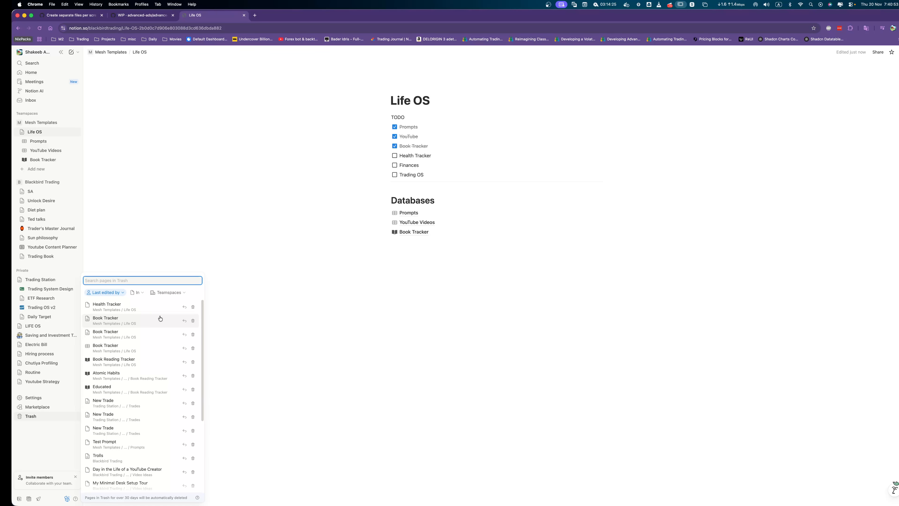
click(184, 307)
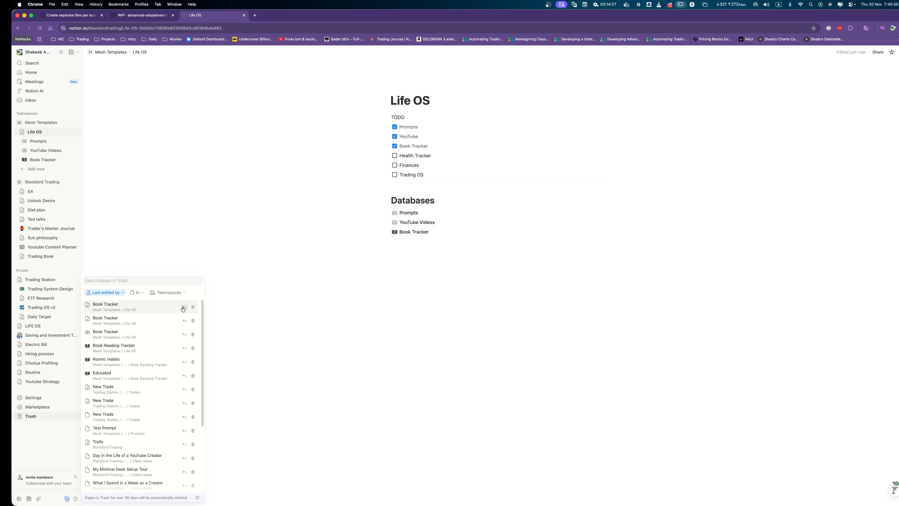
Check the added Health Tracker Template page, and move the blank Health Tracker page under Life OS to Trash.
click(45, 179)
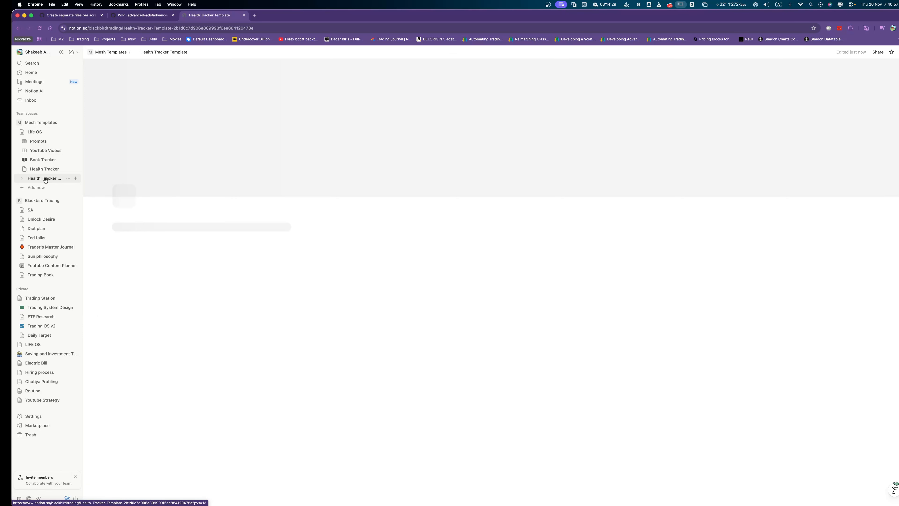
click(41, 170)
key(BackSpace)
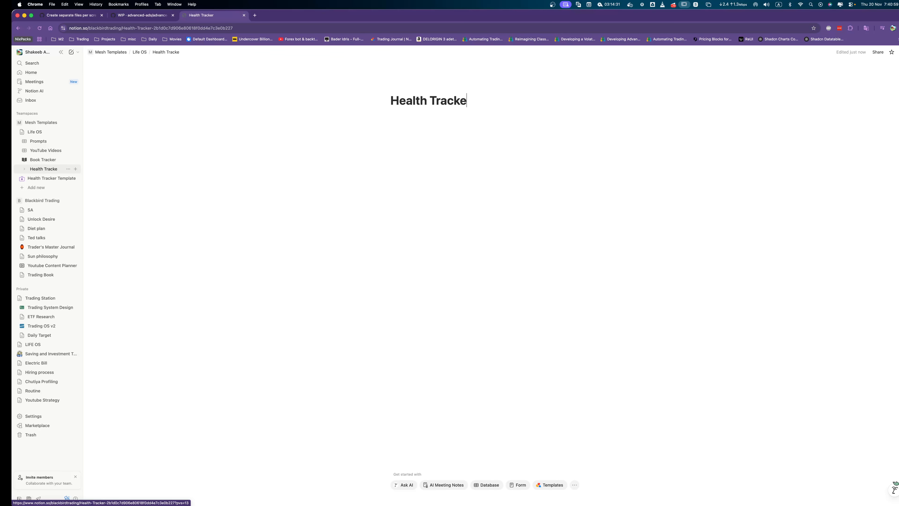
click(68, 168)
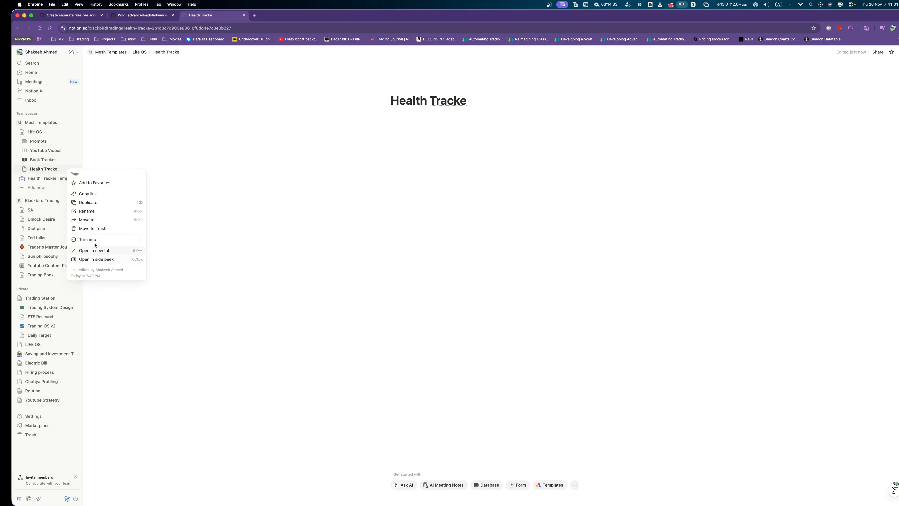
click(93, 229)
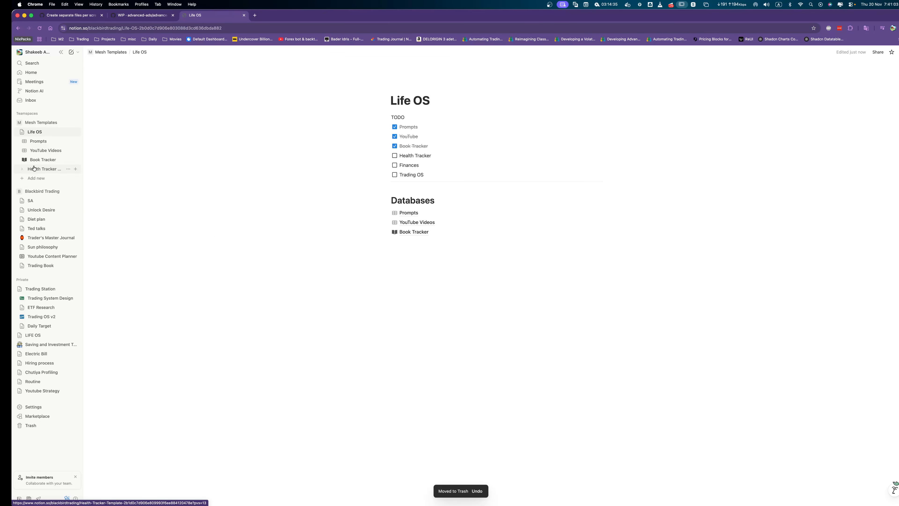
Move the Health Tracker Template page into Life OS and open it.
click(22, 132)
drag(33, 142, 35, 134)
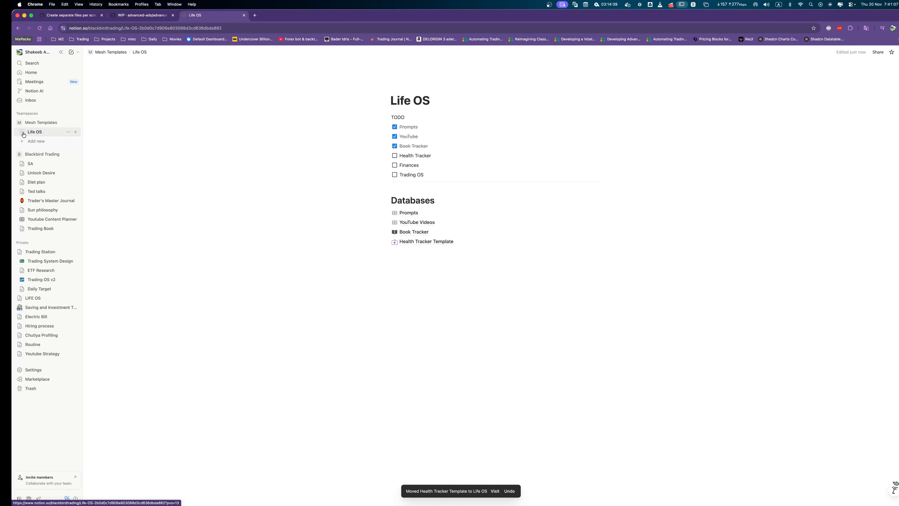
click(46, 169)
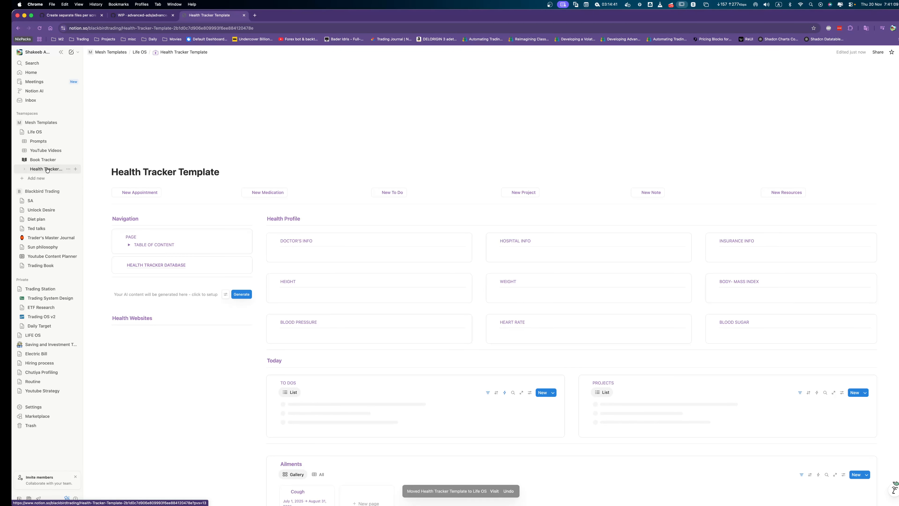
Review the template's sections, from Health Profile through Treatment and Medications to Resources.
scroll(523, 221, down, 10)
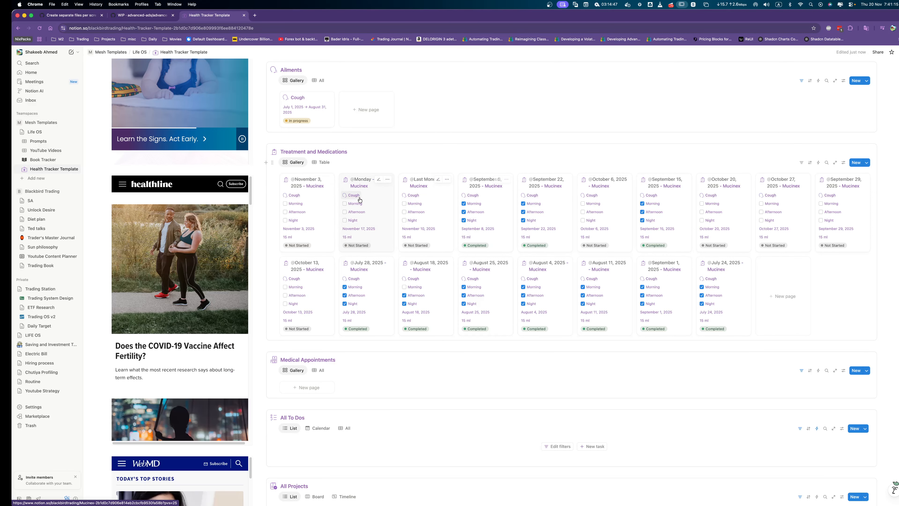
scroll(454, 259, down, 8)
scroll(455, 259, down, 2)
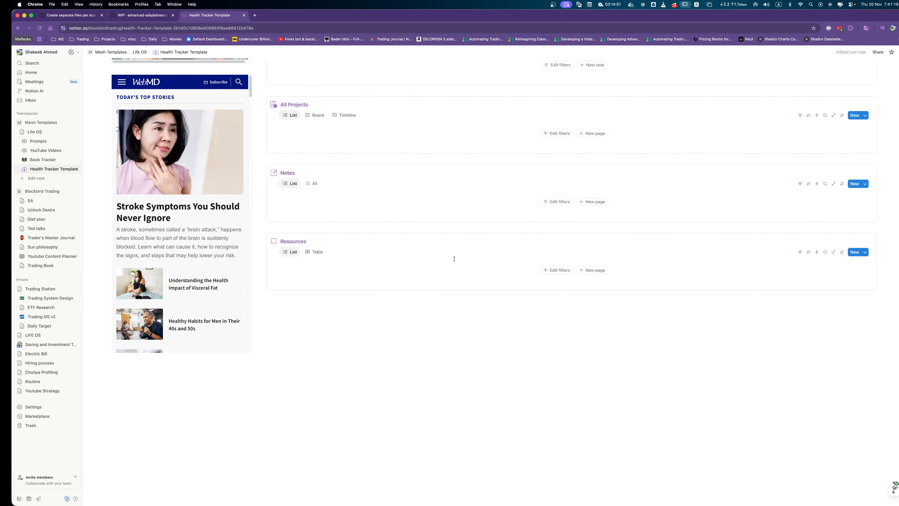
scroll(455, 259, up, 10)
scroll(455, 259, up, 10)
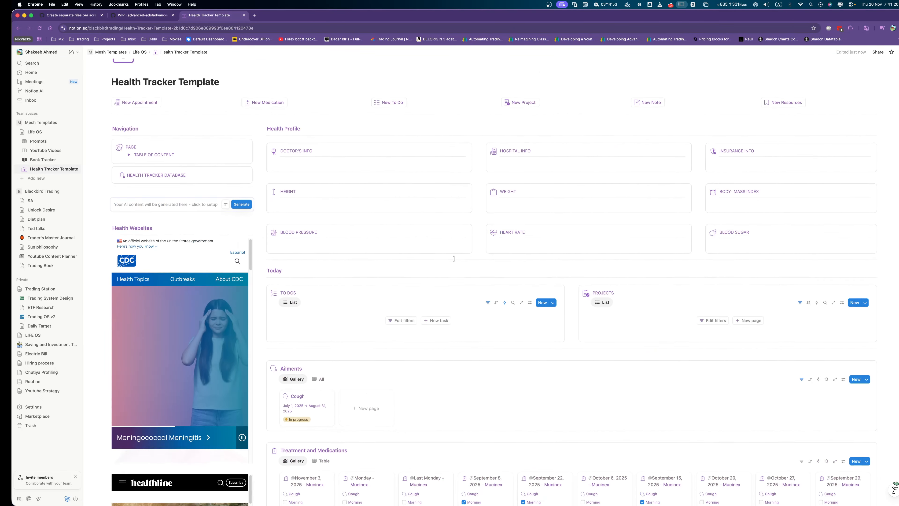
Examine the CDC, Healthline and WebMD embeds under Health Websites, including the CDC health topics page.
scroll(219, 320, down, 2)
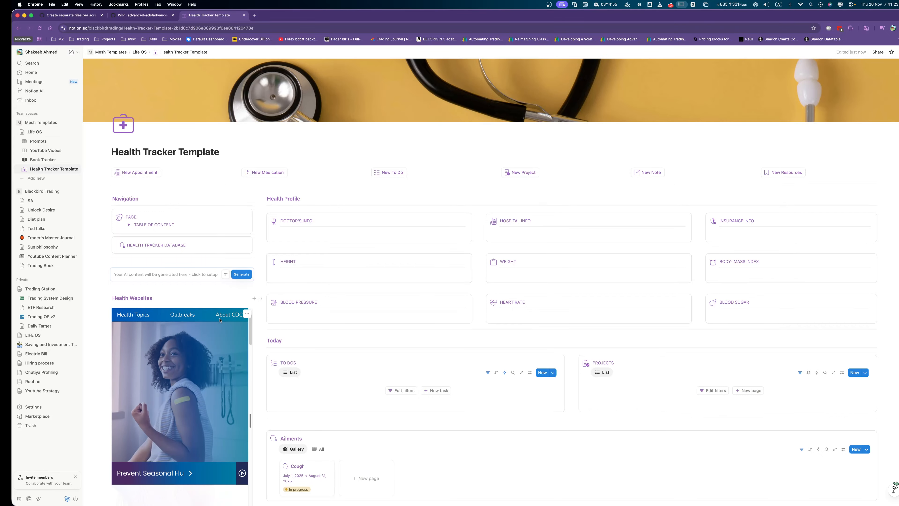
scroll(204, 328, down, 10)
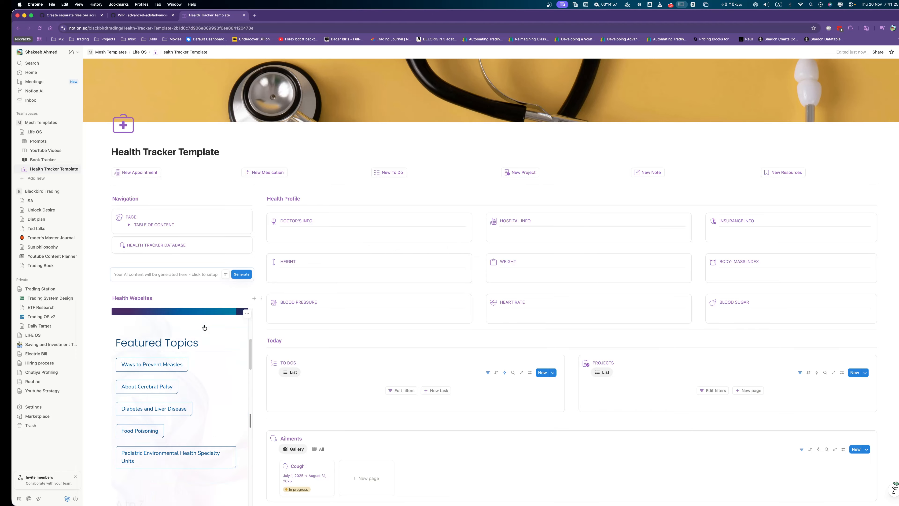
scroll(204, 327, down, 5)
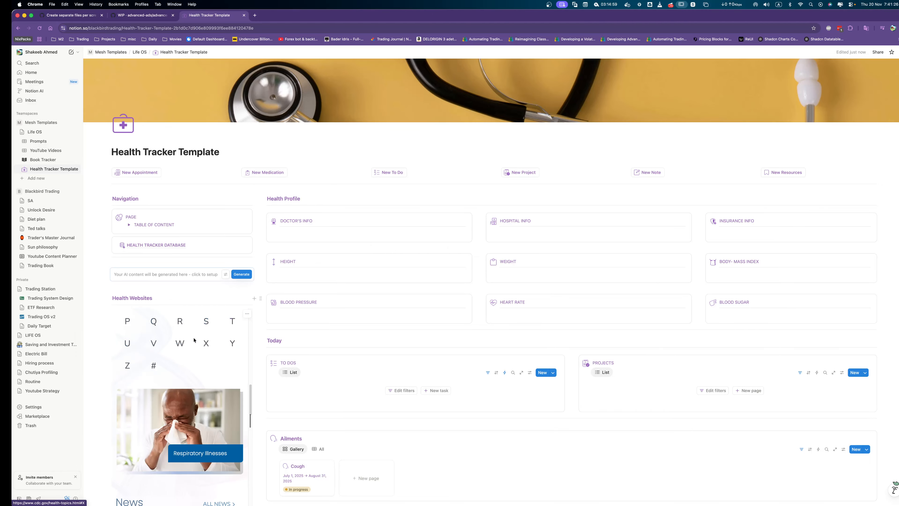
click(179, 342)
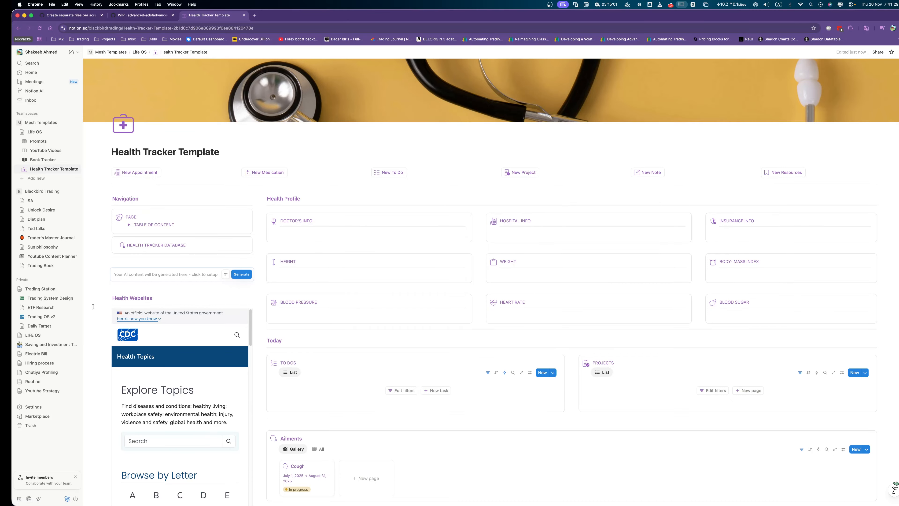
scroll(93, 306, down, 10)
scroll(93, 307, down, 3)
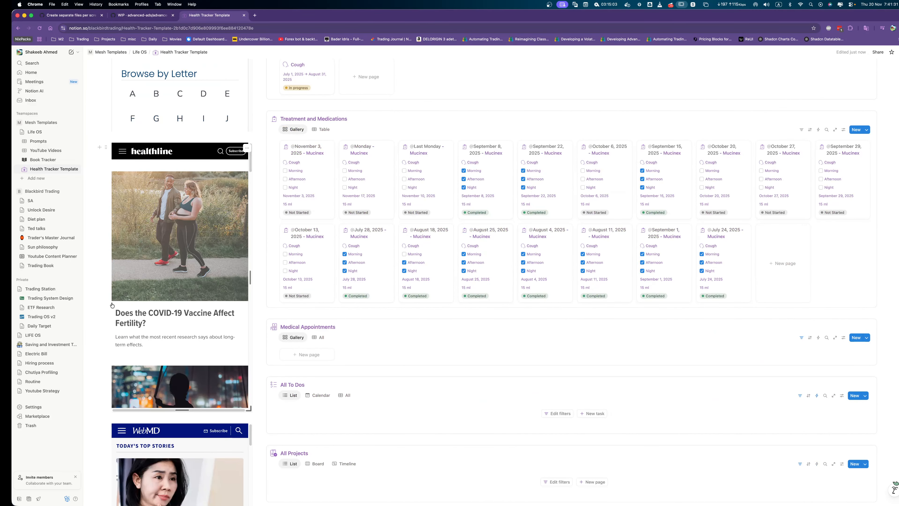
scroll(112, 305, down, 8)
scroll(112, 305, down, 5)
scroll(105, 305, down, 12)
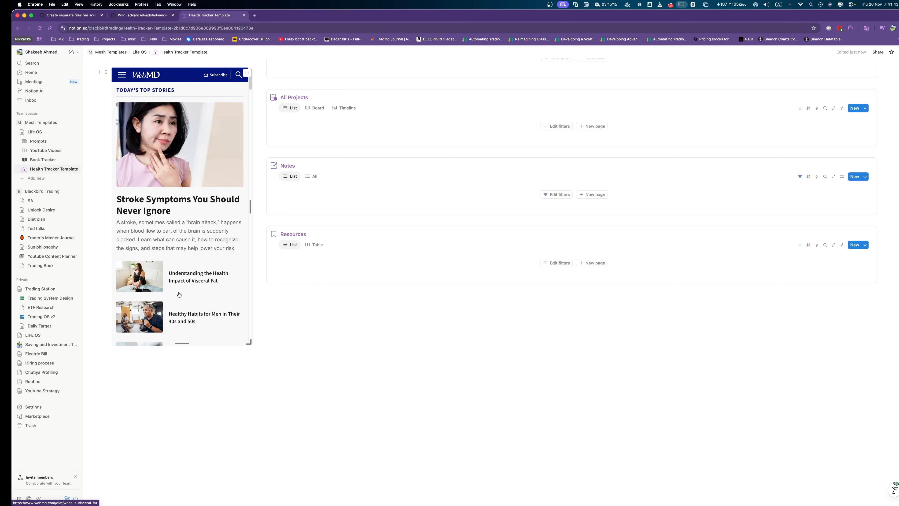
scroll(184, 297, down, 10)
Delete the WebMD, Healthline and CDC embeds from the Health Websites section of the template.
scroll(184, 296, up, 6)
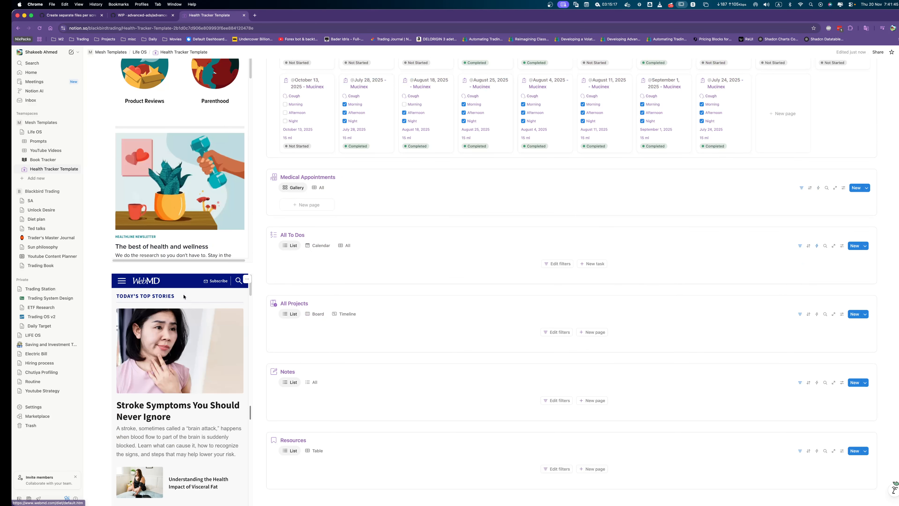
click(105, 277)
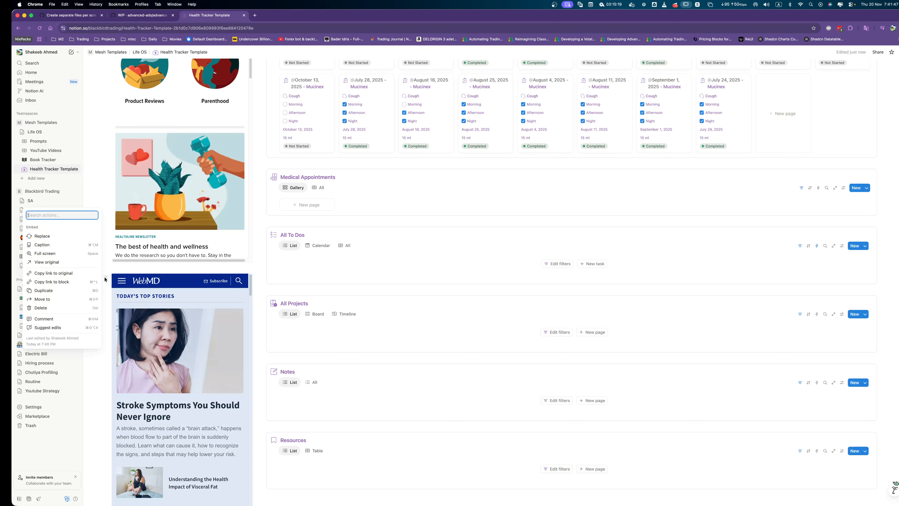
key(Delete)
scroll(145, 248, down, 2)
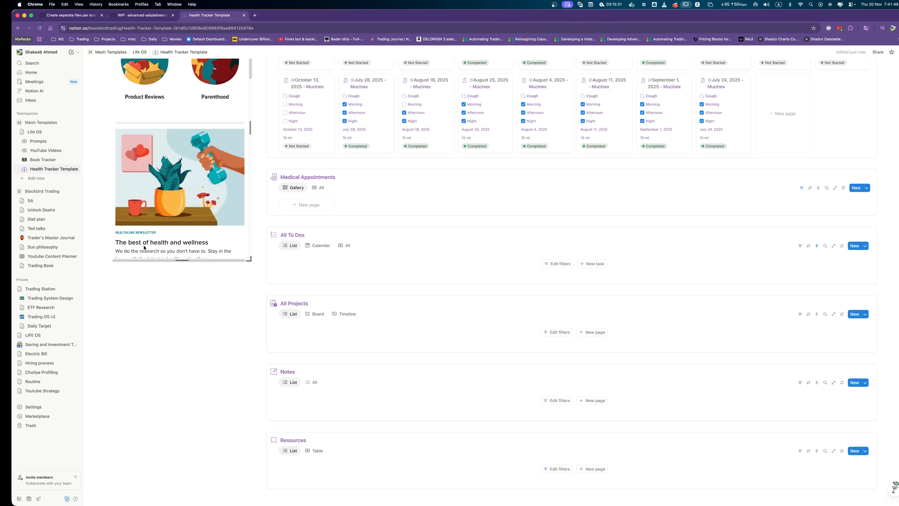
scroll(145, 248, up, 6)
scroll(144, 247, up, 10)
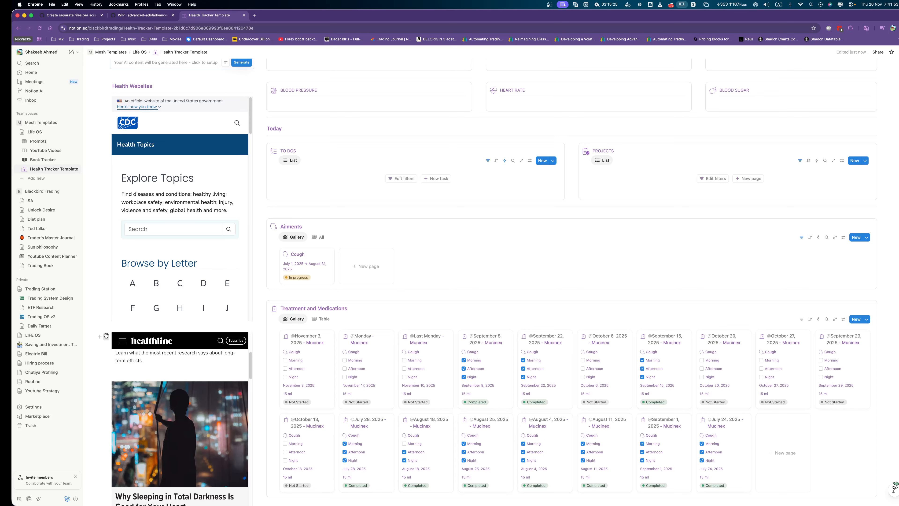
click(106, 336)
key(Delete)
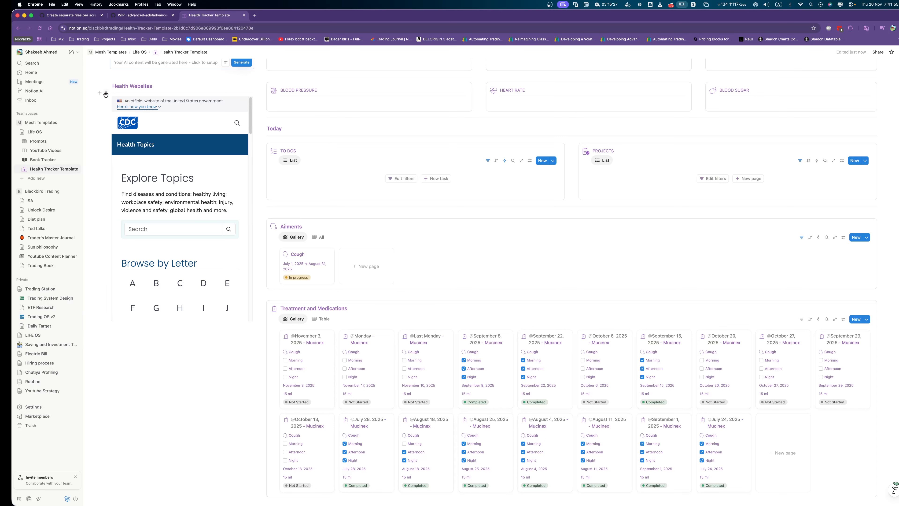
click(106, 101)
key(Delete)
Delete the empty Health Websites heading and the divider below it.
scroll(134, 137, up, 2)
scroll(134, 136, up, 4)
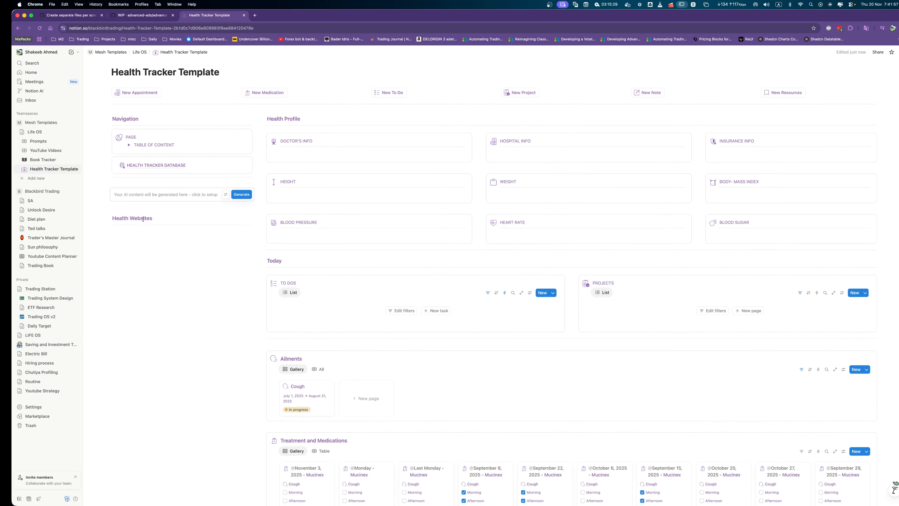
drag(174, 266, 158, 222)
key(Delete)
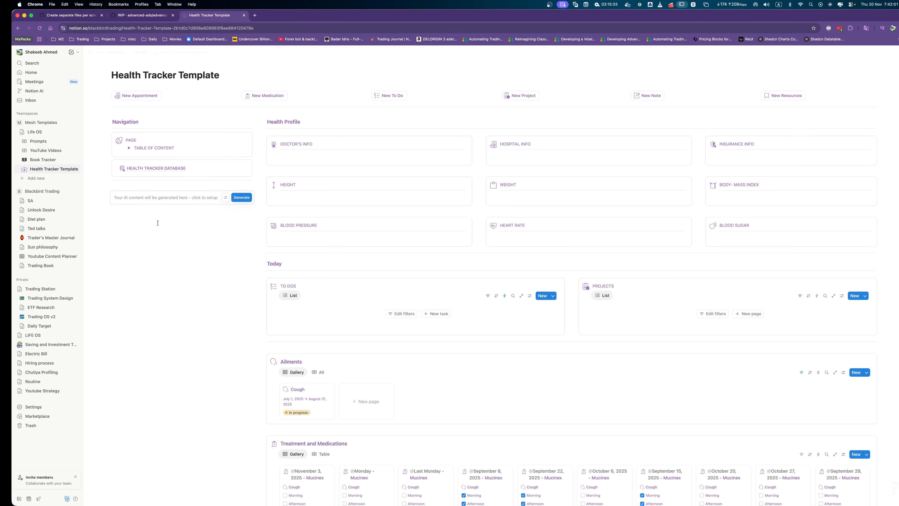
Create a new medication entry from the template's shortcuts, inspect its properties and layout, and close it.
scroll(157, 218, up, 1)
scroll(156, 218, up, 4)
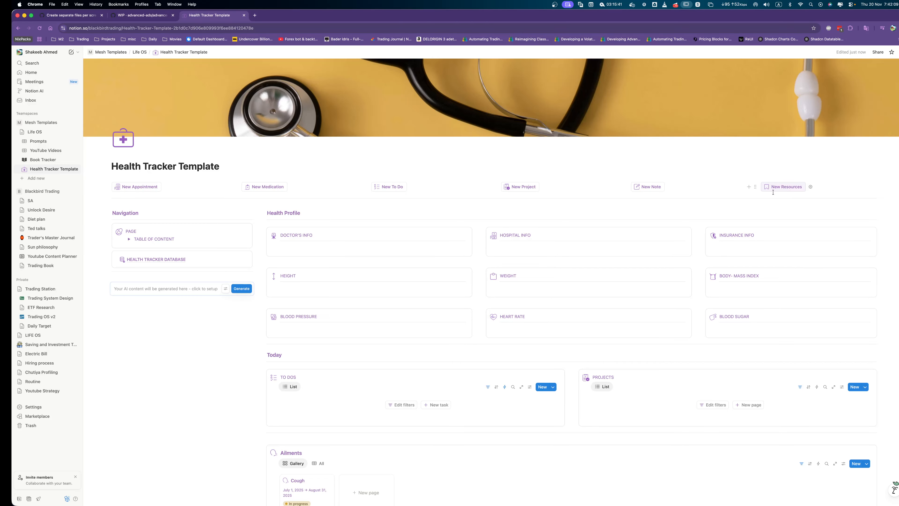
click(267, 187)
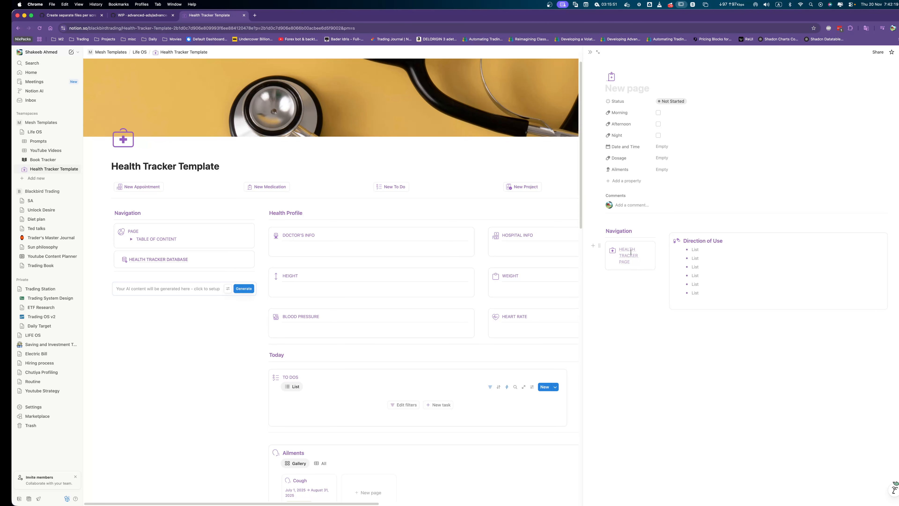
click(194, 177)
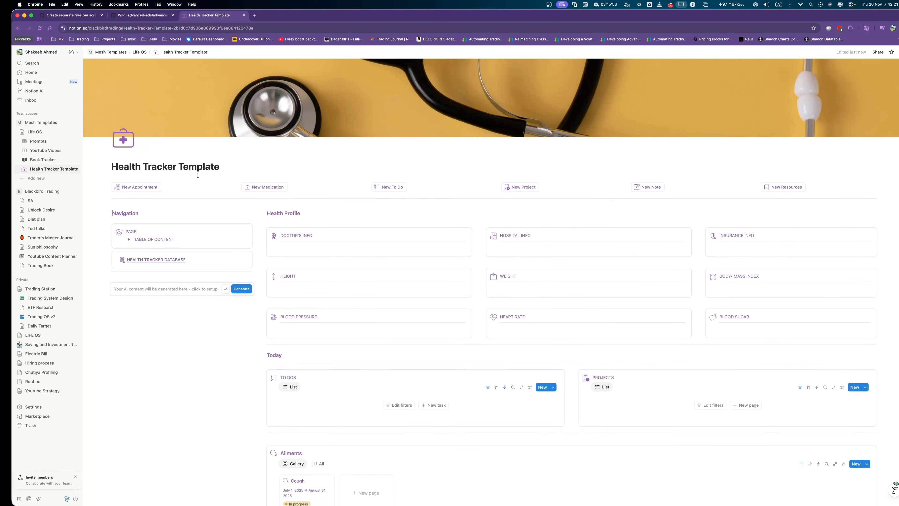
Return to the Life OS page and mark Health Tracker as done in the TODO list.
click(40, 134)
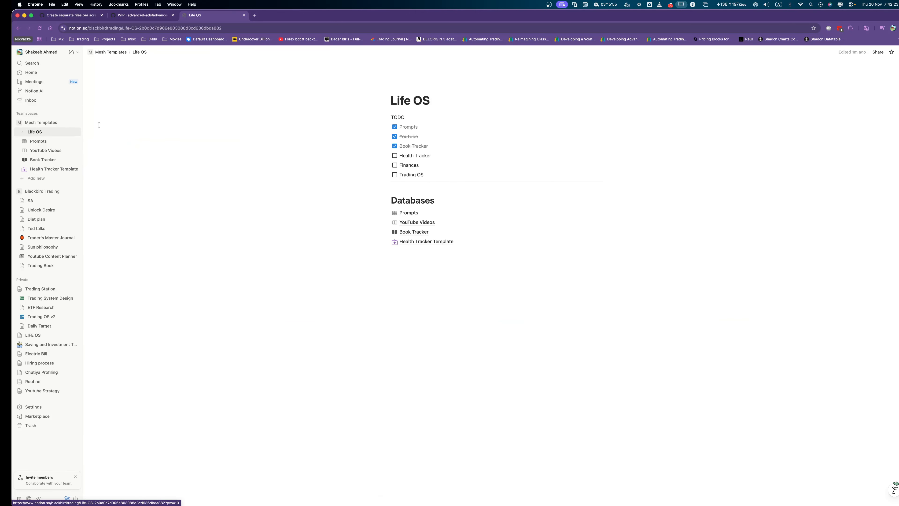
click(395, 156)
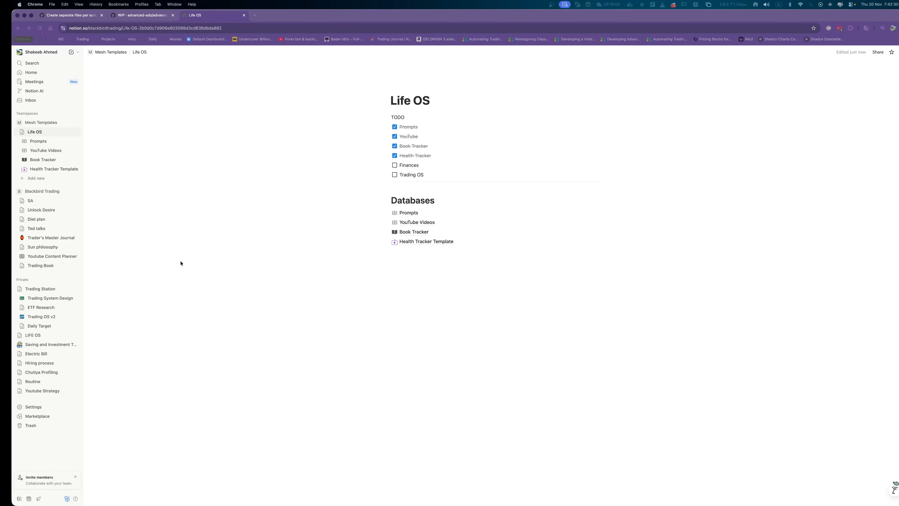
Start an empty line below Health Tracker Template in the Databases list of the Life OS page.
click(433, 252)
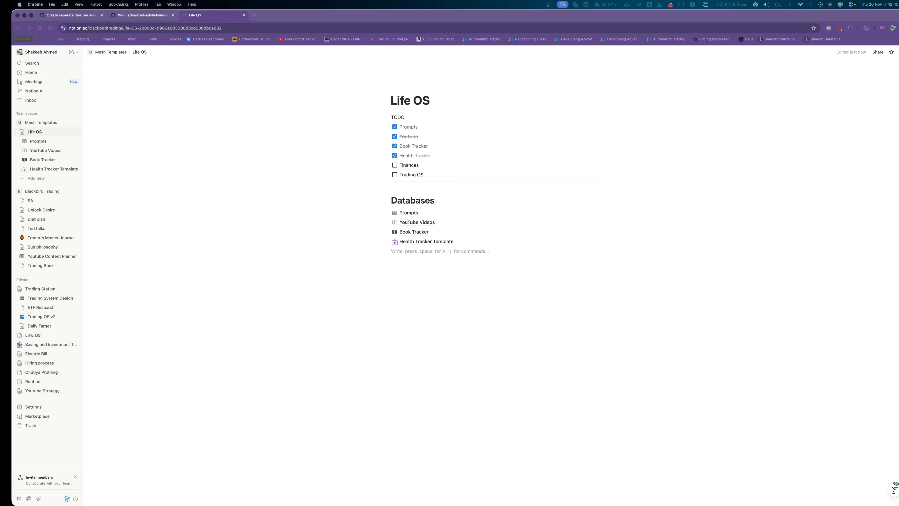
click(451, 251)
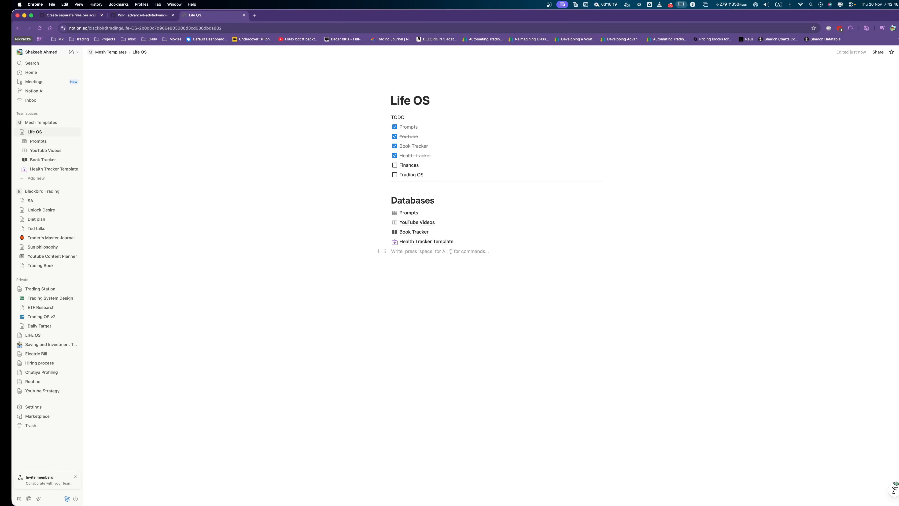
text(/Fiance)
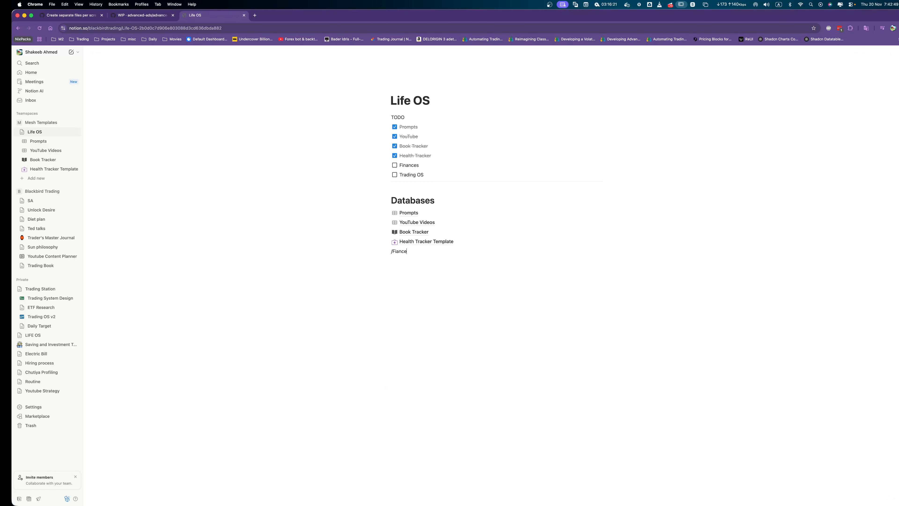
key(BackSpace)
key(BackSpace)
key(BackSpace)
key(BackSpace)
key(BackSpace)
key(BackSpace)
key(BackSpace)
Create a subpage on the empty line under Databases and title it Finance.
text(/page)
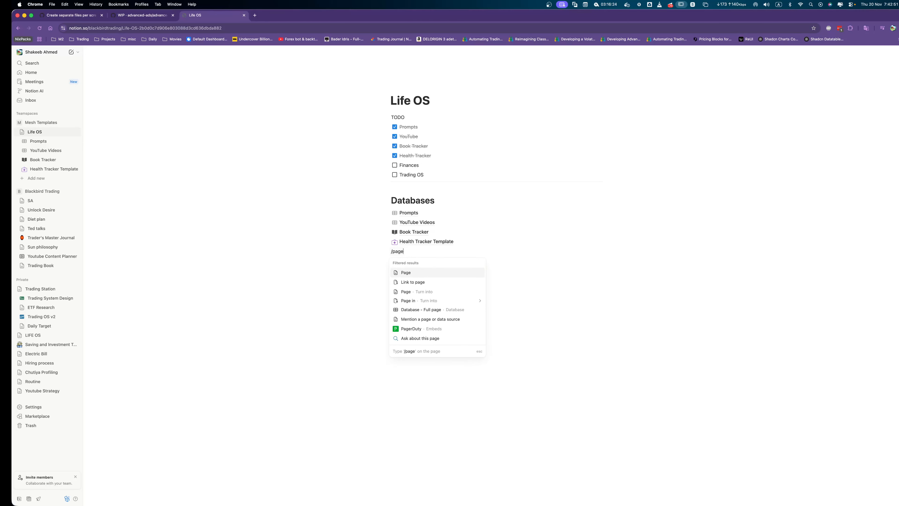
key(Return)
text(Finance)
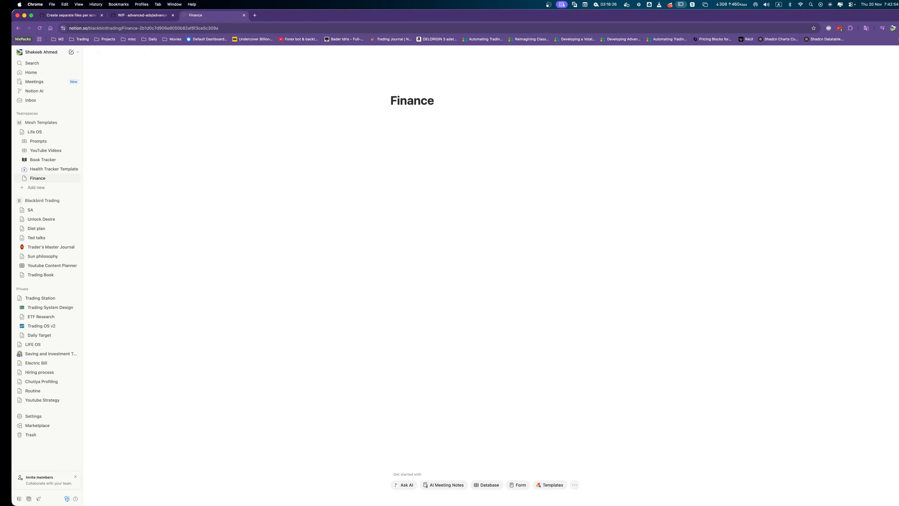
Leave blank space under the Finance title and insert a divider below it.
key(Return)
text(/)
key(BackSpace)
key(Return)
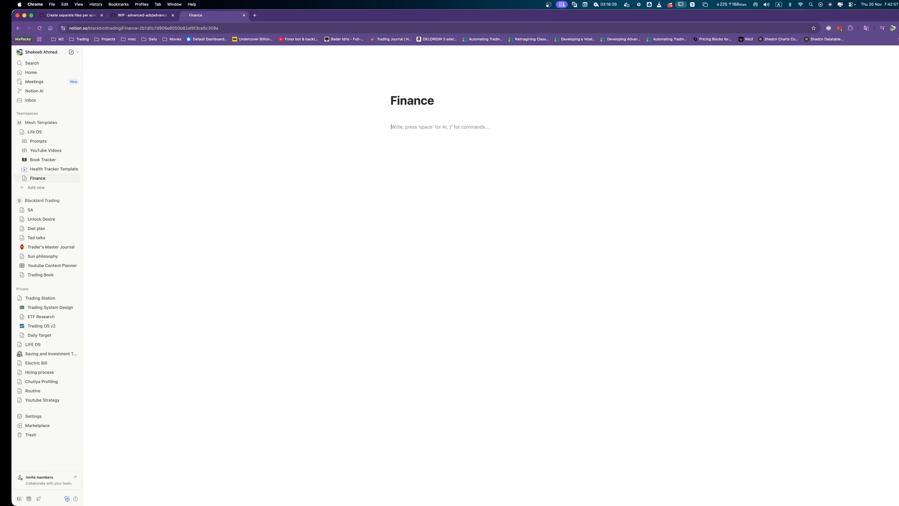
key(Return)
text(/d)
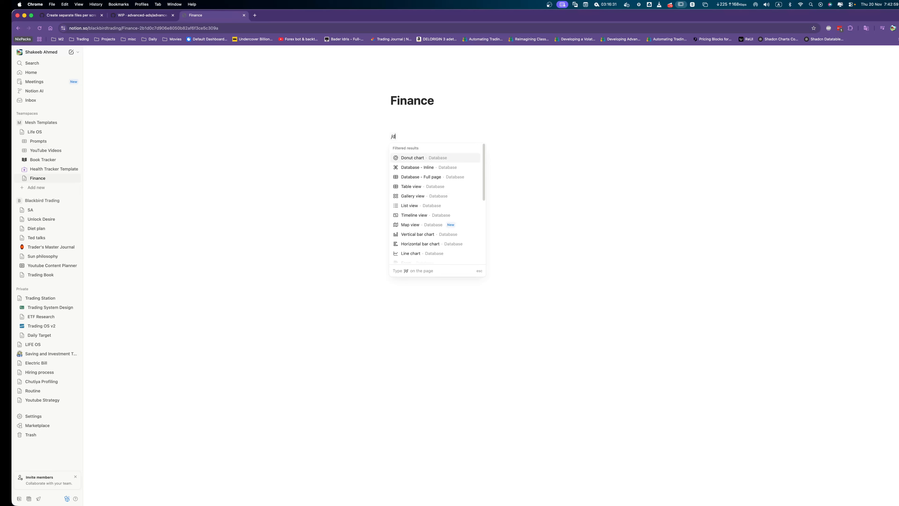
text(iv)
key(Return)
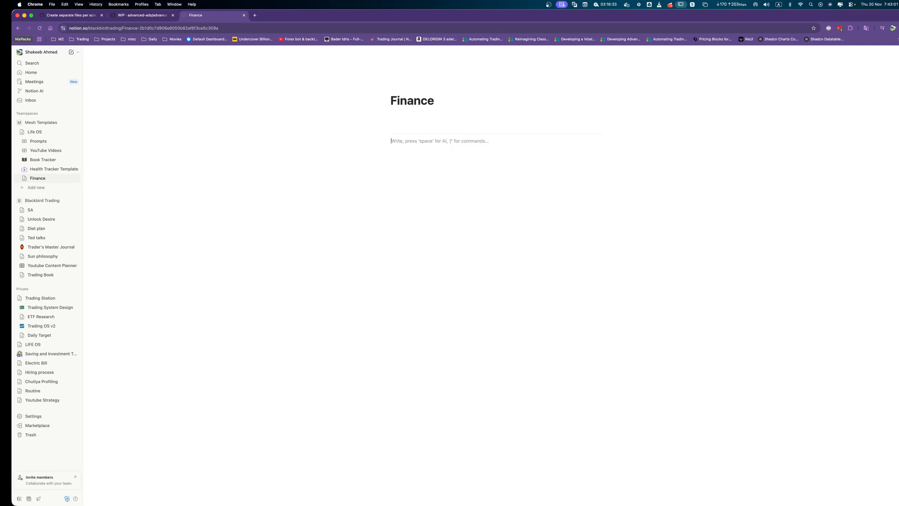
Add to-do items named Accounts and Buckets below the divider.
text([])
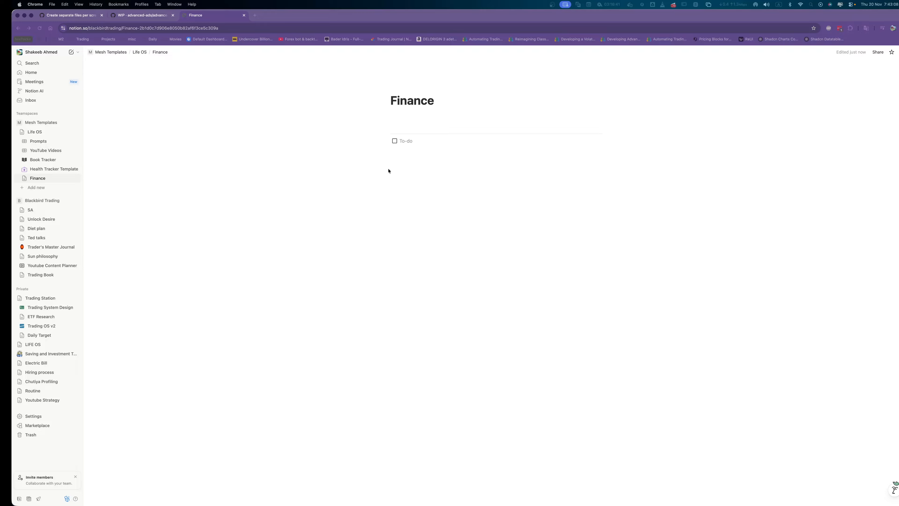
click(477, 157)
text(Accounts)
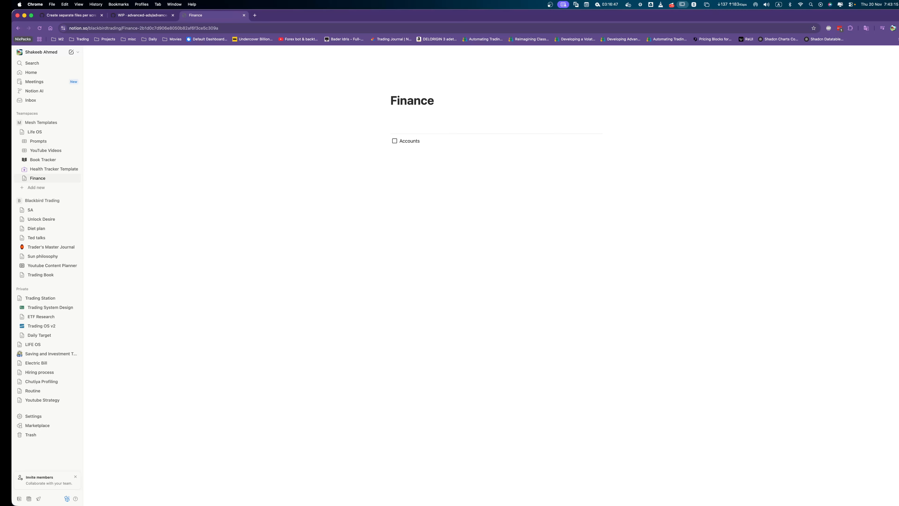
key(Return)
text(Buckets)
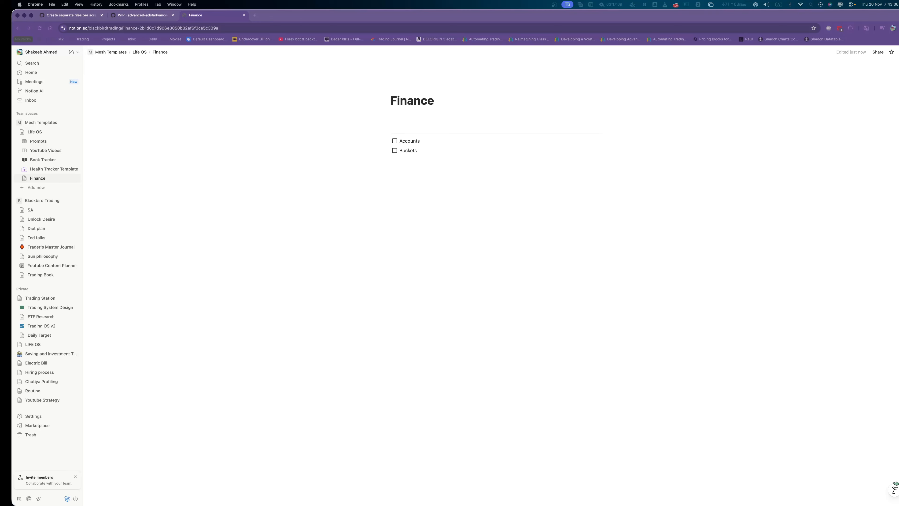
Add a to-do item below Buckets and correct its spelling to Transactions.
click(421, 153)
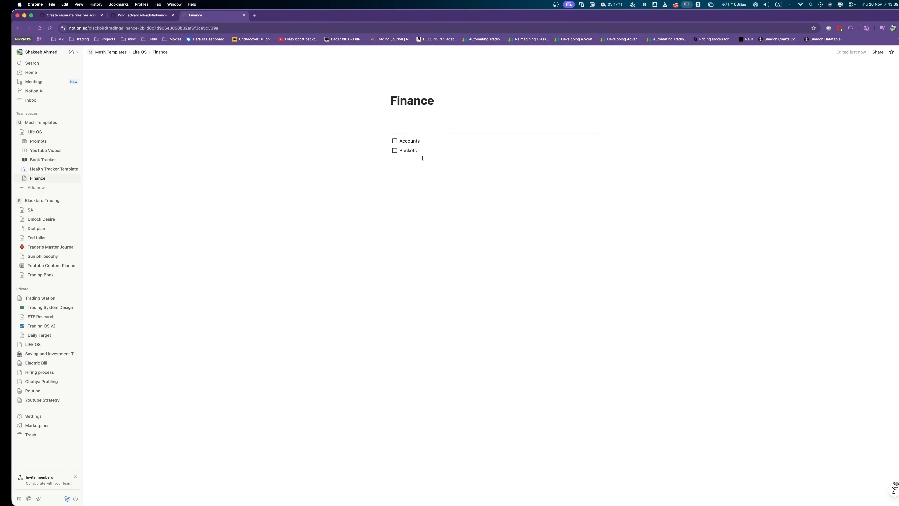
key(Return)
text(Tra)
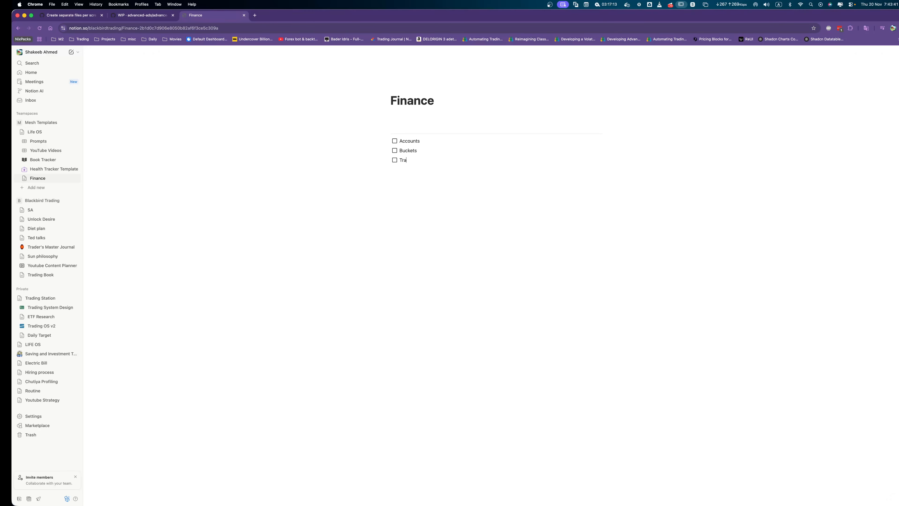
text(nscations)
right_click(420, 160)
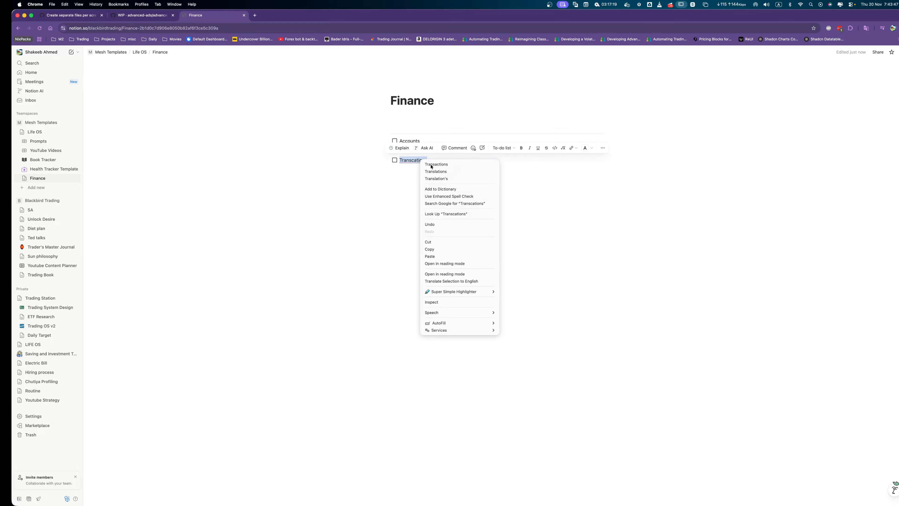
click(428, 166)
Add to-do items named Expenses and Income below Transactions.
click(431, 196)
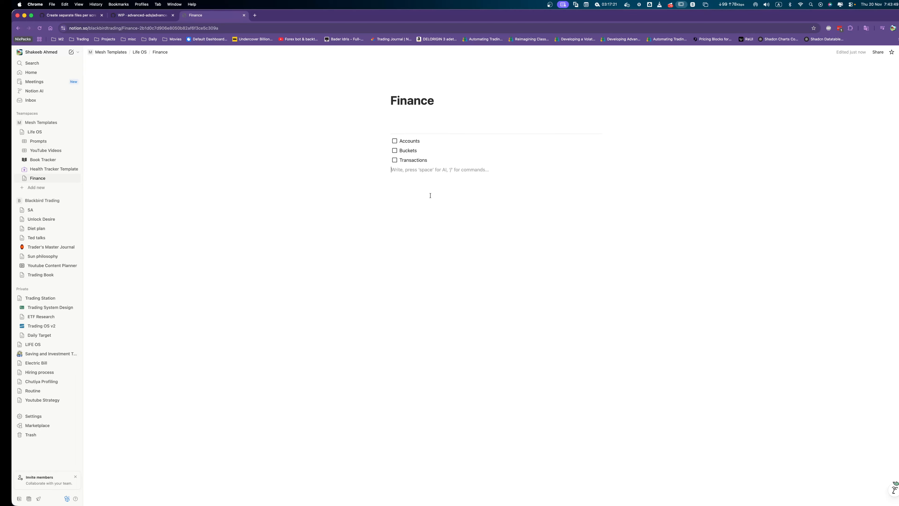
text([] )
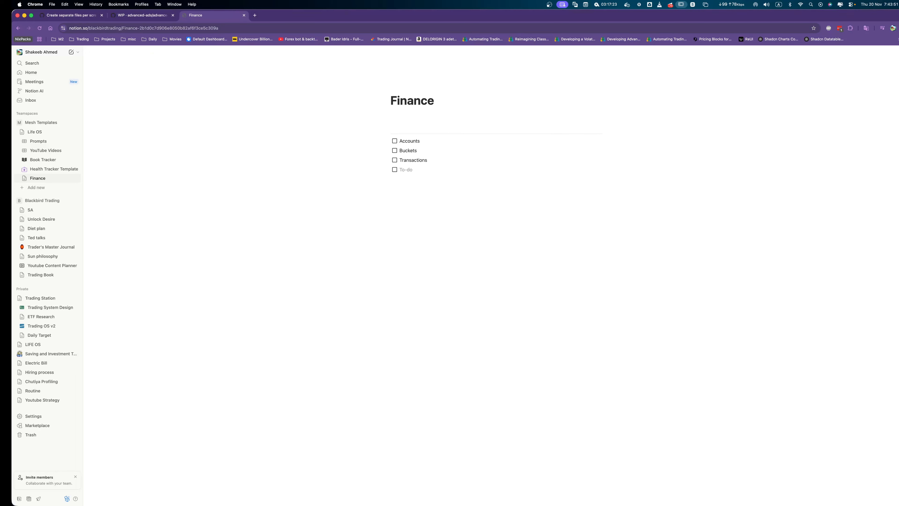
text(Expenses)
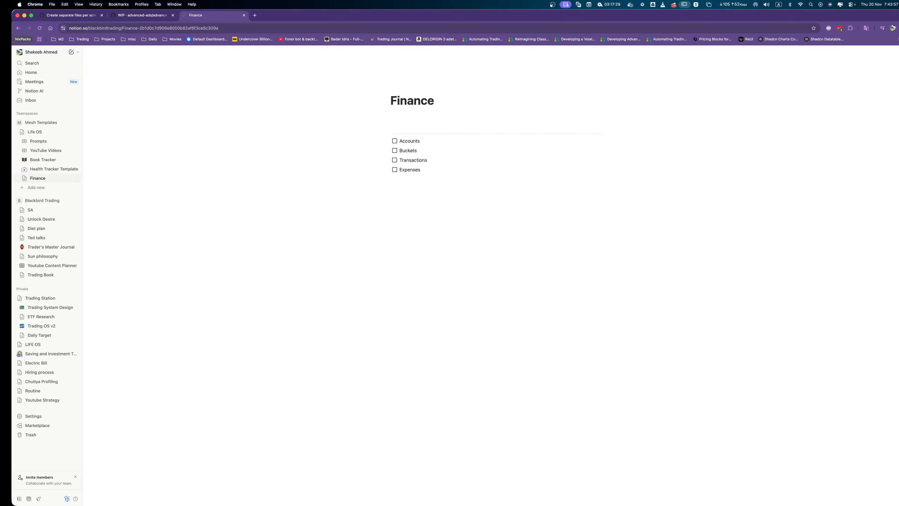
key(Return)
key(BackSpace)
key(BackSpace)
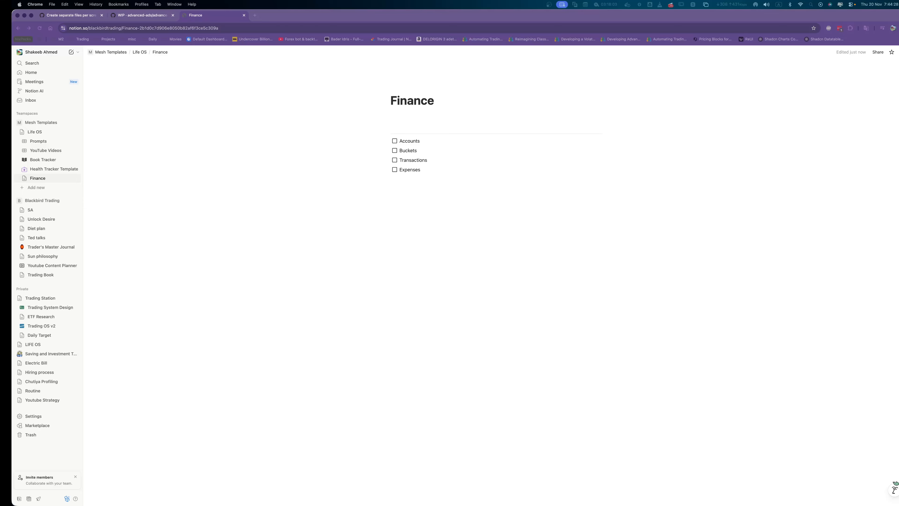
click(415, 174)
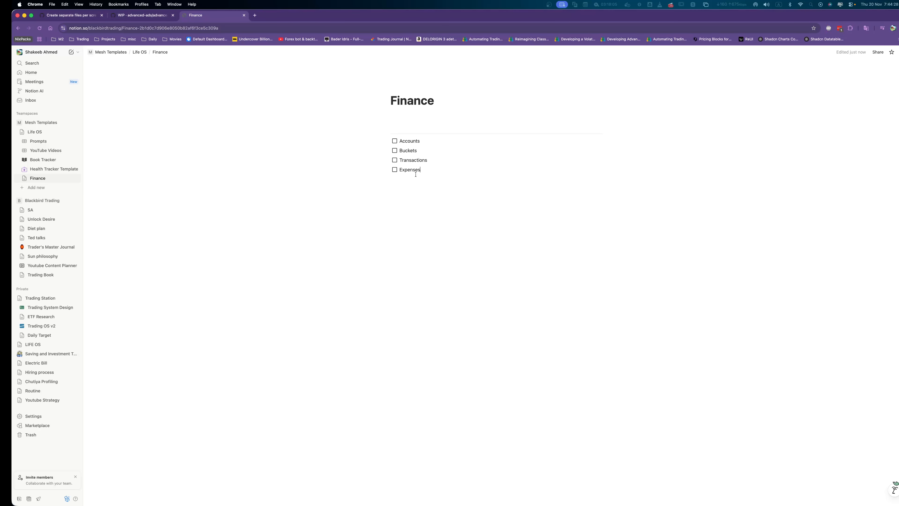
click(414, 177)
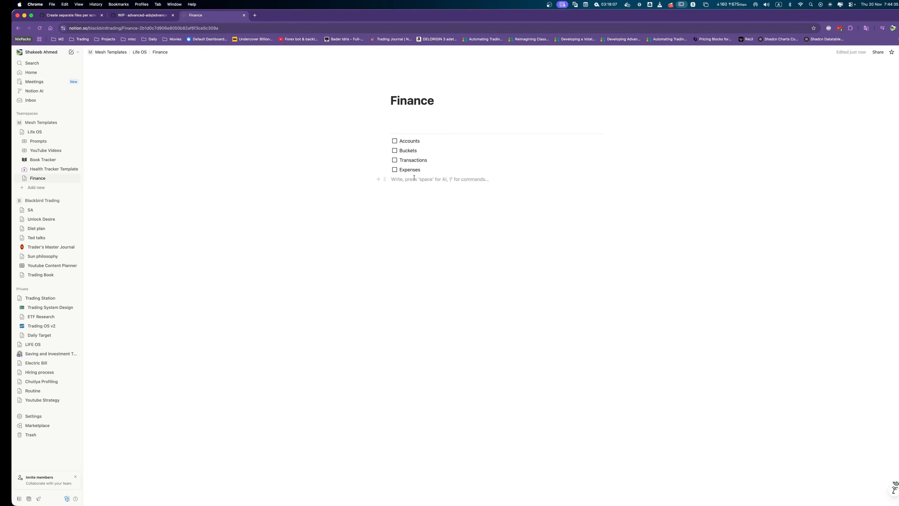
text([] Income)
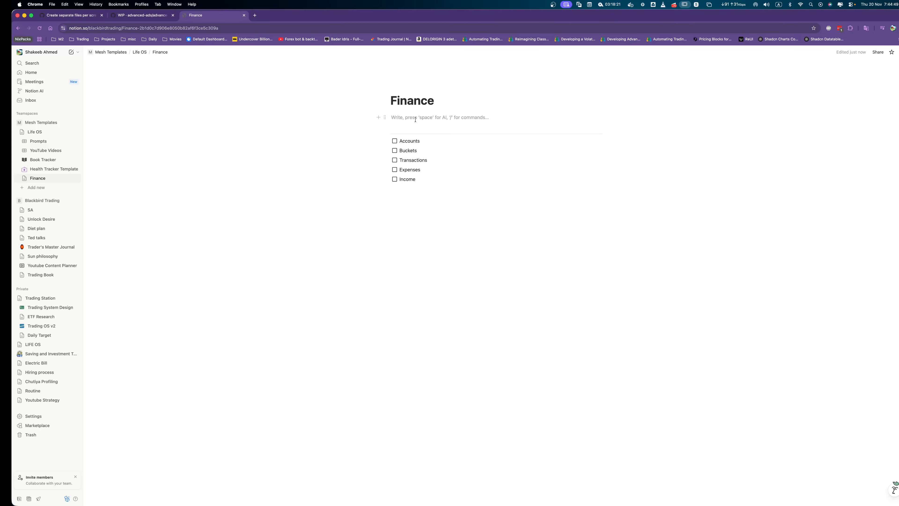
Rename the Finance page to Personal Finance.
key(Up)
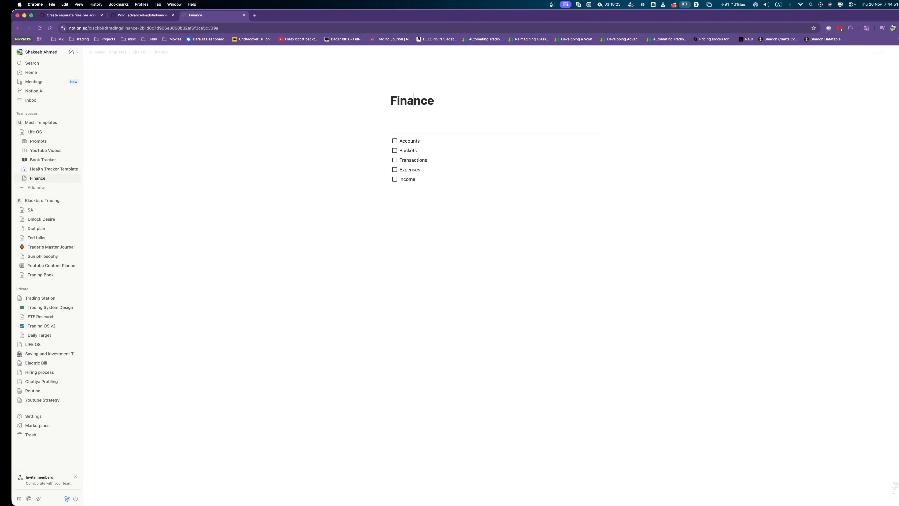
text(Personal)
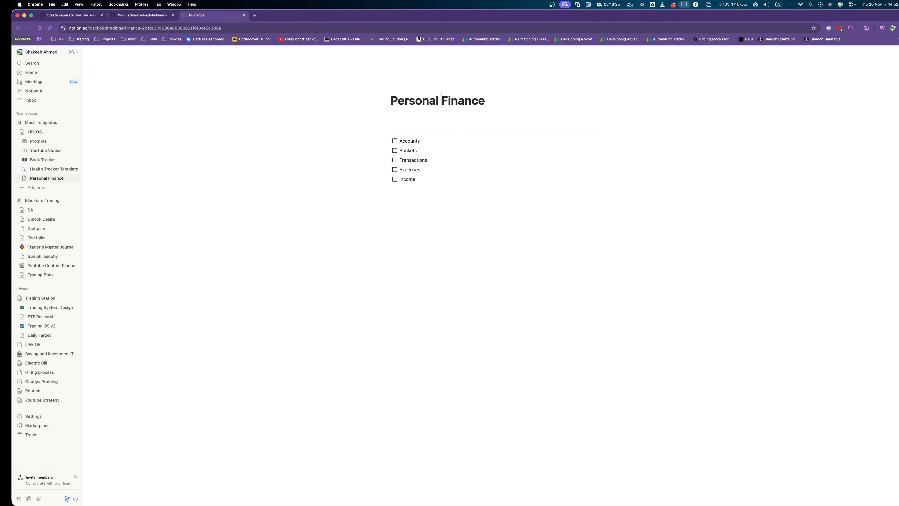
Insert a toggle list named Databases directly below the page title and expand it.
key(Down)
text(/)
key(BackSpace)
text(/t)
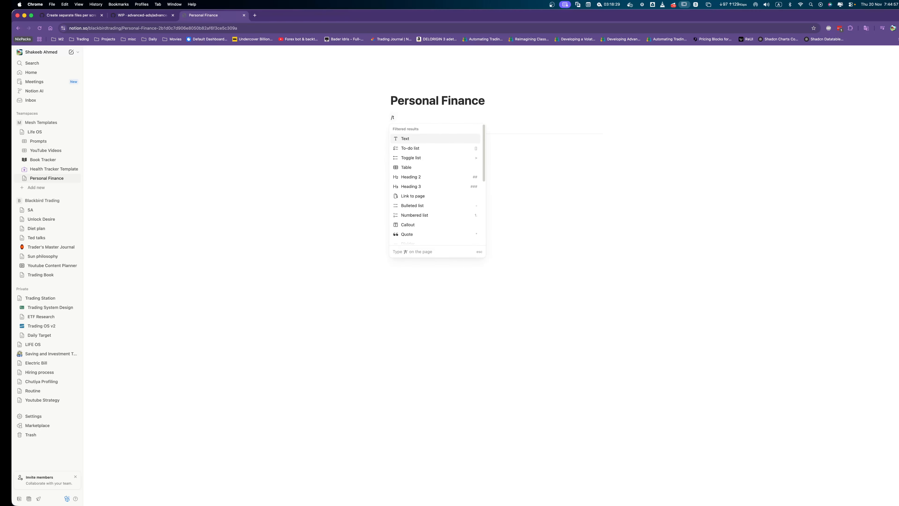
key(BackSpace)
key(BackSpace)
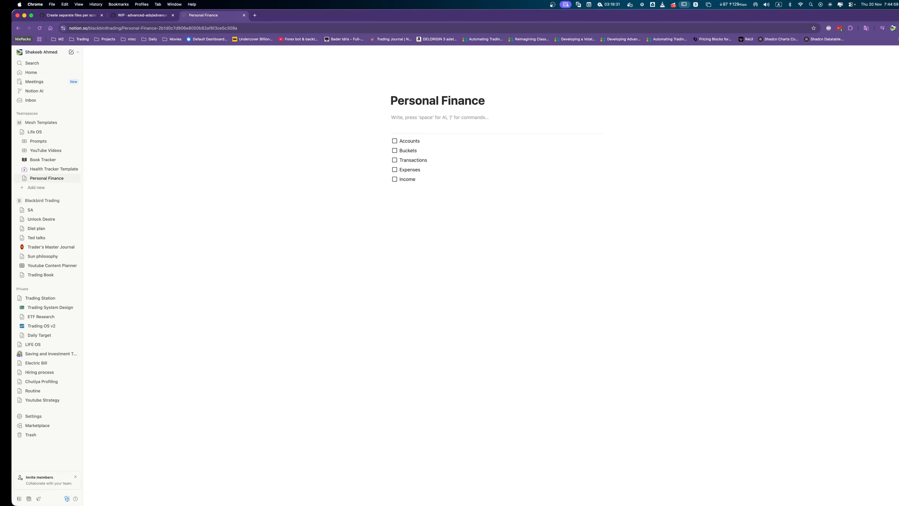
text(/tog)
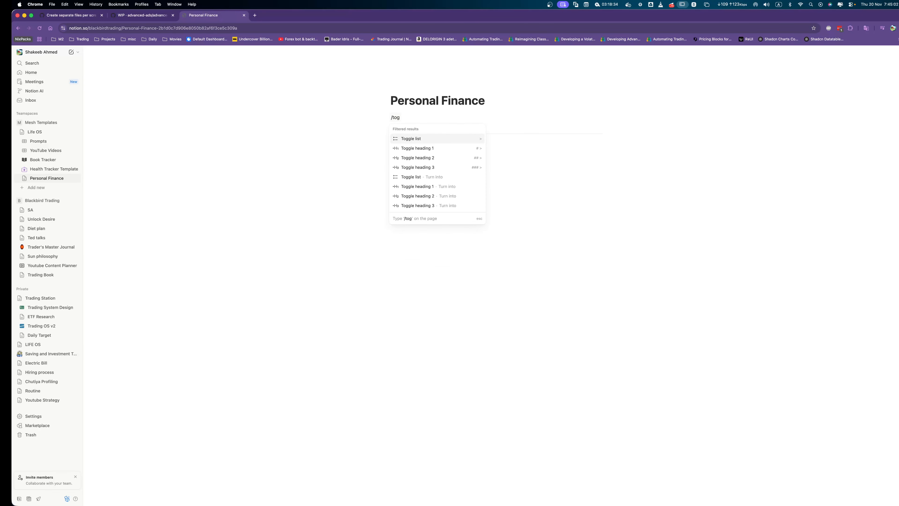
key(Return)
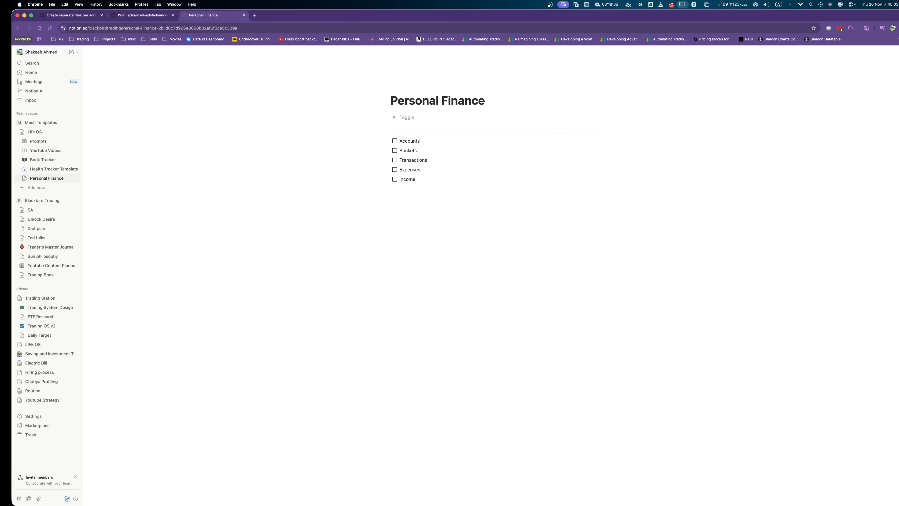
text(Databases)
click(394, 117)
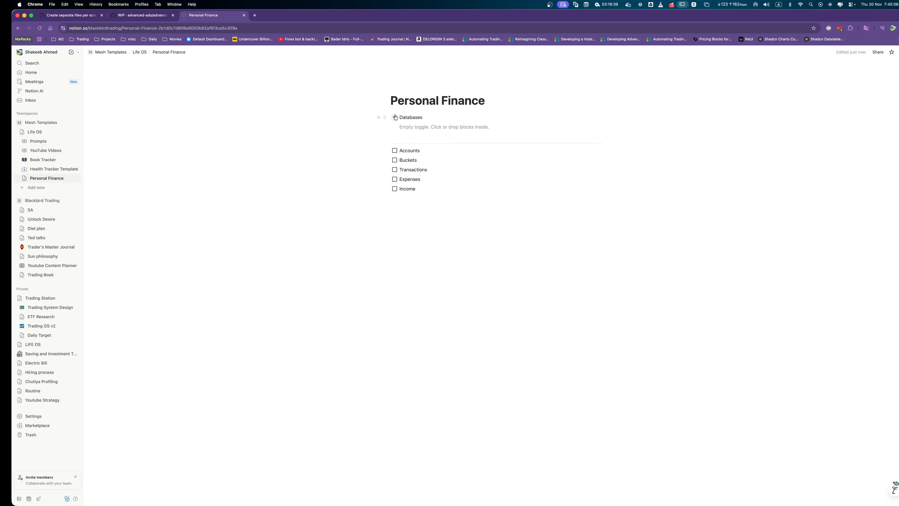
Create a full-page database inside the Databases toggle and title it Income.
click(418, 127)
text(/)
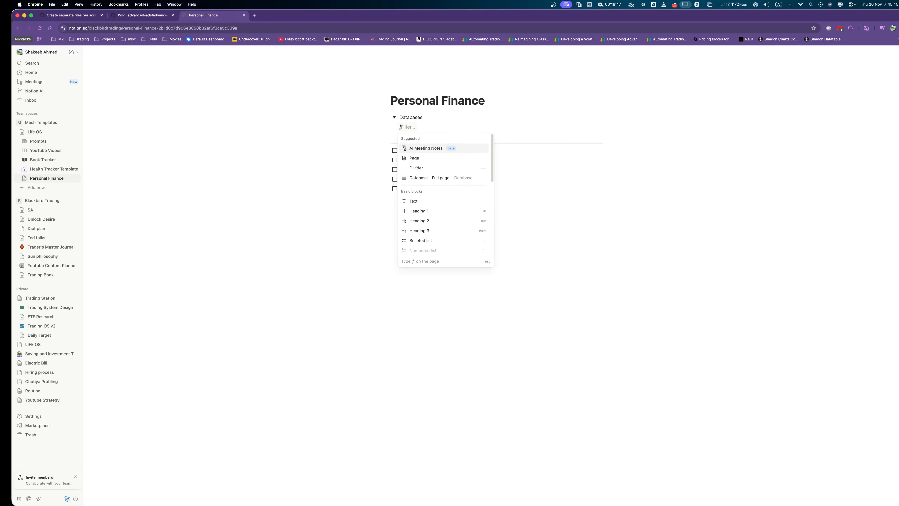
key(Down)
key(Down)
key(Down)
key(Return)
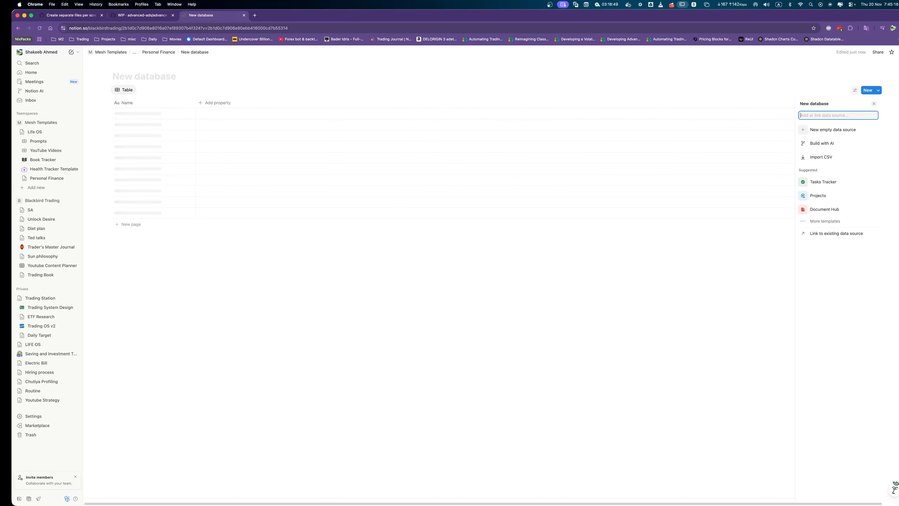
click(124, 75)
text(Inc)
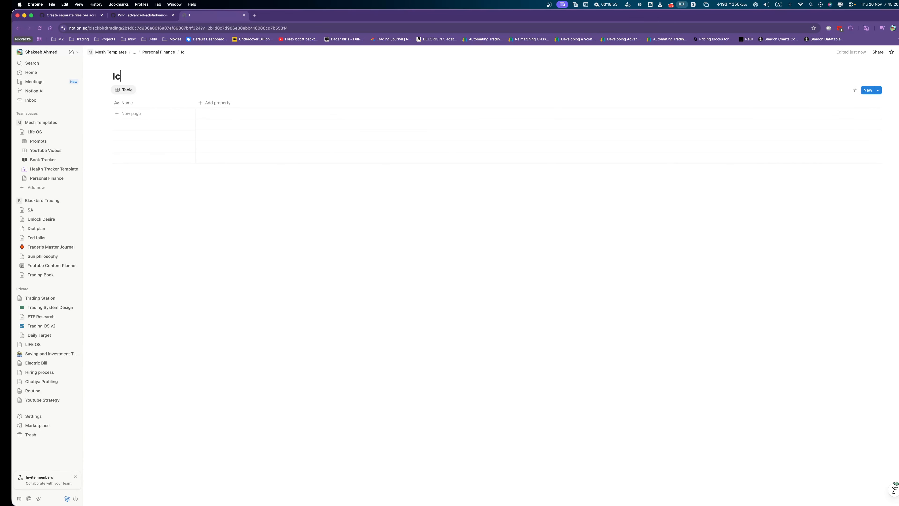
text(ome)
click(878, 91)
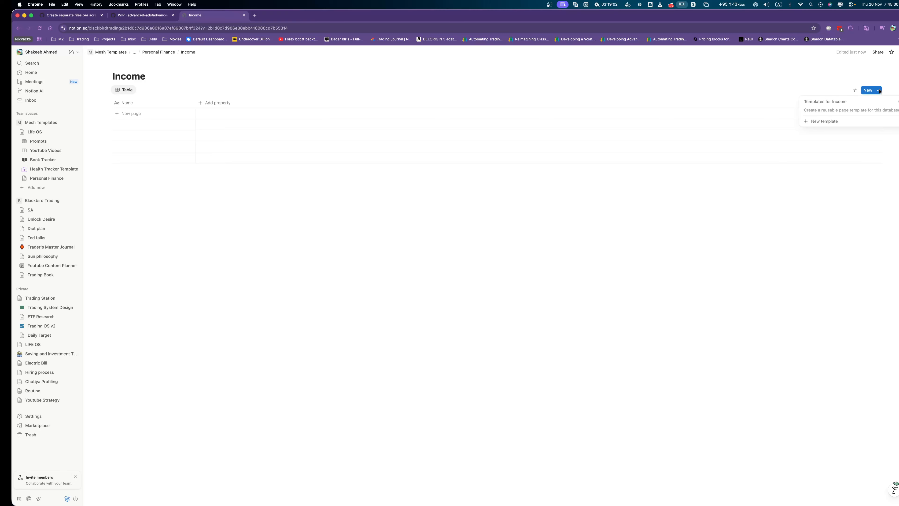
click(824, 122)
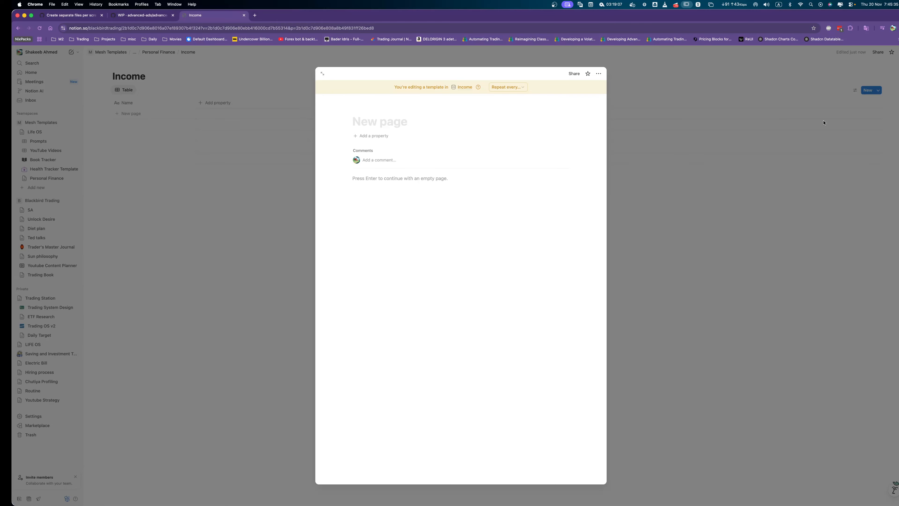
text(@)
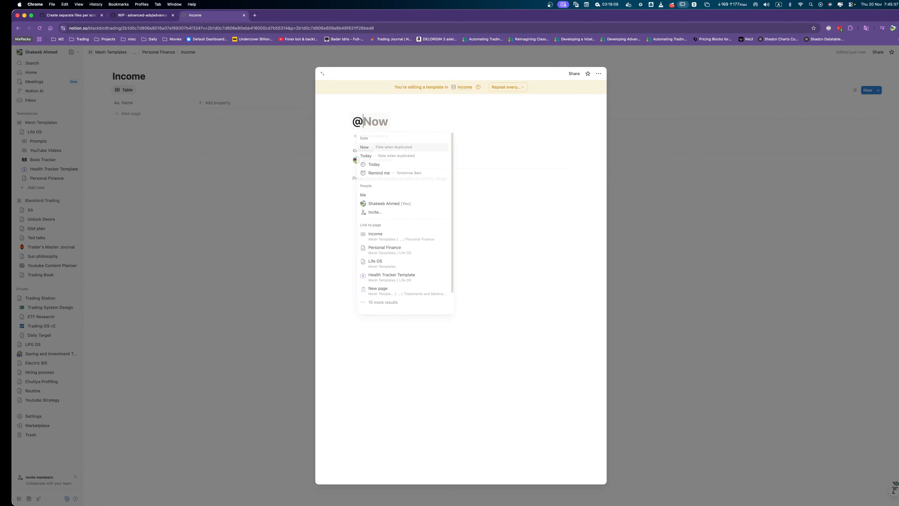
text(Nowtoday)
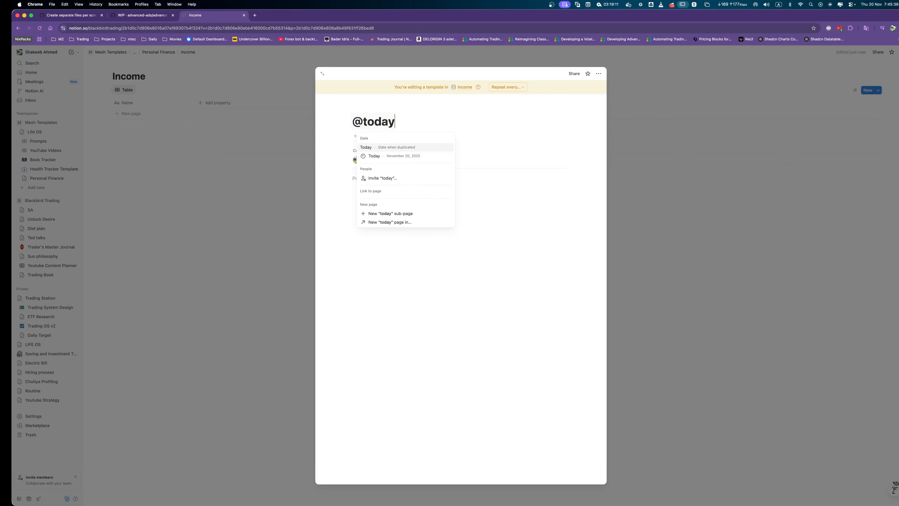
key(super+Left)
text(N)
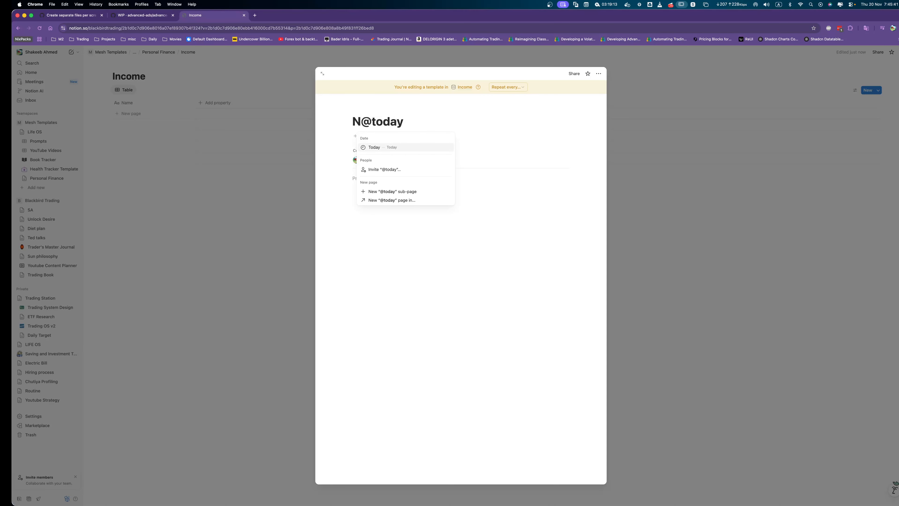
text(ew)
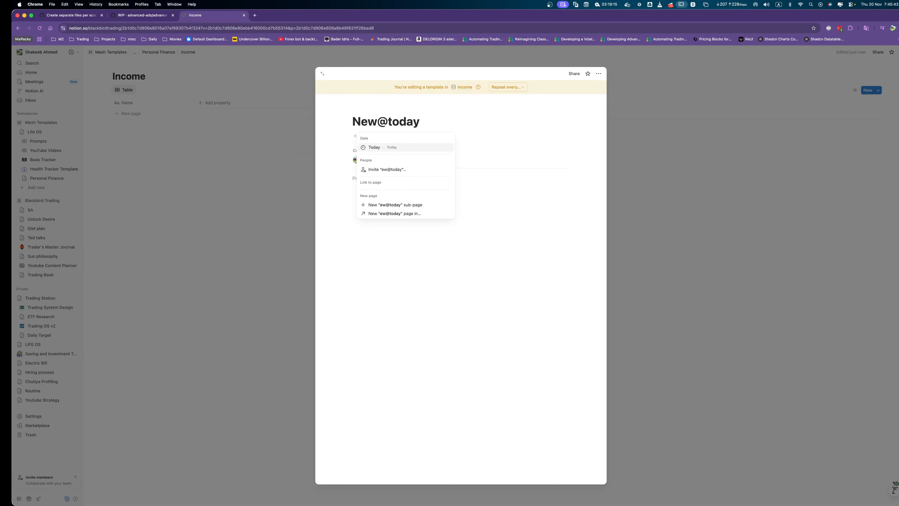
key(alt+BackSpace)
text(Icon)
key(BackSpace)
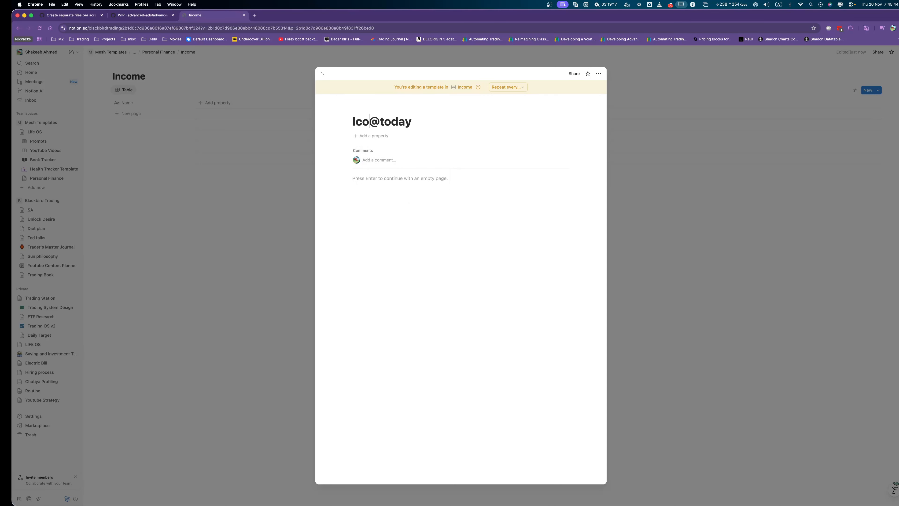
key(BackSpace)
key(BackSpace)
text(m)
key(BackSpace)
text(ncome)
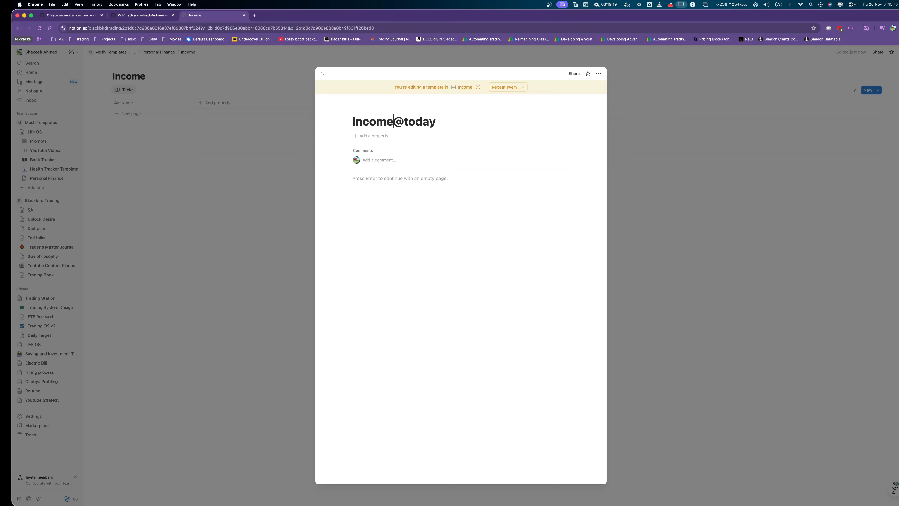
text(-)
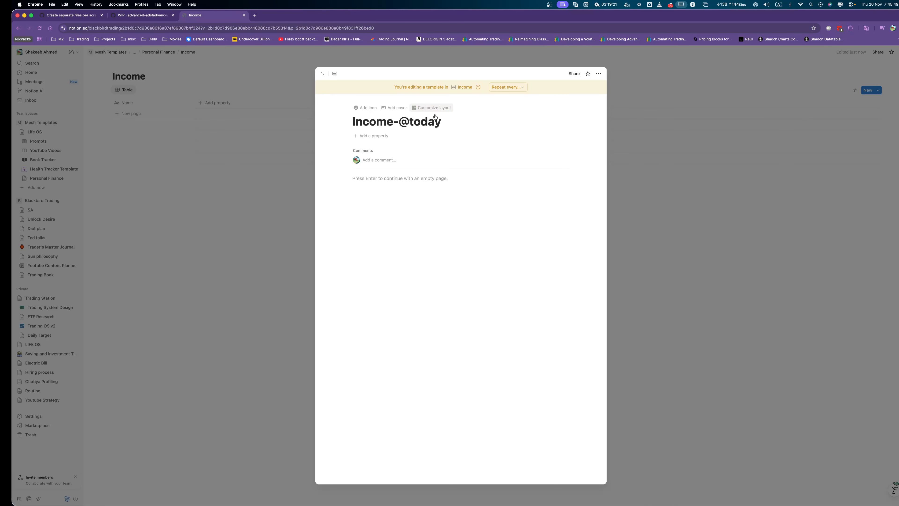
double_click(431, 122)
key(BackSpace)
key(BackSpace)
text(@)
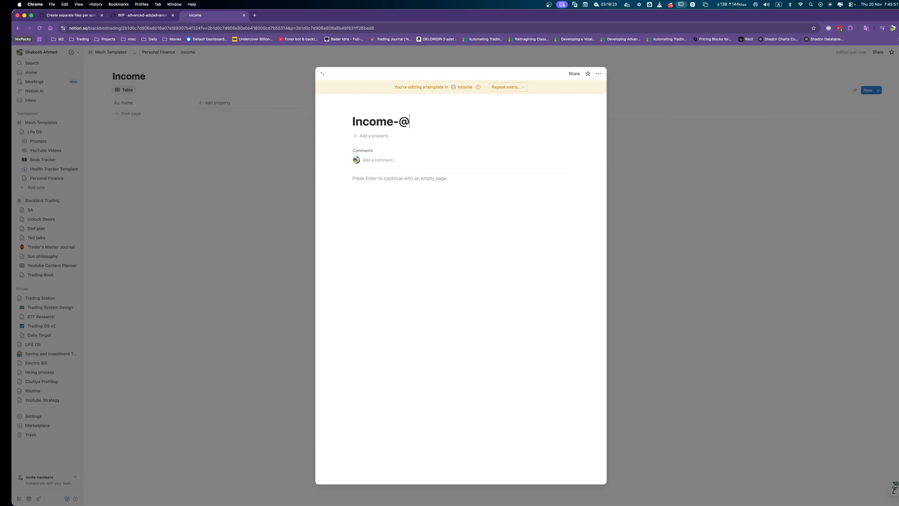
text(today)
key(Right)
key(shift+super+Right)
key(BackSpace)
text(@today)
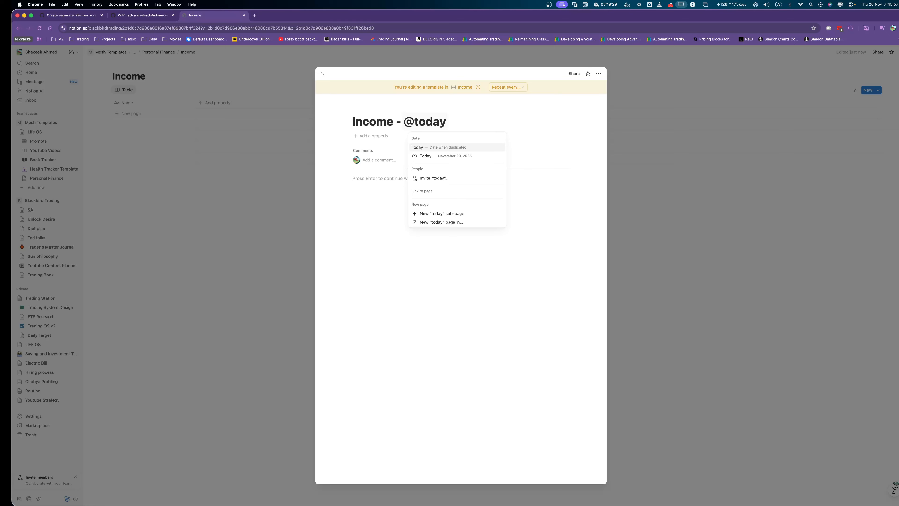
key(Down)
key(Up)
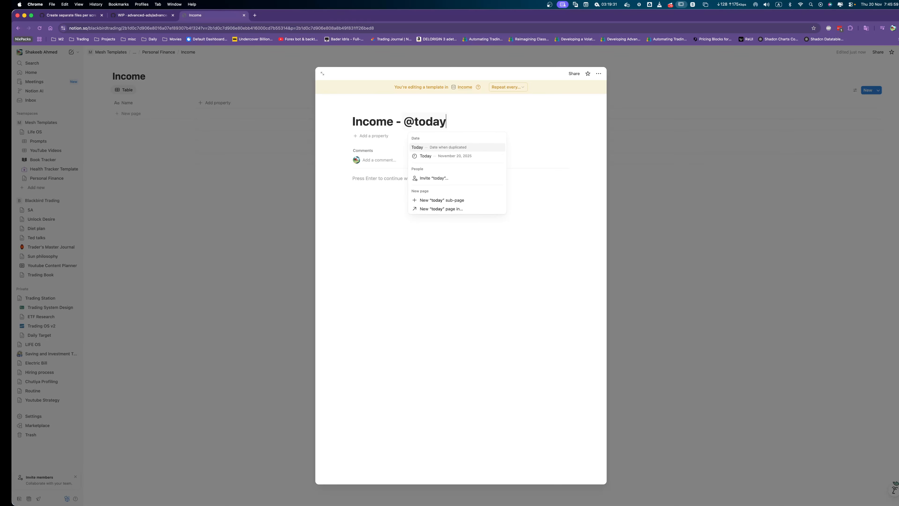
key(Down)
key(Down)
key(Down)
key(Down)
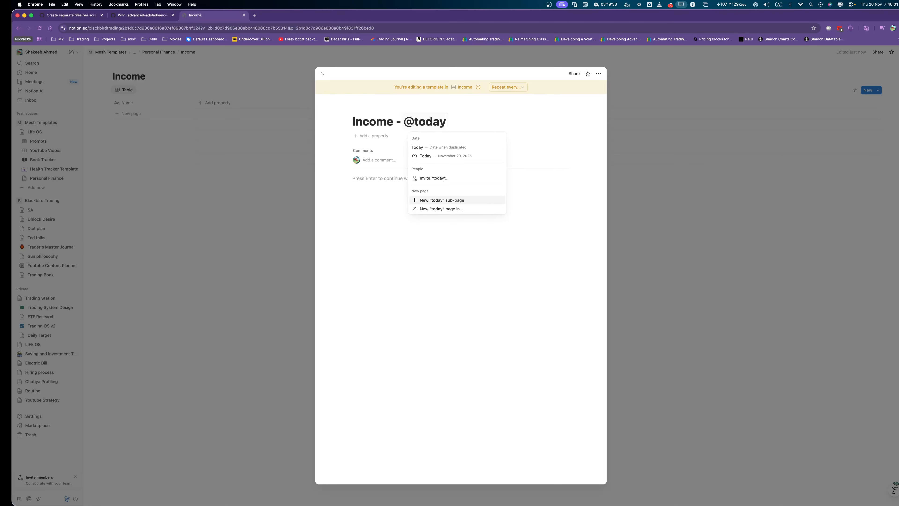
key(Up)
key(Up)
key(Up)
key(Up)
key(Down)
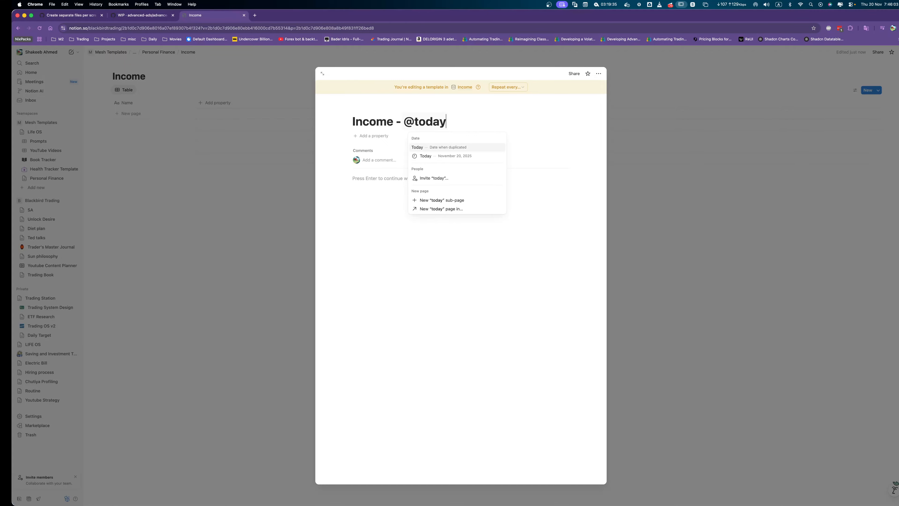
key(Down)
key(Return)
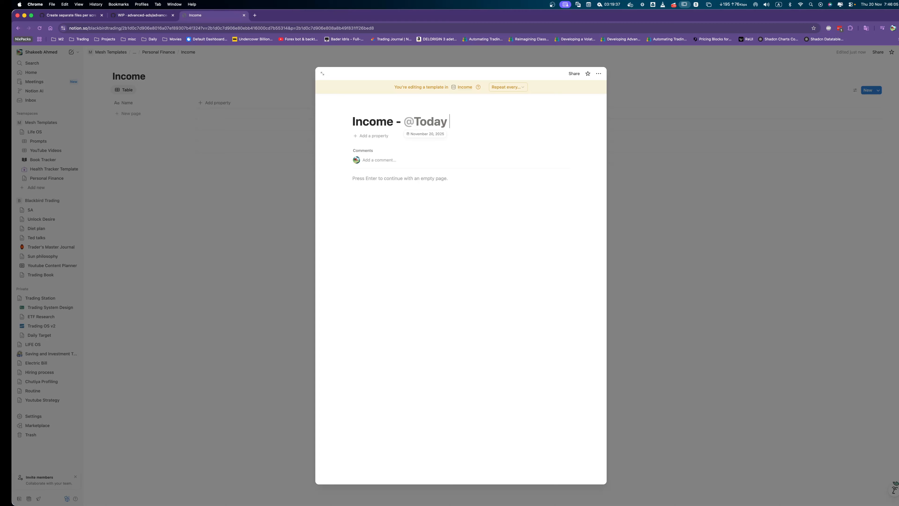
key(Return)
click(814, 127)
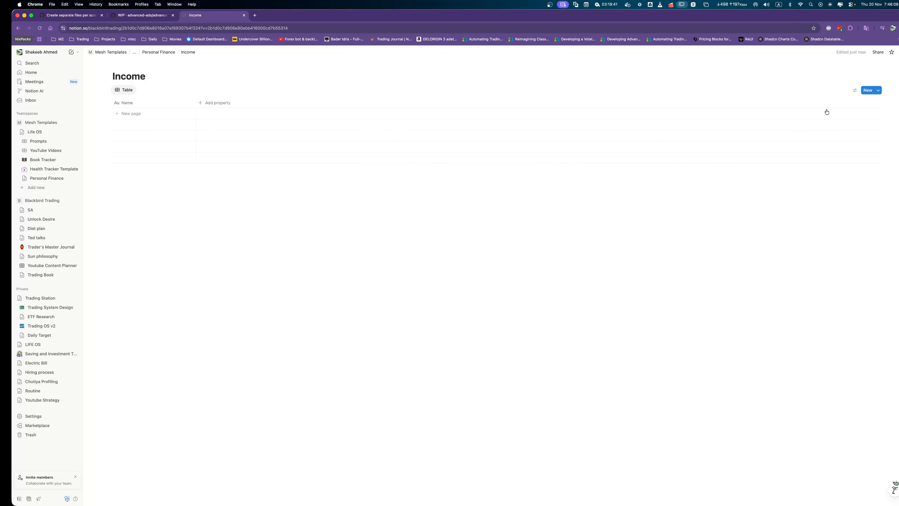
click(878, 90)
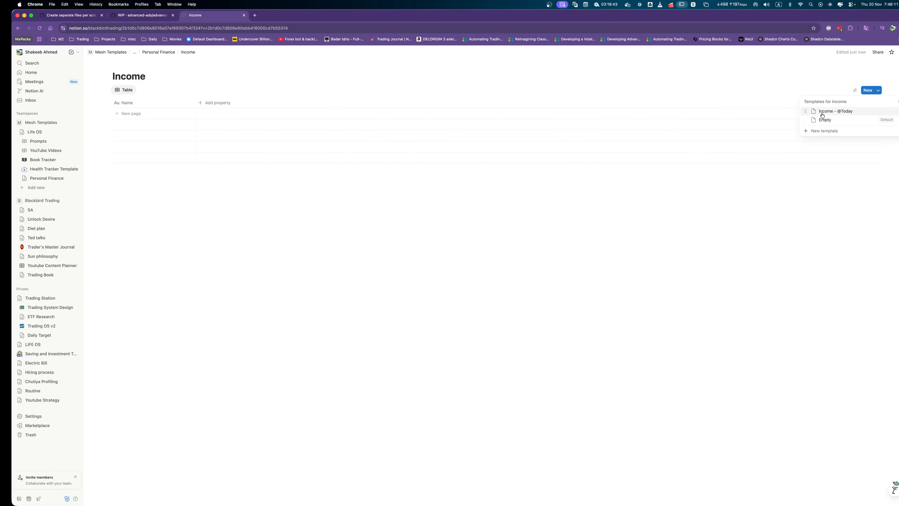
click(898, 112)
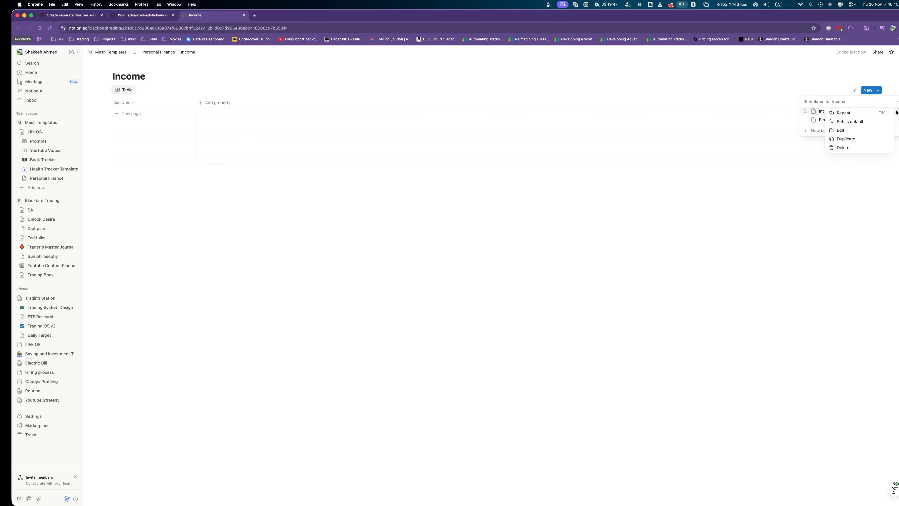
click(859, 122)
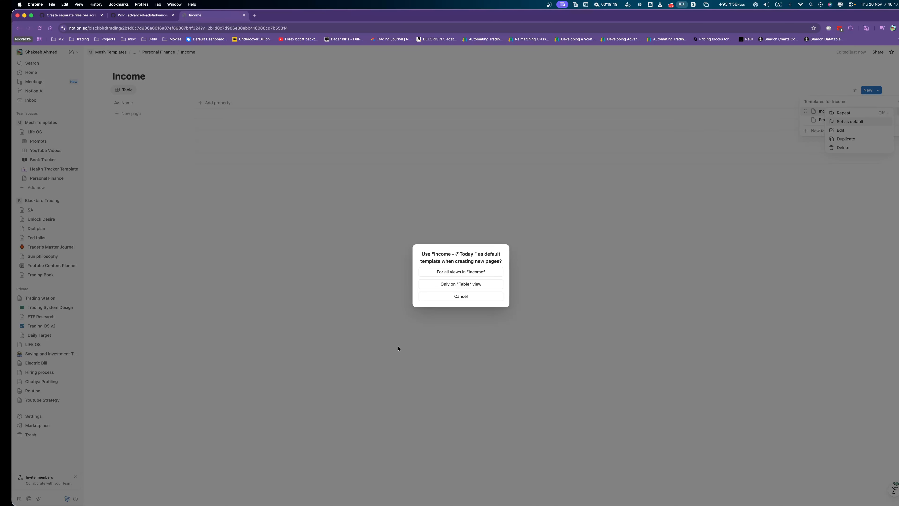
click(462, 272)
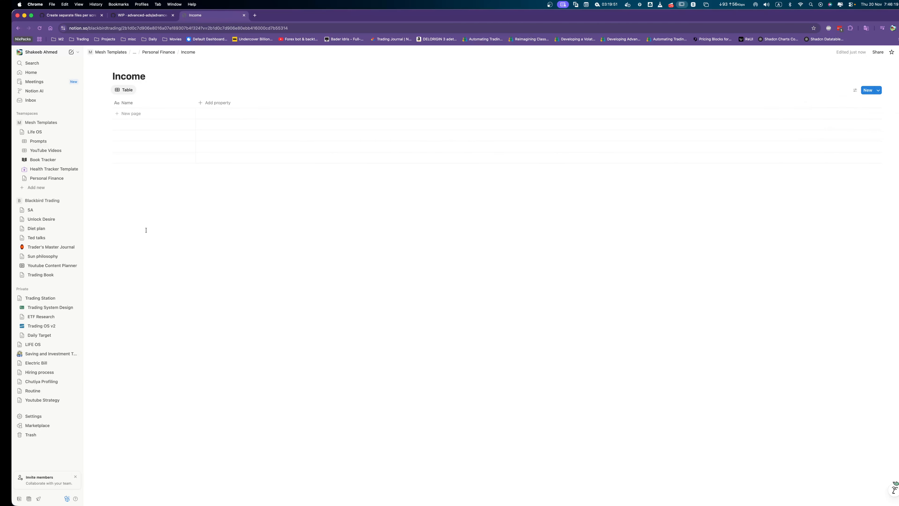
Add a trial page to the Income table from the default template, and delete it.
drag(254, 221, 127, 111)
click(168, 135)
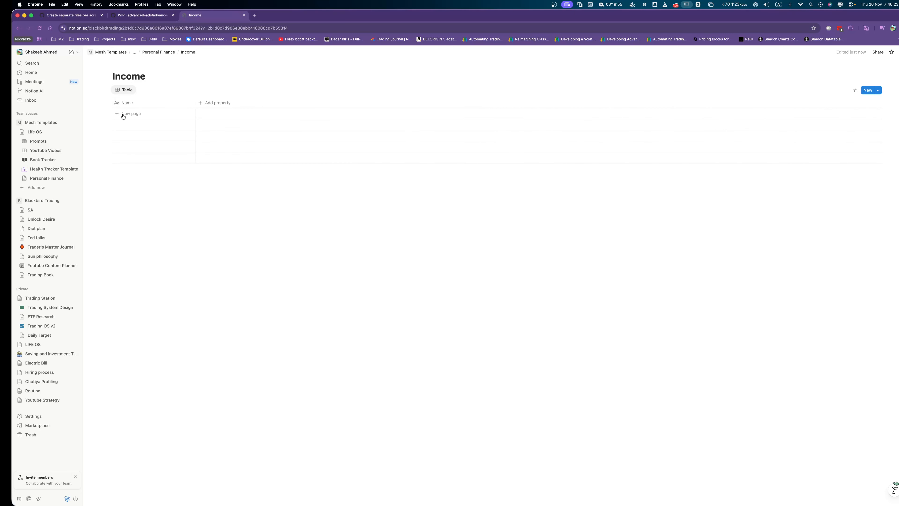
click(210, 227)
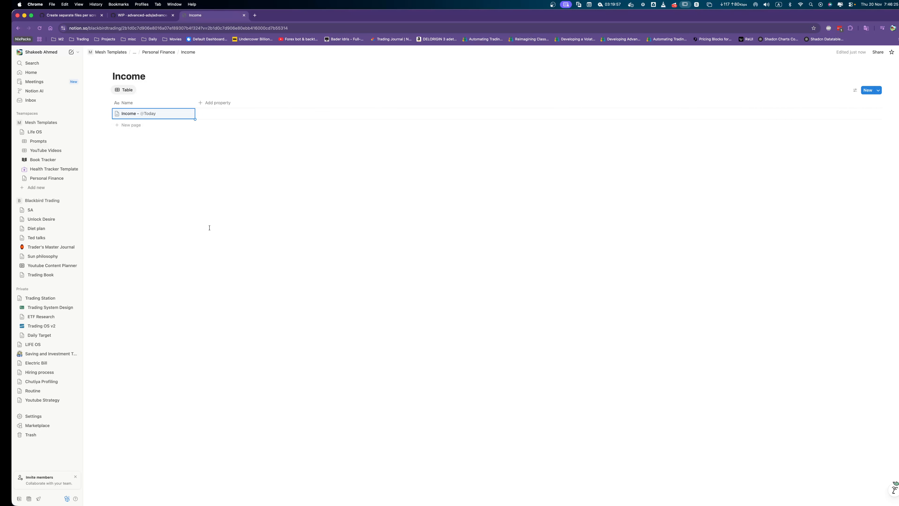
click(186, 216)
drag(189, 195, 145, 111)
key(BackSpace)
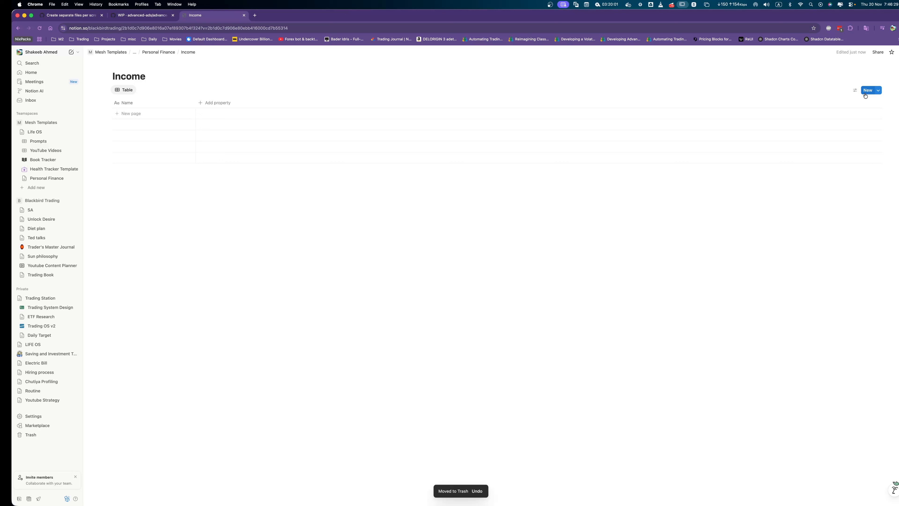
click(879, 90)
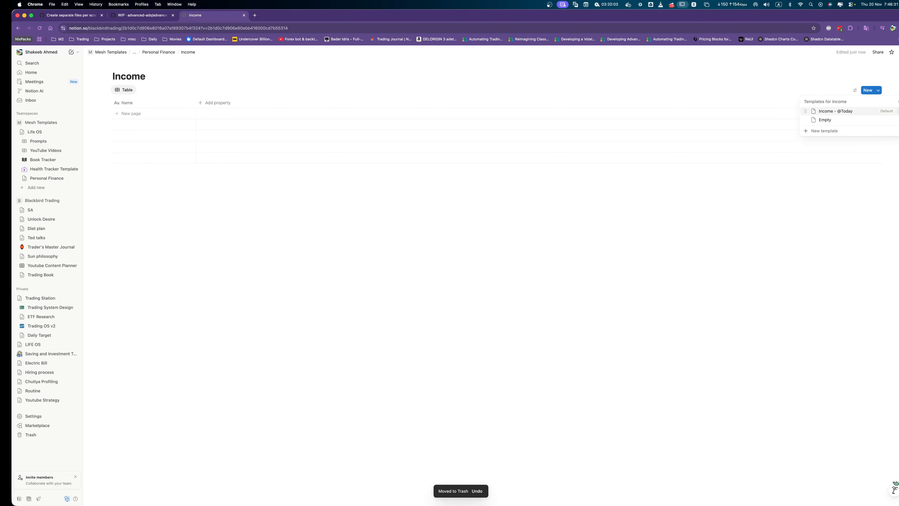
click(898, 111)
click(850, 131)
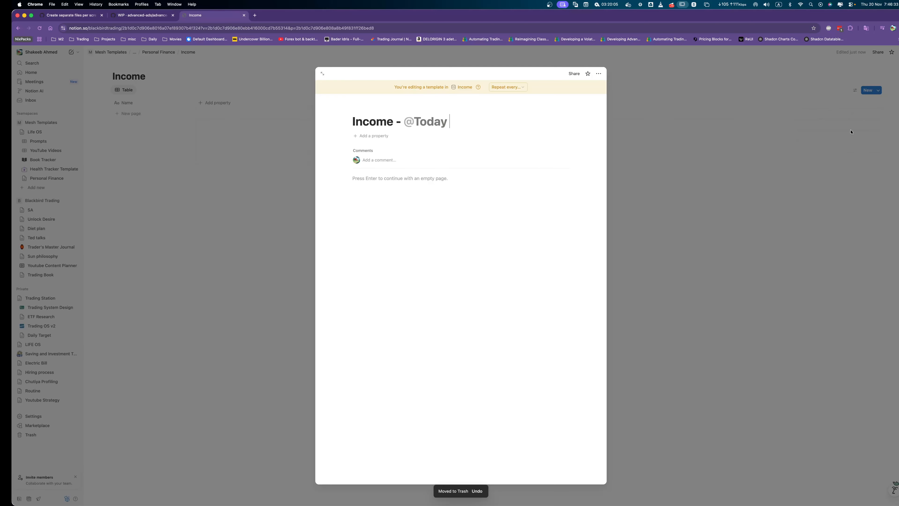
click(366, 137)
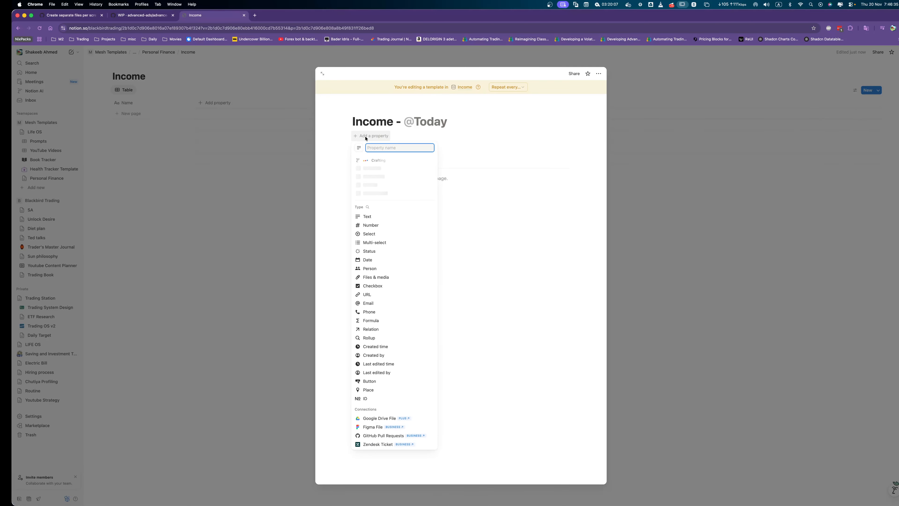
text(Date)
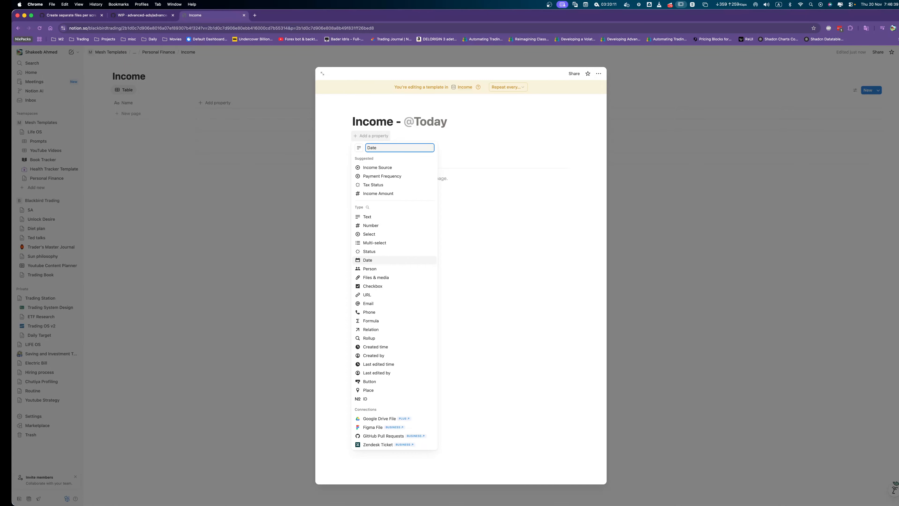
click(388, 349)
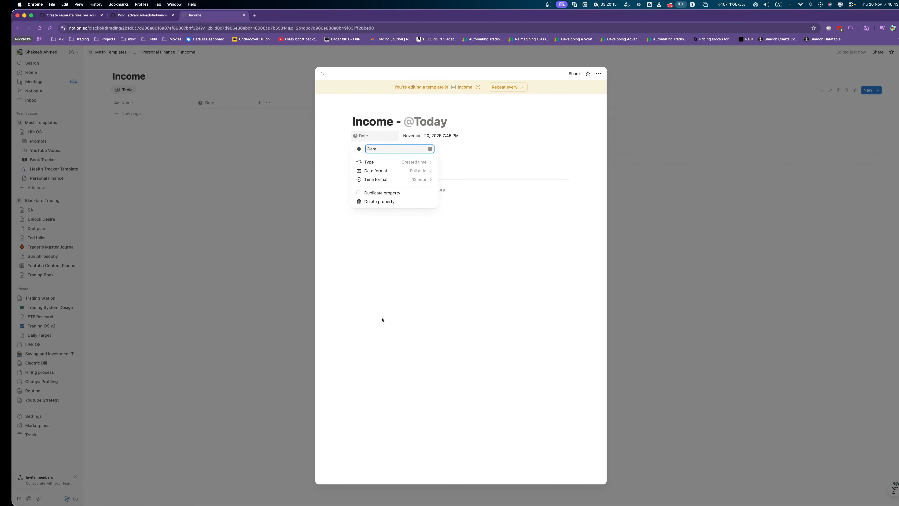
Try the Relative, Full date and Short date formats on the Date property.
click(412, 174)
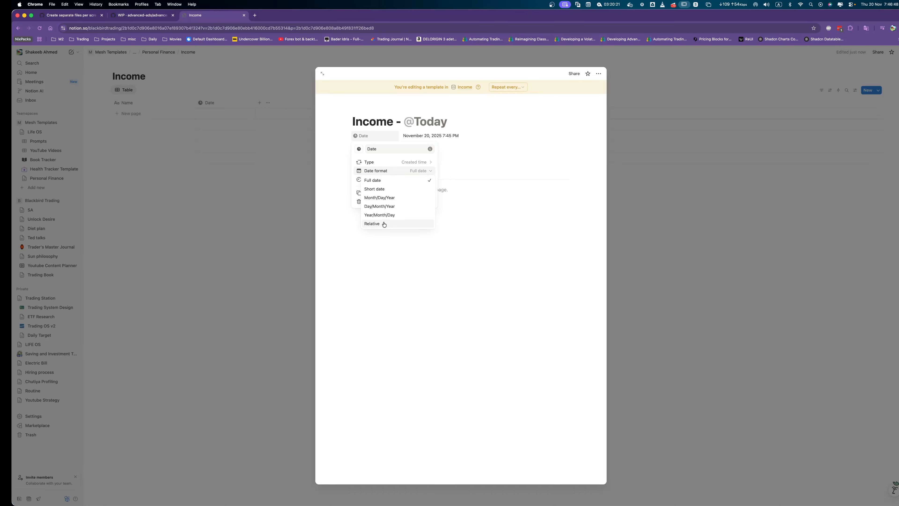
click(384, 223)
click(413, 172)
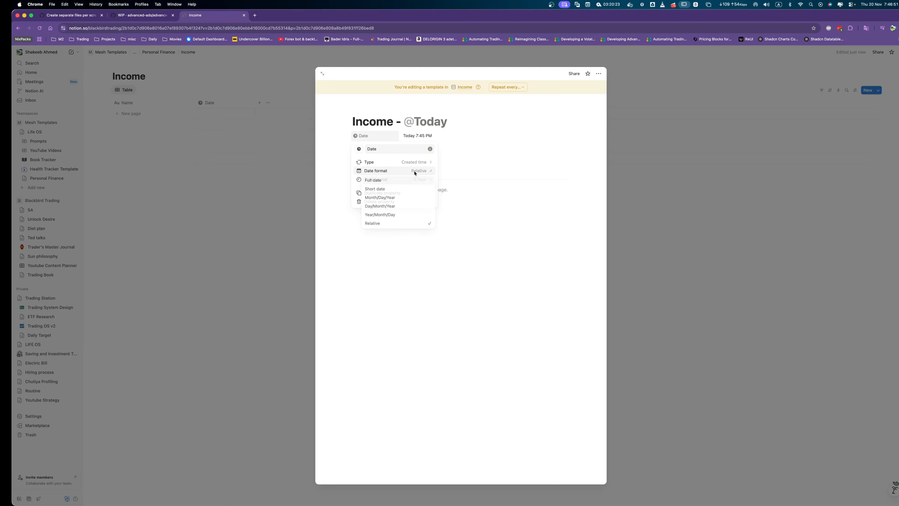
click(390, 180)
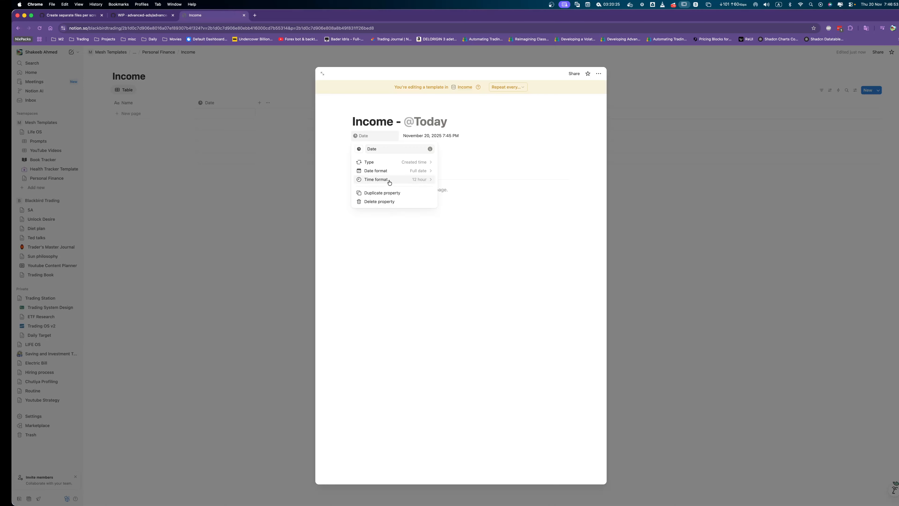
click(409, 172)
click(409, 189)
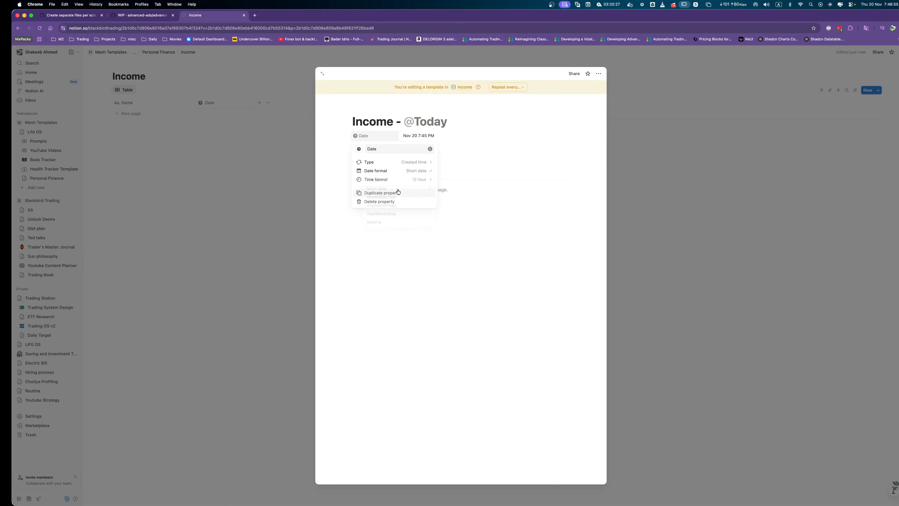
Set the Date property's date format to Month/Day/Year and its time format to Hidden.
click(409, 173)
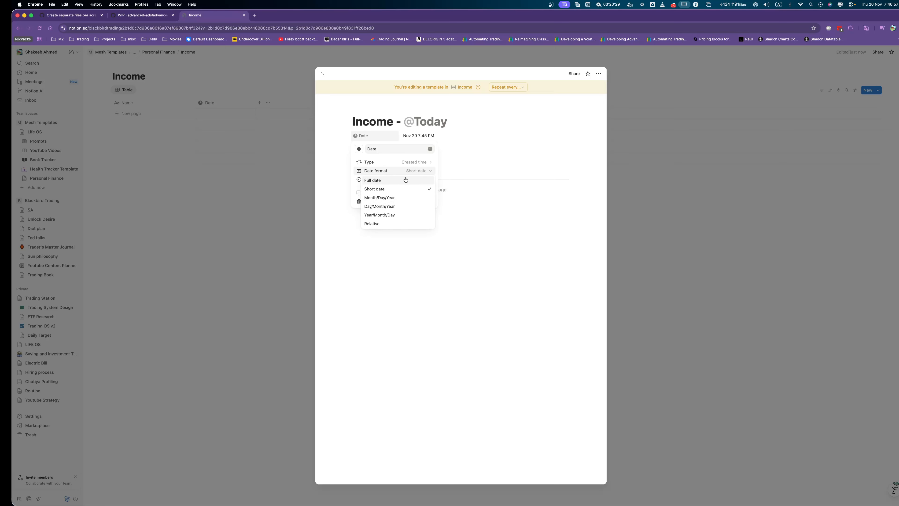
click(393, 198)
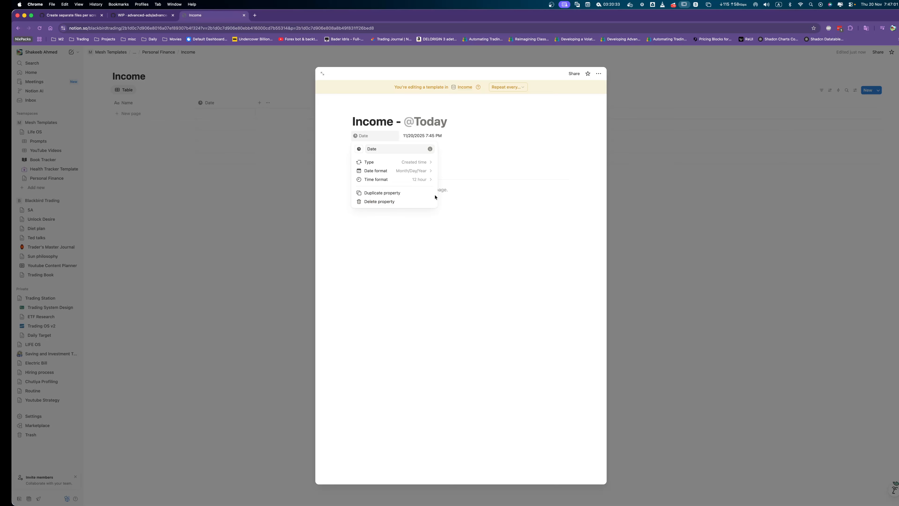
click(421, 180)
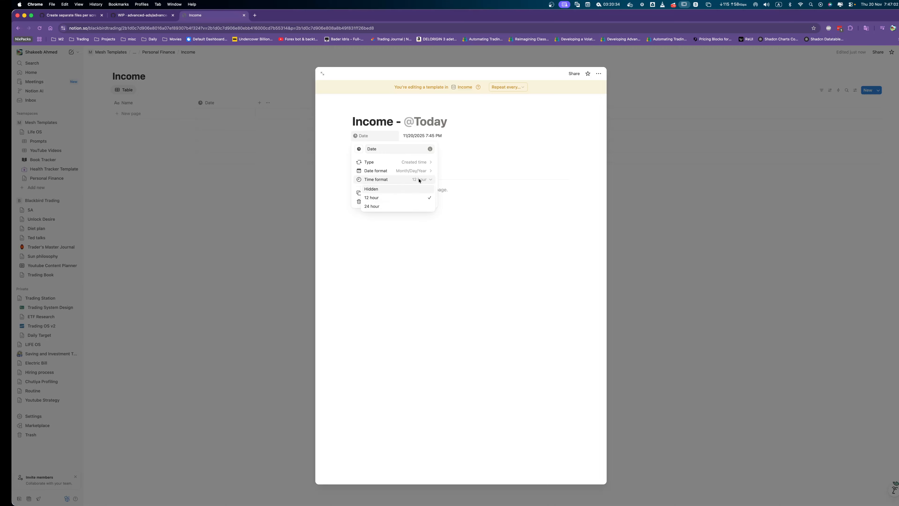
click(405, 189)
click(522, 257)
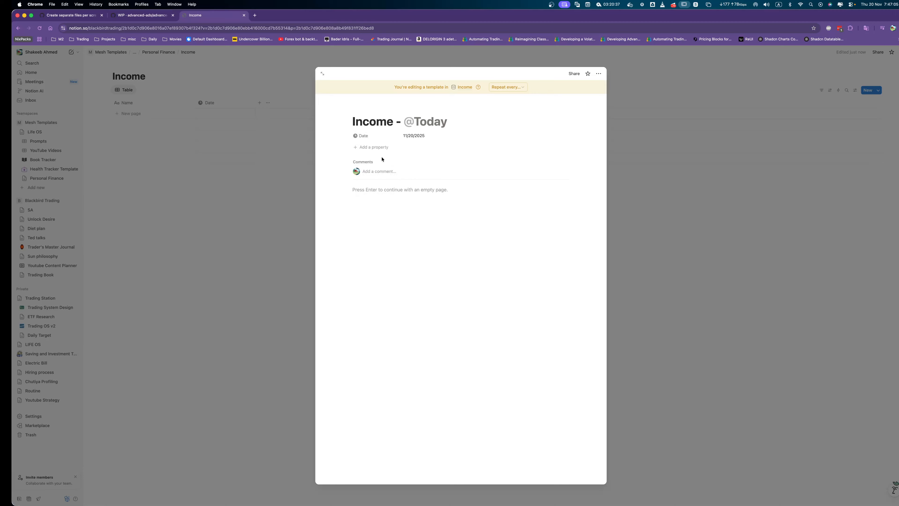
Rename the Date property to "Created At".
click(372, 136)
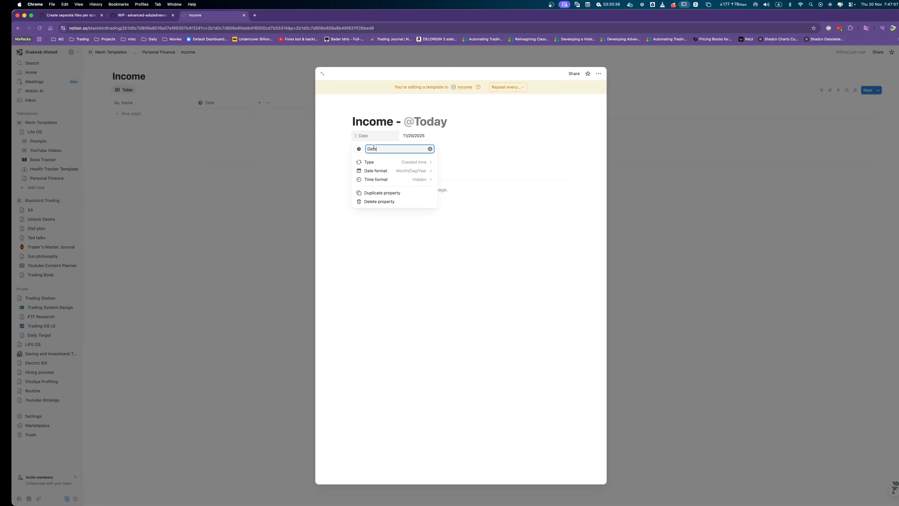
double_click(386, 148)
key(Left)
text(Created)
key(shift+End)
key(Return)
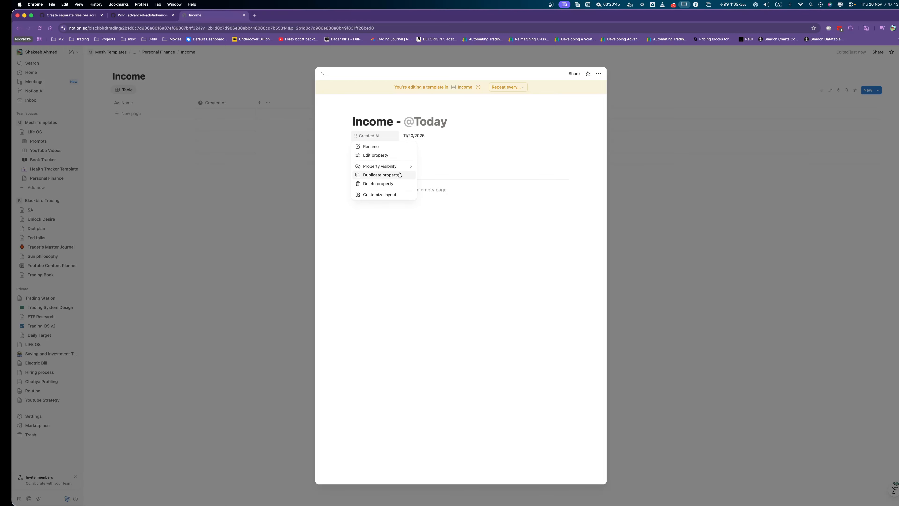
key(Escape)
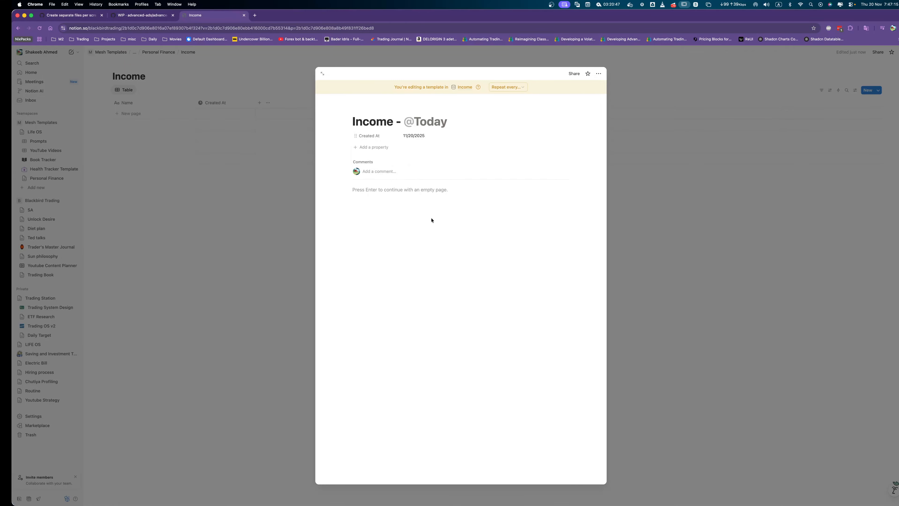
Add a Date-type property named Date with a Hidden time format and the Month/Day/Year date format.
click(375, 148)
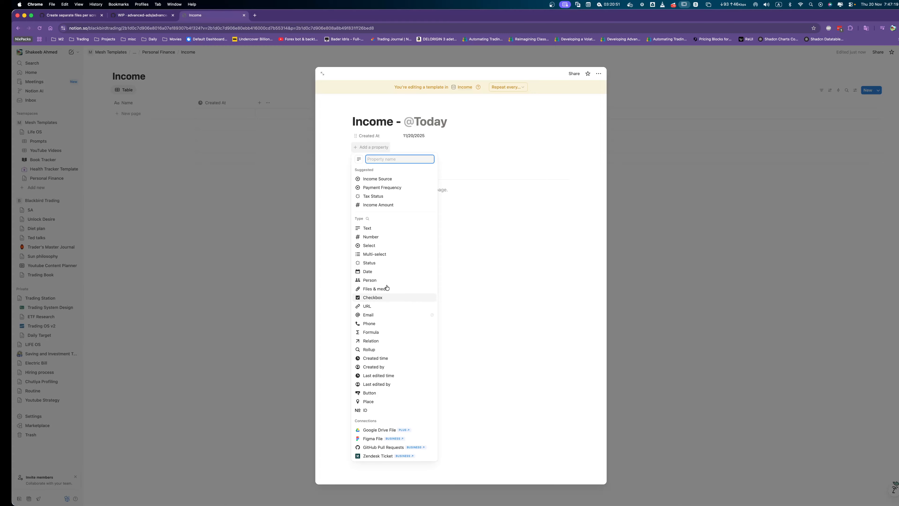
click(427, 271)
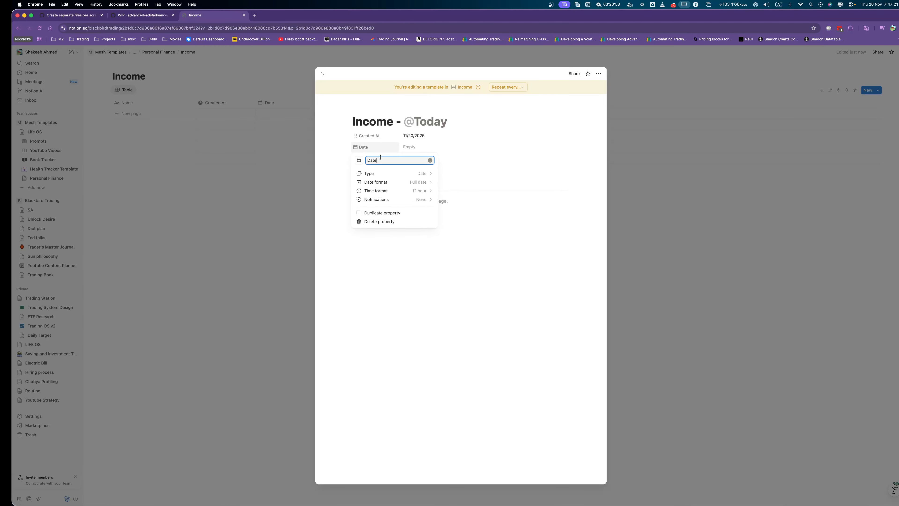
click(416, 191)
click(414, 200)
click(420, 182)
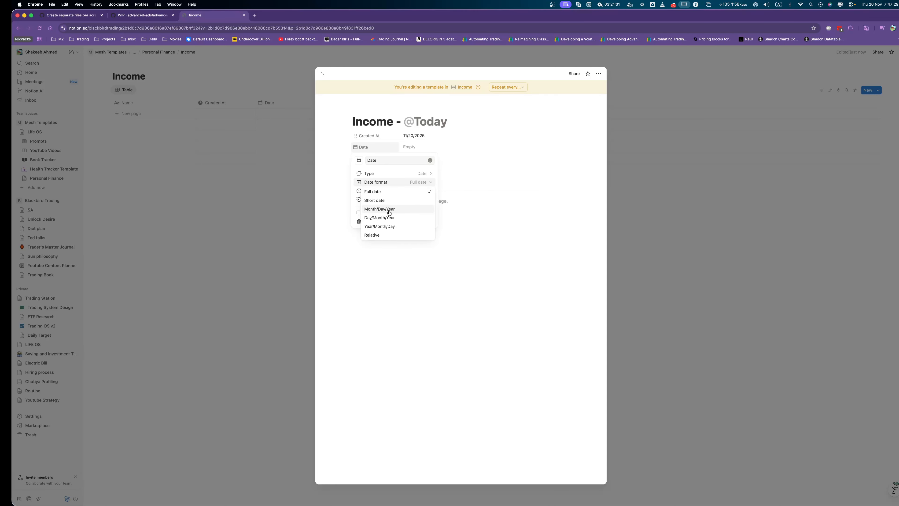
click(389, 212)
click(462, 214)
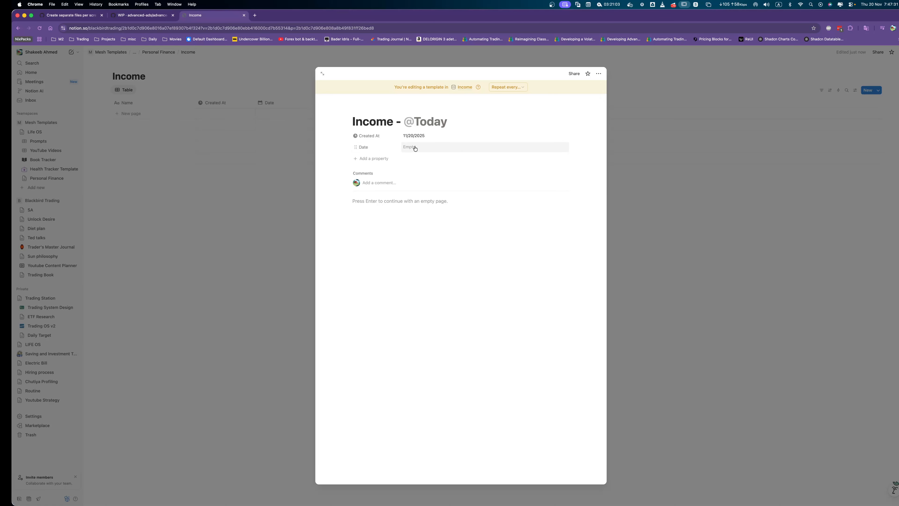
Add the suggested Income Source select property to the Income template.
click(370, 159)
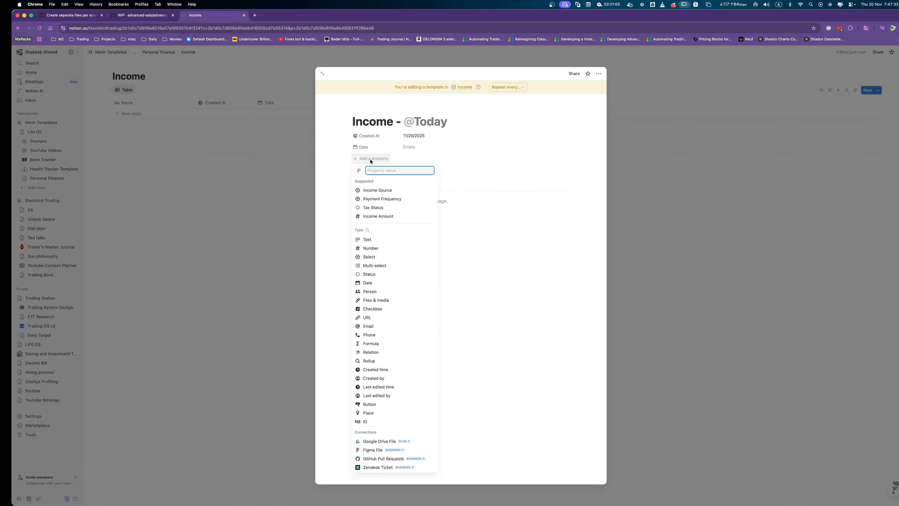
click(382, 191)
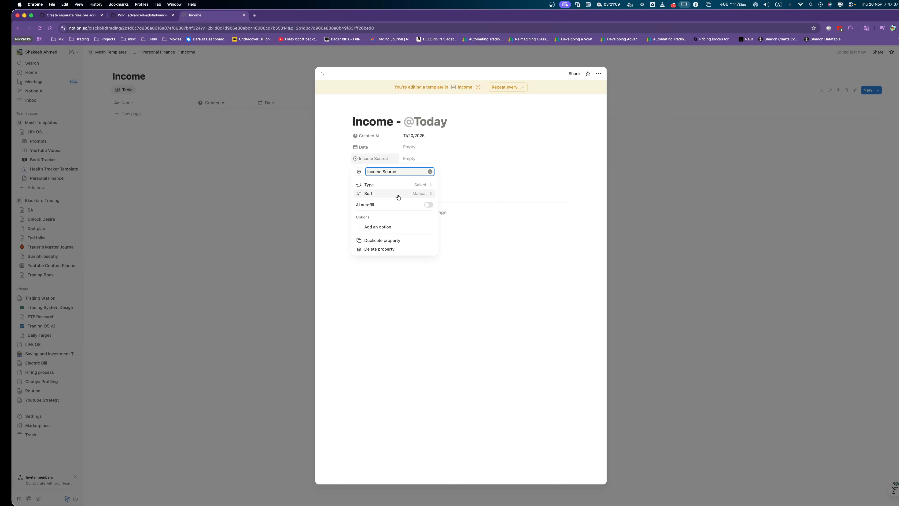
click(526, 240)
click(438, 160)
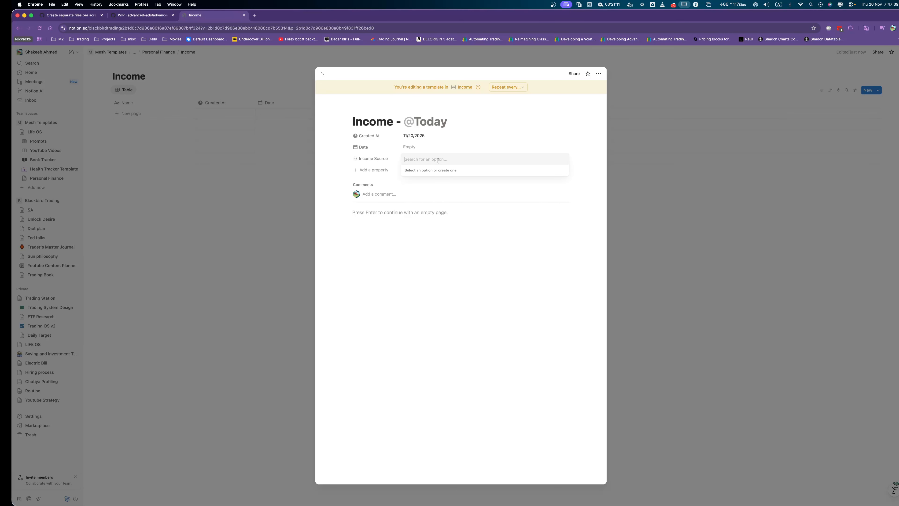
text(Salary)
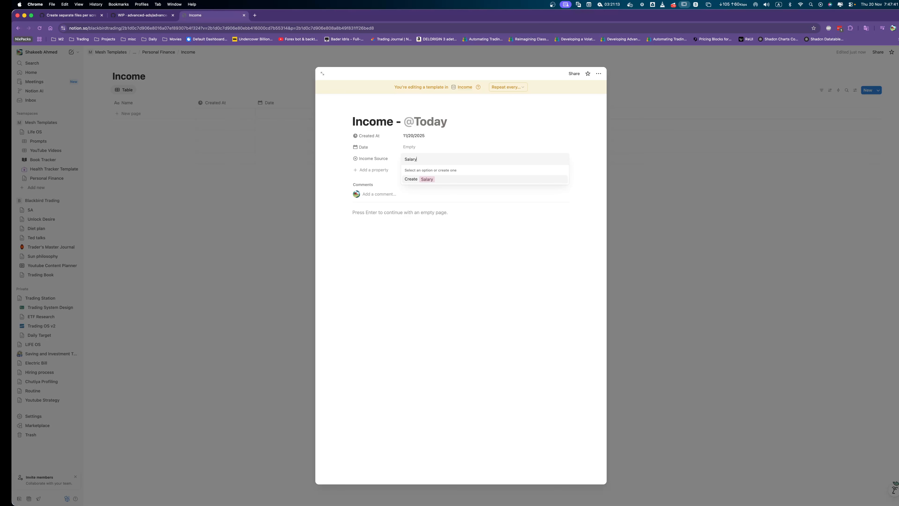
key(Escape)
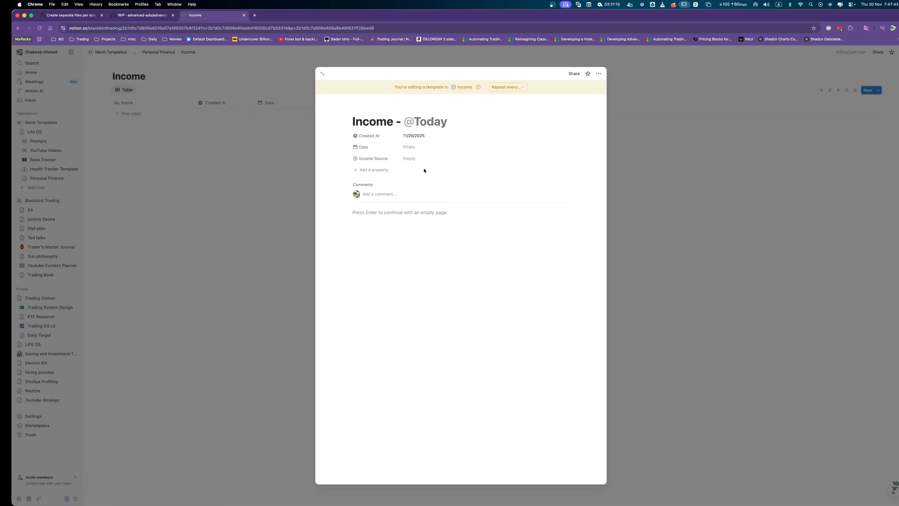
Add the suggested Income Amount number property and place Income Source above it.
click(383, 171)
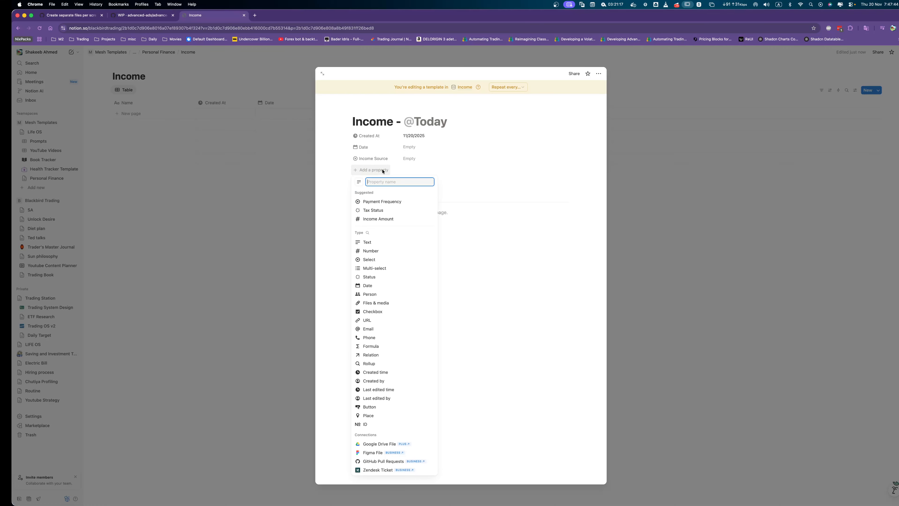
click(390, 219)
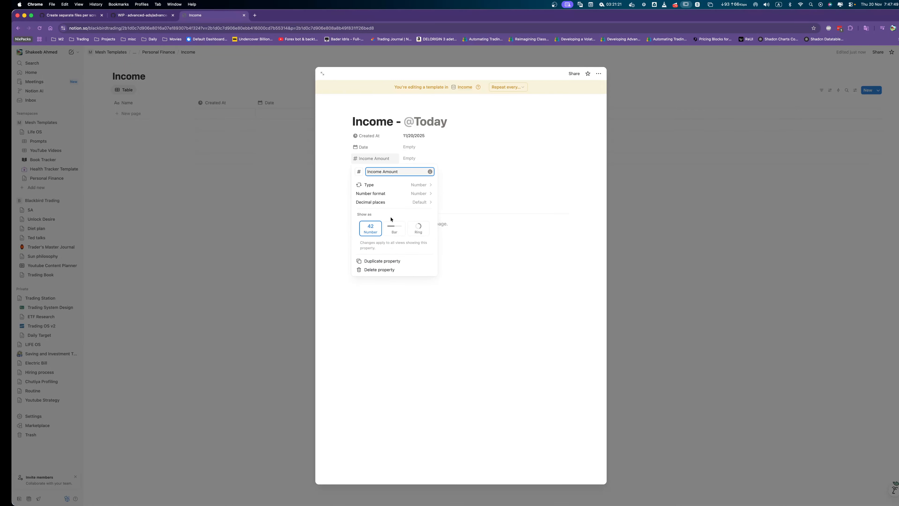
click(484, 232)
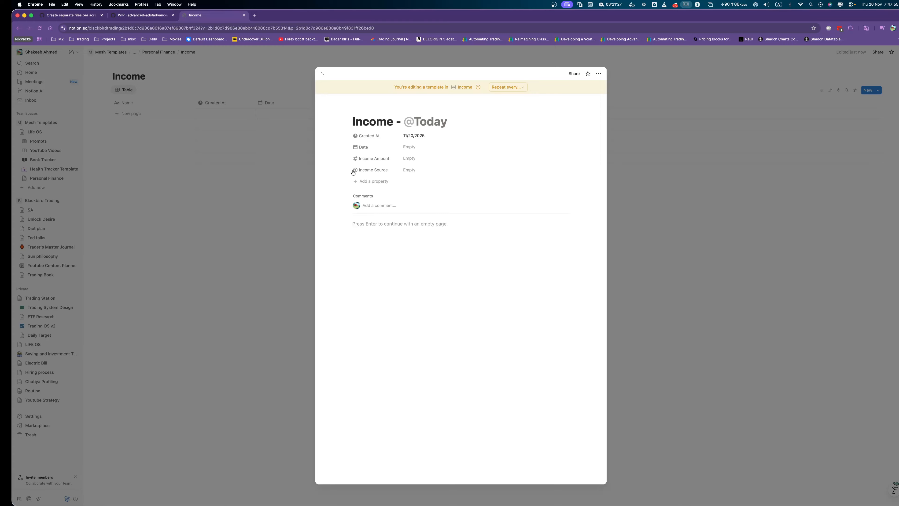
drag(353, 170, 353, 159)
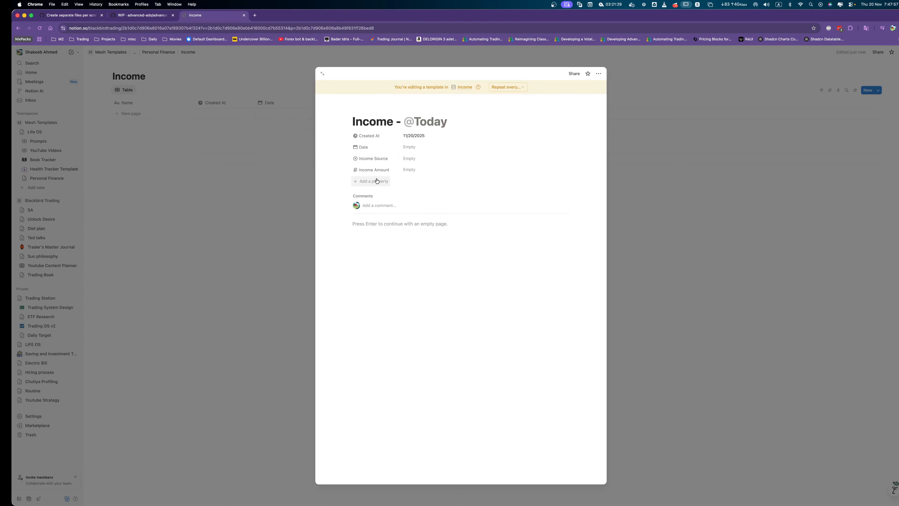
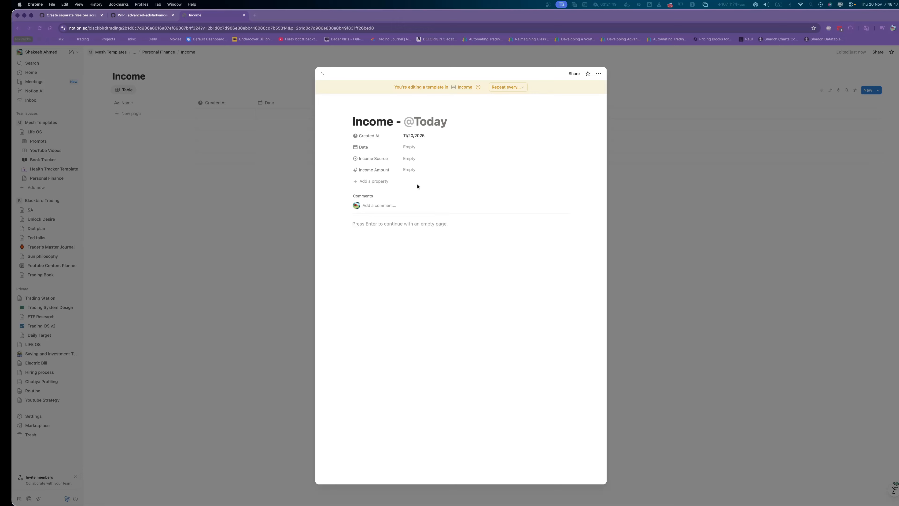
Add a property named "Growth (25%)" and change its type to Formula.
click(382, 181)
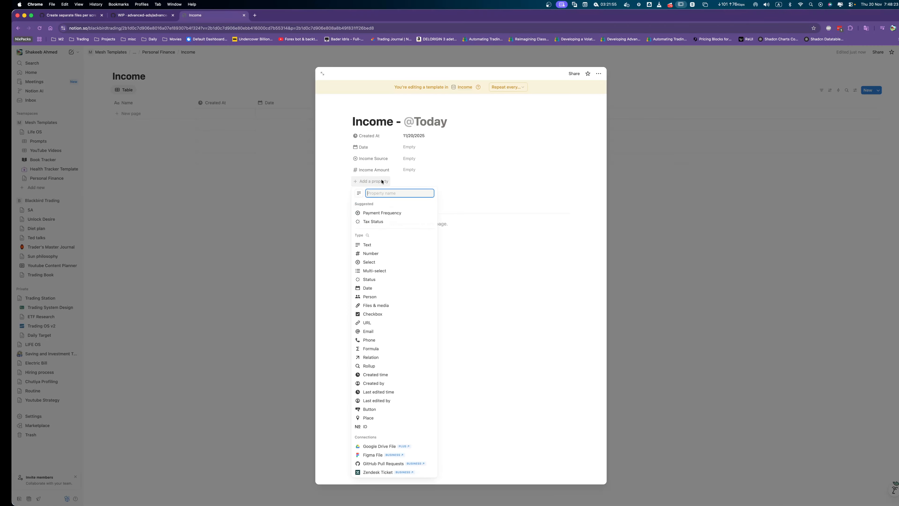
text(G)
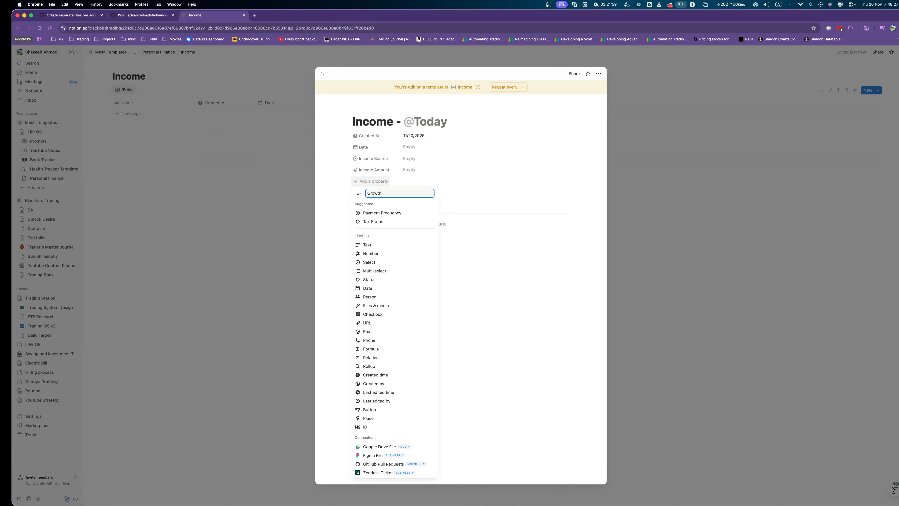
text(rowth (25%))
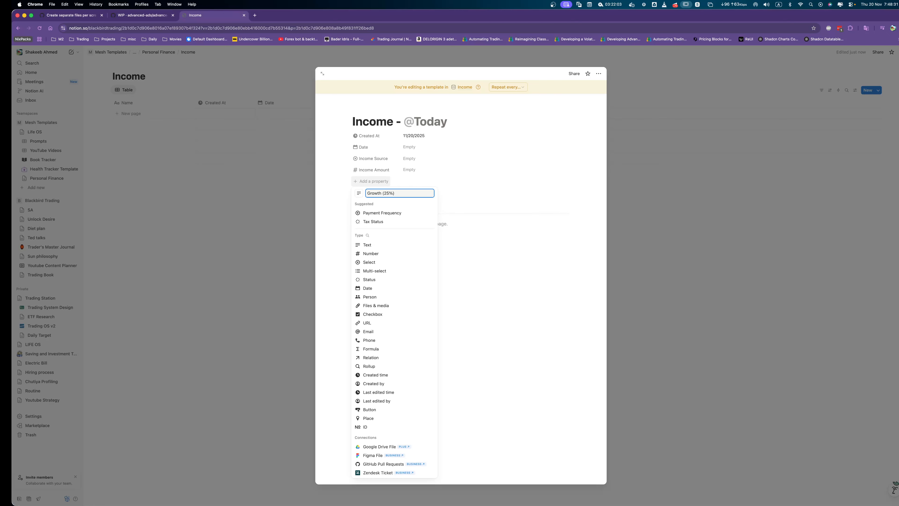
key(Return)
click(408, 207)
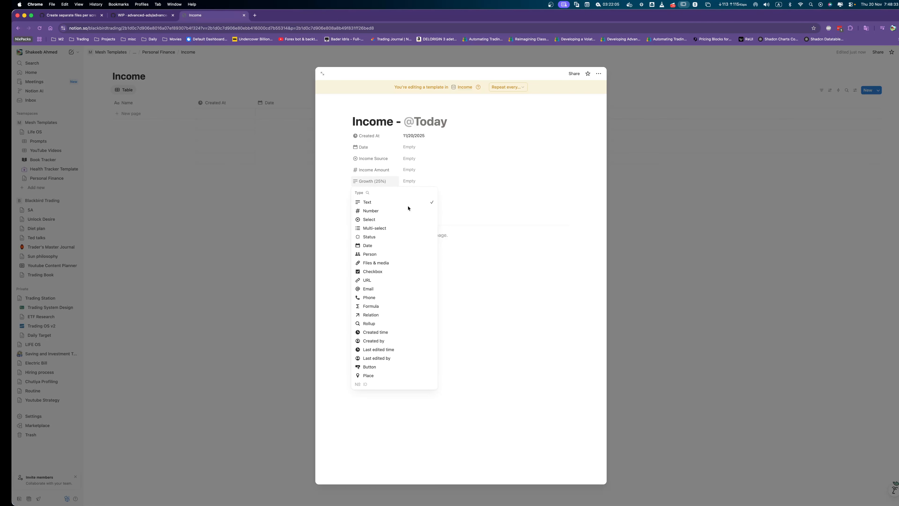
click(371, 306)
Set the Growth (25%) formula to Income Amount multiplied by 0.25.
click(394, 216)
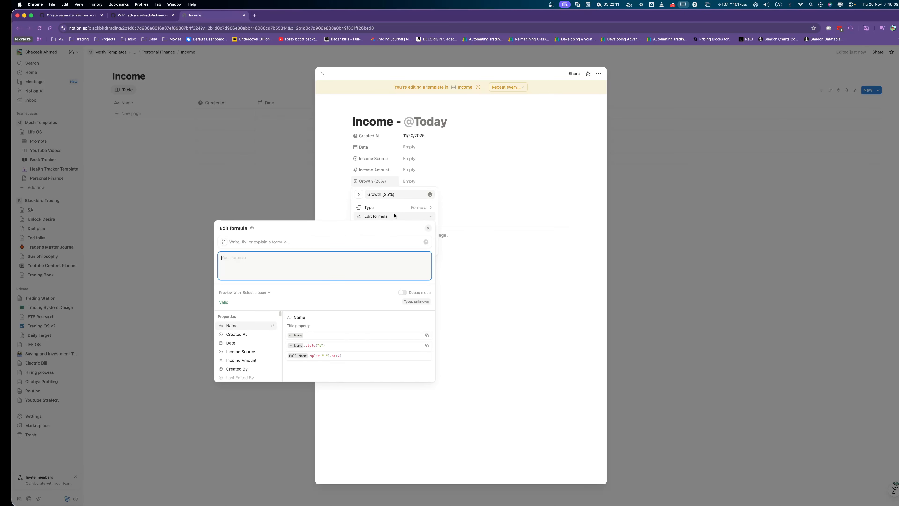
text(incom)
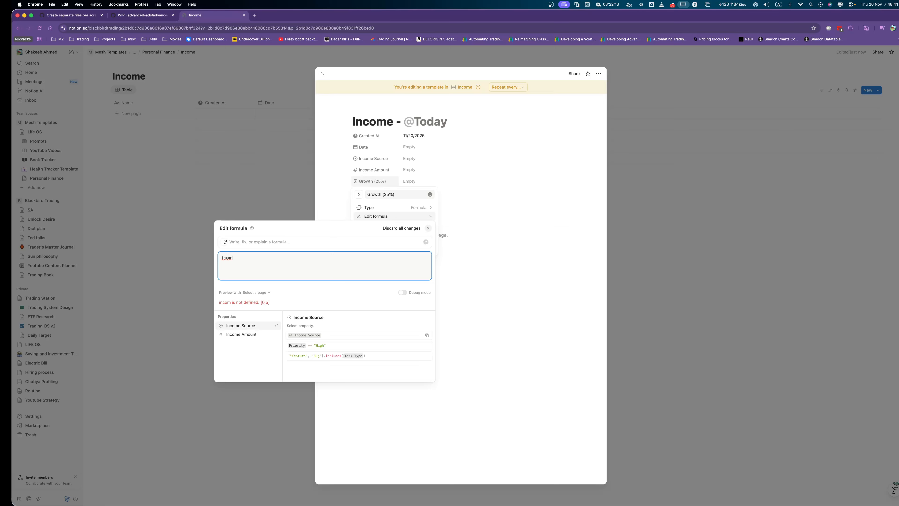
key(Down)
key(Return)
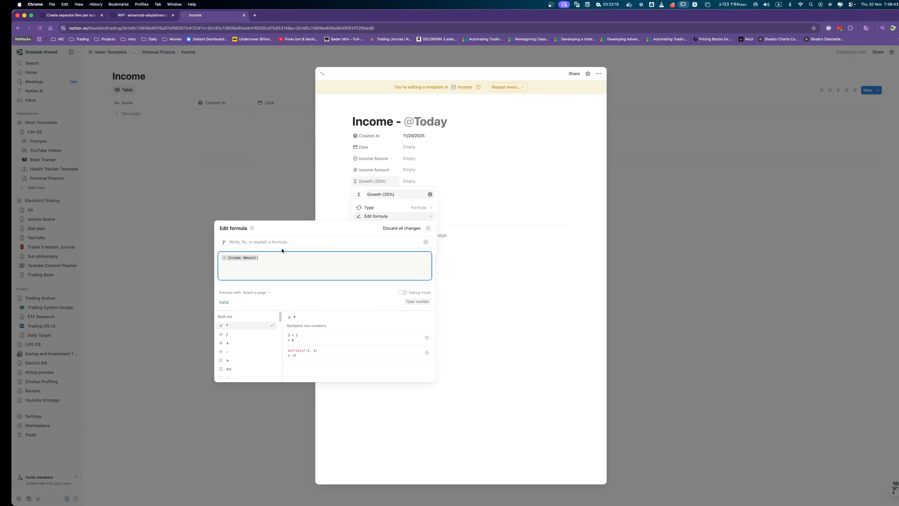
text(*0.25)
click(459, 198)
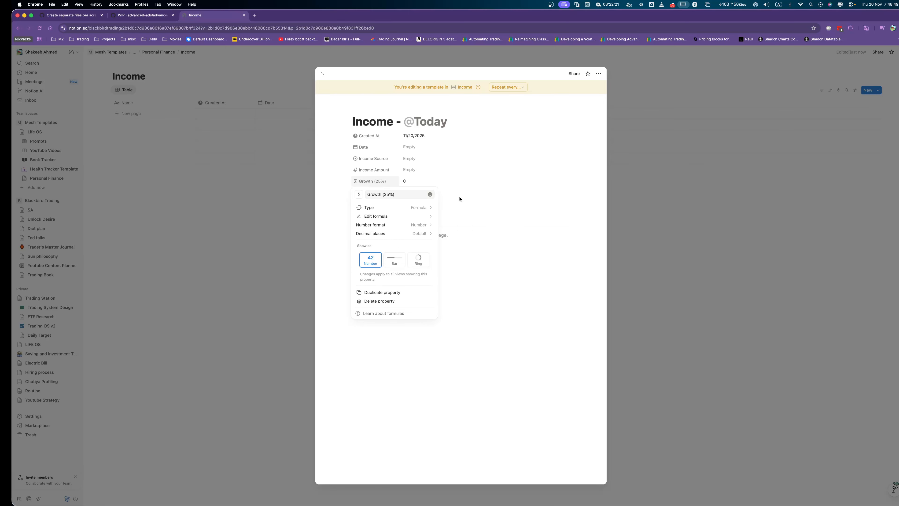
click(460, 198)
Duplicate the Growth (25%) formula property three times.
click(371, 183)
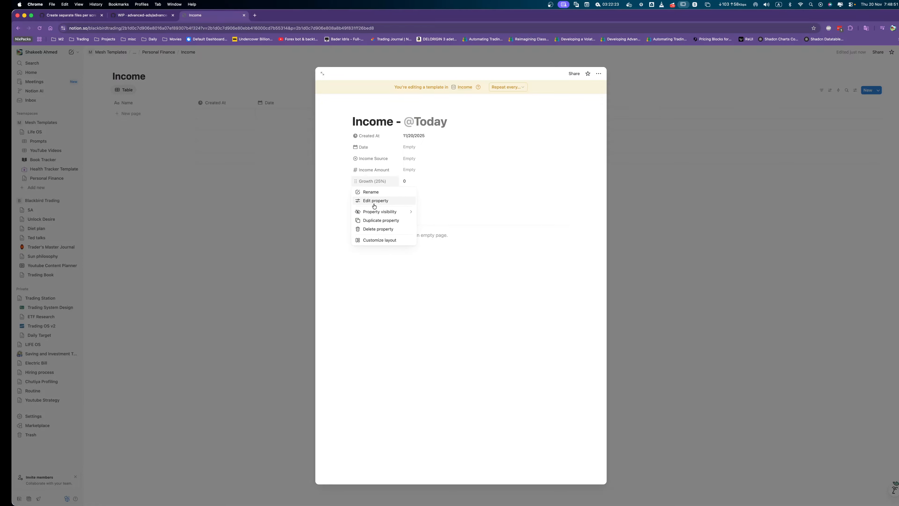
click(376, 221)
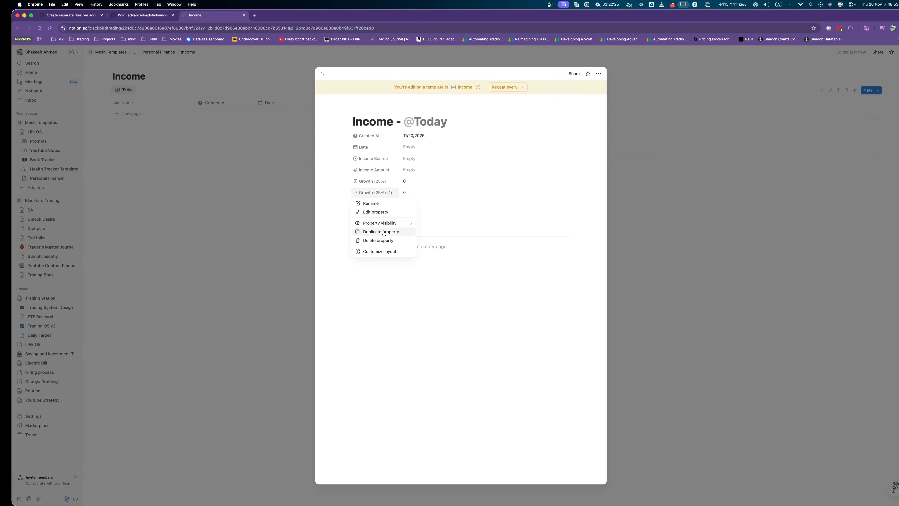
click(384, 233)
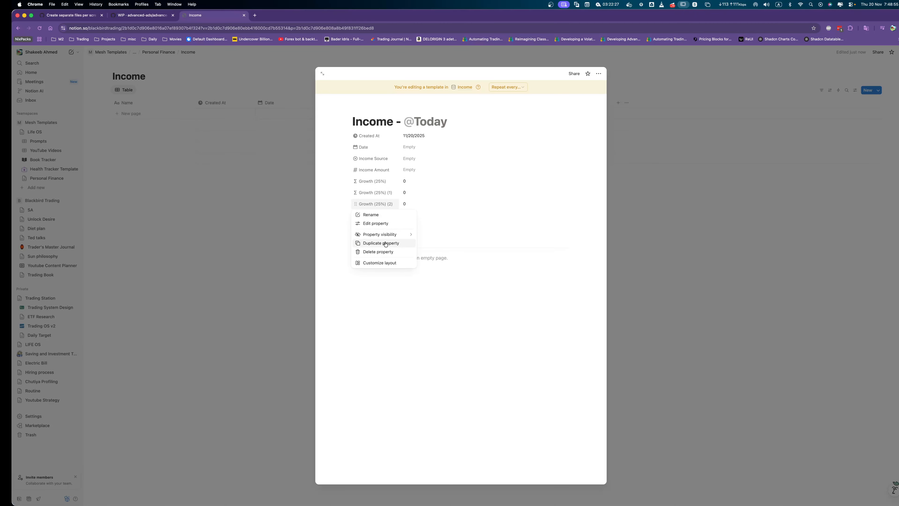
click(385, 243)
Rename the Growth (25%) (1) property "Stability (15%)".
click(376, 193)
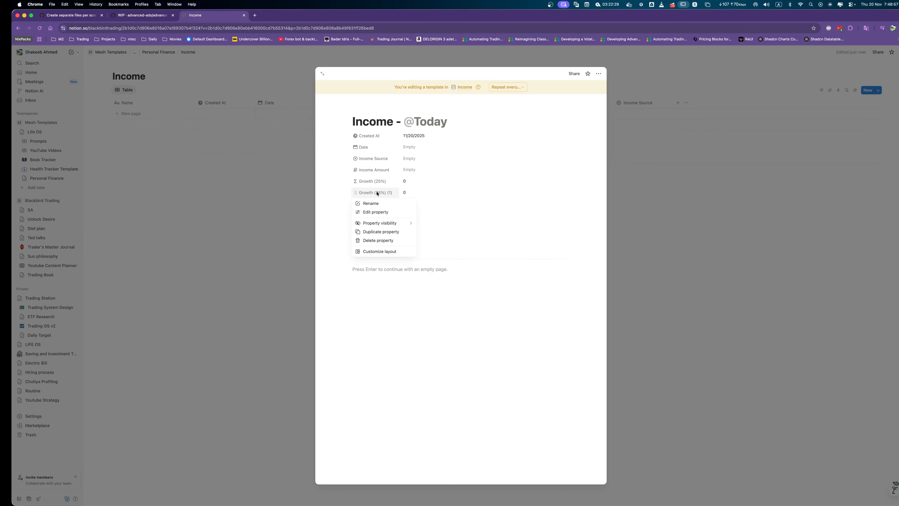
click(378, 213)
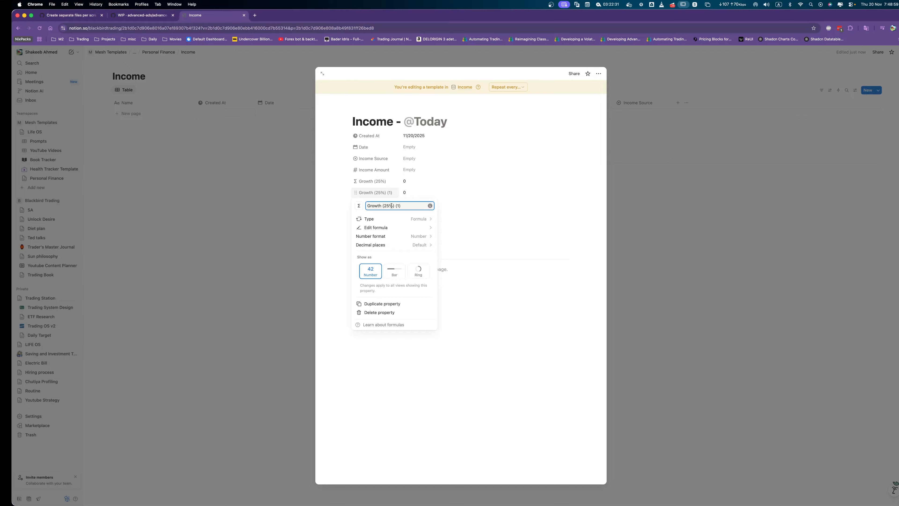
key(BackSpace)
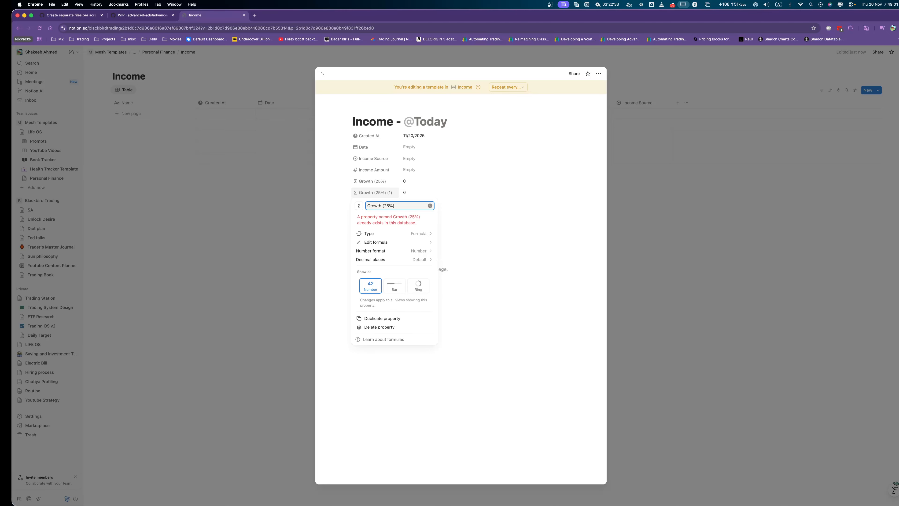
key(BackSpace)
text(1)
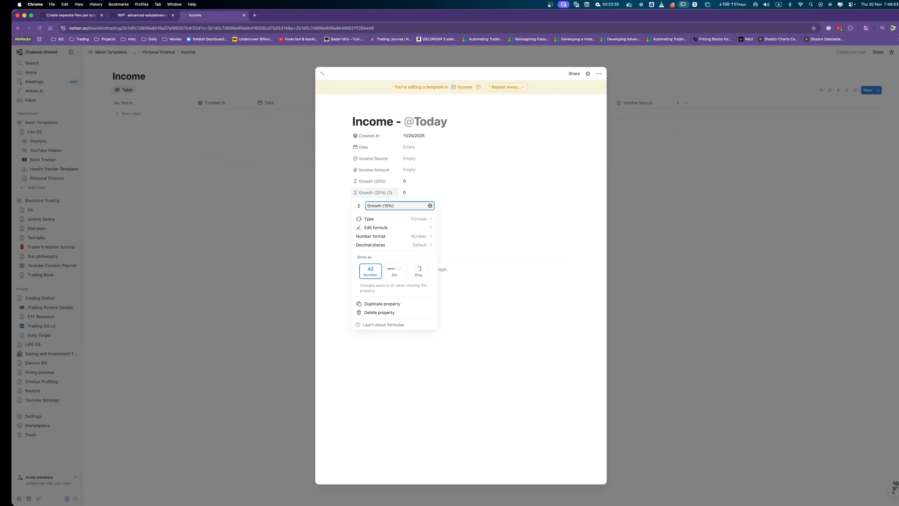
key(Left)
key(Left)
key(Left)
key(alt+shift+Left)
text(Stabili)
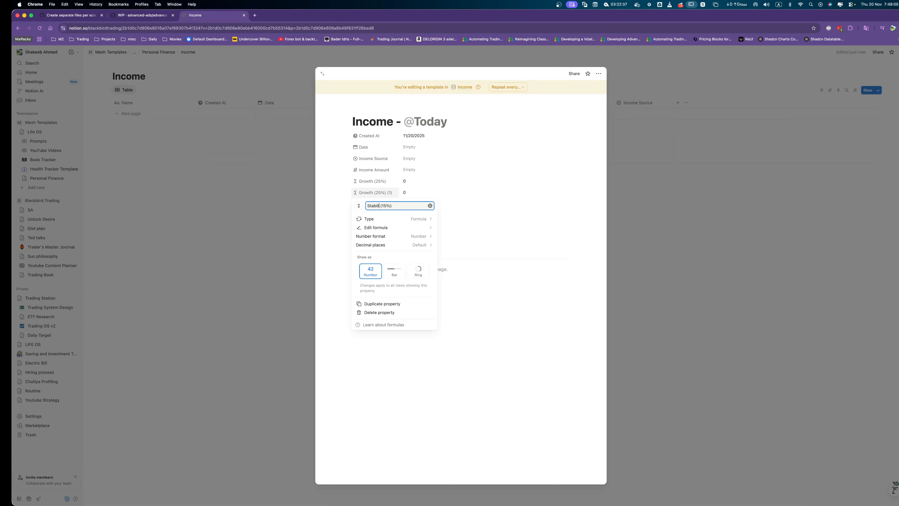
text(ty)
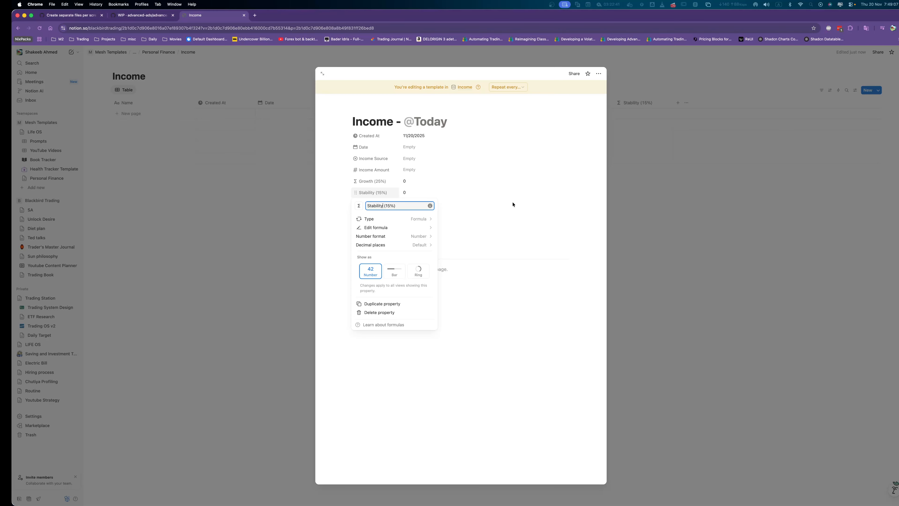
Set the Stability (15%) formula to Income Amount multiplied by 0.15.
click(396, 227)
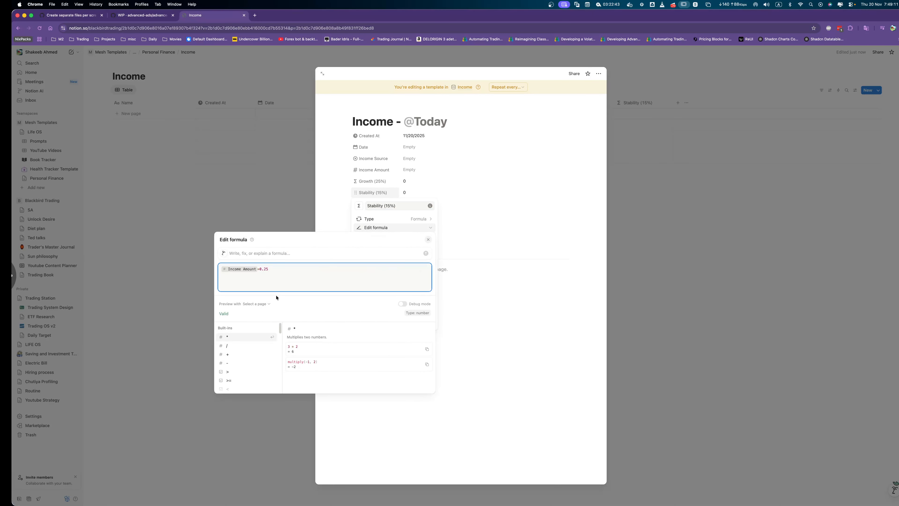
key(BackSpace)
key(BackSpace)
text(15)
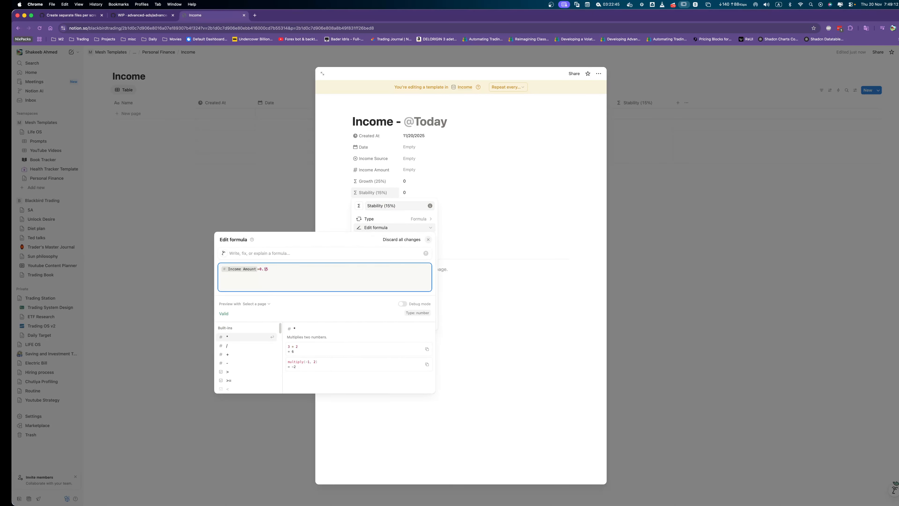
click(478, 227)
click(478, 227)
Rename the Growth (25%) (2) property "Essentials (50%)" and place it above Growth (25%).
click(364, 204)
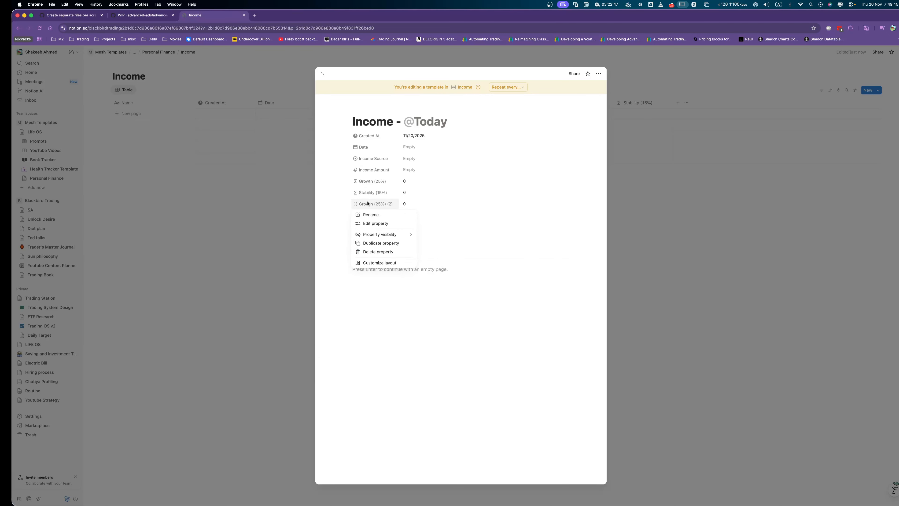
click(376, 222)
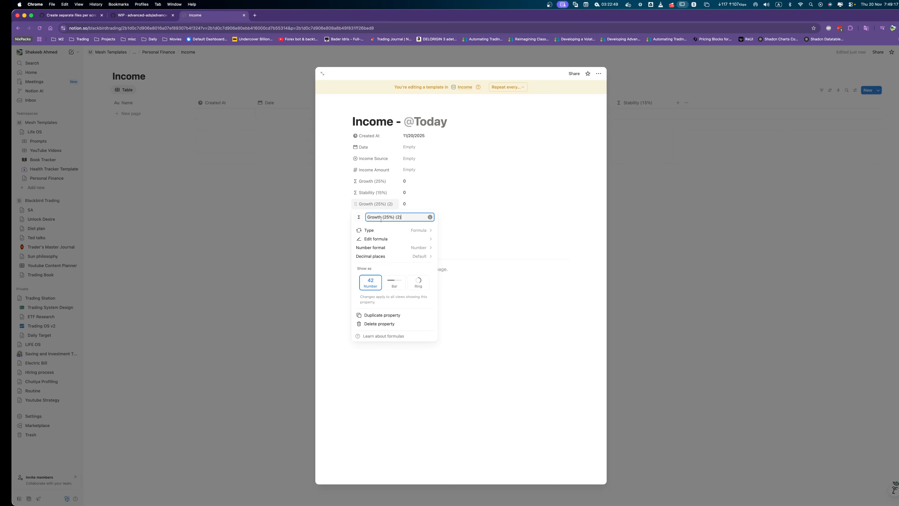
key(BackSpace)
key(BackSpace)
key(BackSpace)
key(BackSpace)
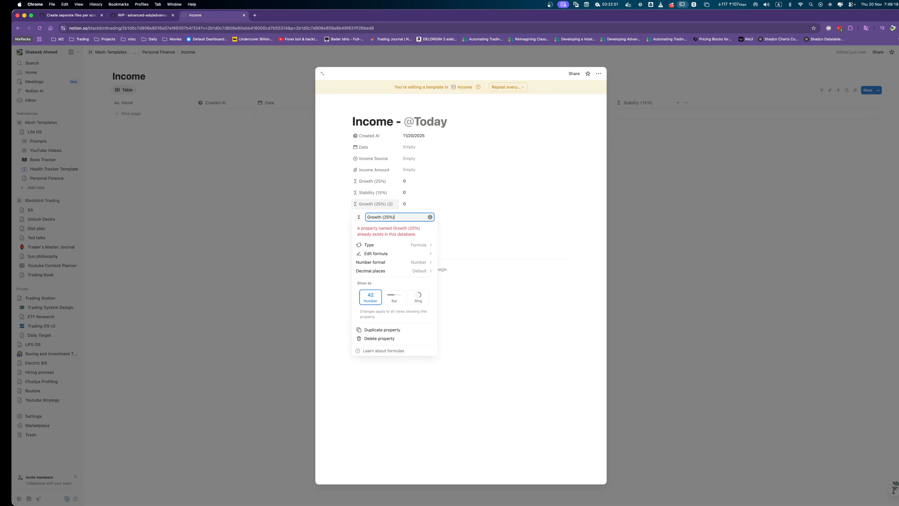
key(Delete)
key(Delete)
text(50)
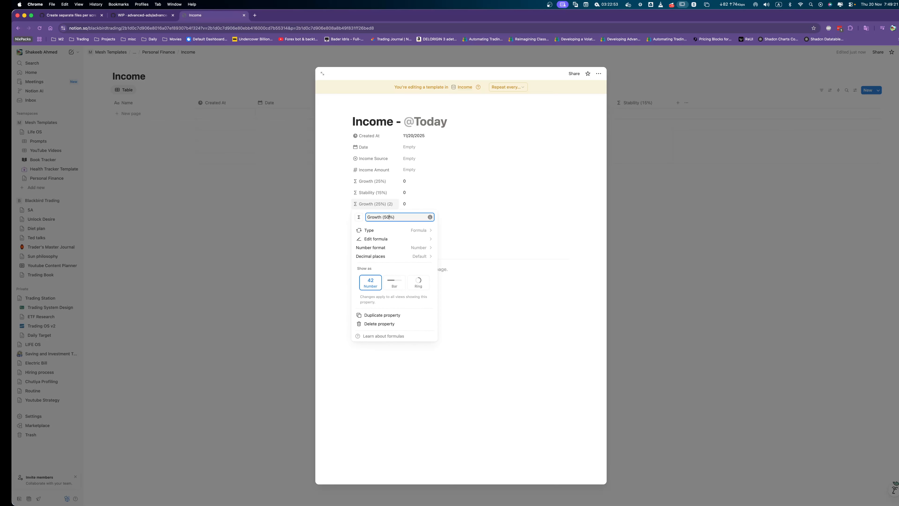
key(shift+alt+Right)
text(Essentials)
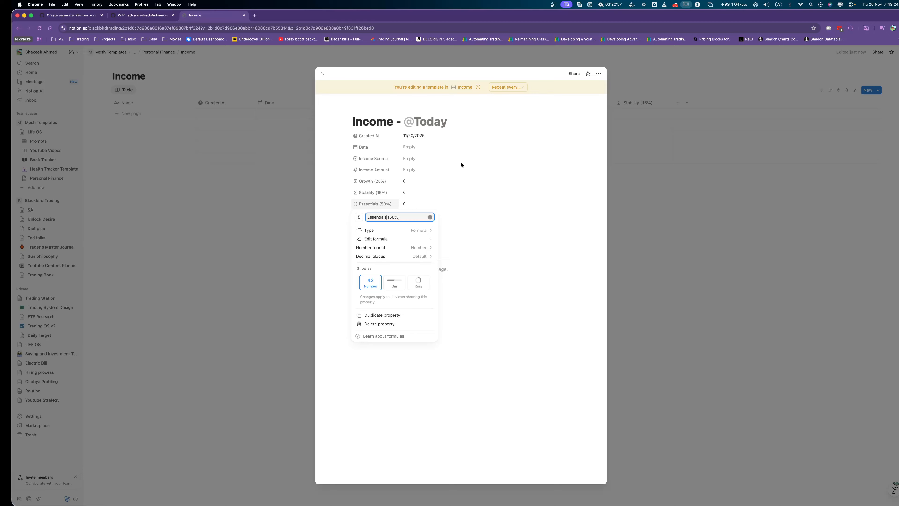
key(Return)
drag(362, 204, 364, 181)
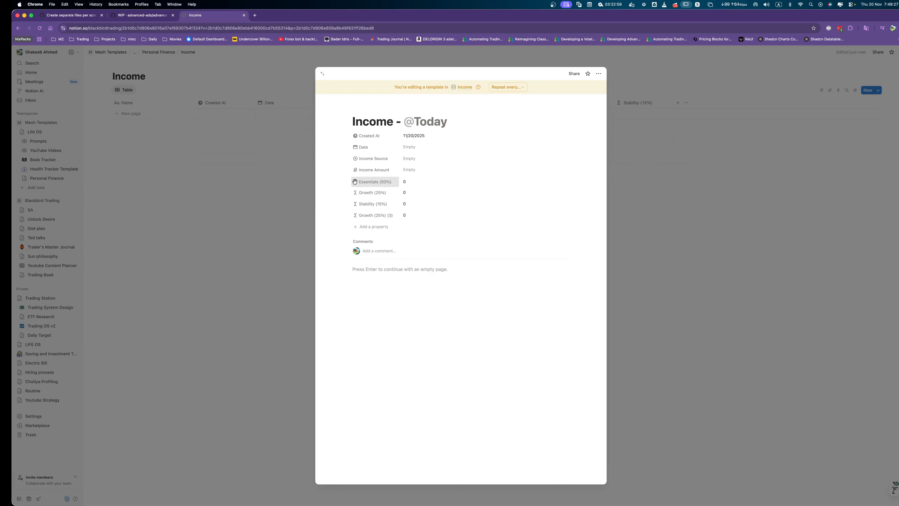
Set the Essentials (50%) formula to Income Amount multiplied by 0.5.
click(388, 183)
click(377, 201)
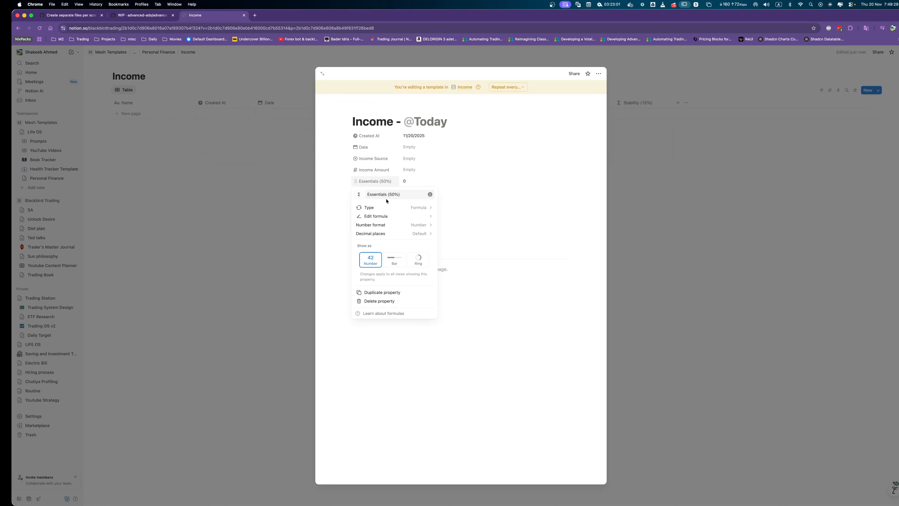
click(383, 217)
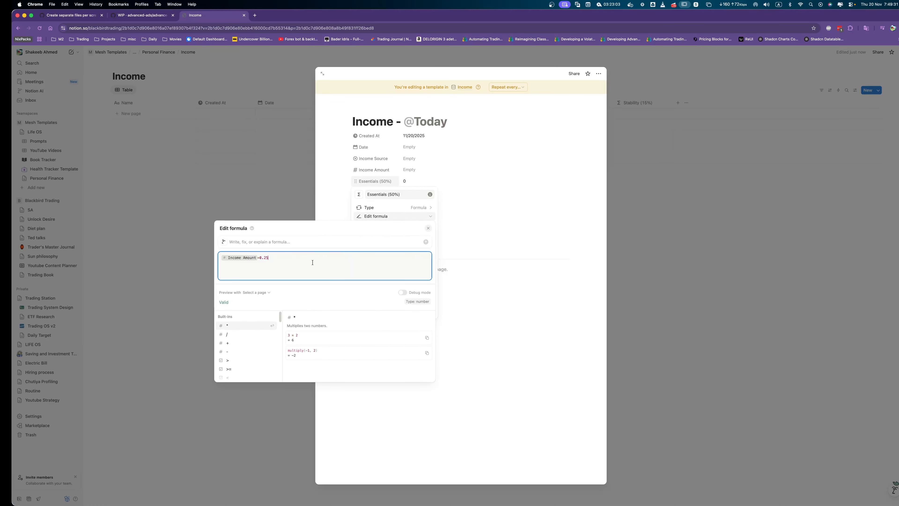
key(BackSpace)
key(BackSpace)
text(5)
click(524, 233)
click(523, 231)
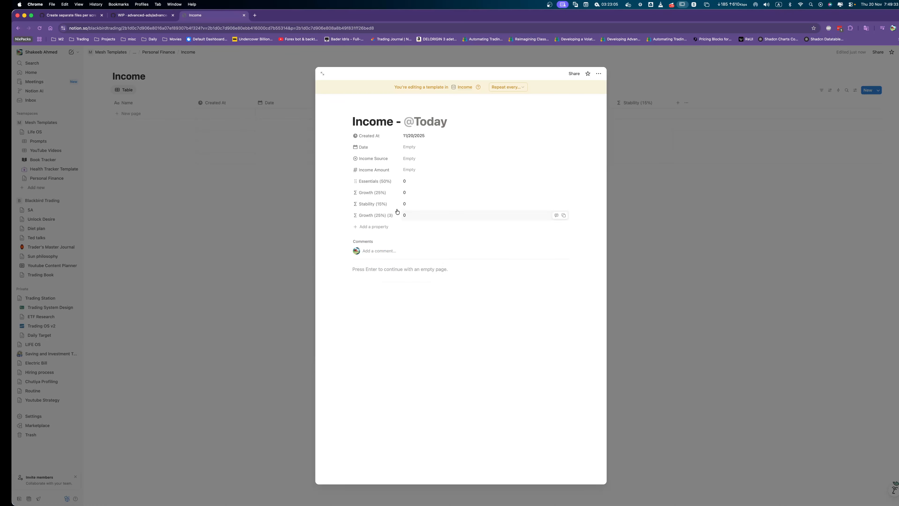
Rename the Growth (25%) (3) property "Rewards (10%)".
click(361, 217)
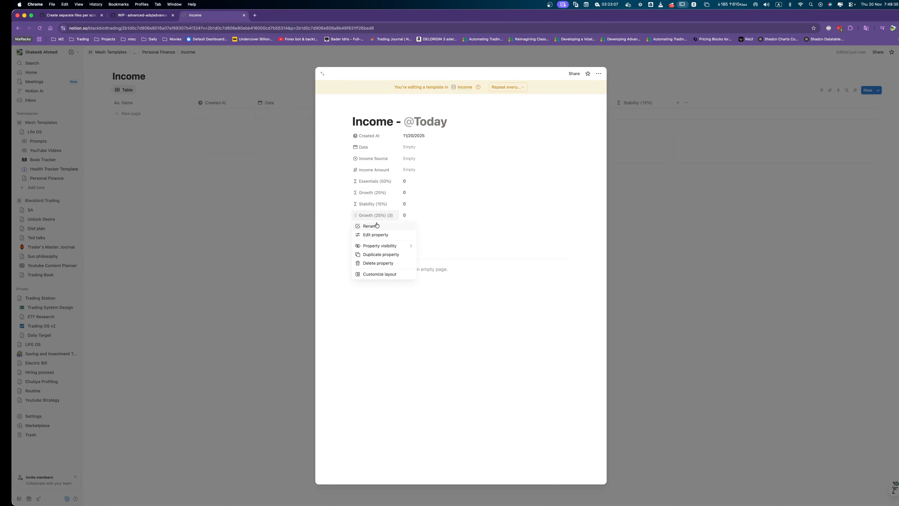
click(377, 227)
key(BackSpace)
key(BackSpace)
key(BackSpace)
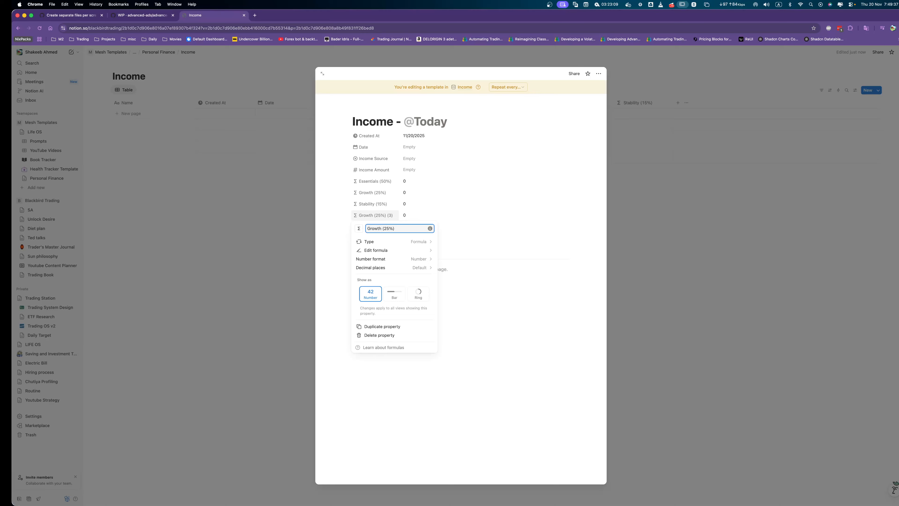
double_click(376, 228)
text(Rewards)
key(End)
key(BackSpace)
key(Delete)
text(10)
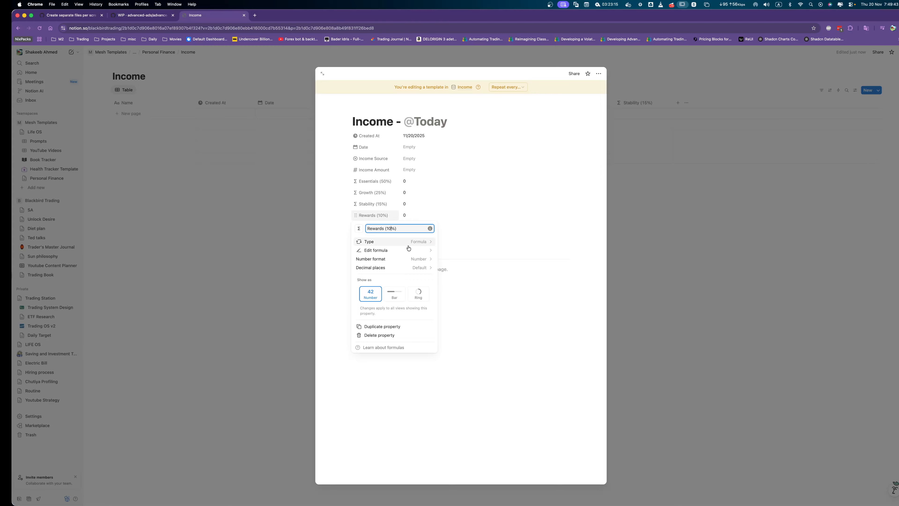
Set the Rewards (10%) formula to Income Amount multiplied by 0.1.
click(377, 250)
key(BackSpace)
key(BackSpace)
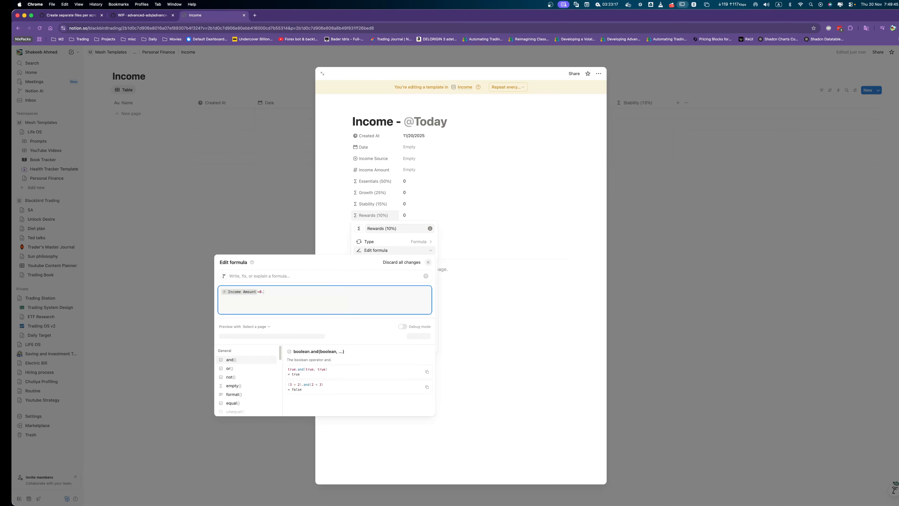
text(1)
click(467, 285)
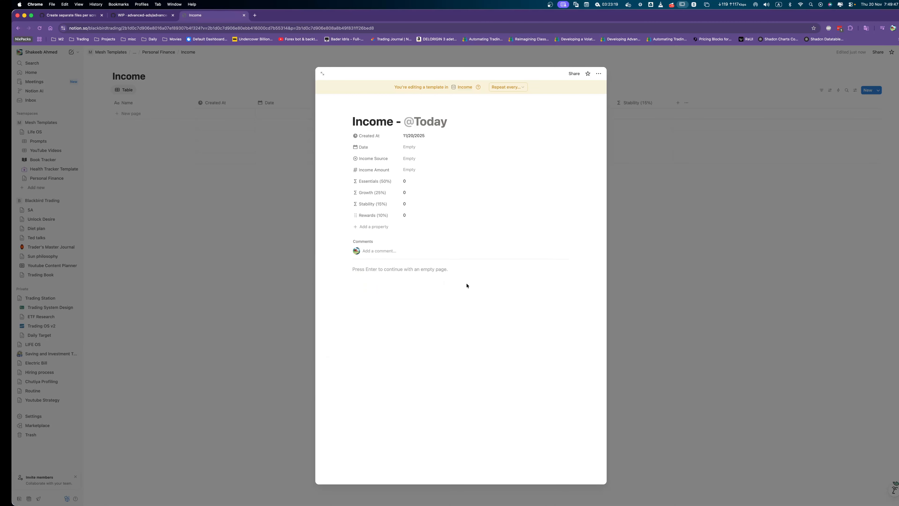
click(134, 257)
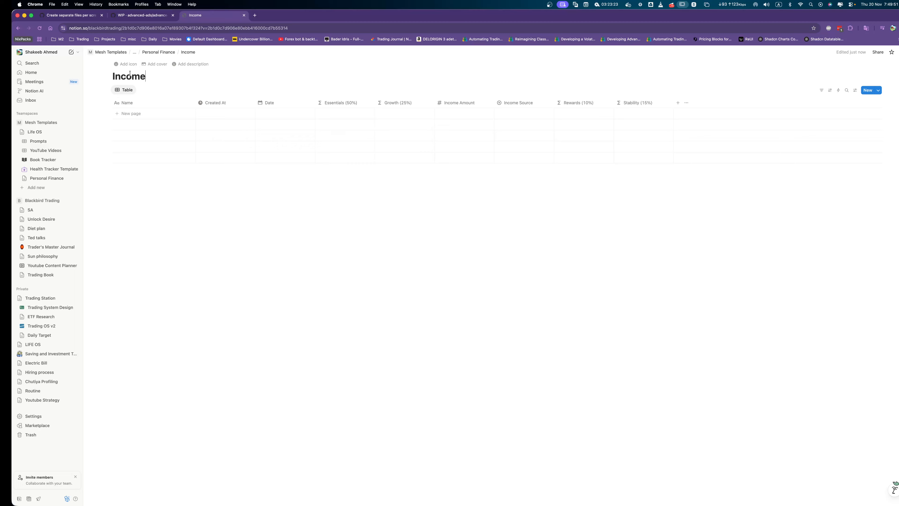
text(Tracker)
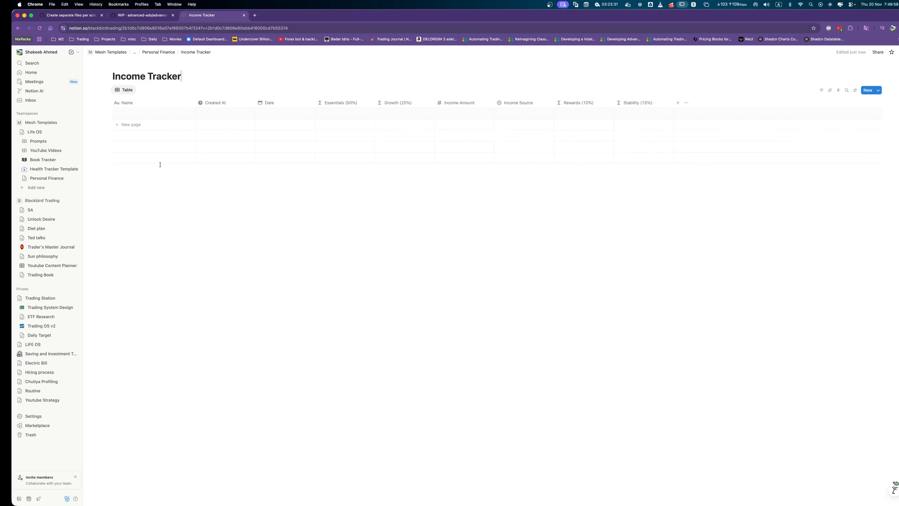
drag(229, 227, 135, 113)
click(135, 114)
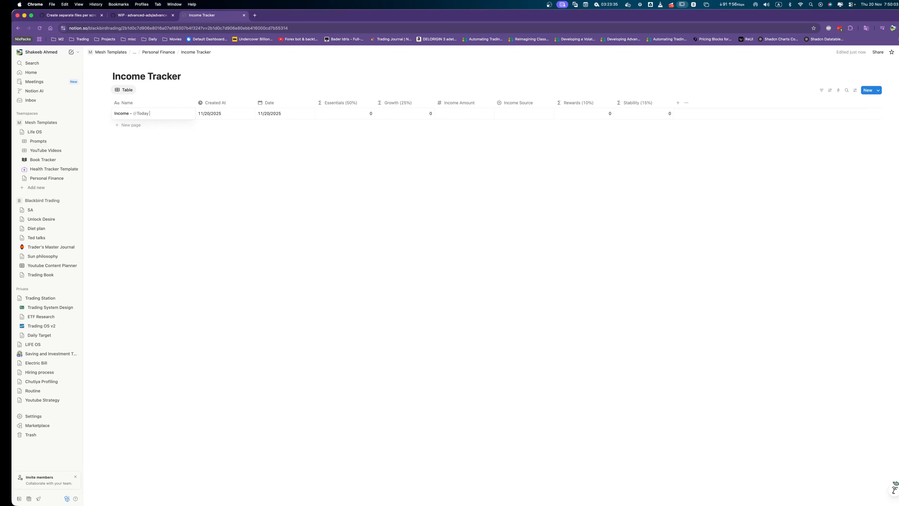
Set the new income entry's Date to 11/01/2025.
click(218, 118)
click(282, 114)
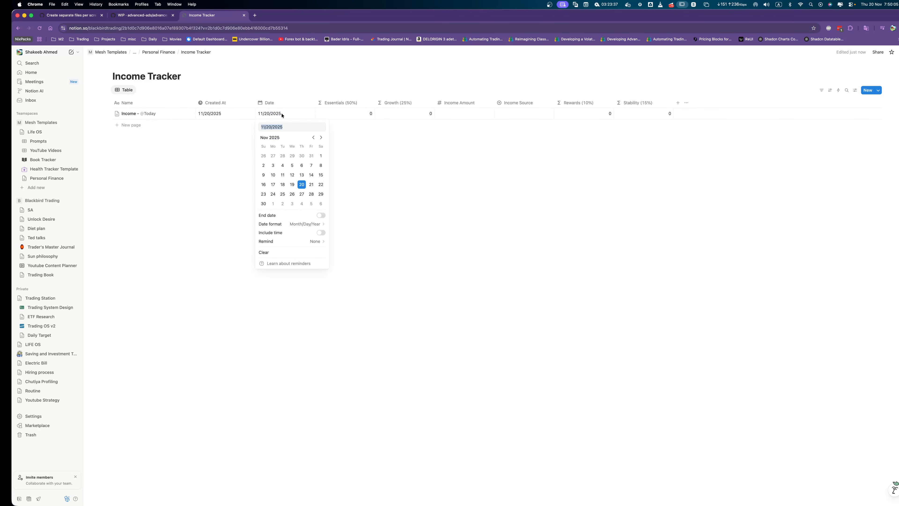
click(311, 157)
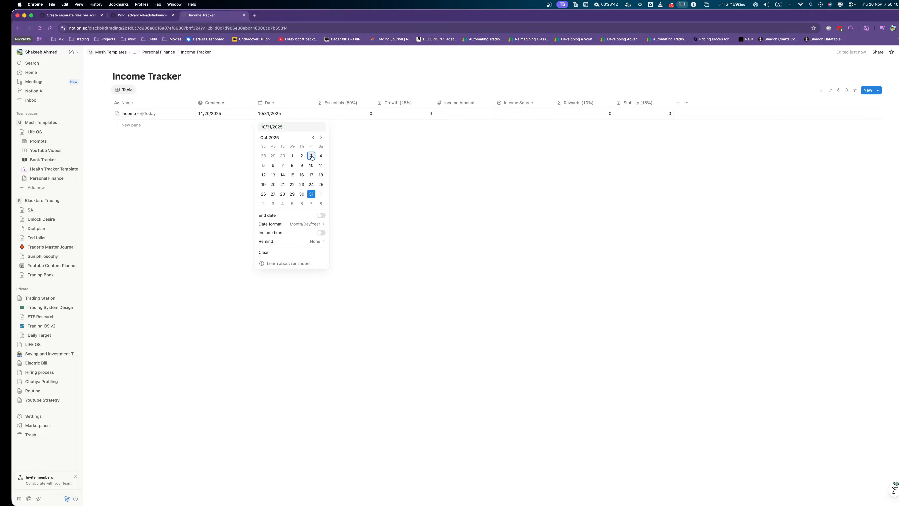
click(321, 137)
click(321, 157)
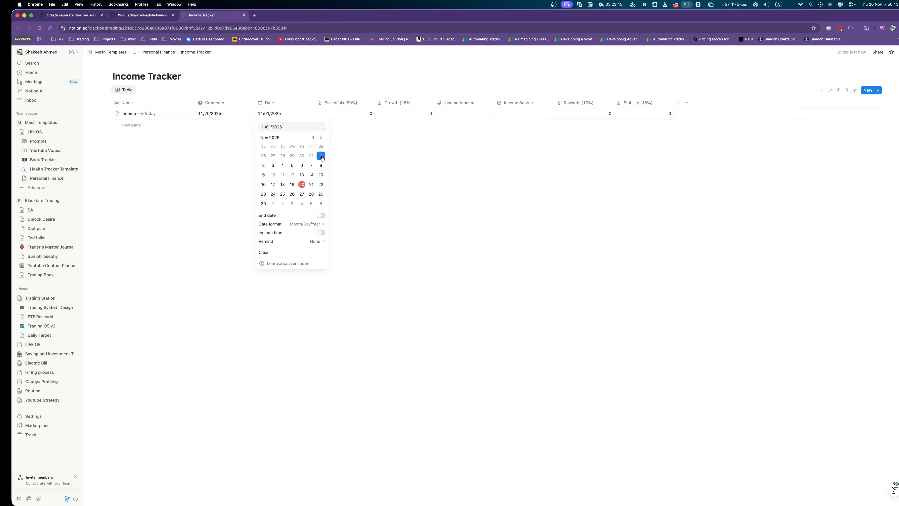
key(Escape)
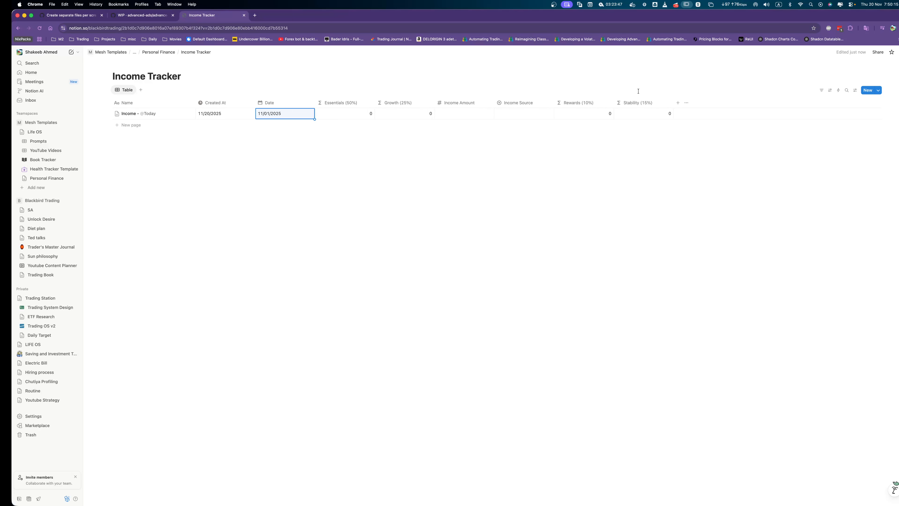
Move the Income Amount column directly after Date and enter 10000 as the entry's income amount.
drag(457, 103, 343, 100)
click(342, 118)
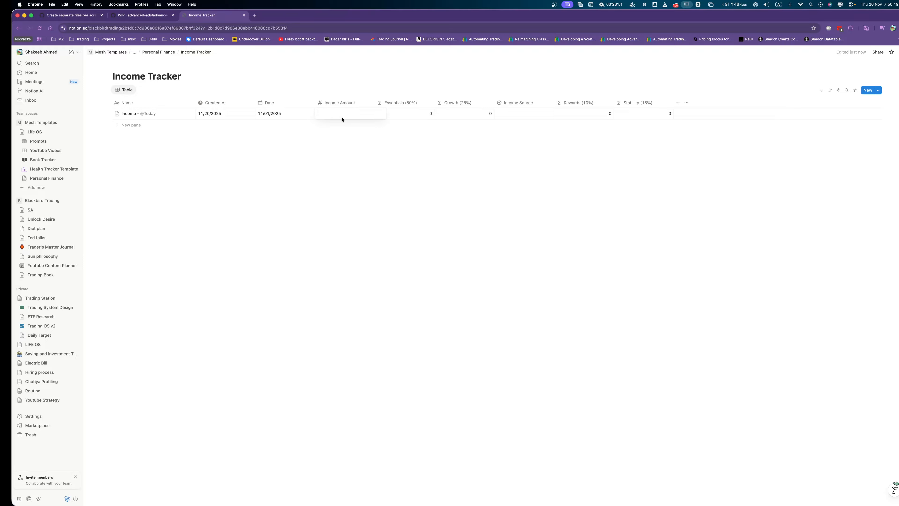
text(1000)
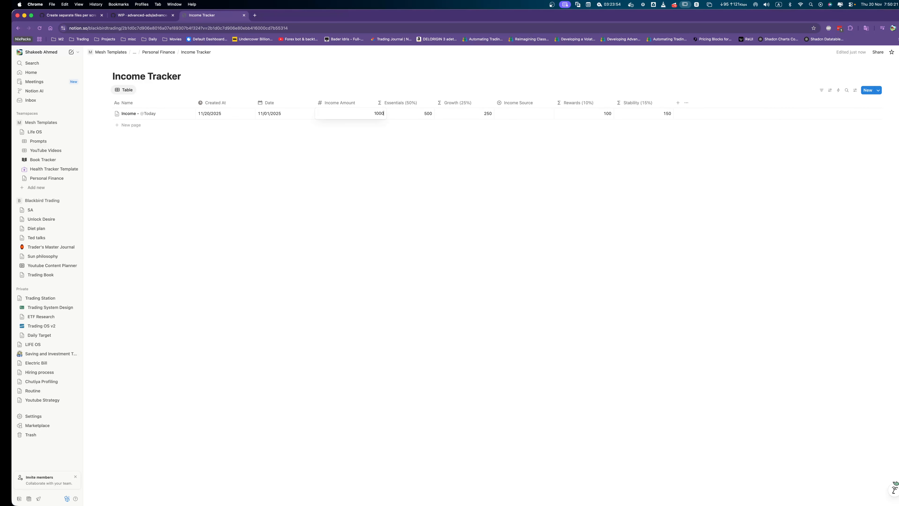
key(Return)
key(Return)
text(0)
key(Return)
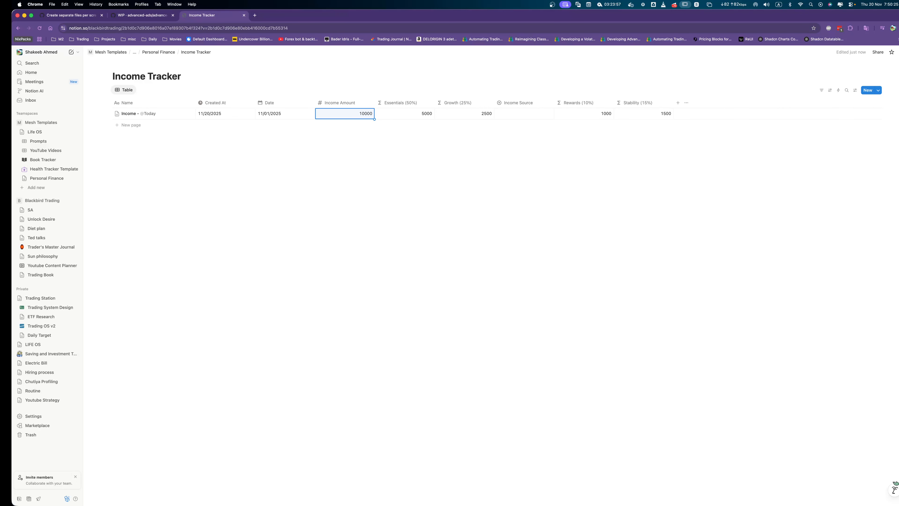
key(ctrl+a)
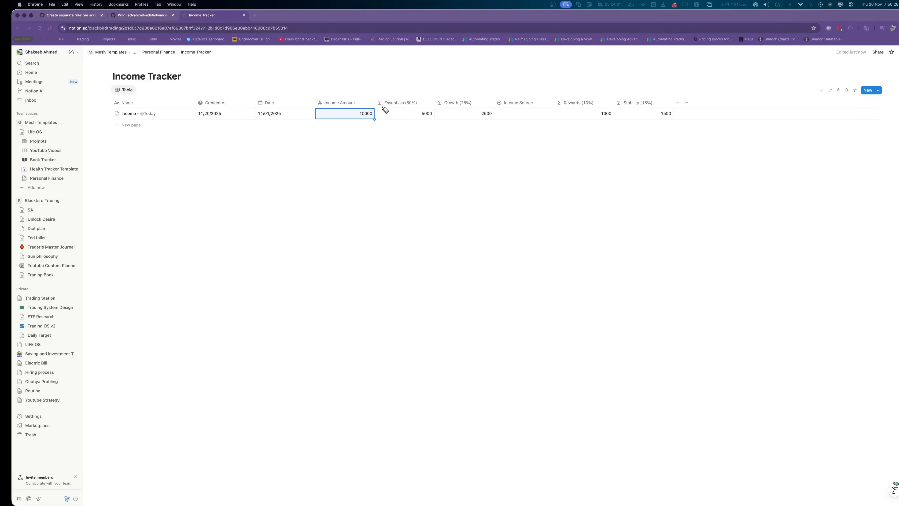
mouse_move(382, 106)
mouse_down()
mouse_move(420, 106)
mouse_move(354, 97)
mouse_move(365, 121)
mouse_move(376, 108)
mouse_move(431, 121)
mouse_move(387, 80)
mouse_move(371, 92)
mouse_up()
drag(477, 118, 496, 120)
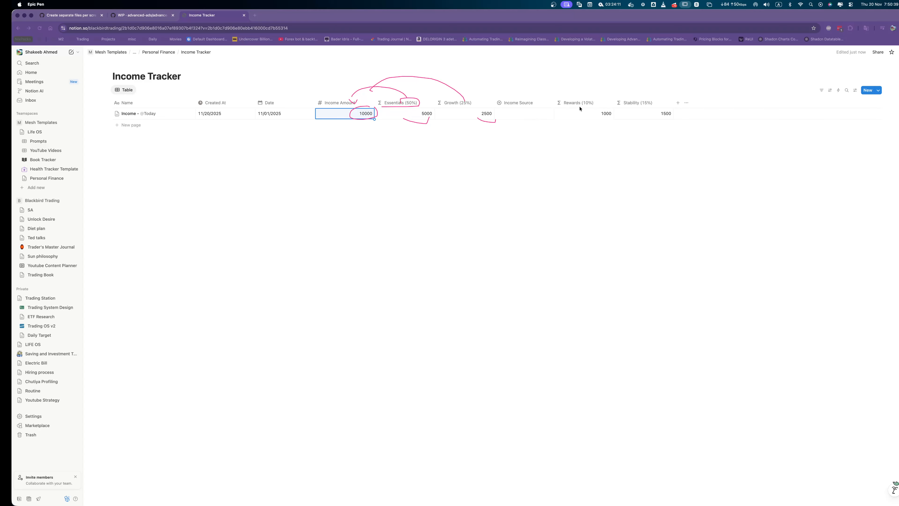
mouse_move(579, 106)
mouse_down()
mouse_move(590, 106)
mouse_move(358, 106)
mouse_up()
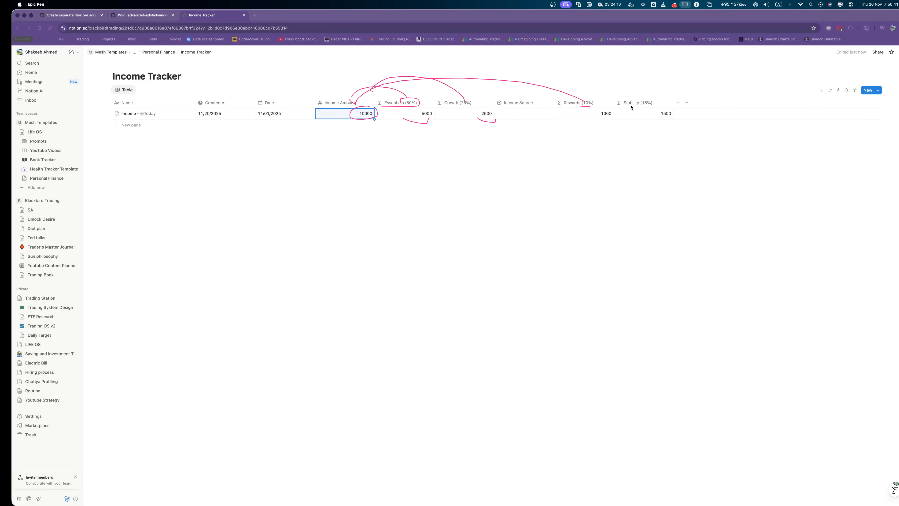
Draw an annotation line linking Stability (15%) to Income Amount and clear all the screen annotations.
mouse_move(633, 107)
mouse_down()
mouse_move(654, 106)
mouse_move(376, 110)
mouse_up()
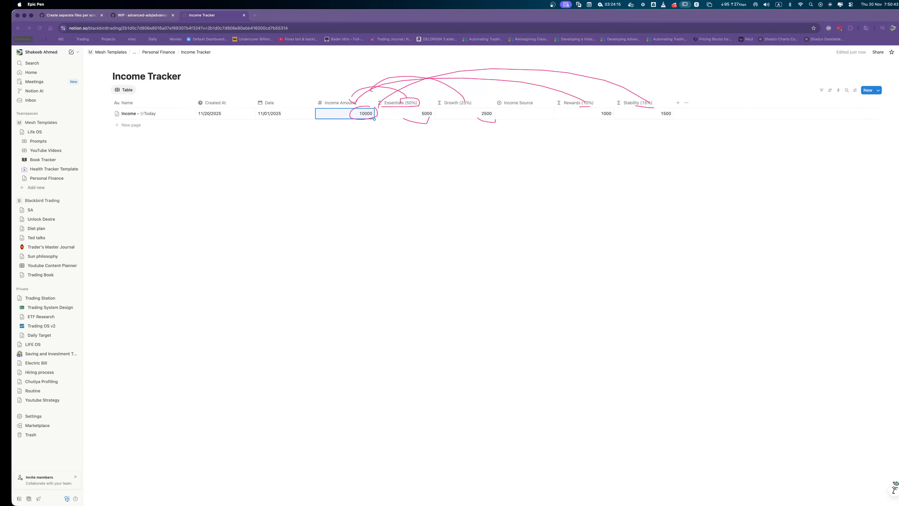
key(ctrl+shift+7)
click(710, 195)
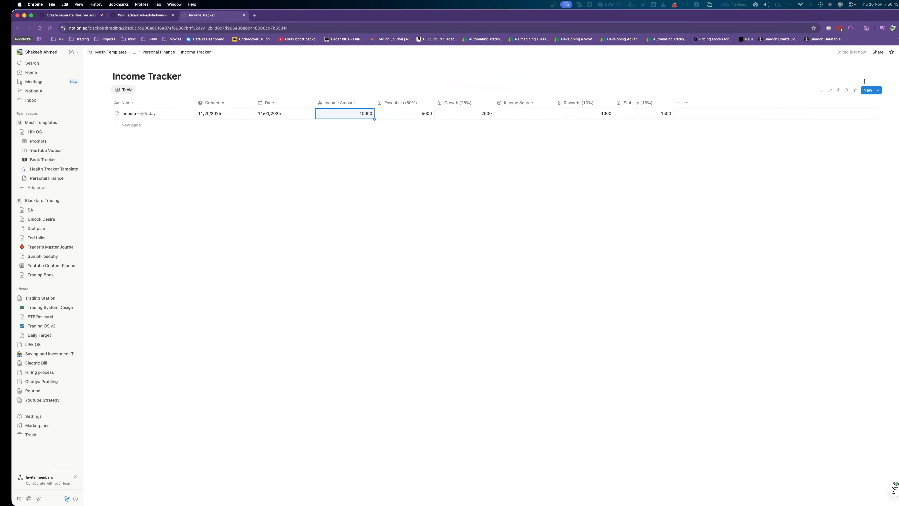
key(Escape)
click(878, 90)
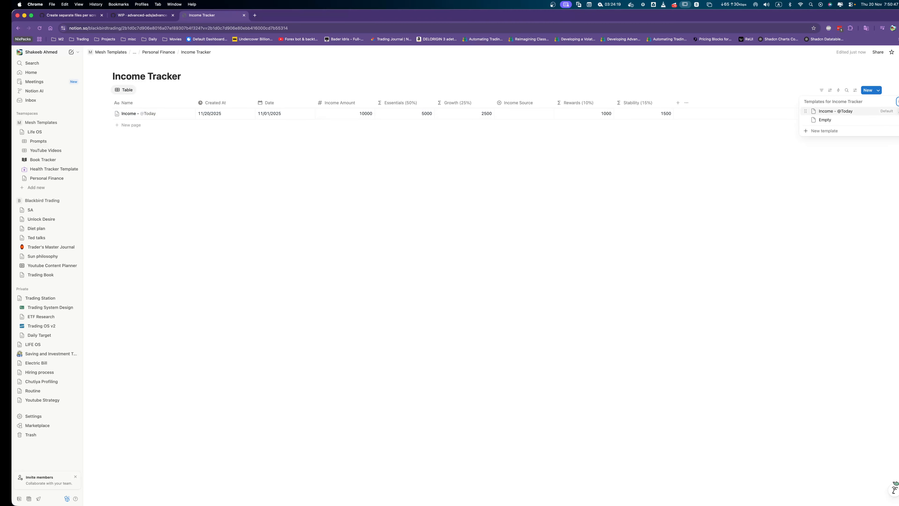
click(895, 112)
click(840, 130)
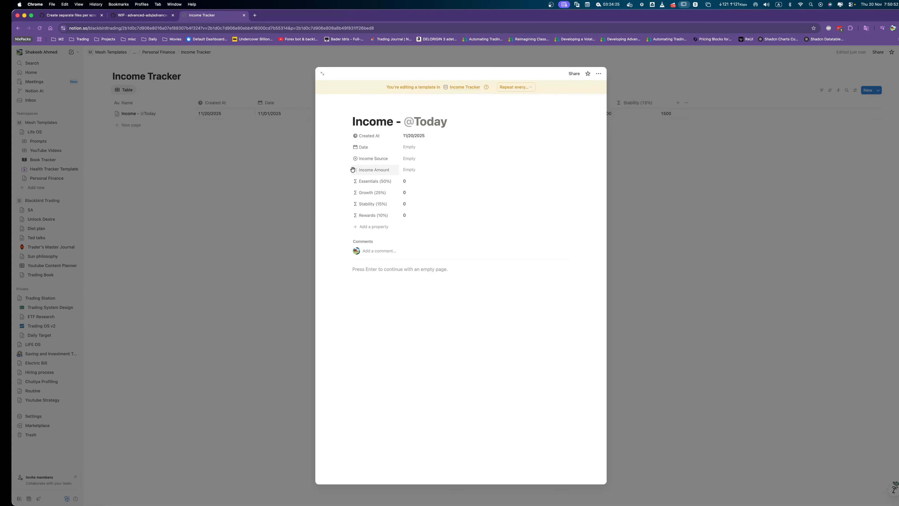
click(247, 190)
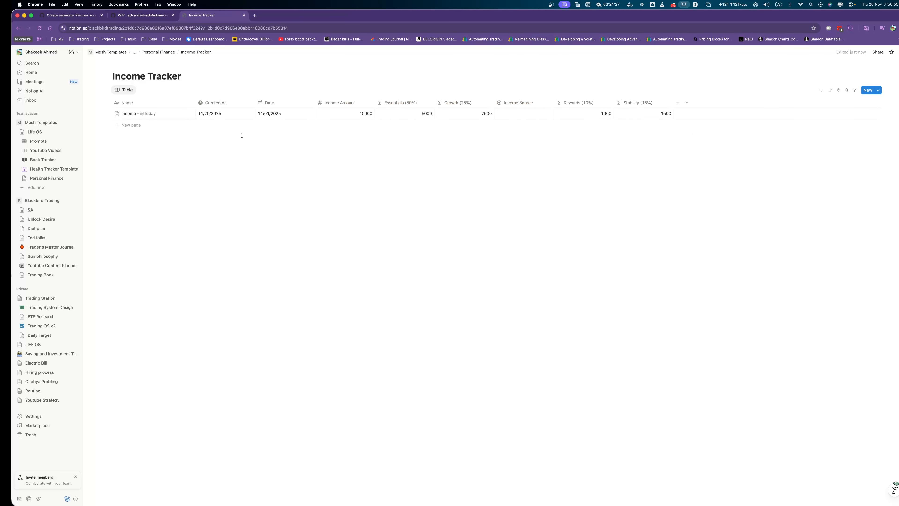
Hide the Created At column and reorder the others as Date, Income Amount, Income Source, Essentials, Growth, Stability, Rewards.
click(222, 103)
click(215, 189)
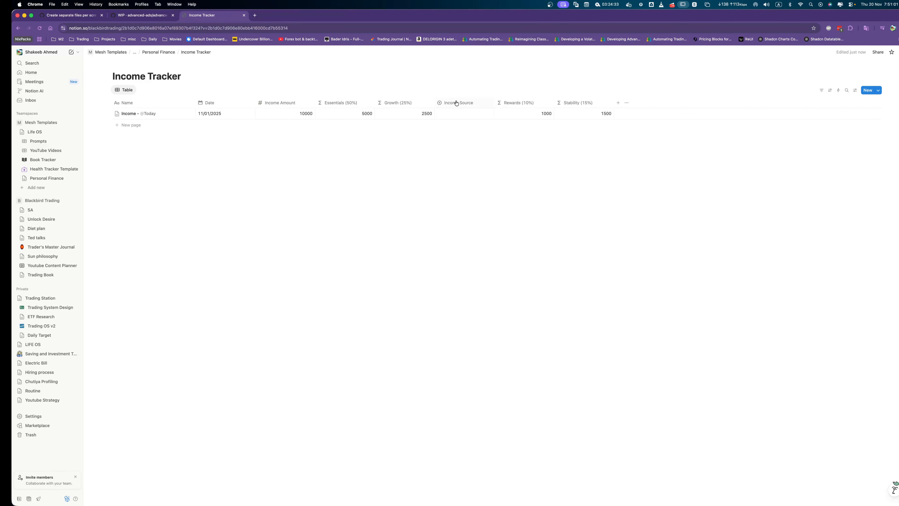
drag(457, 103, 345, 103)
drag(537, 103, 581, 104)
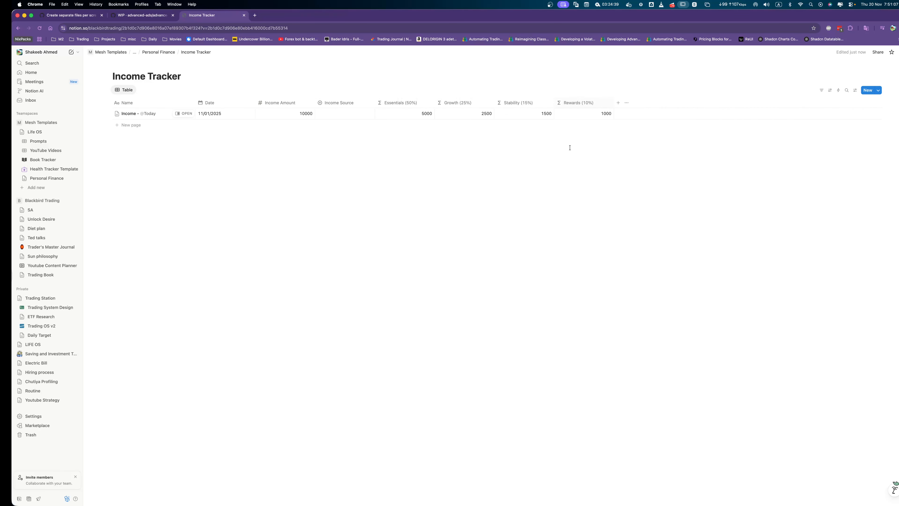
Create a "Salary" option in Income Source and assign it to the 11/01/2025 income entry.
click(329, 106)
click(345, 114)
click(346, 114)
text(S)
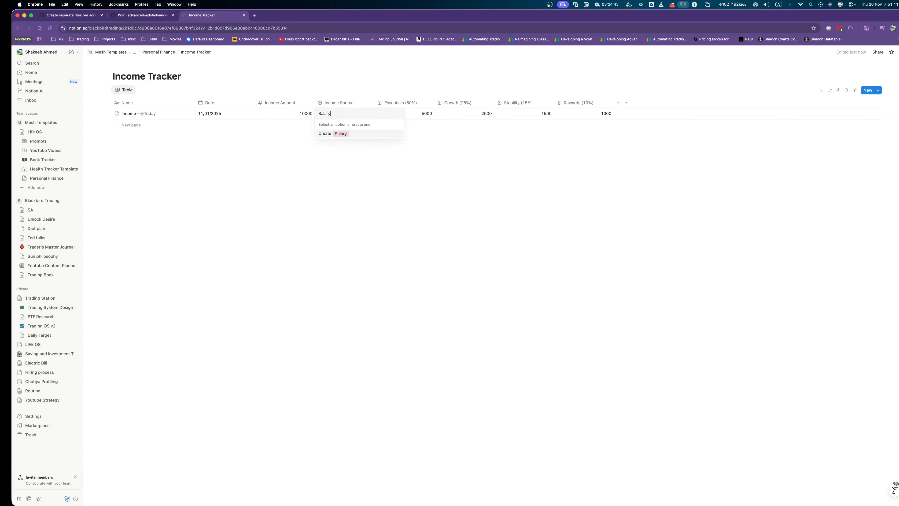
text(alary)
key(Return)
click(393, 166)
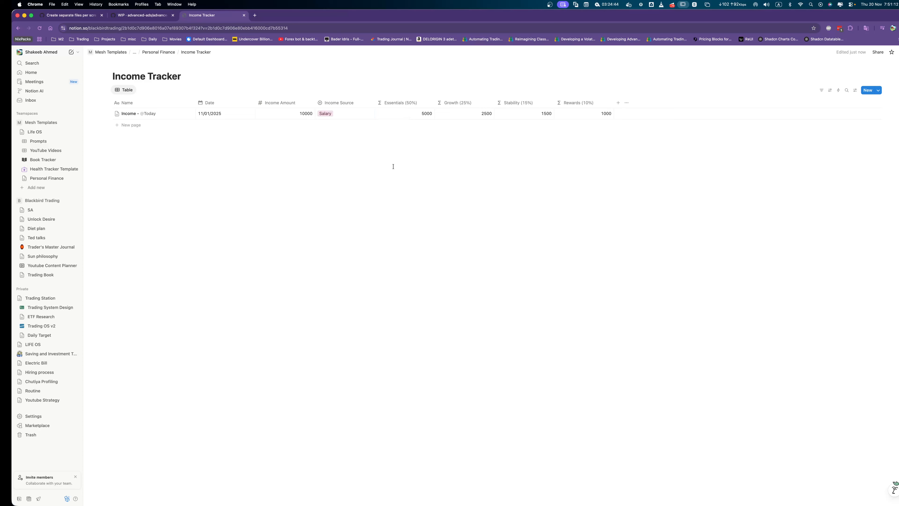
click(130, 126)
click(341, 127)
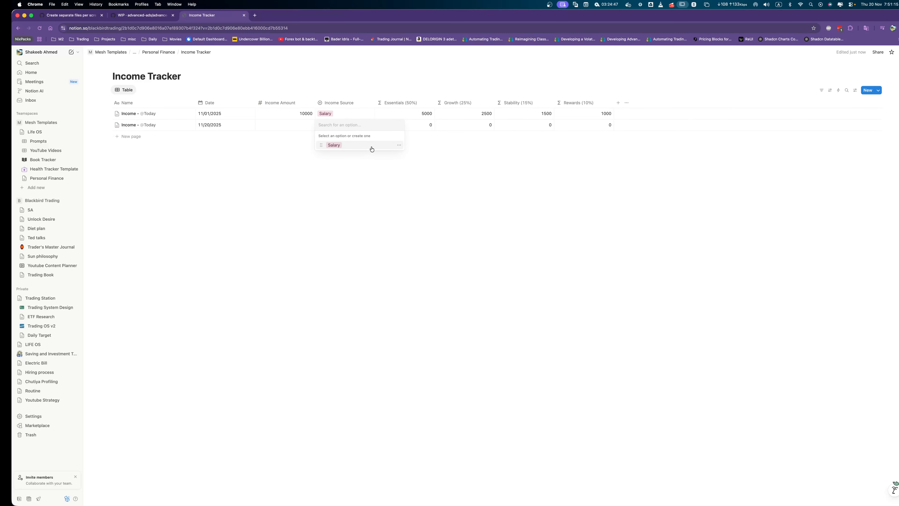
key(Escape)
click(107, 126)
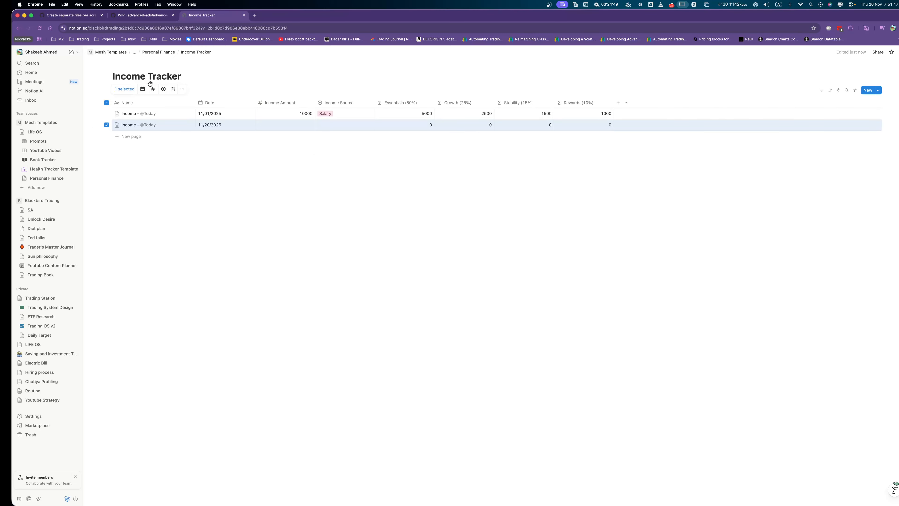
click(172, 89)
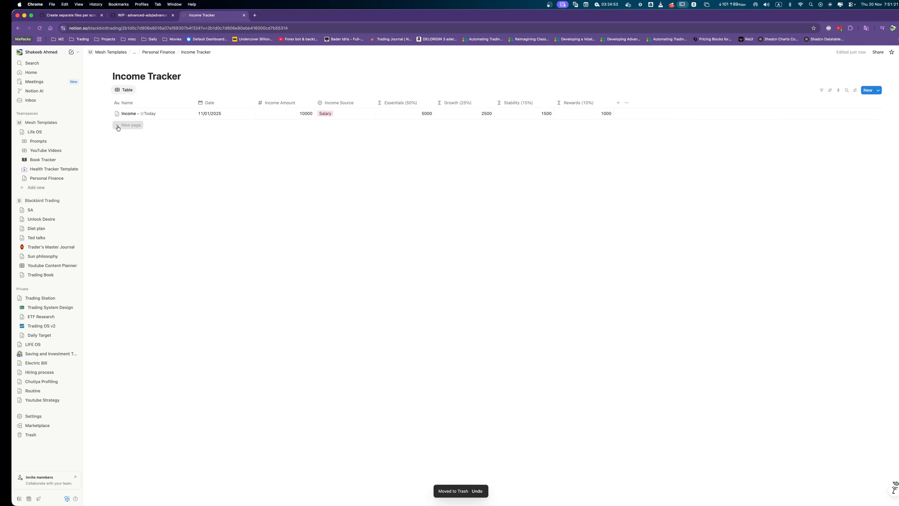
Add a second income entry and assign it a newly created "Trading" option as its Income Source.
click(130, 125)
click(337, 124)
text(Trading)
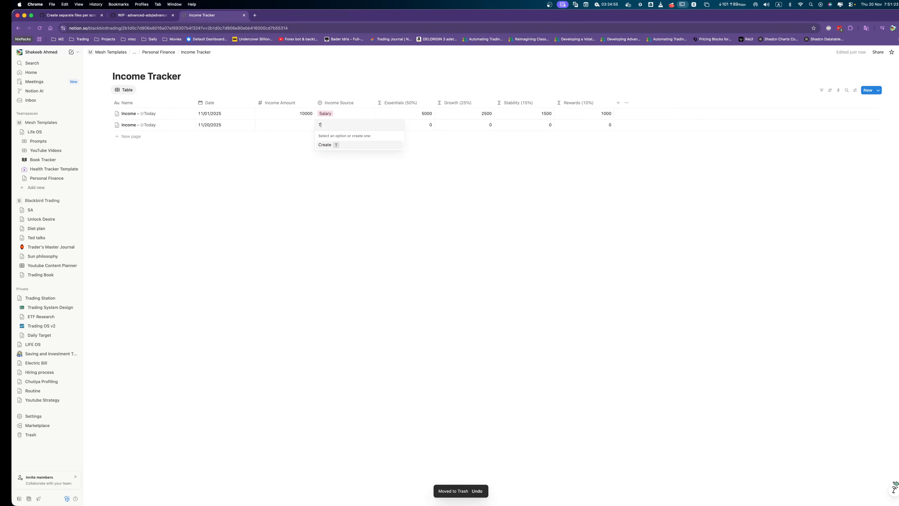
key(Return)
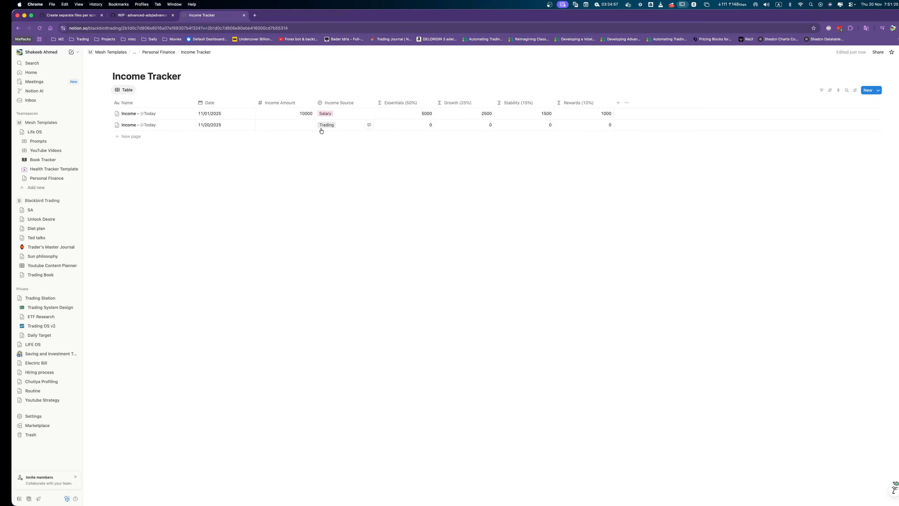
Change the colour of the Trading option in Income Source to green.
click(322, 127)
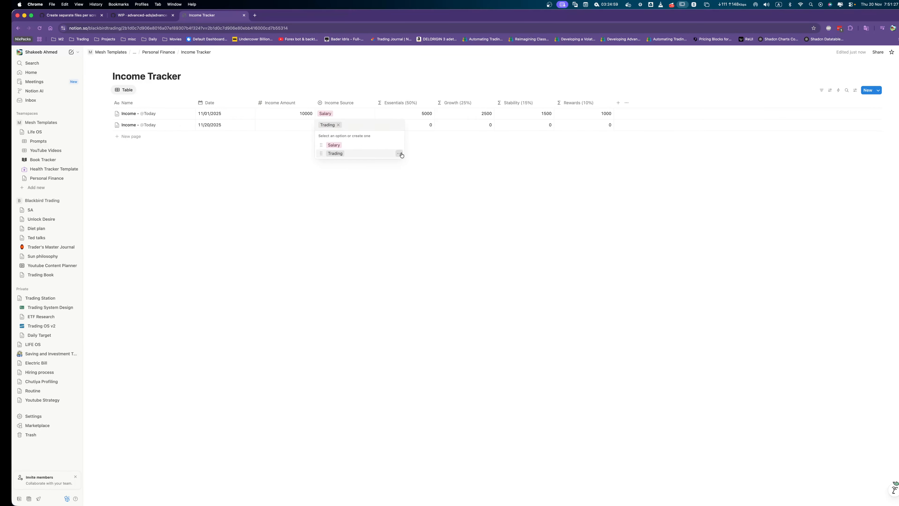
click(399, 153)
click(418, 243)
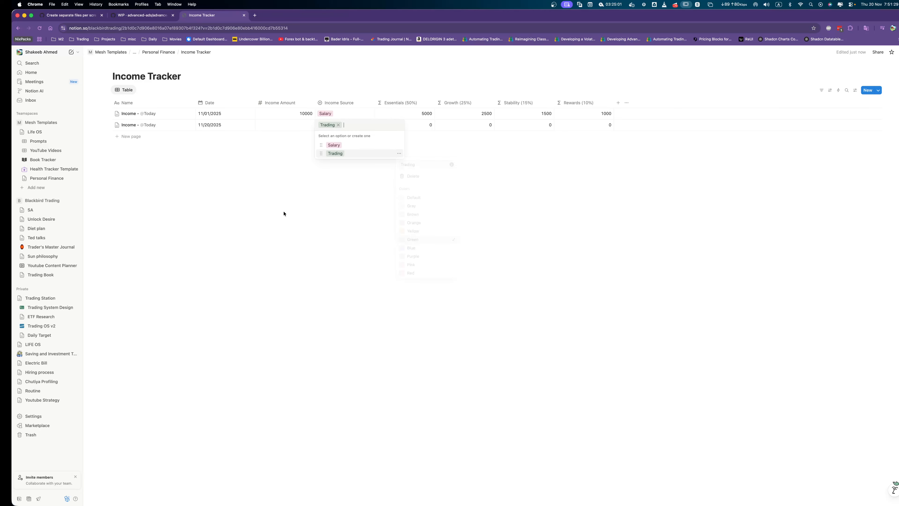
key(Escape)
Set the Income Amount of the Trading entry to 5000.
click(273, 127)
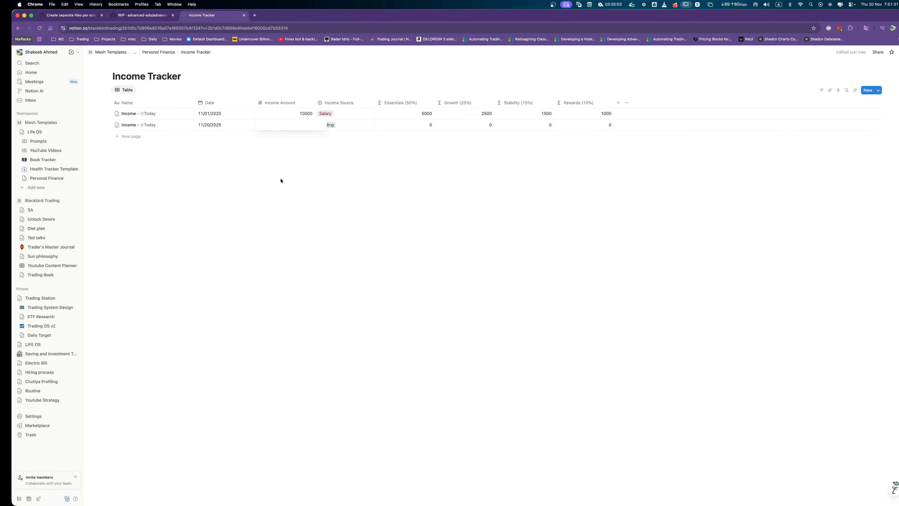
text(5000)
key(Return)
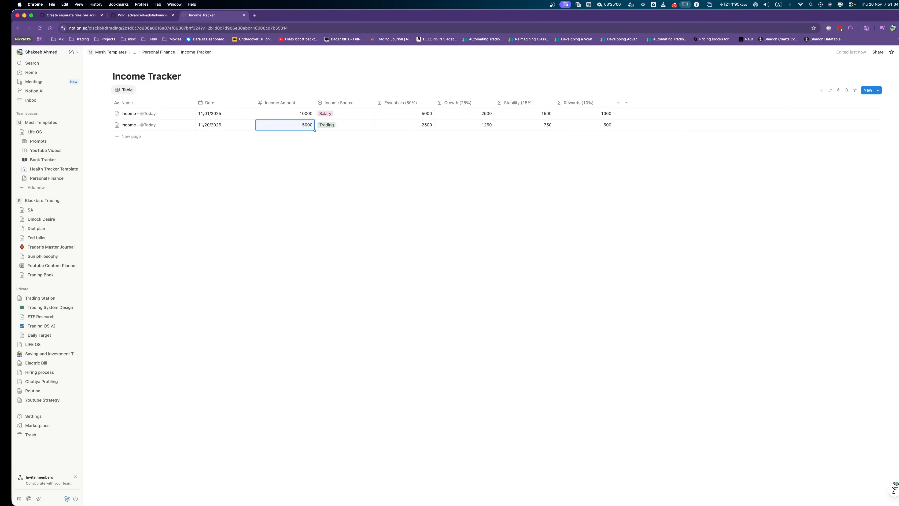
click(420, 128)
click(333, 143)
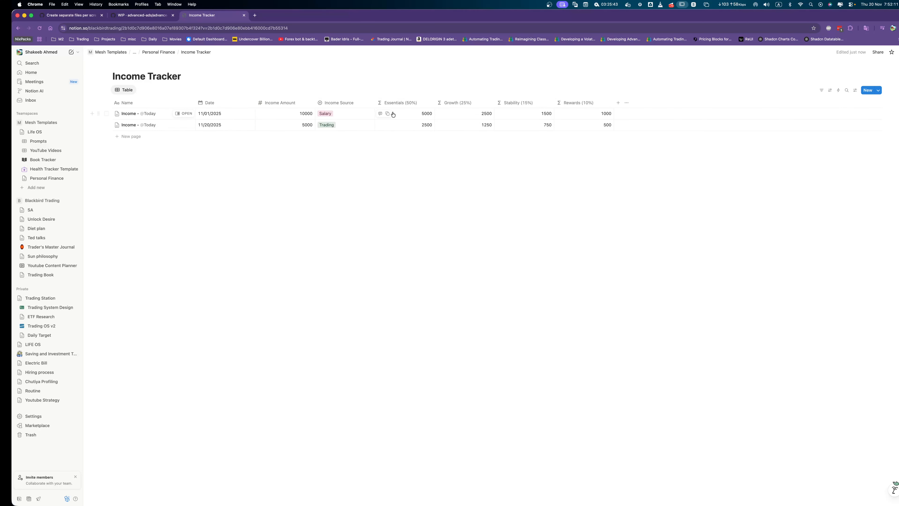
On the Personal Finance page, move the Income to-do to the top of the checklist and check it off.
click(167, 53)
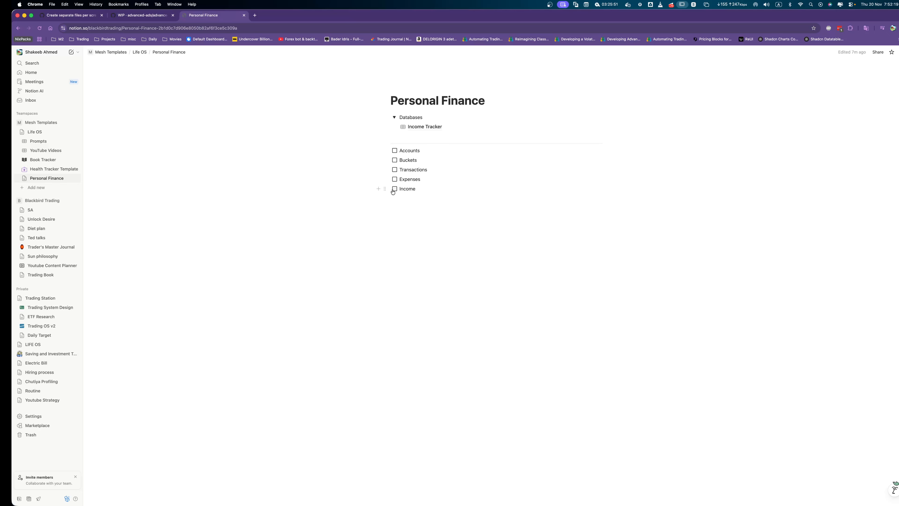
drag(385, 188, 395, 152)
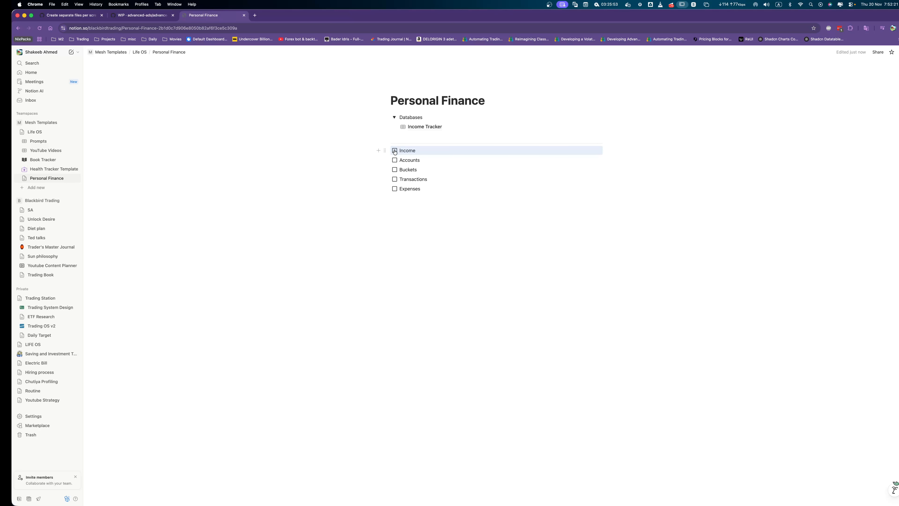
click(395, 151)
click(443, 230)
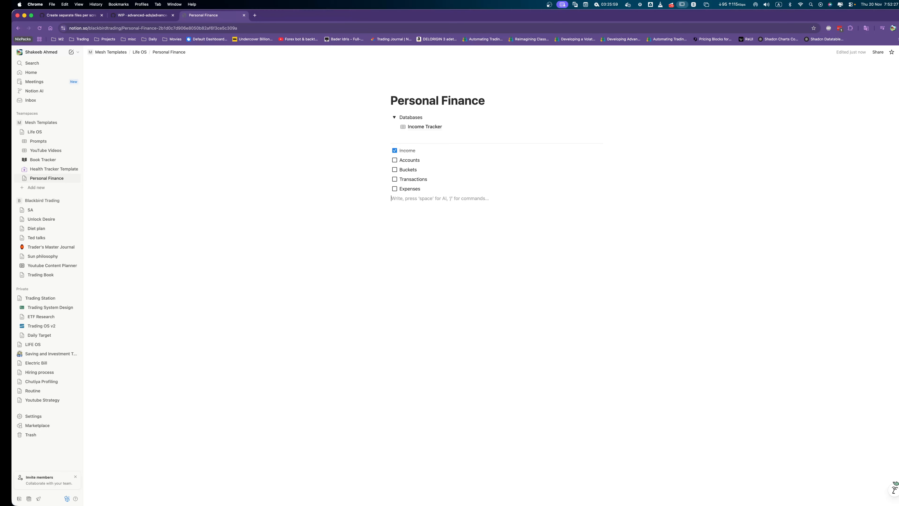
Insert a new full-page database on the line below Income Tracker on the Personal Finance page.
key(super+Tab)
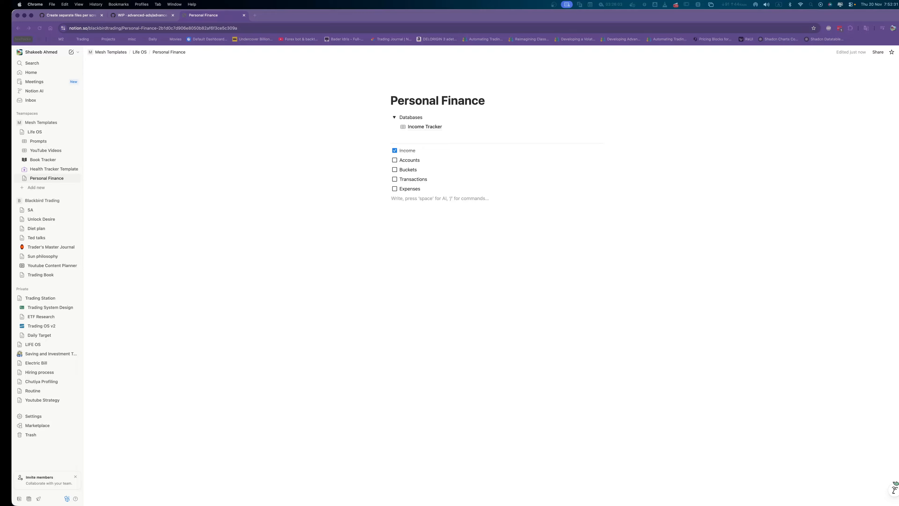
click(455, 134)
click(455, 134)
text(/)
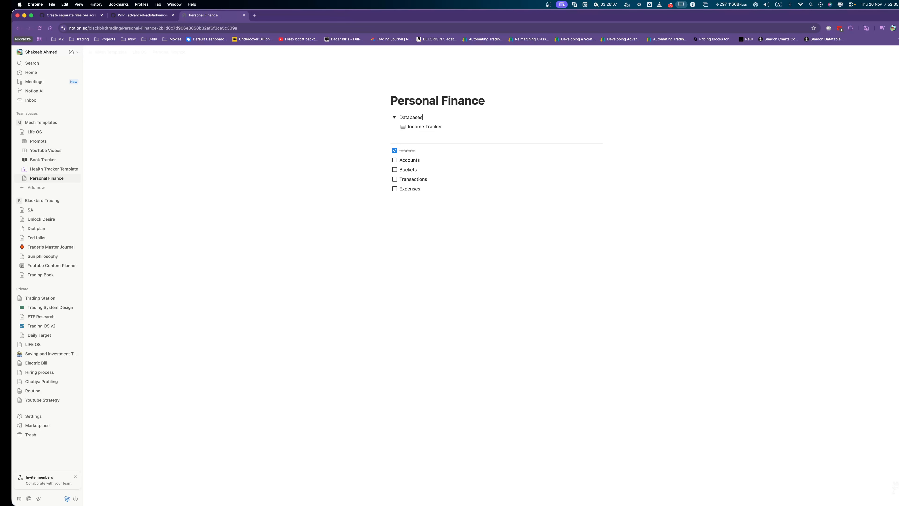
key(BackSpace)
key(BackSpace)
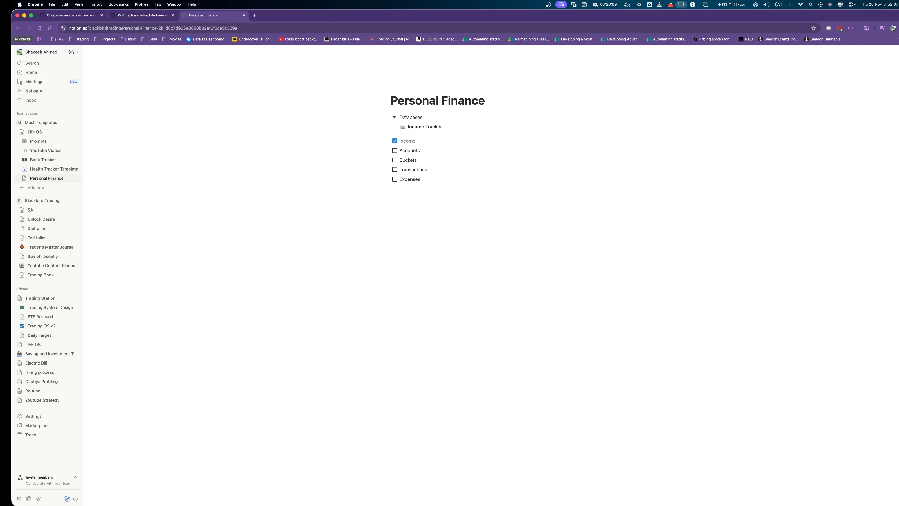
key(Return)
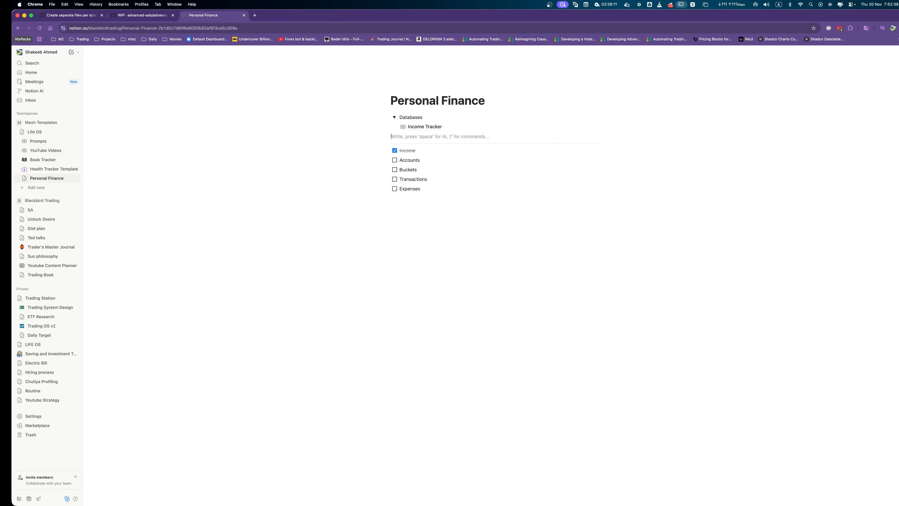
text(/)
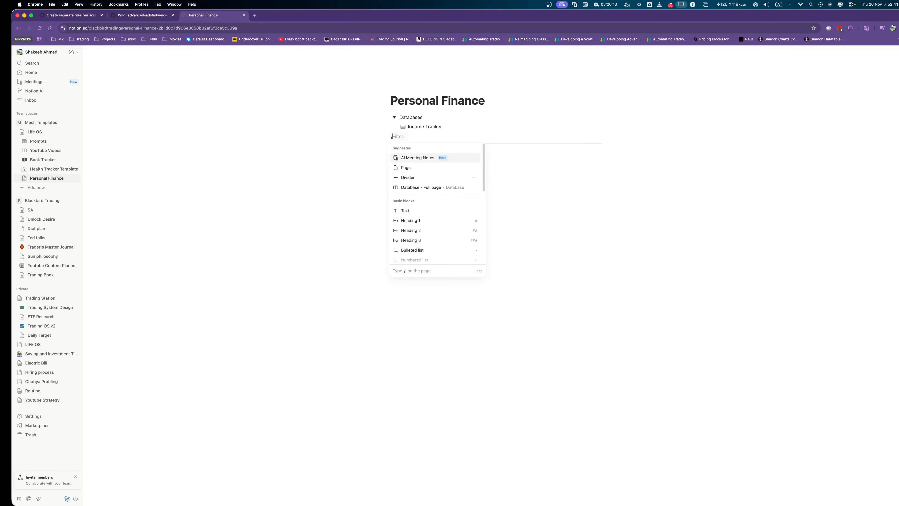
text(db)
key(Down)
key(Down)
key(Return)
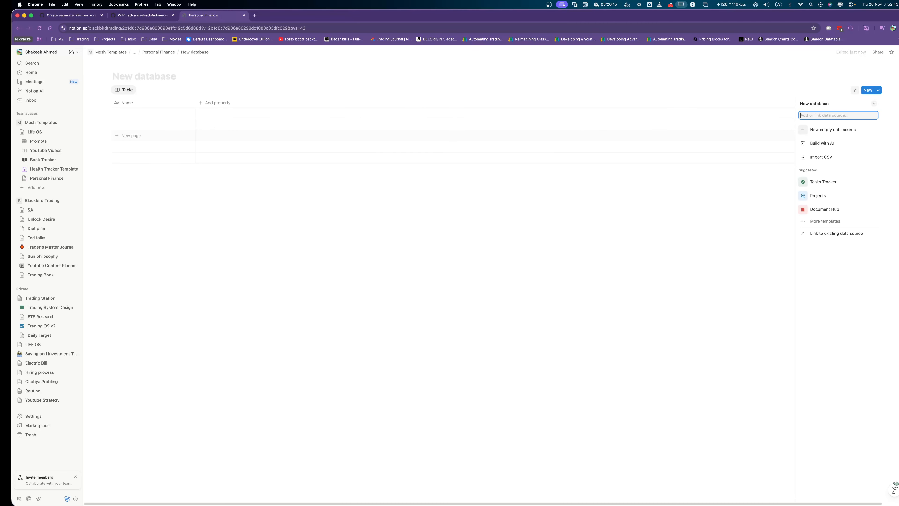
Title the new database "Accounts".
text(A)
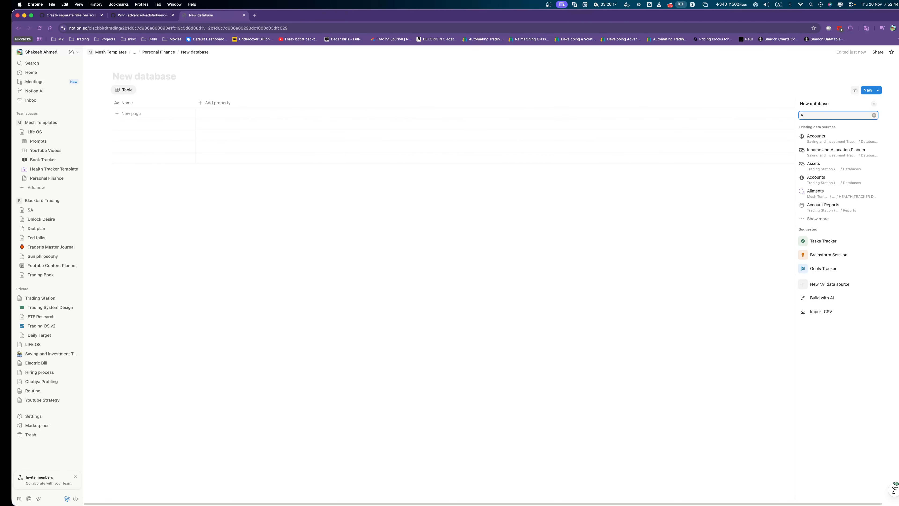
click(144, 76)
text(Acc)
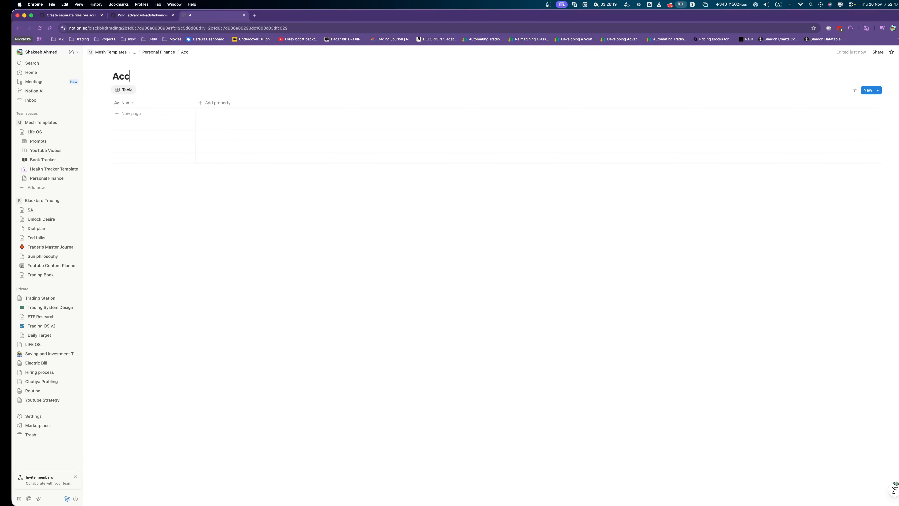
text(ounts)
Start a new template in the Accounts database and add the suggested Account Type and Account Status properties.
click(878, 91)
click(822, 121)
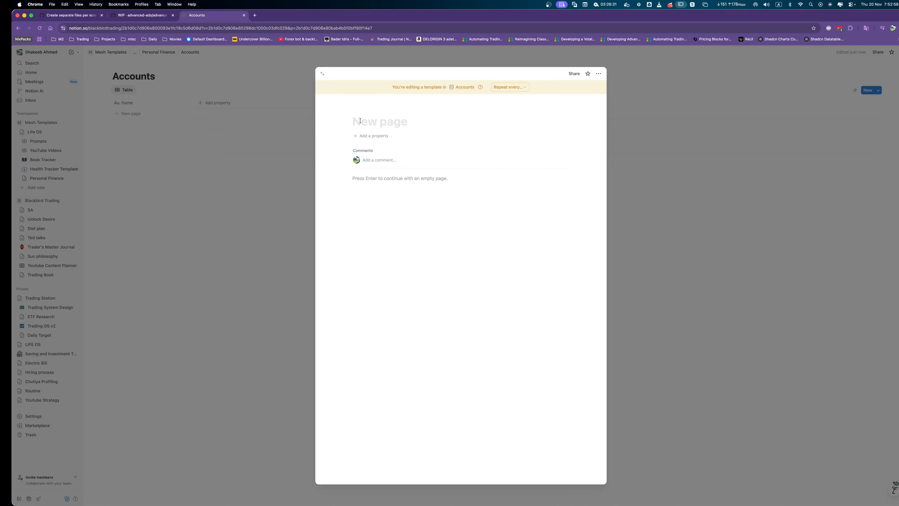
click(370, 136)
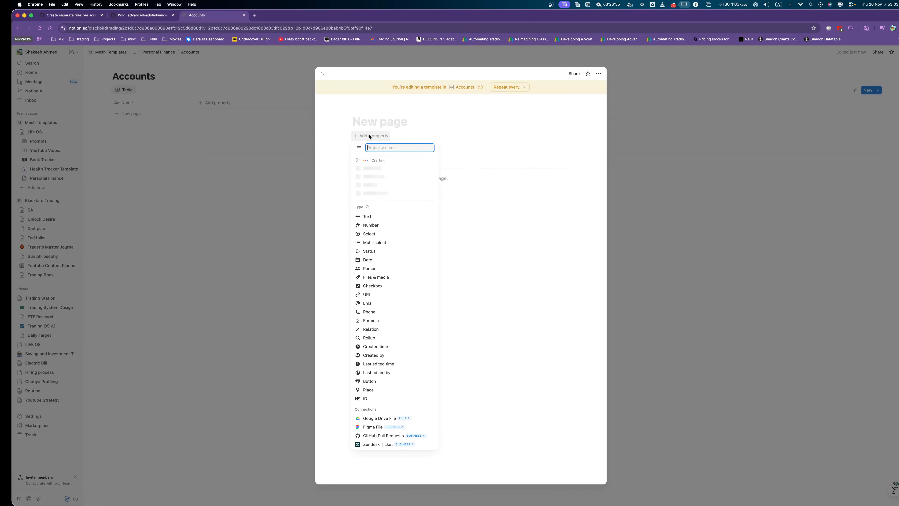
click(381, 168)
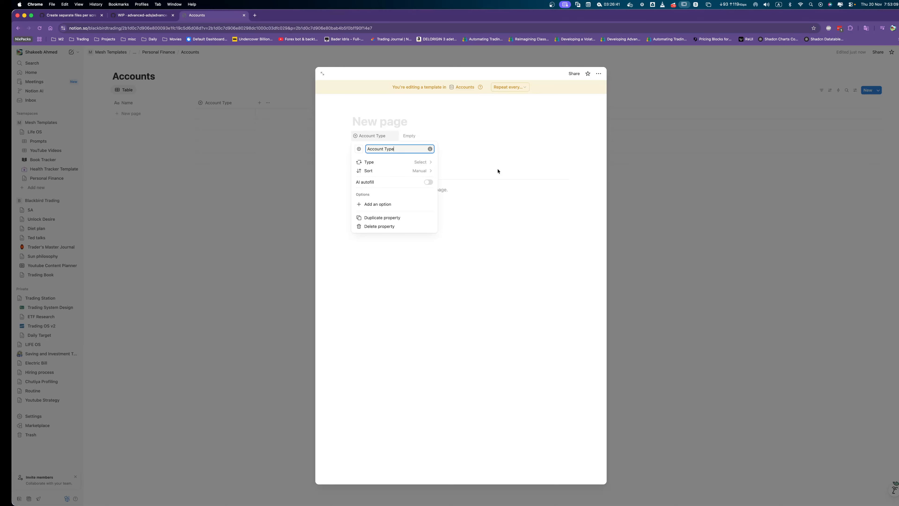
click(469, 171)
click(368, 149)
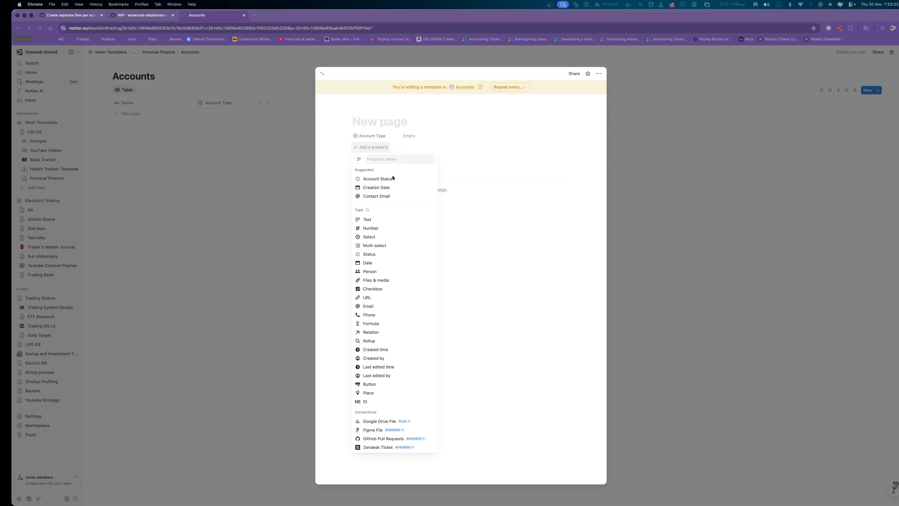
click(379, 179)
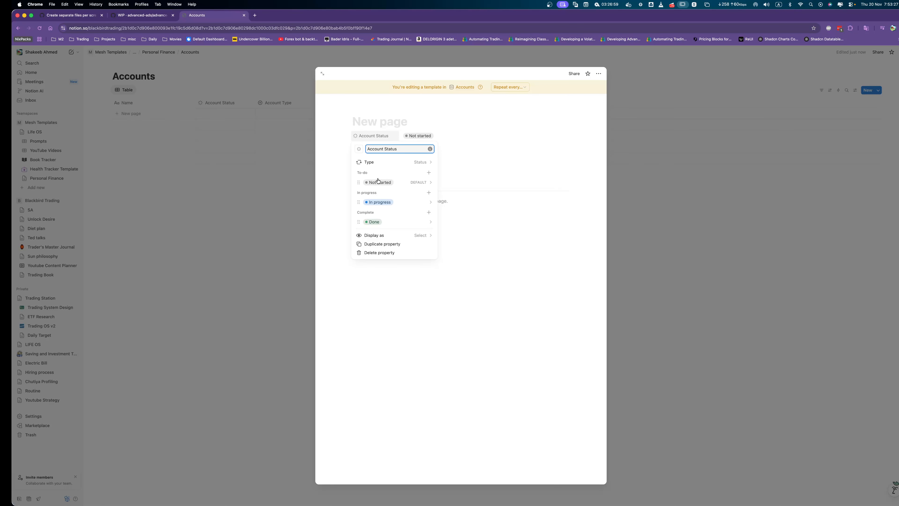
In the Account Status property, rename the In progress option to "Using" and the Done option to "Closed".
click(388, 182)
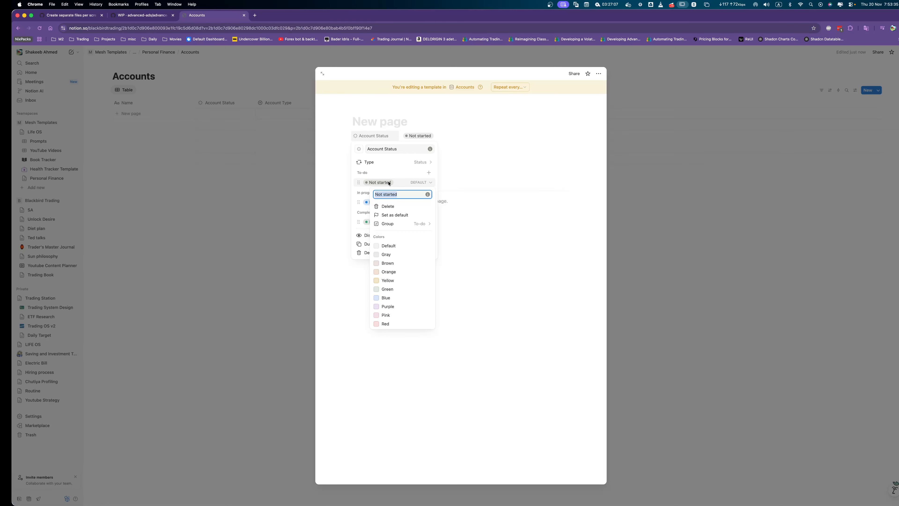
key(Escape)
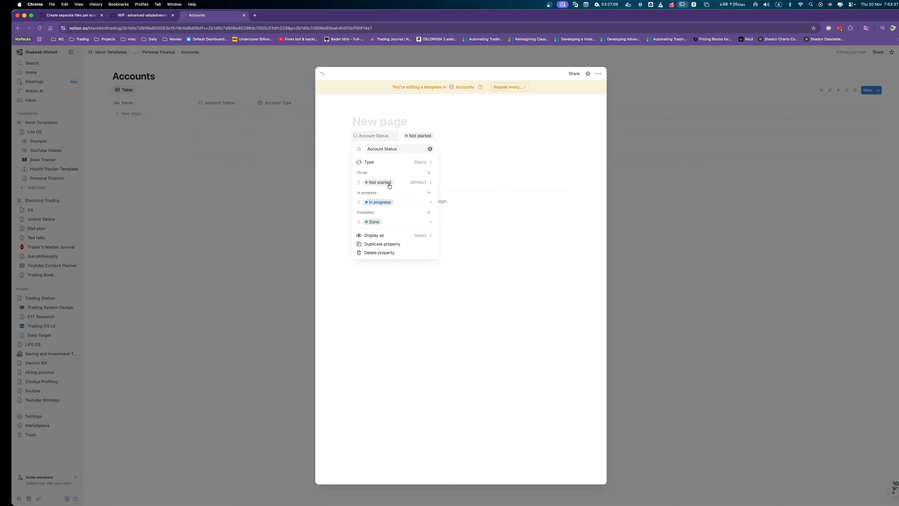
click(380, 203)
text(Using)
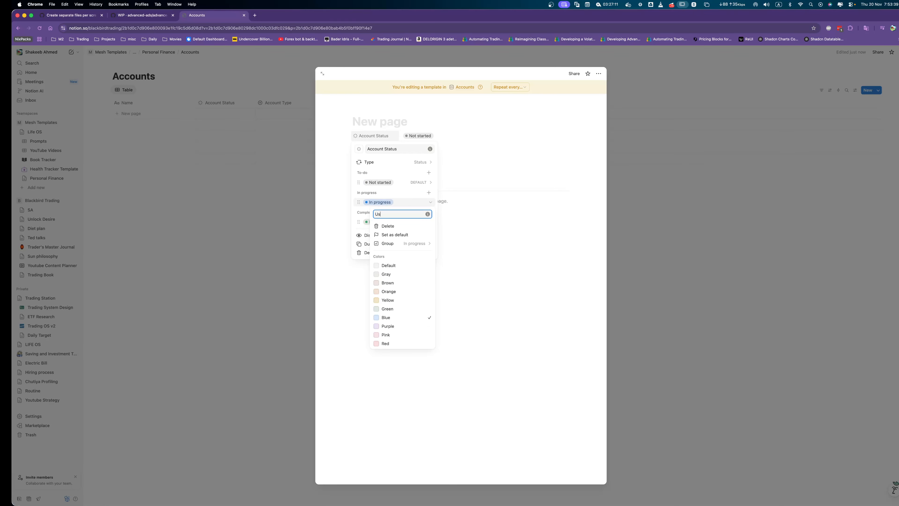
key(Return)
click(377, 225)
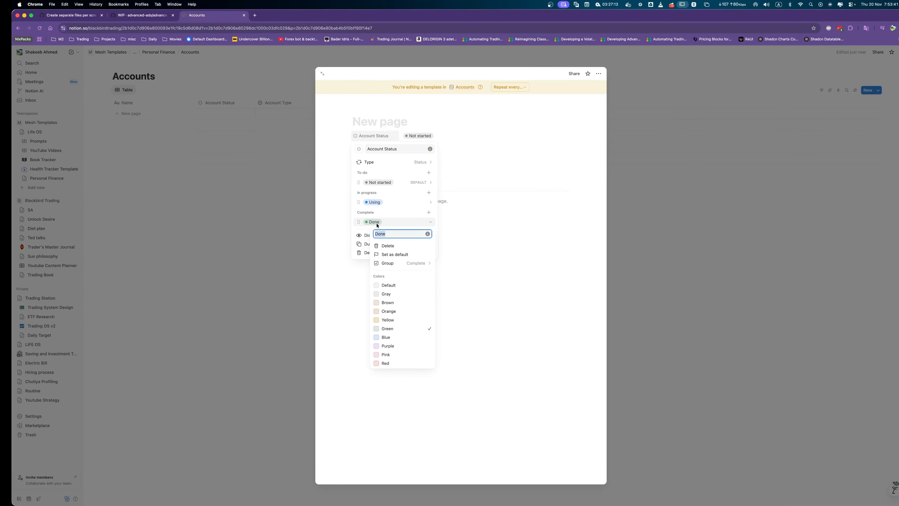
text(Closed)
key(Return)
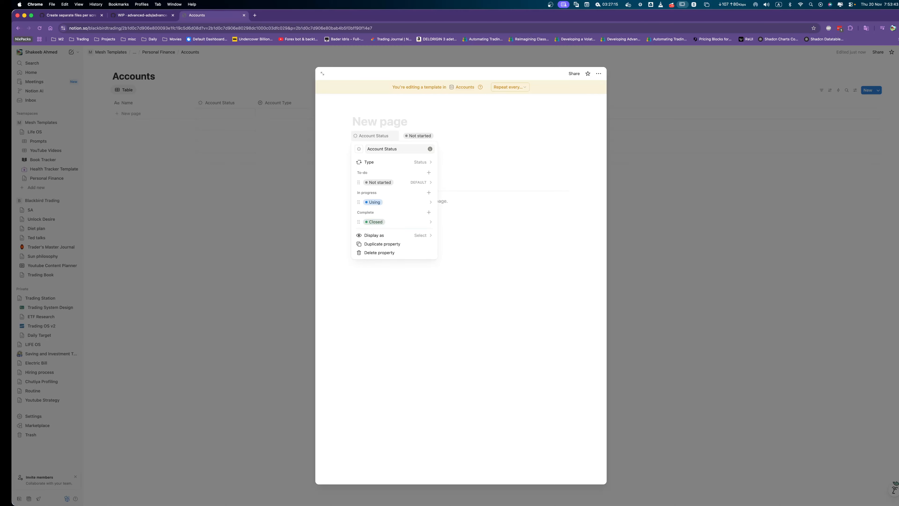
Set the color of the Closed status option to red and finish editing the Account Status property.
click(397, 222)
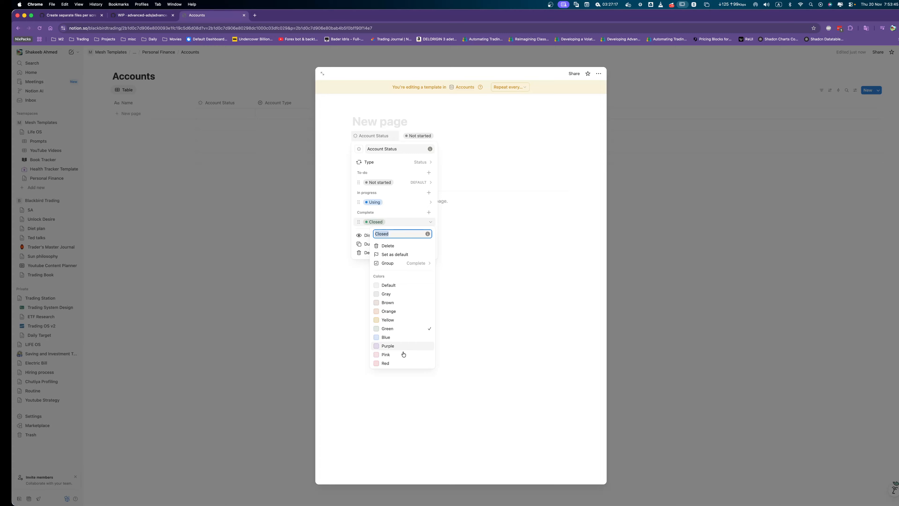
click(406, 363)
click(493, 317)
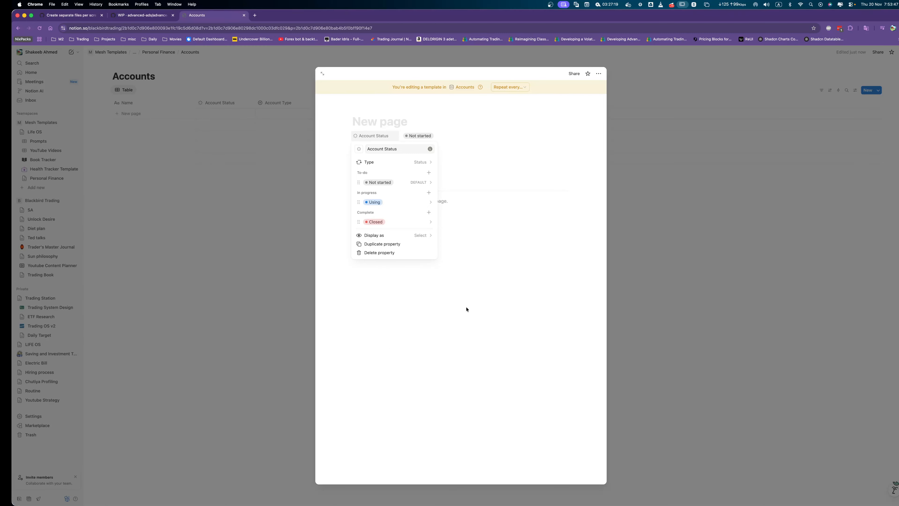
click(468, 309)
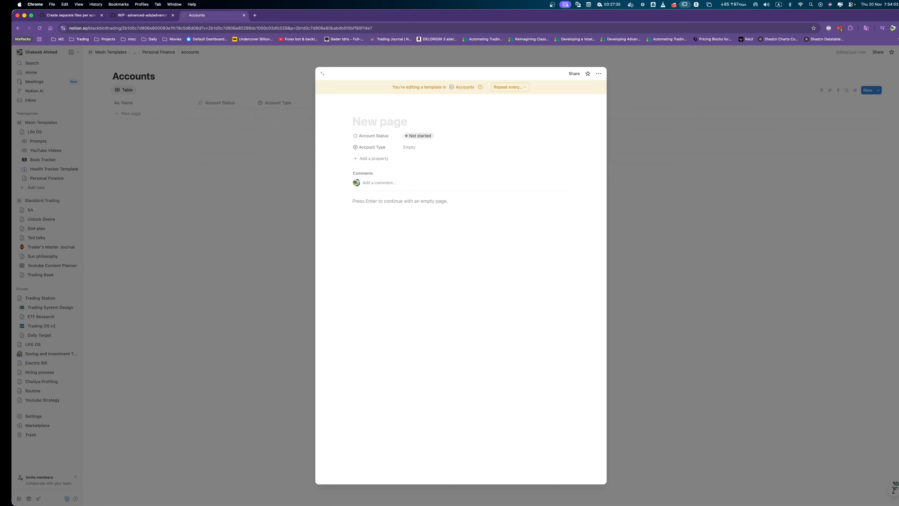
Leave the template and name the first entry in the Accounts table "Faysal Bank".
click(255, 177)
click(162, 114)
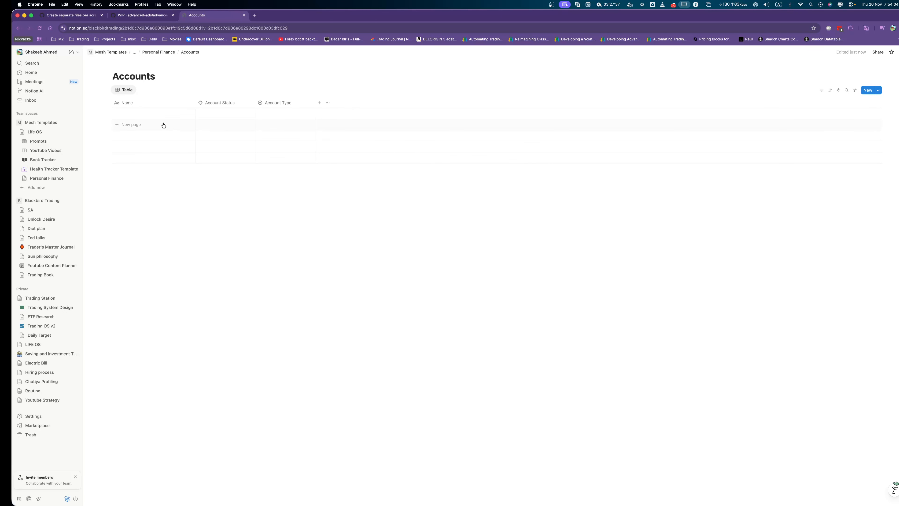
text(Faysal Bank)
key(Tab)
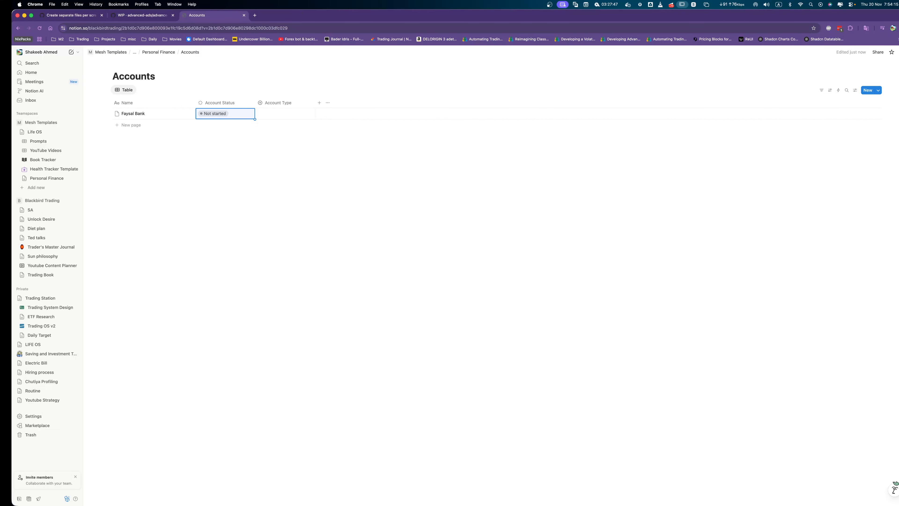
click(307, 157)
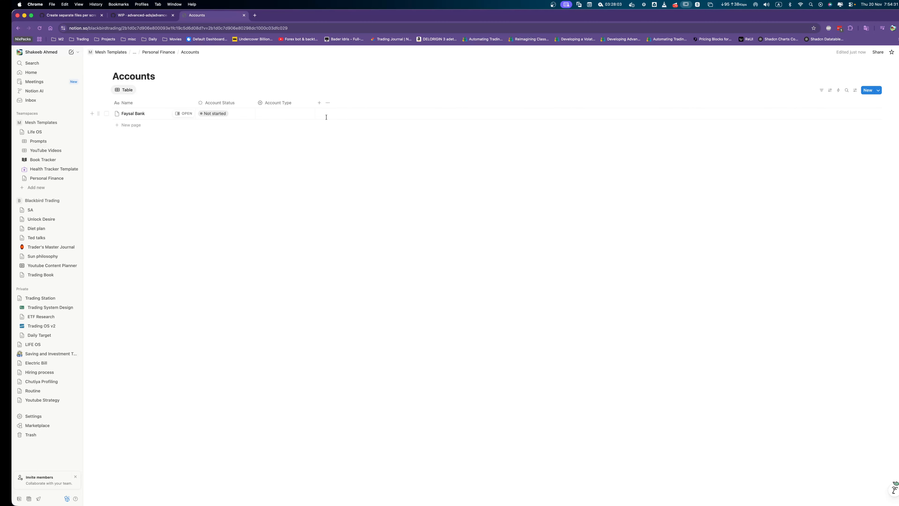
Make the New page template the default for all views in the Accounts database.
click(879, 90)
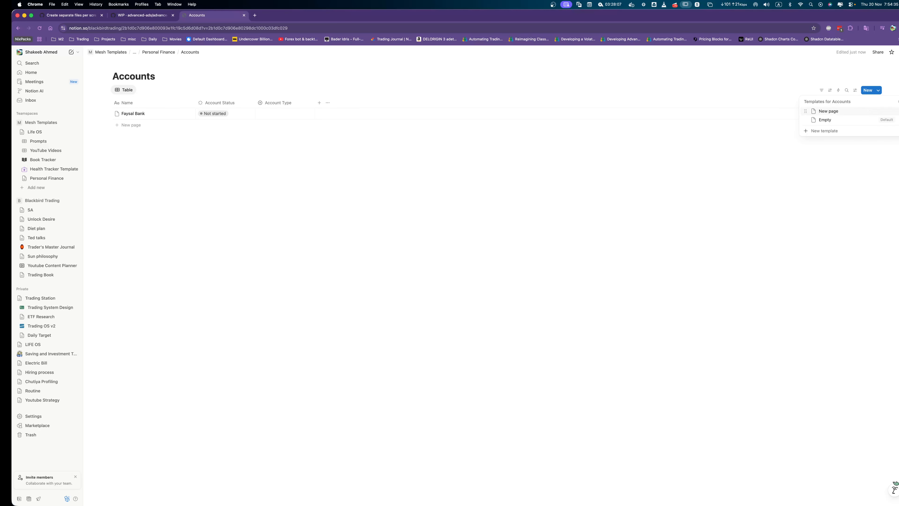
click(885, 112)
click(870, 122)
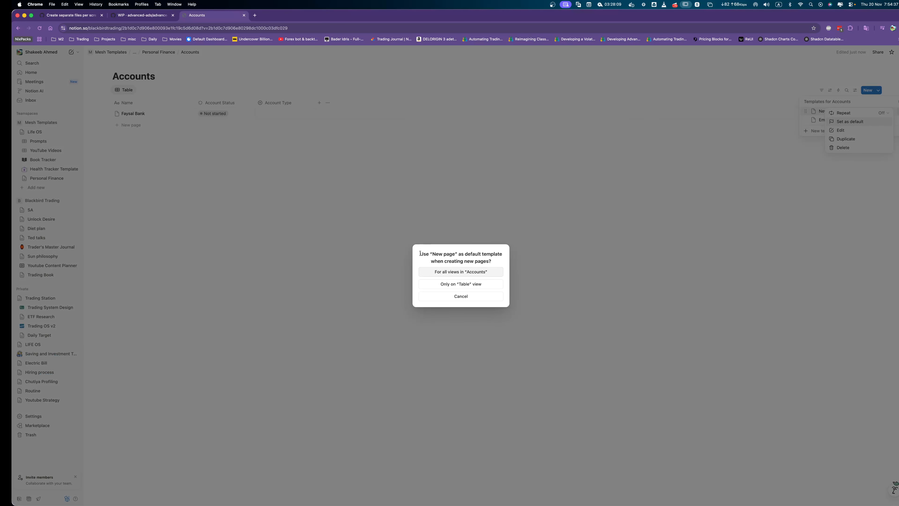
click(469, 273)
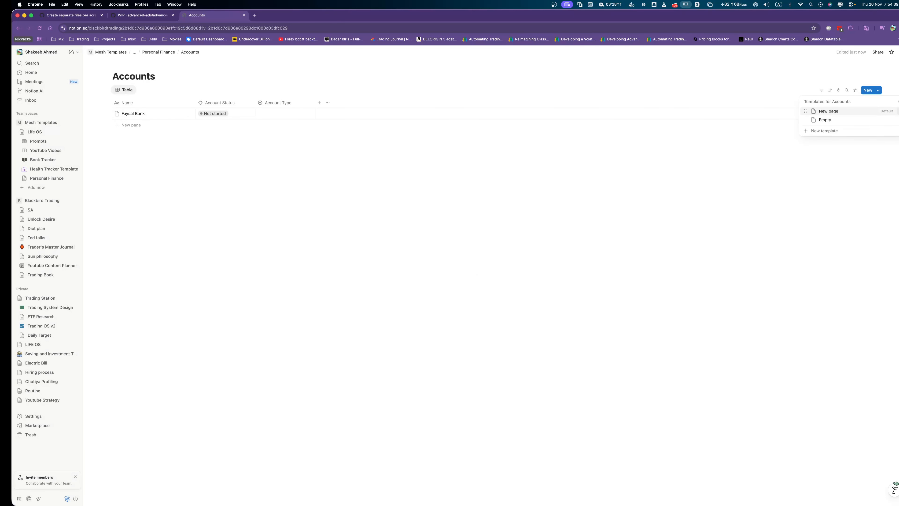
click(889, 111)
click(841, 131)
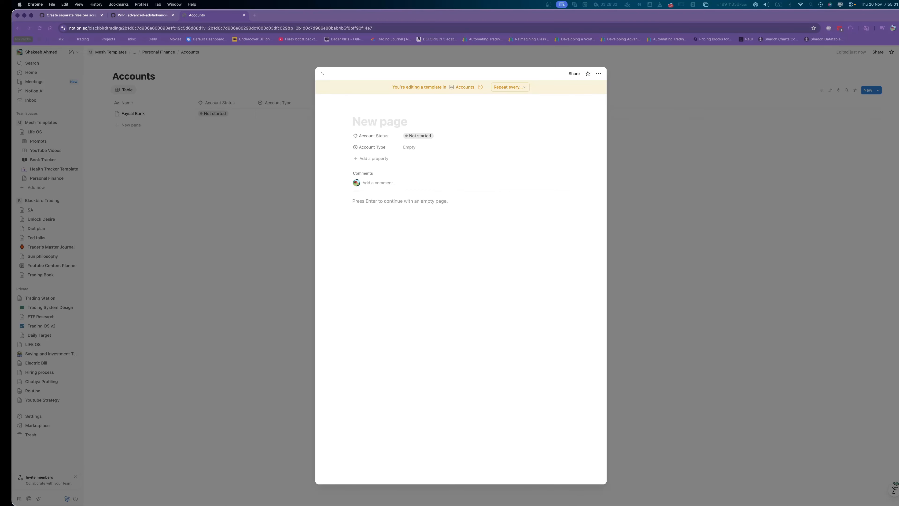
click(376, 158)
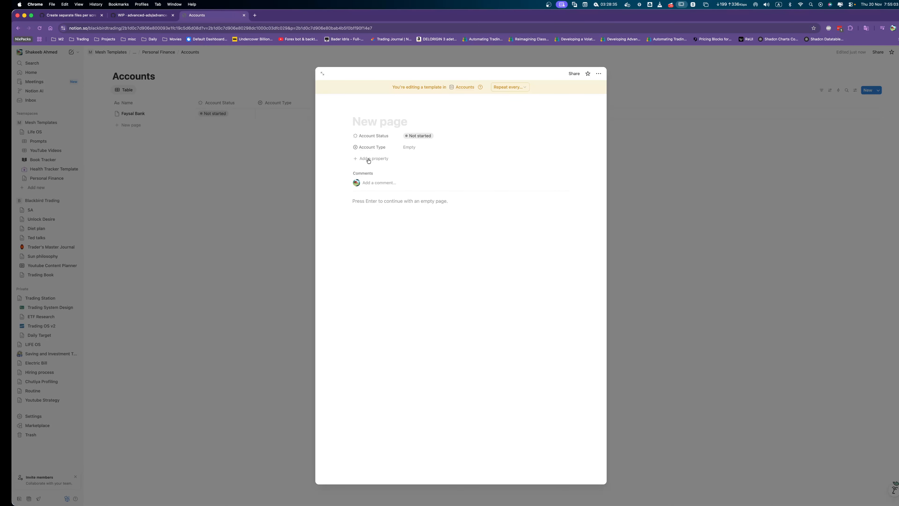
click(184, 158)
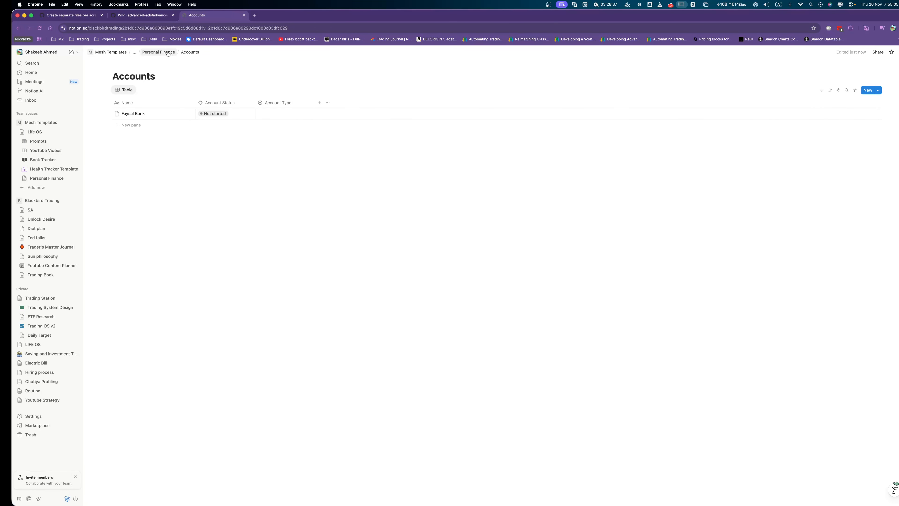
On the Personal Finance page, move Accounts inside the Databases toggle and insert a new full-page database below it.
click(166, 52)
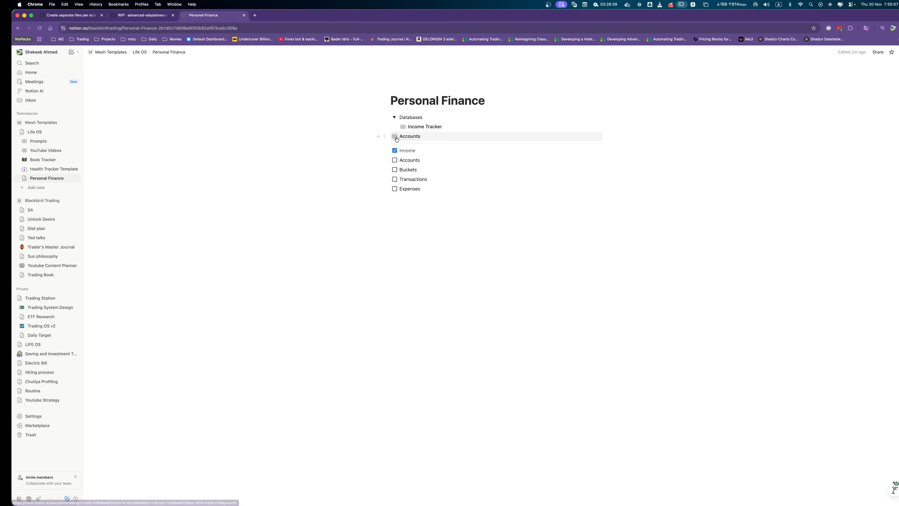
drag(384, 136, 404, 137)
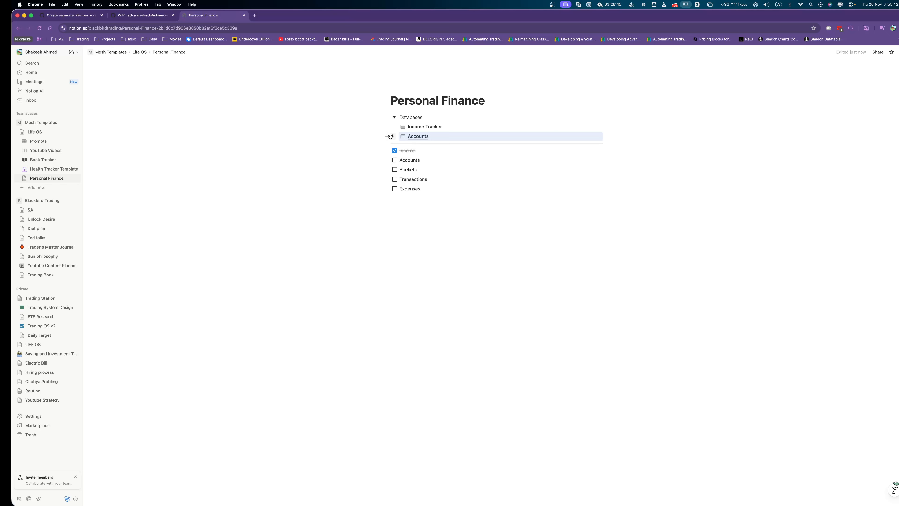
click(387, 136)
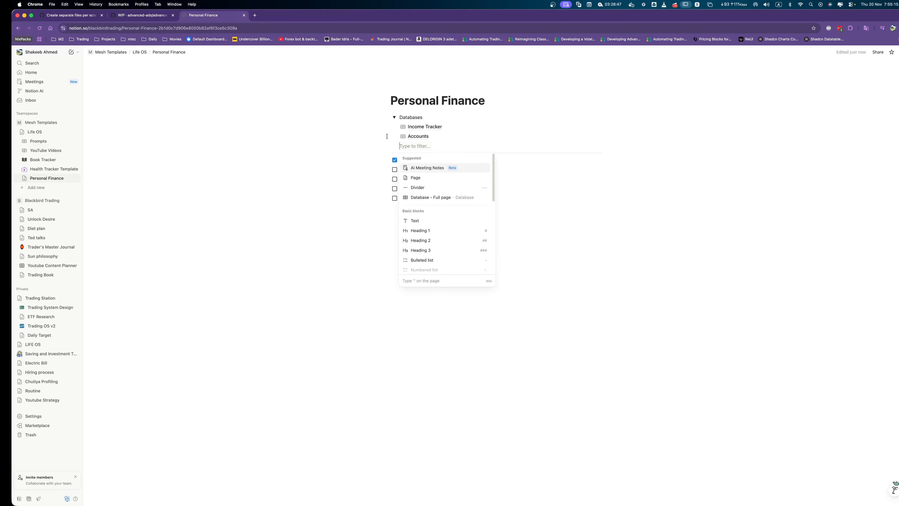
text(/da)
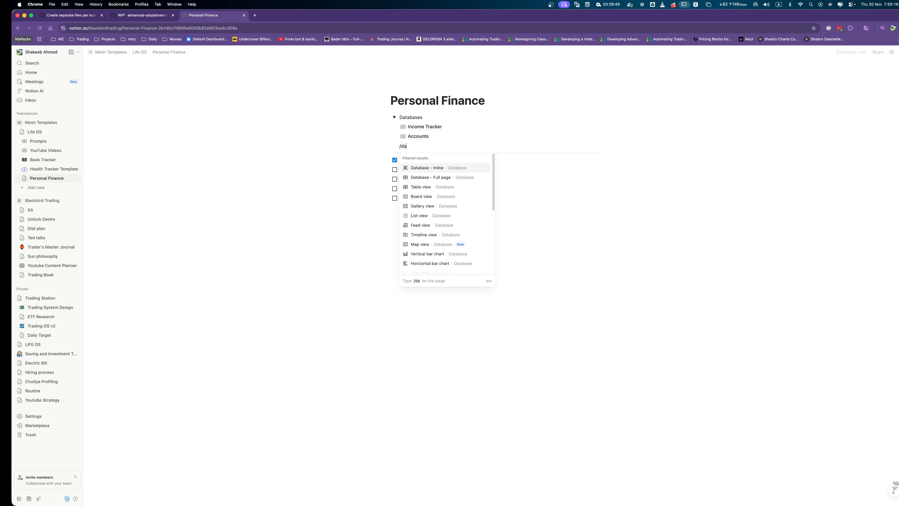
key(Down)
key(Return)
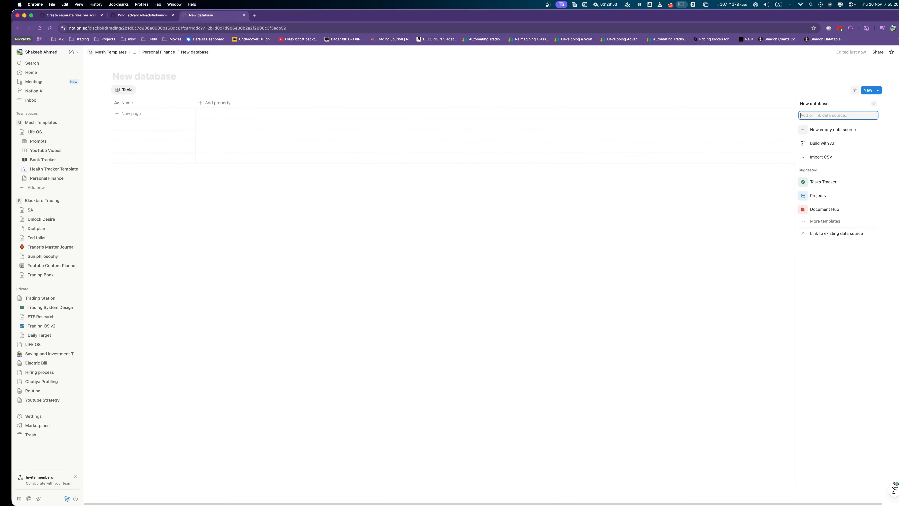
Title the new database "Transactions".
click(159, 79)
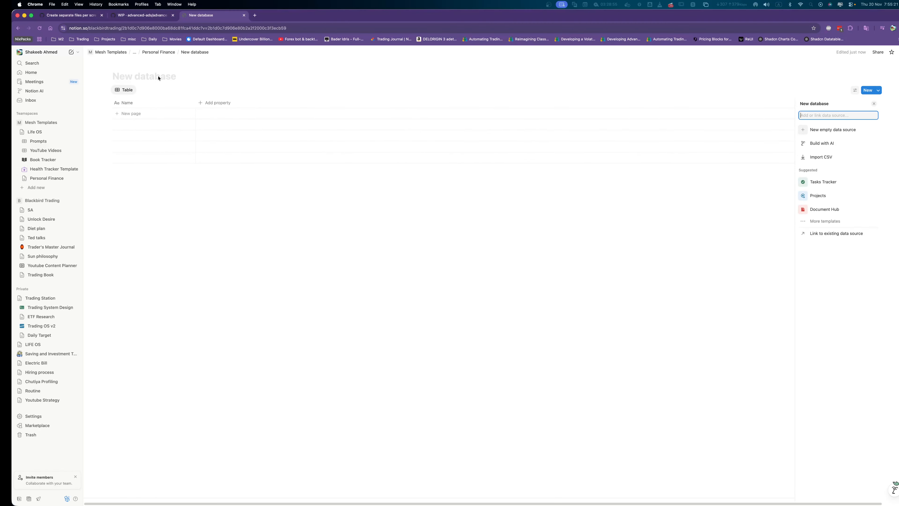
text(Transactions)
click(153, 77)
text(Transactions)
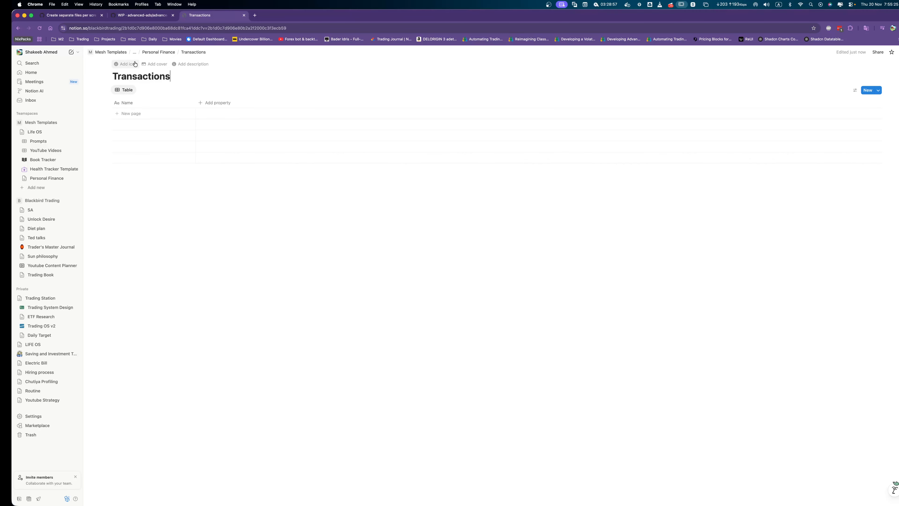
Give the Transactions page a pencil-with-lines icon, searching the icon set for "note", "text" and "pen".
click(126, 64)
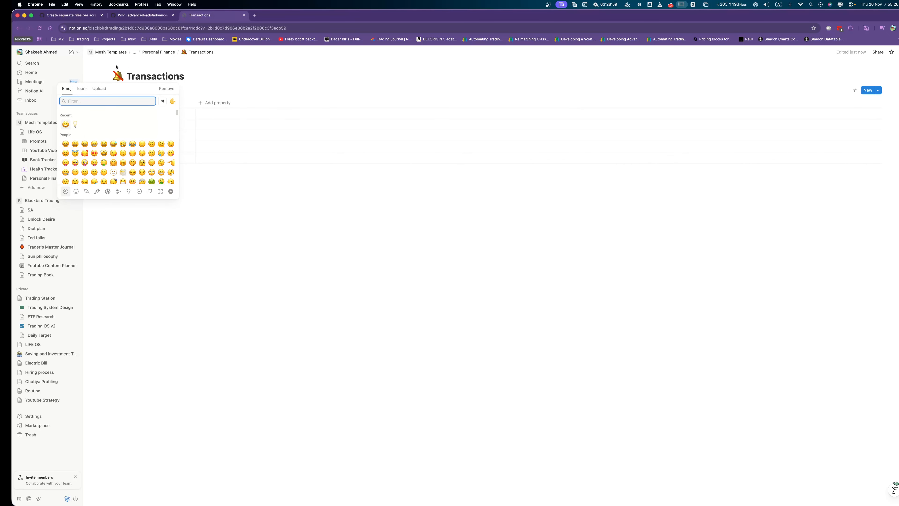
click(82, 88)
text(note)
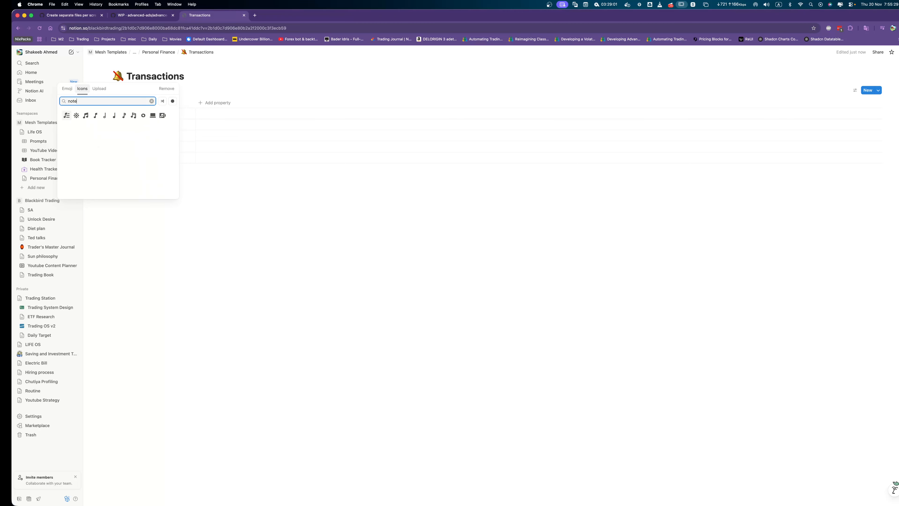
key(BackSpace)
key(BackSpace)
key(BackSpace)
key(BackSpace)
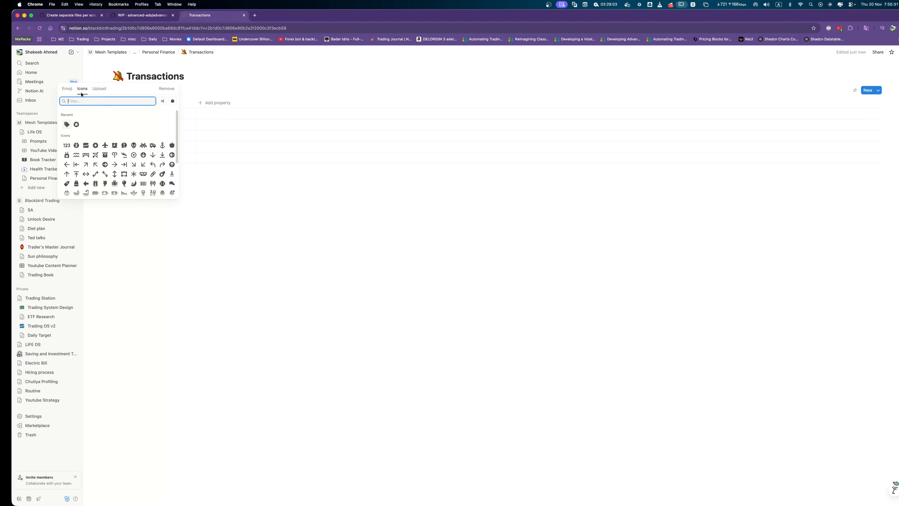
text(text)
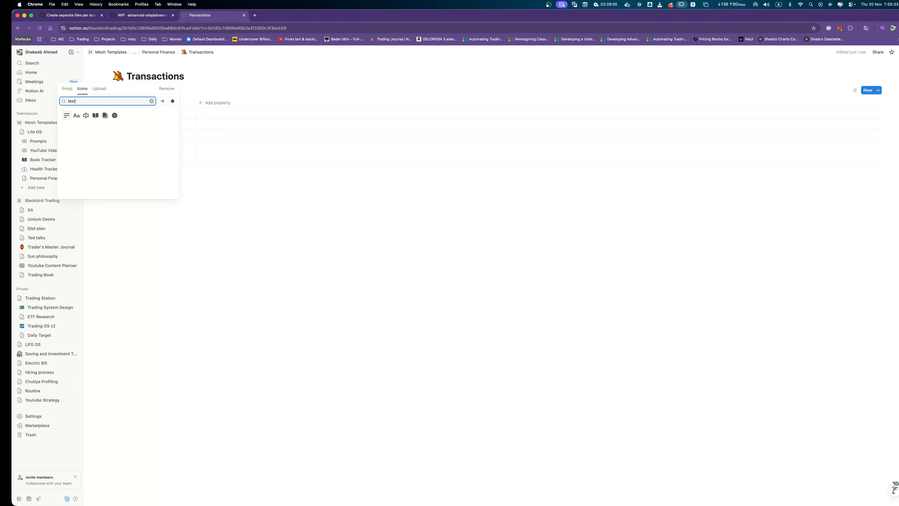
key(BackSpace)
key(BackSpace)
key(BackSpace)
key(BackSpace)
text(pen)
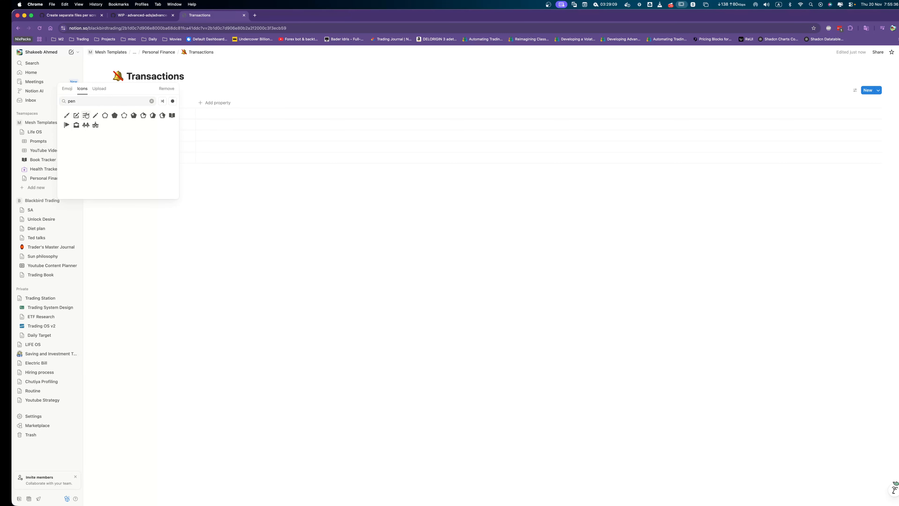
click(85, 115)
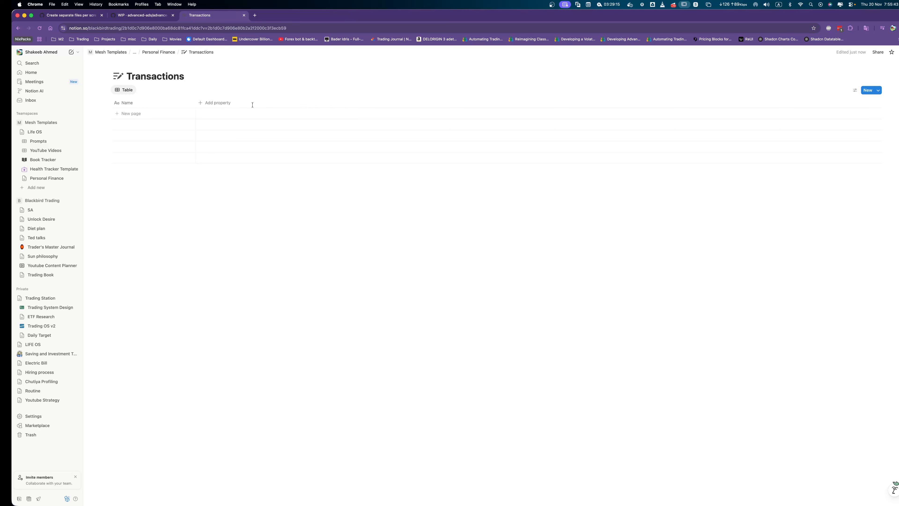
Add a Select property named "Type" to the Transactions table.
click(213, 104)
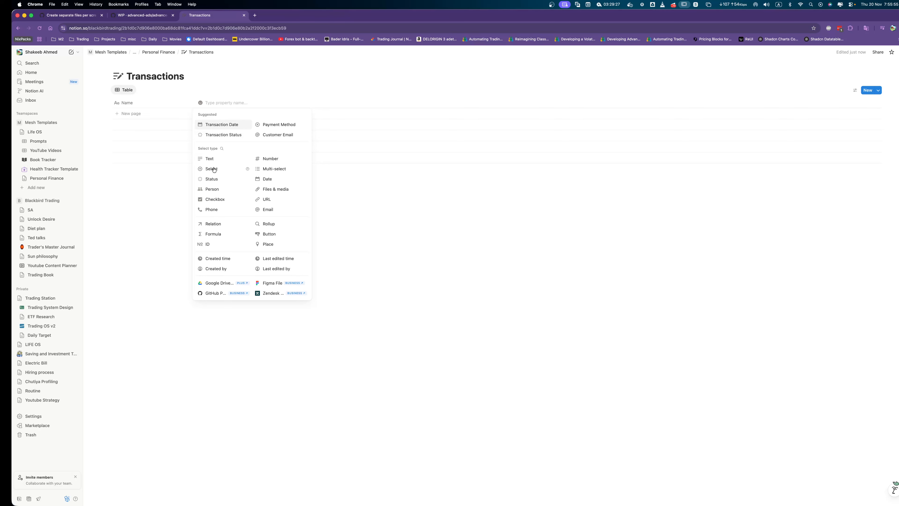
click(214, 169)
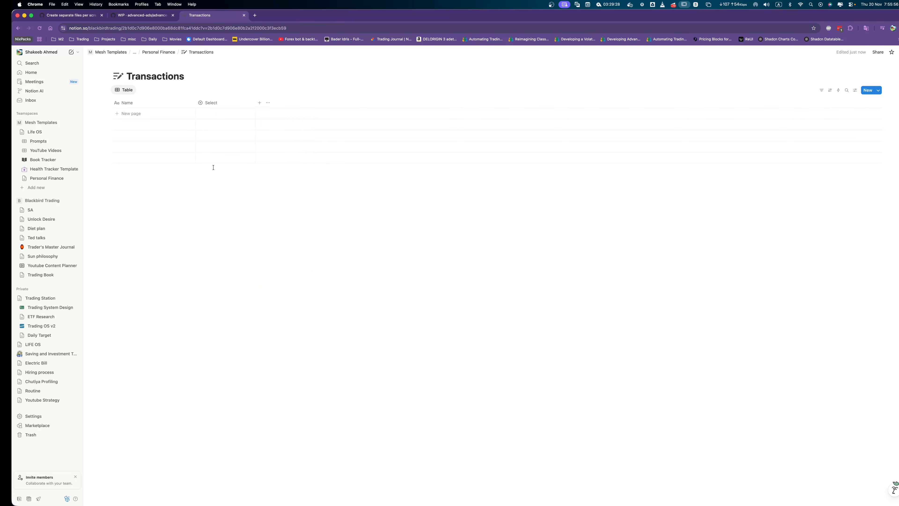
click(217, 103)
text(Type)
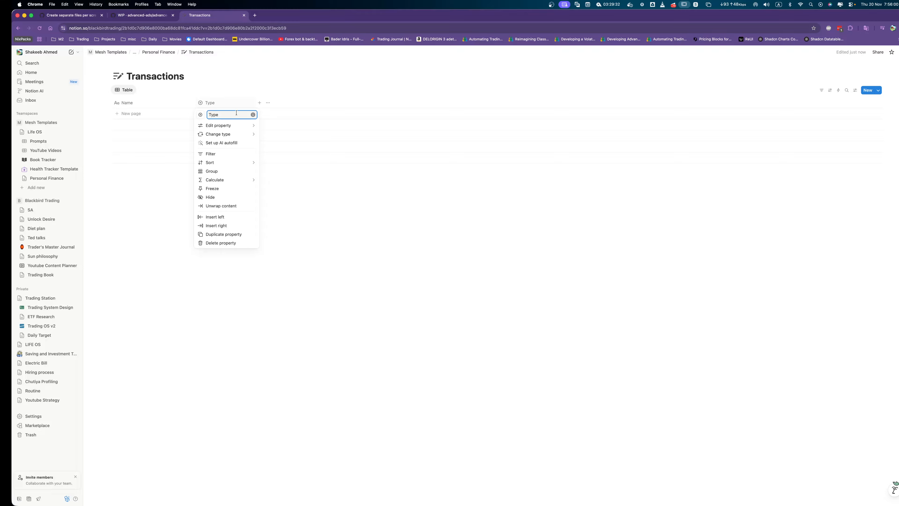
key(Return)
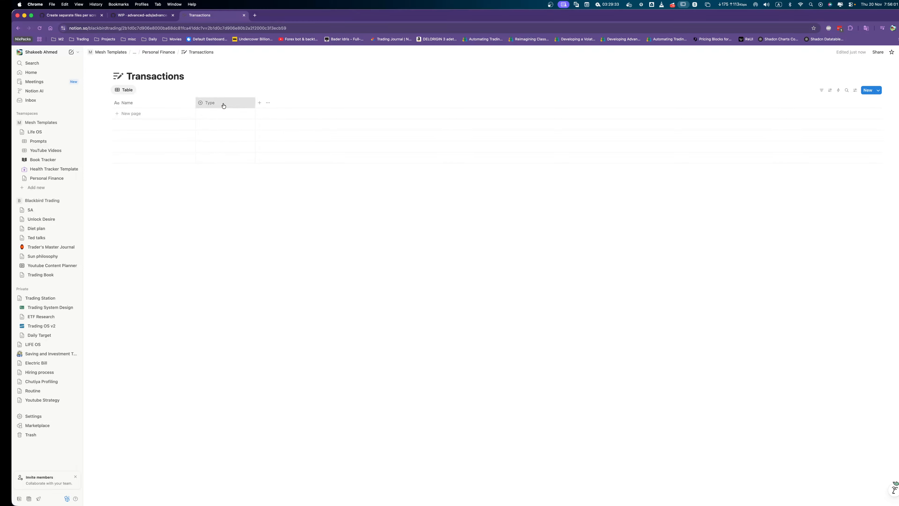
Add an option named "Deposit" to the Type property and colour it green.
click(248, 103)
click(239, 134)
click(237, 125)
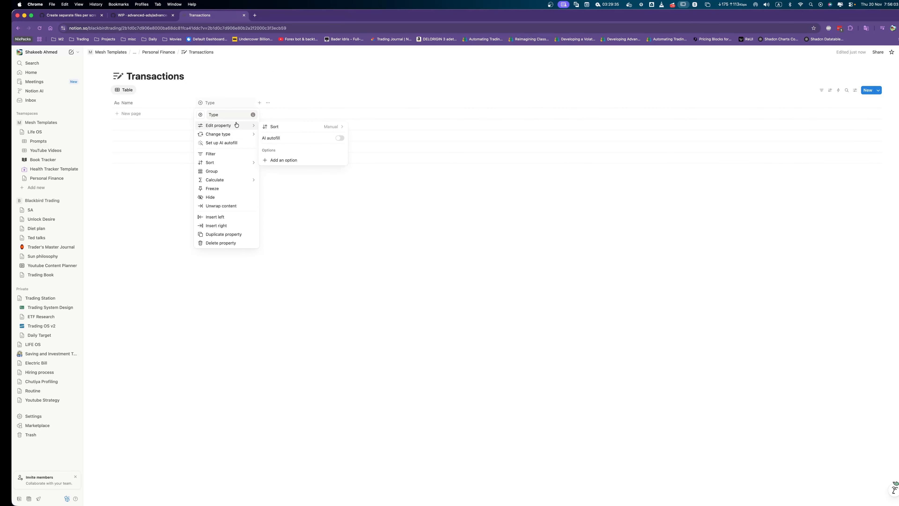
click(285, 159)
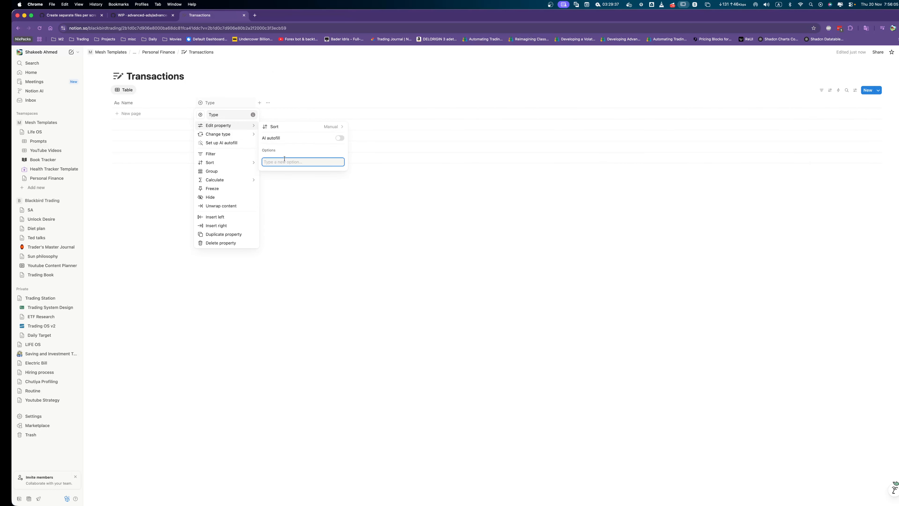
text(Deposti)
key(Return)
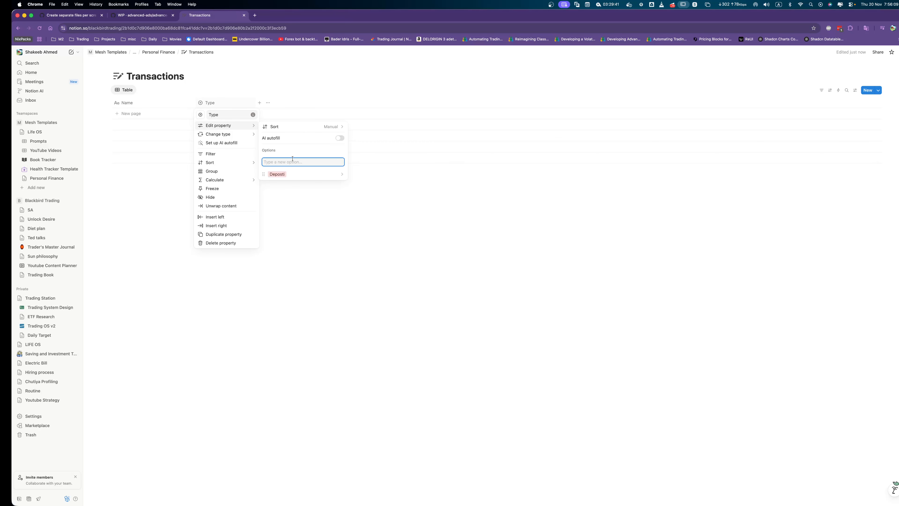
click(323, 176)
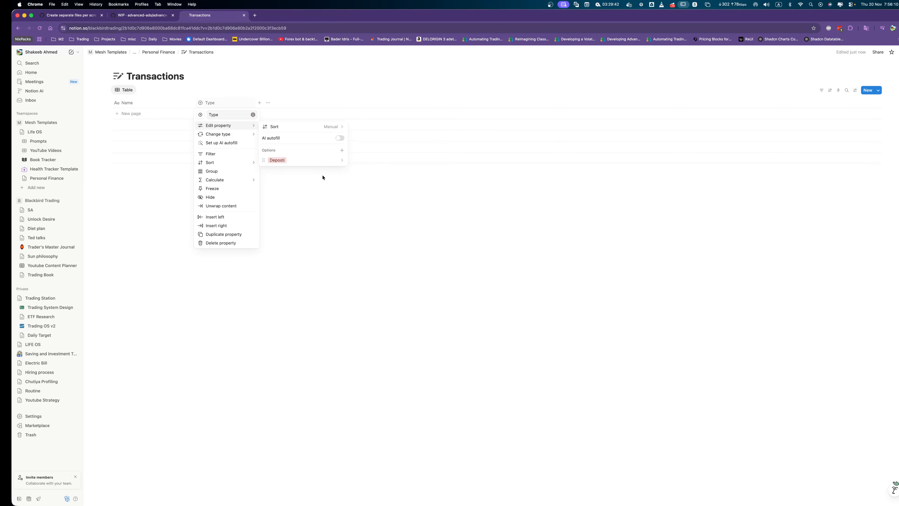
click(341, 160)
text(Depo)
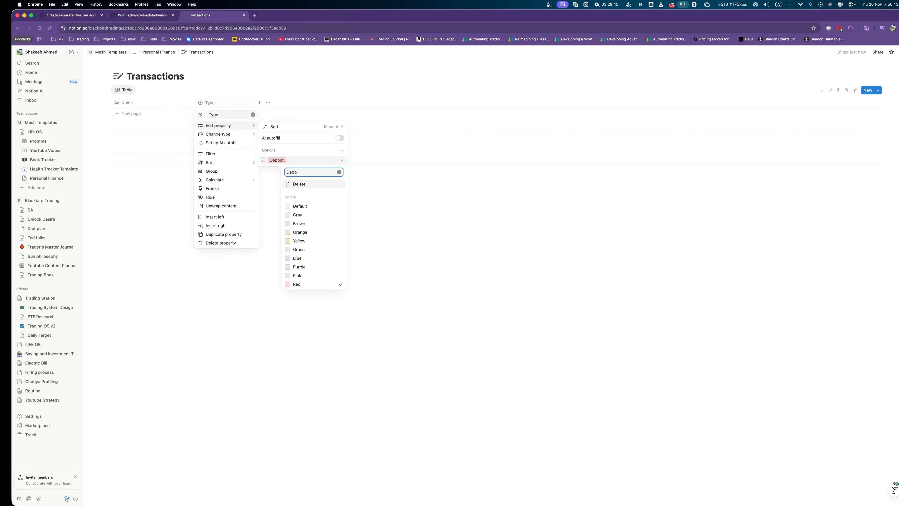
text(sit)
key(Return)
click(340, 160)
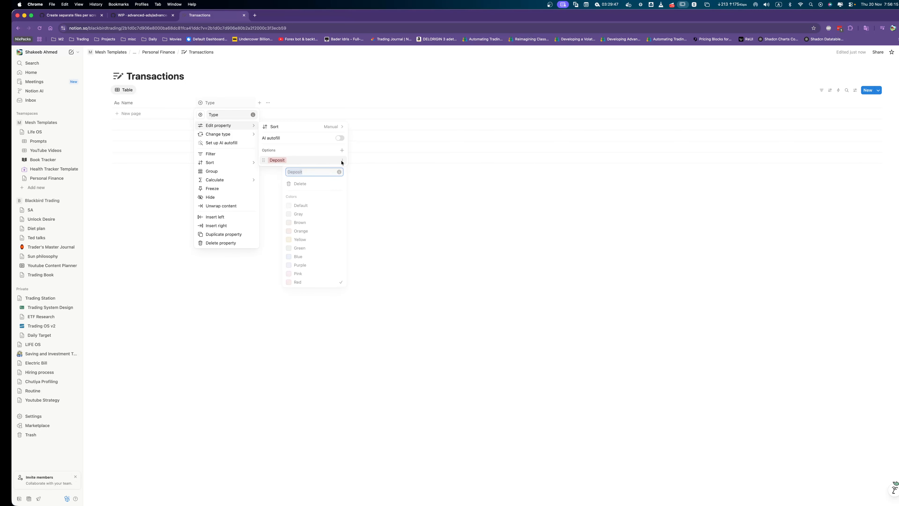
click(299, 249)
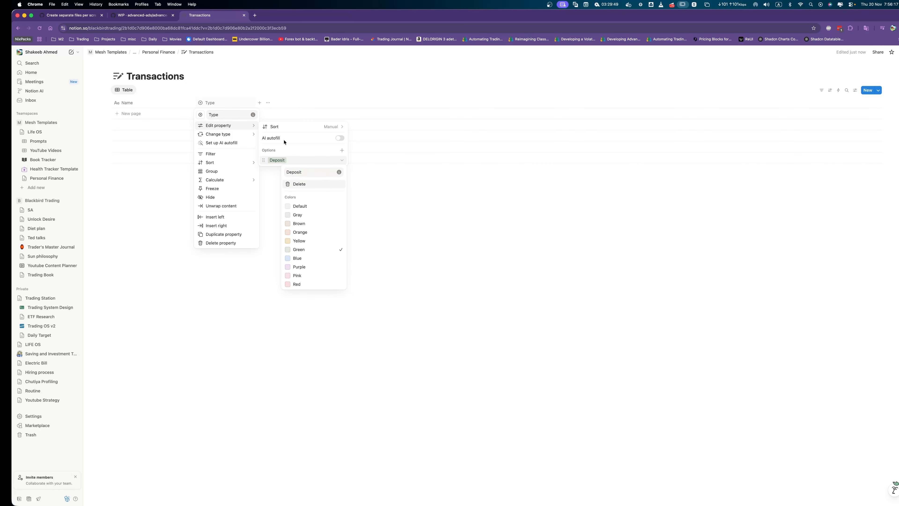
click(279, 149)
Add a second option named "Withdrawal" to the Type property and colour it red.
click(342, 150)
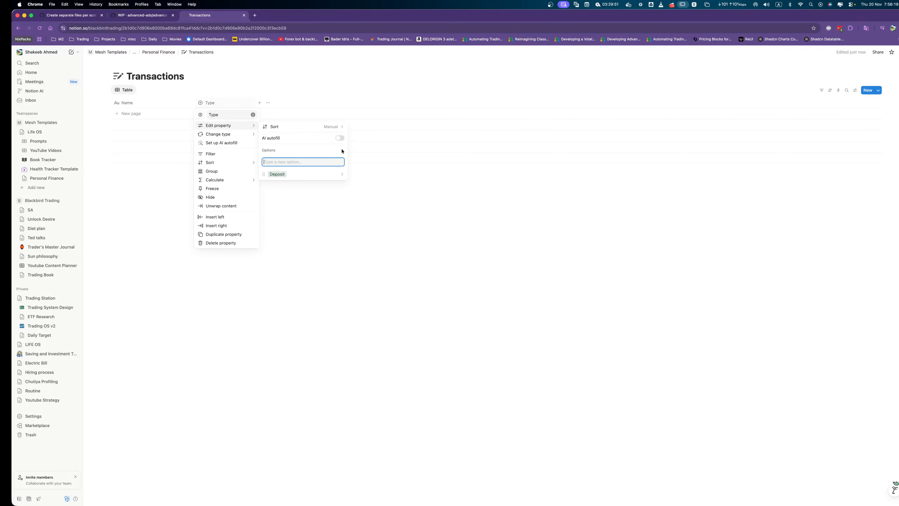
text(Withdra)
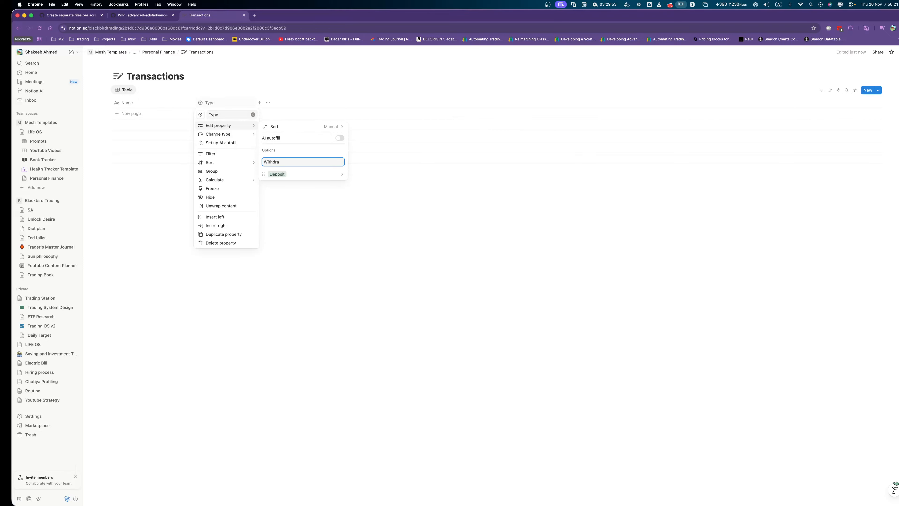
text(wal)
key(Return)
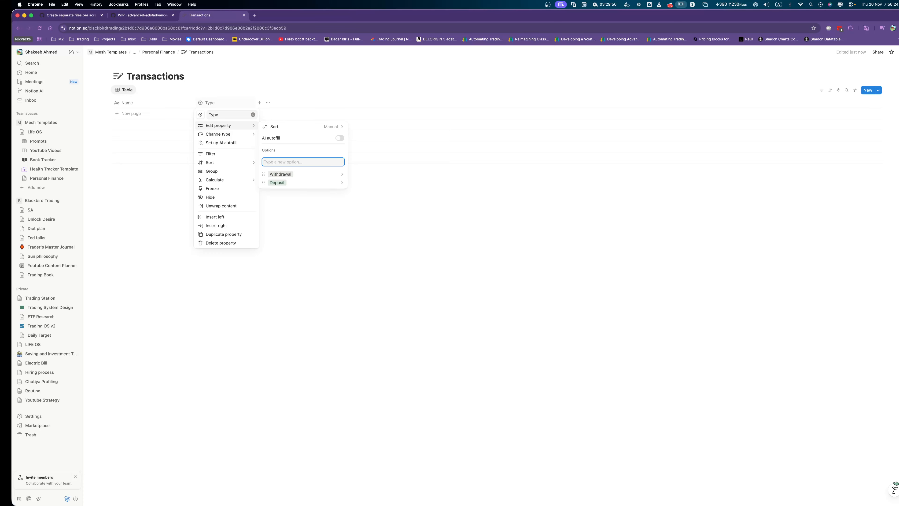
click(342, 174)
click(341, 160)
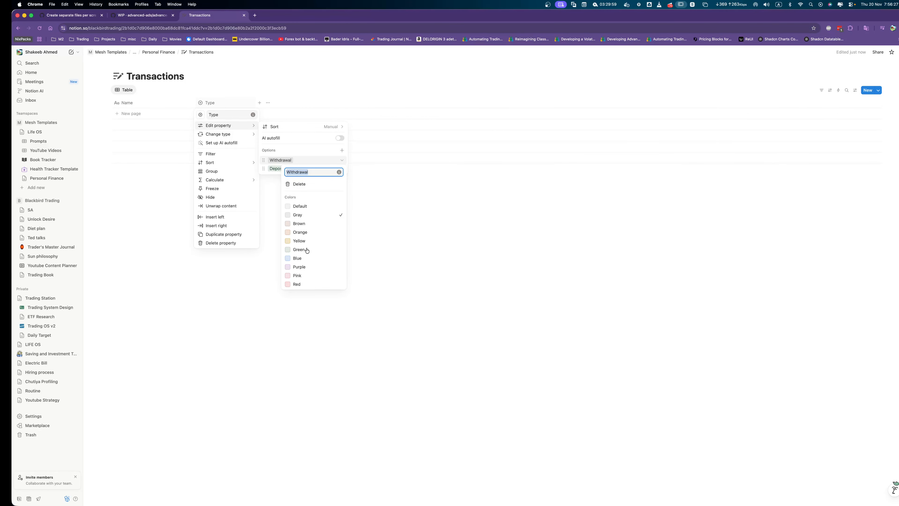
click(315, 284)
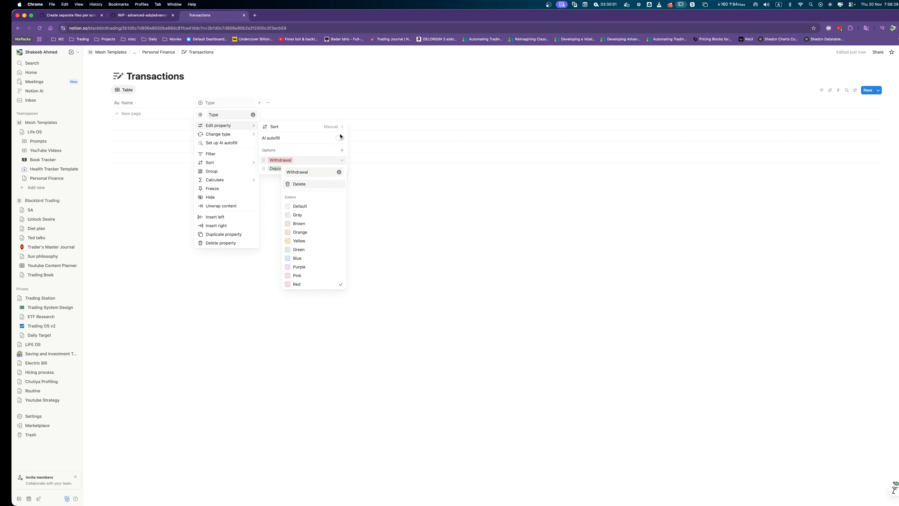
Set the sort order of the Type property's options to Alphabetical.
click(334, 130)
click(334, 131)
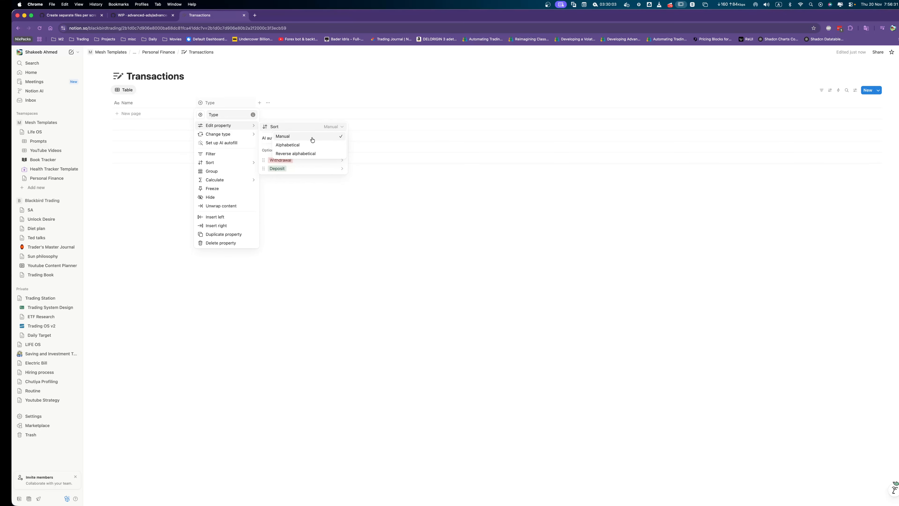
click(290, 146)
click(397, 209)
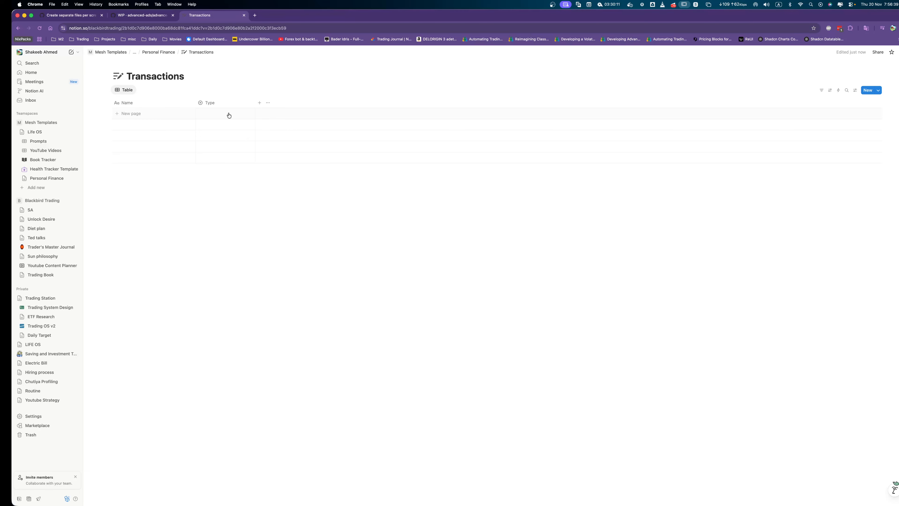
Add the suggested Transaction Date property and a Text property named "Notes" to the table.
click(260, 103)
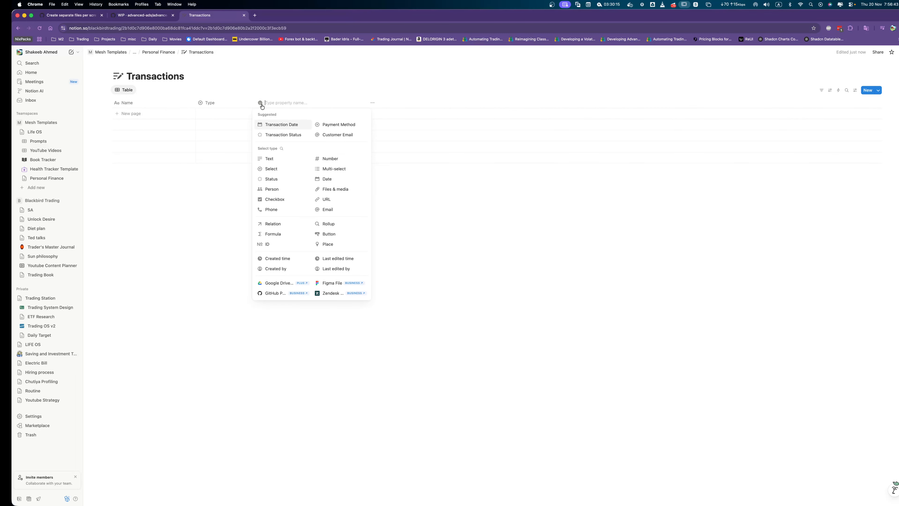
click(281, 124)
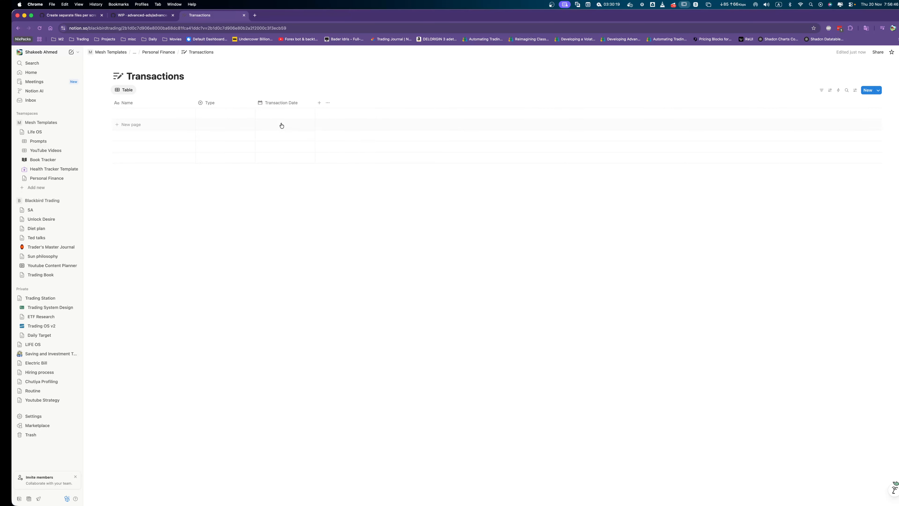
click(319, 104)
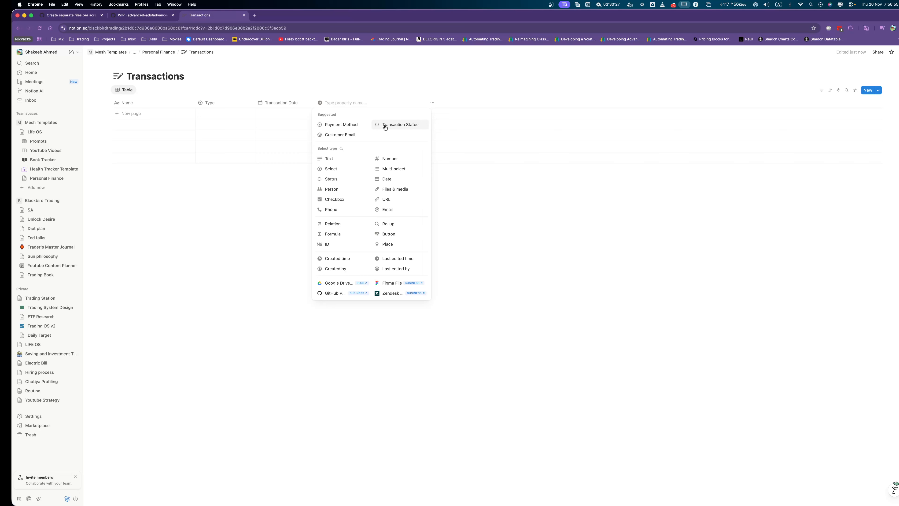
click(337, 161)
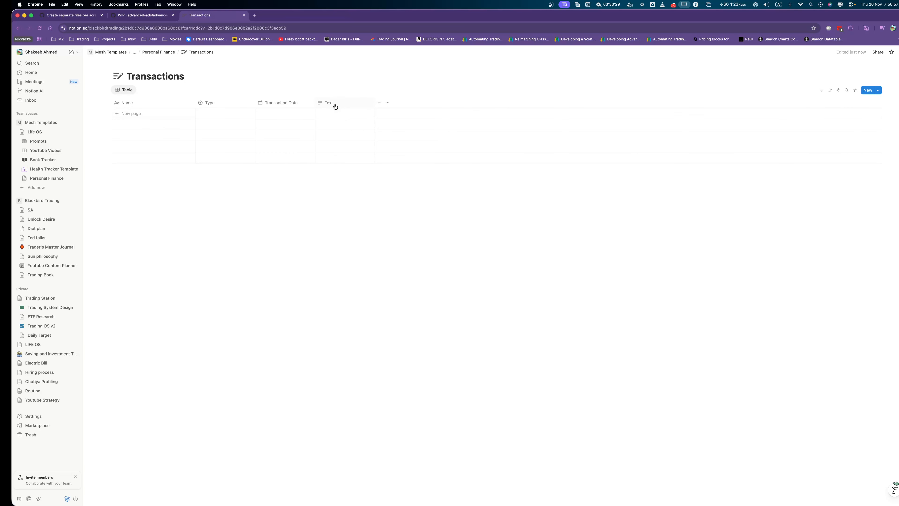
click(331, 104)
key(super+a)
text(Notes)
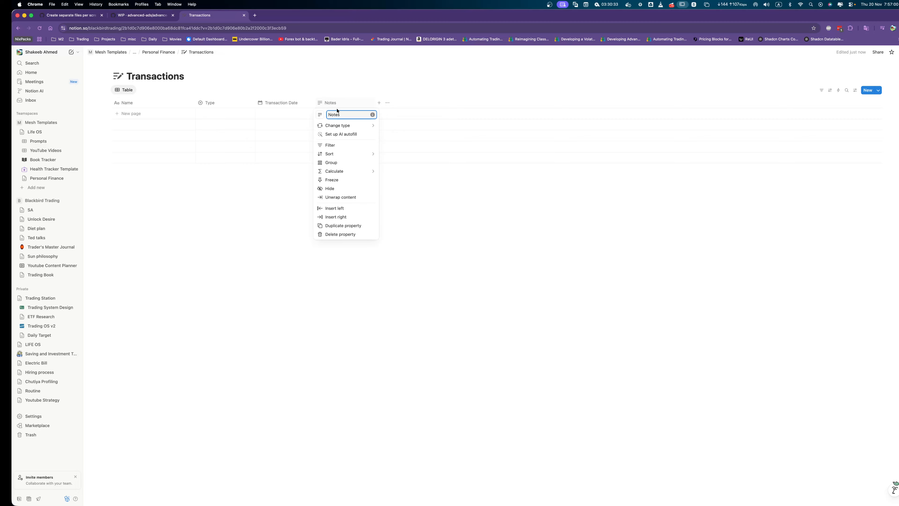
key(Escape)
Reorder the table columns so that Transaction Date comes first and Type second, ahead of Name.
drag(287, 103, 162, 104)
drag(270, 103, 241, 103)
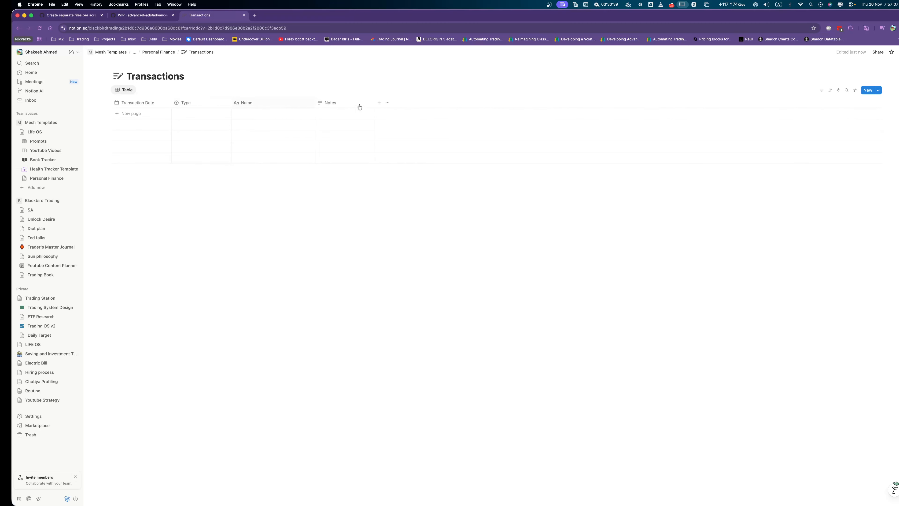
Add a Number property named "Amount" and reorder the columns to Transaction Date, Type, Amount, Notes, Name.
click(379, 104)
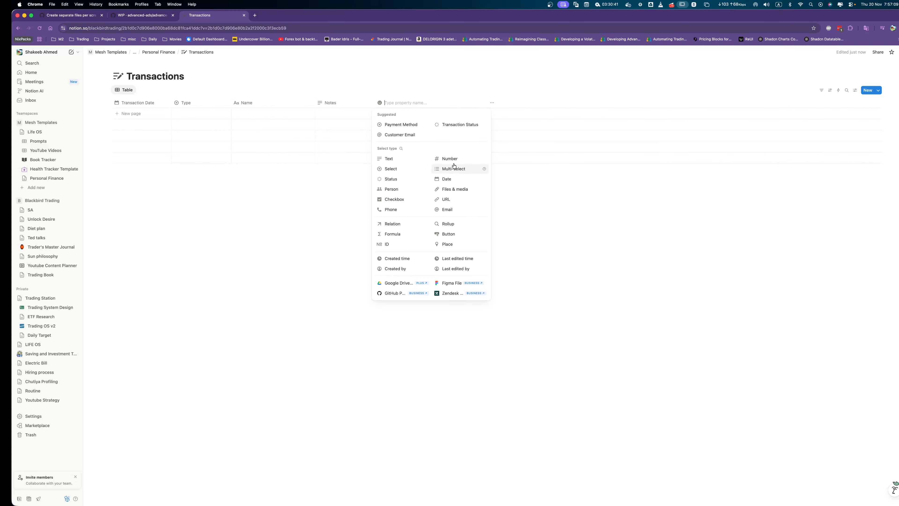
click(454, 162)
click(392, 103)
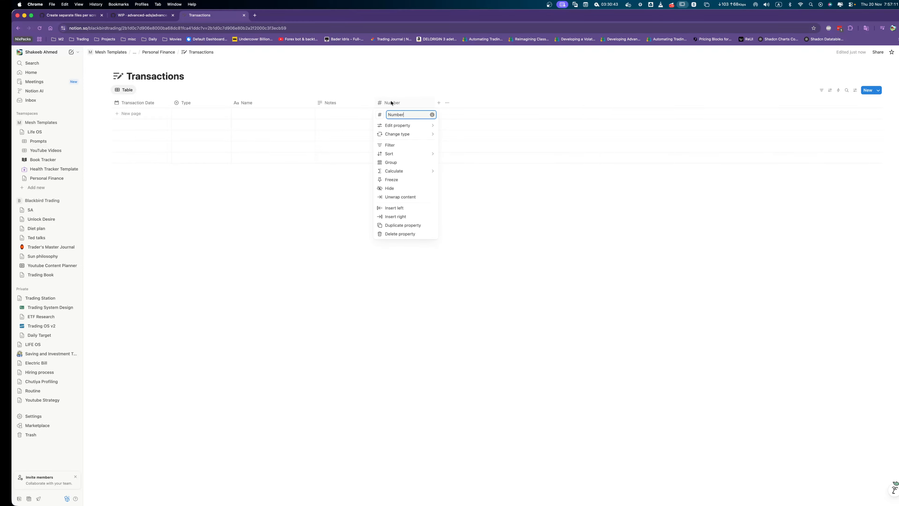
text(Amount)
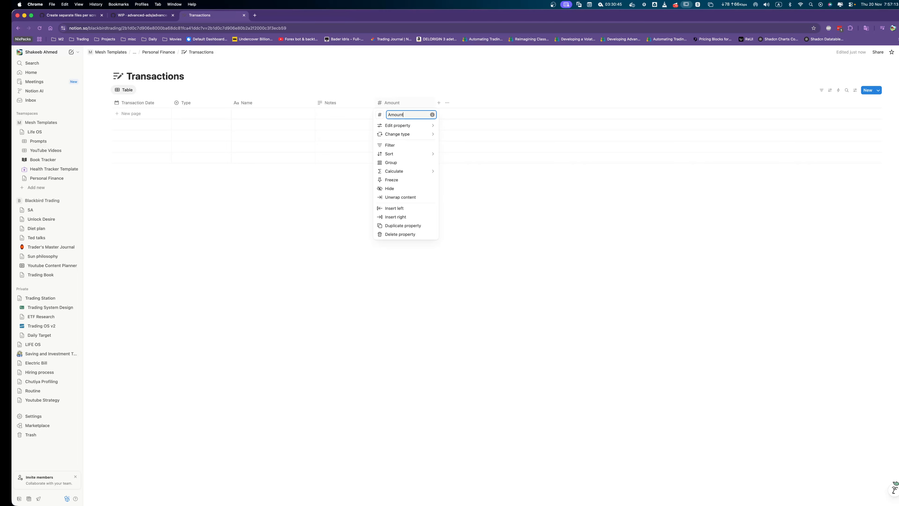
click(402, 105)
drag(395, 103, 307, 103)
Delete the Notes text property from the Transactions table.
click(368, 103)
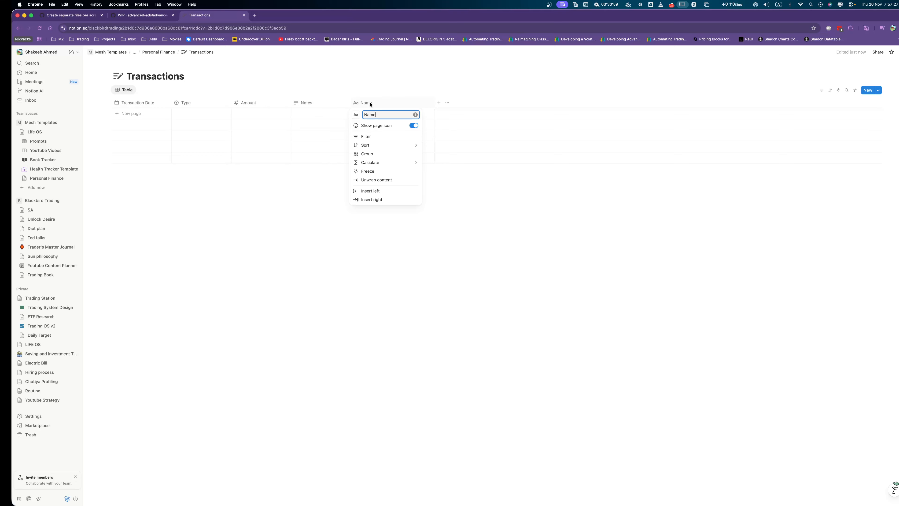
click(303, 102)
click(304, 103)
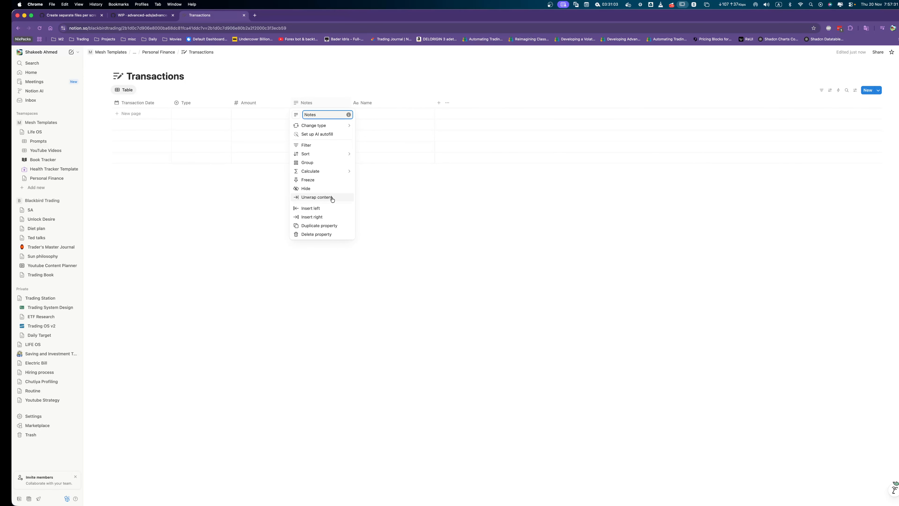
click(321, 234)
click(436, 278)
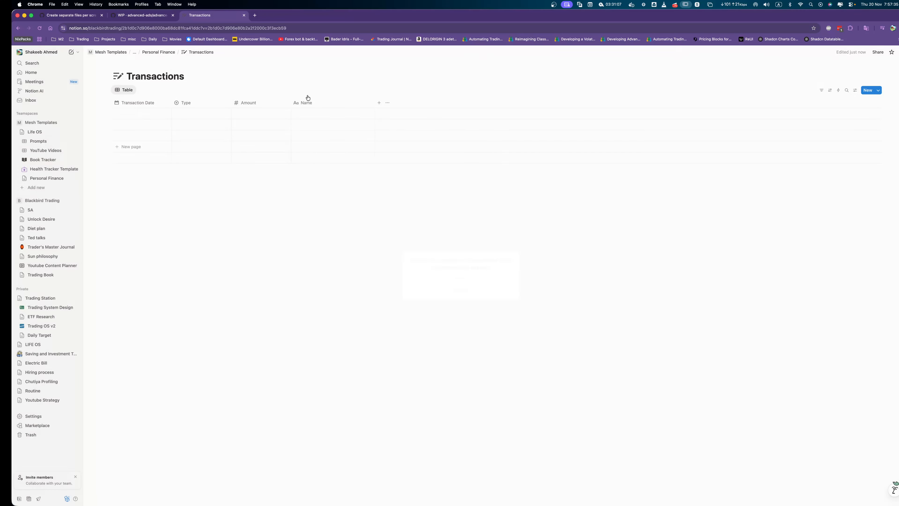
Rename the table's Name title property as "Notes".
click(304, 103)
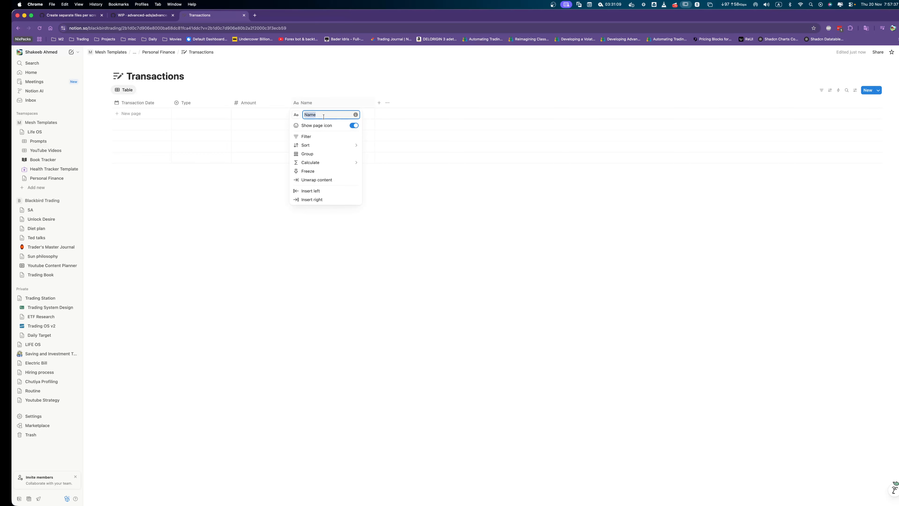
text(Notes)
key(Return)
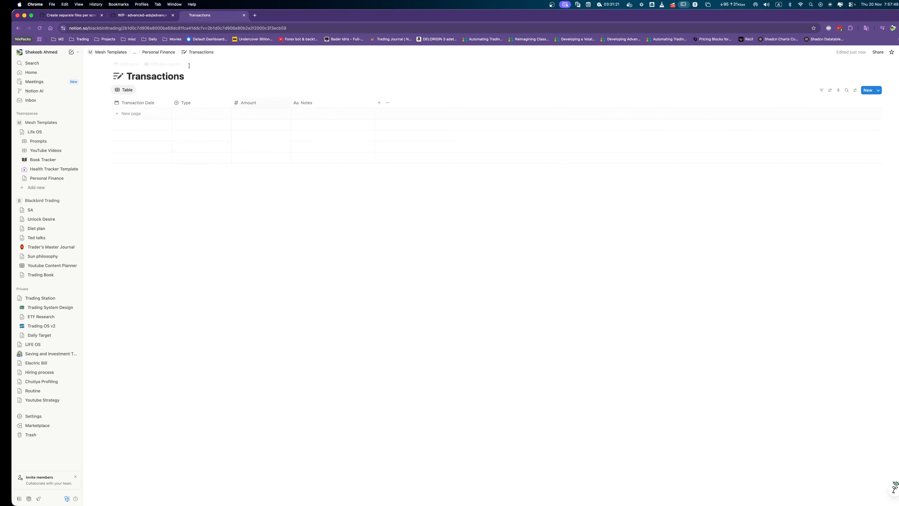
Open the Accounts database from the Personal Finance page and give it the bank icon, found by searching the icons for "bank".
click(158, 52)
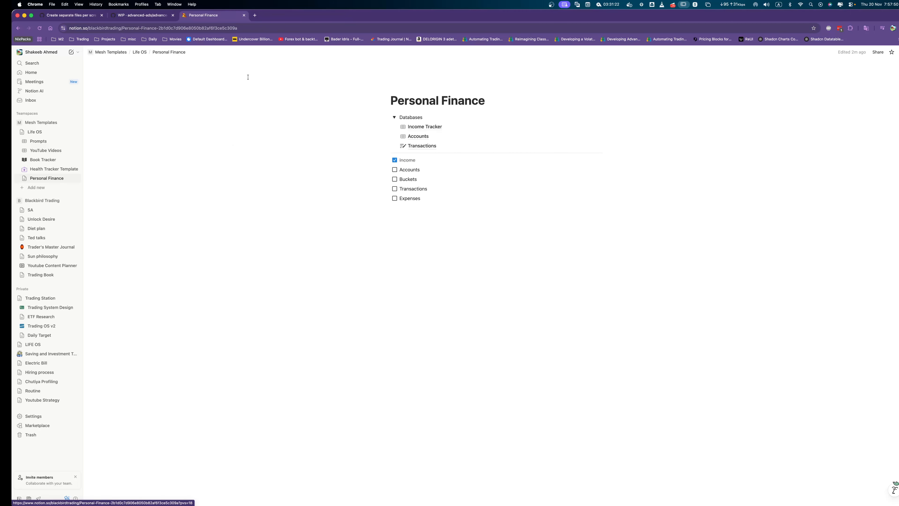
click(421, 137)
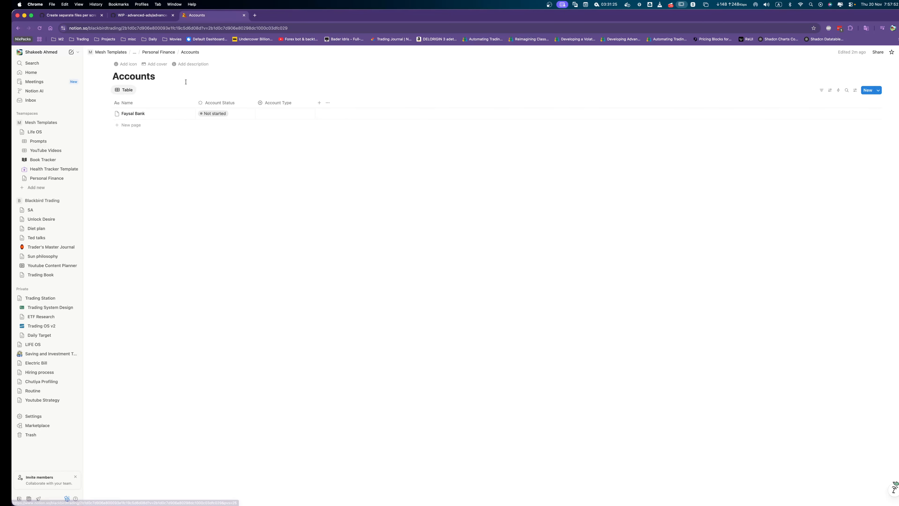
click(126, 64)
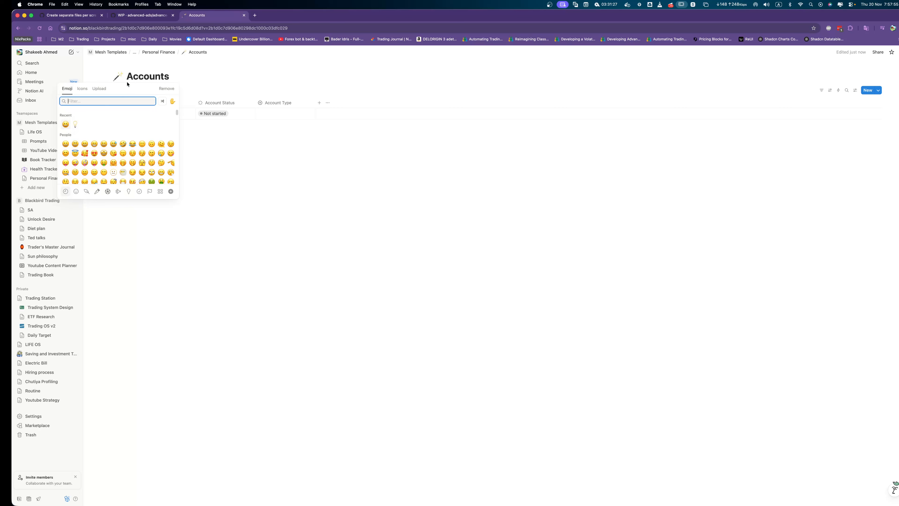
click(82, 89)
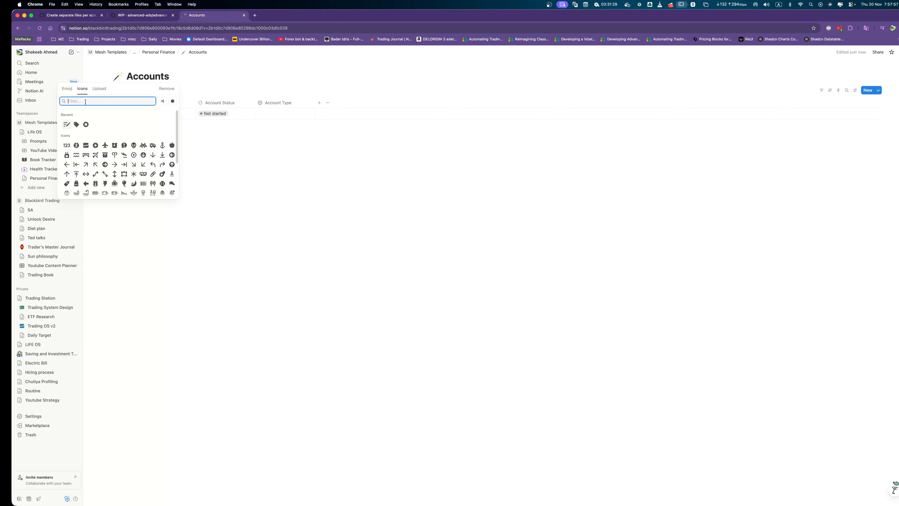
text(user)
key(alt+BackSpace)
text(ba)
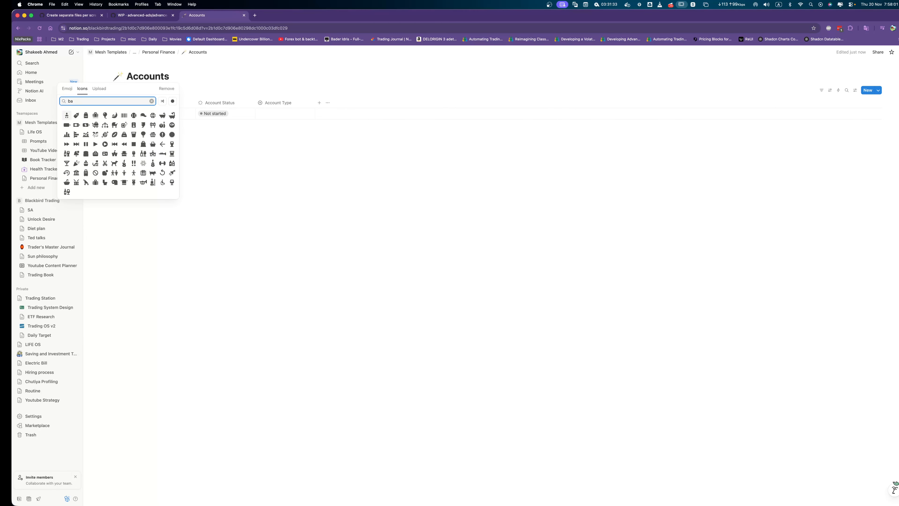
text(nk)
click(67, 116)
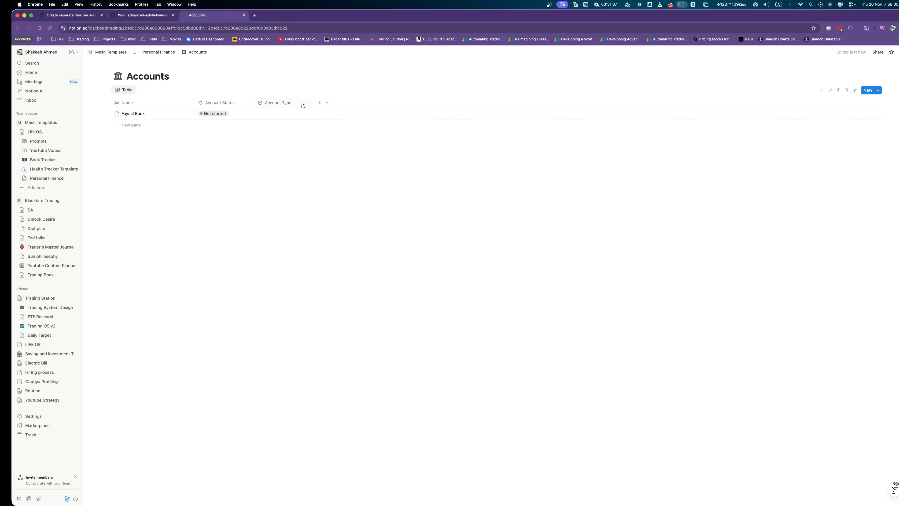
Add a two-way relation from Accounts to the Saving and Investment Tracker's Transactions database, naming the related property "AccountTransactions".
click(319, 104)
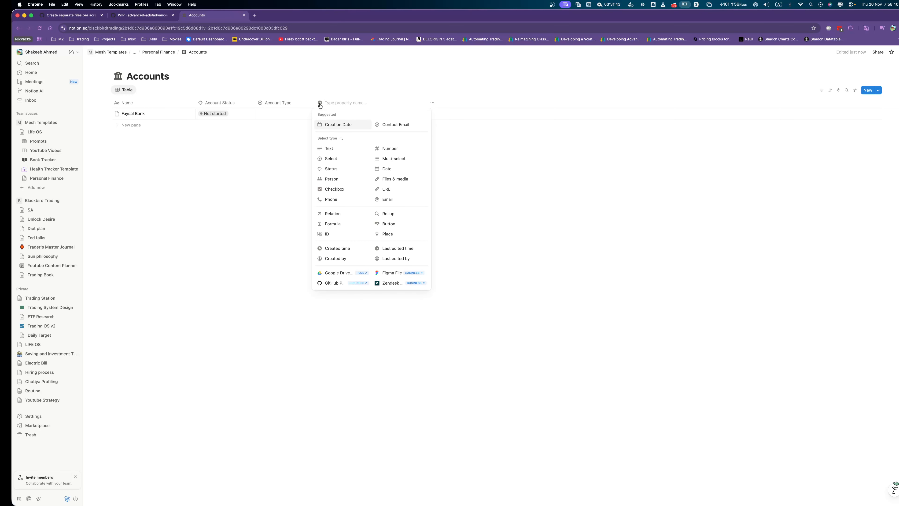
click(333, 214)
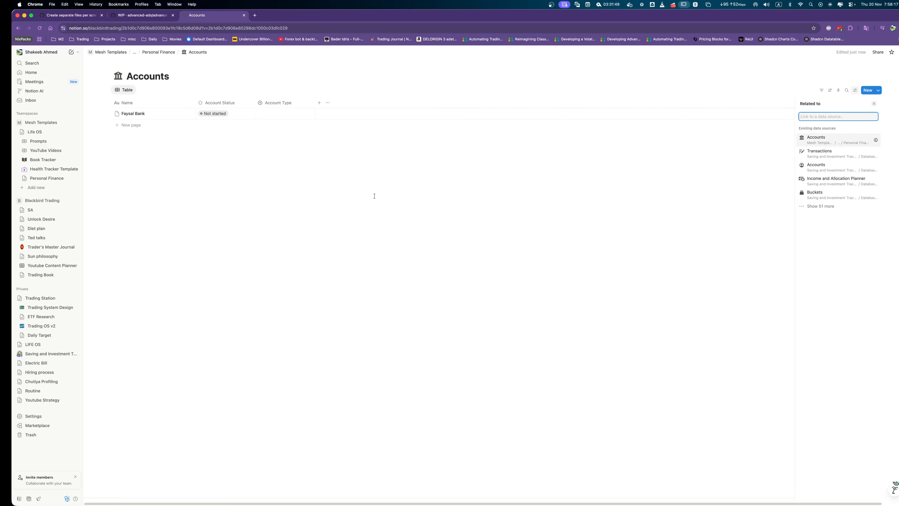
click(814, 156)
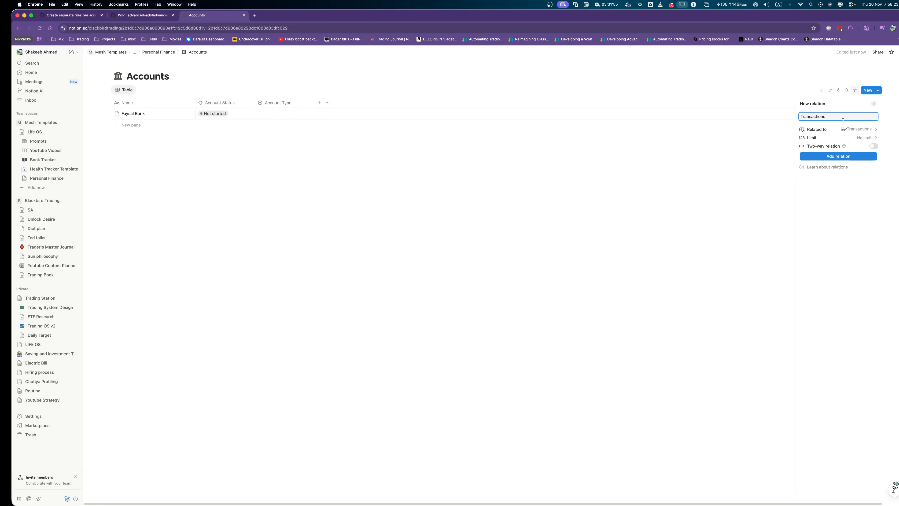
click(873, 146)
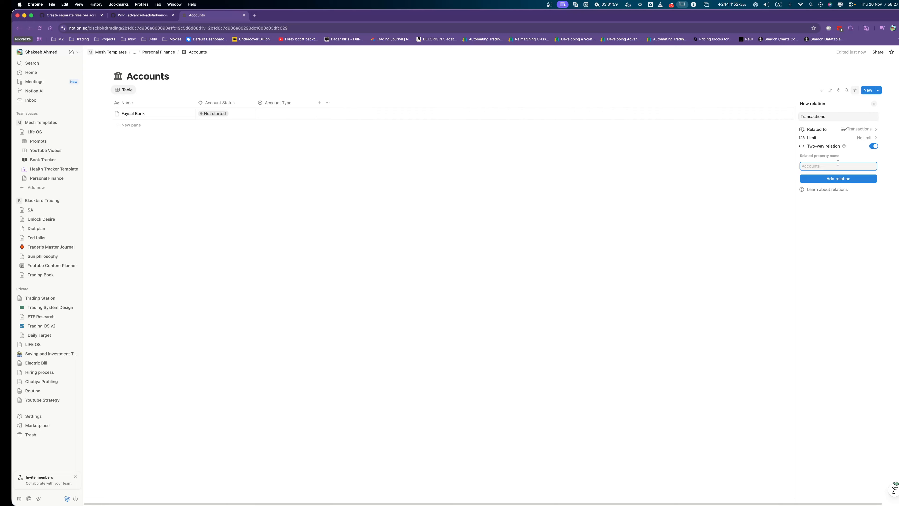
text(AccountsTransactions)
click(819, 165)
key(BackSpace)
click(844, 179)
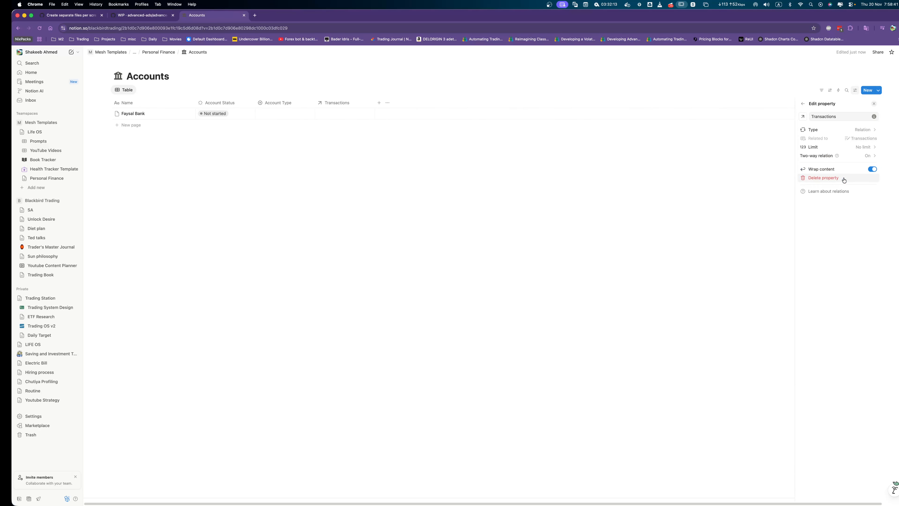
click(495, 172)
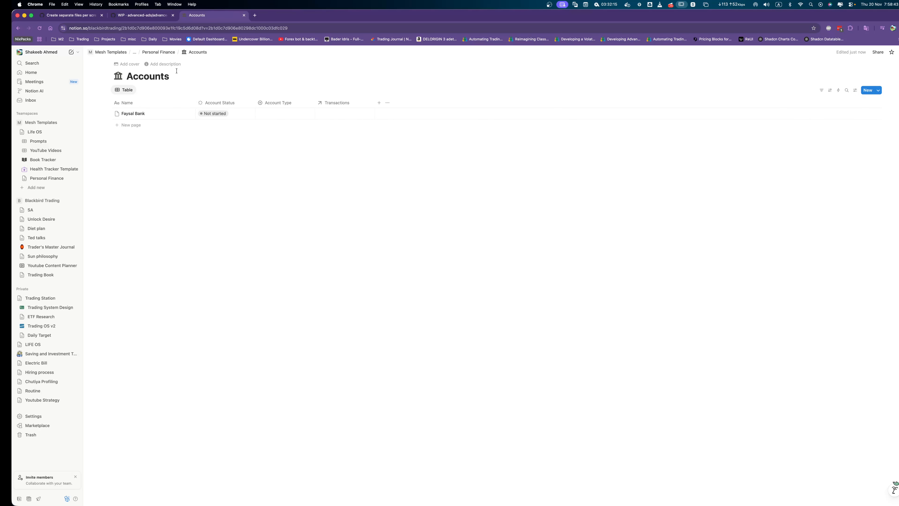
Open the Personal Finance Transactions database and check the property visibility of its table view.
click(170, 54)
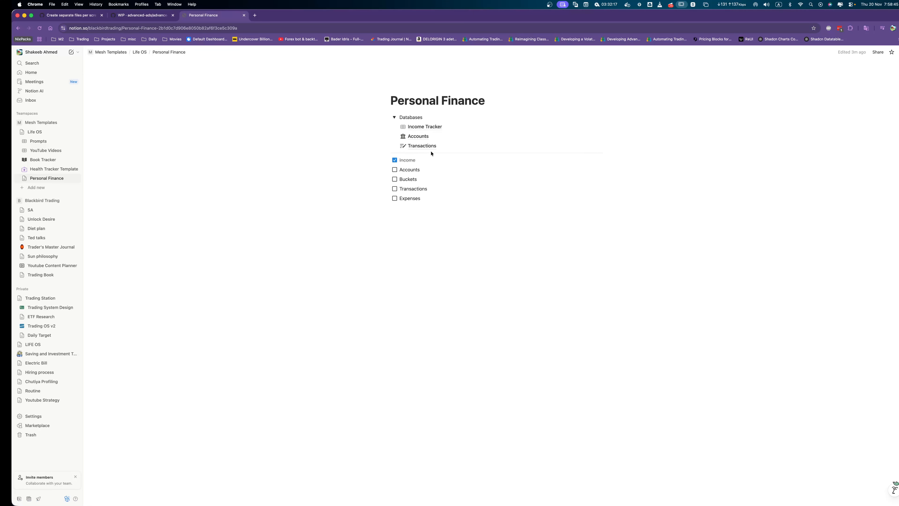
click(423, 145)
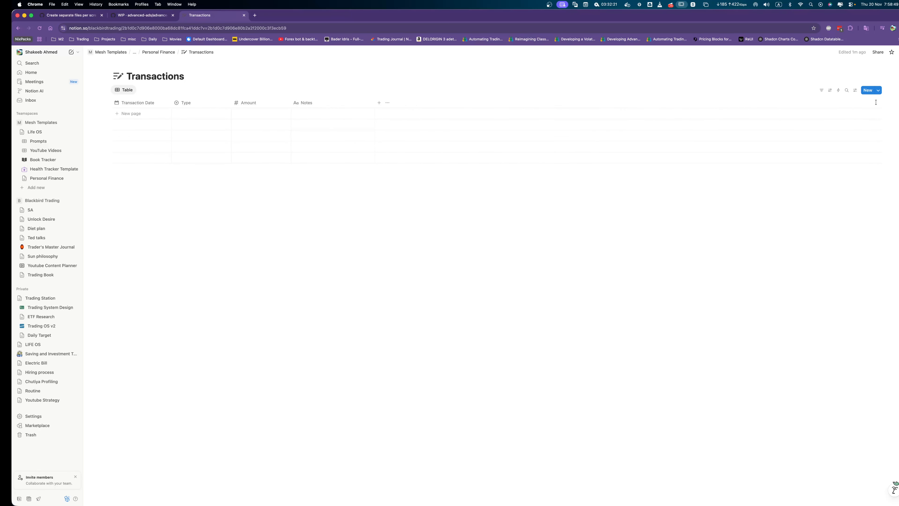
click(121, 90)
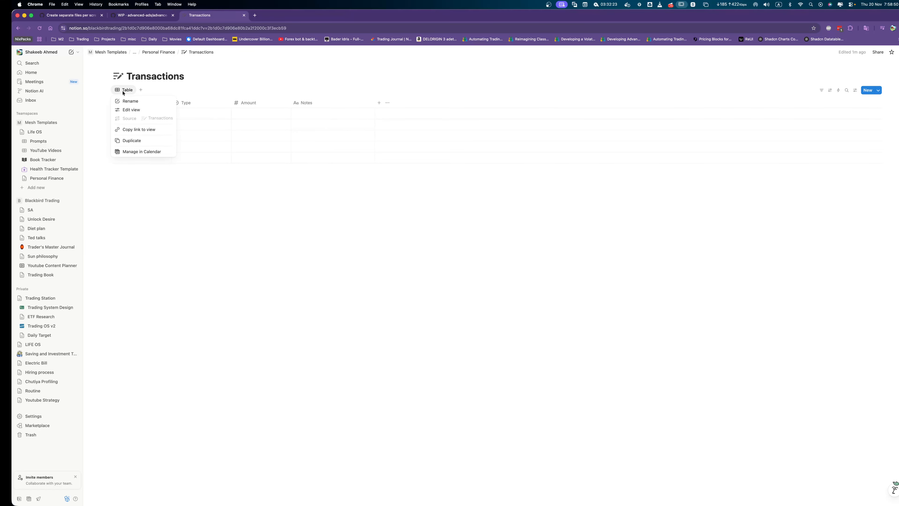
click(131, 109)
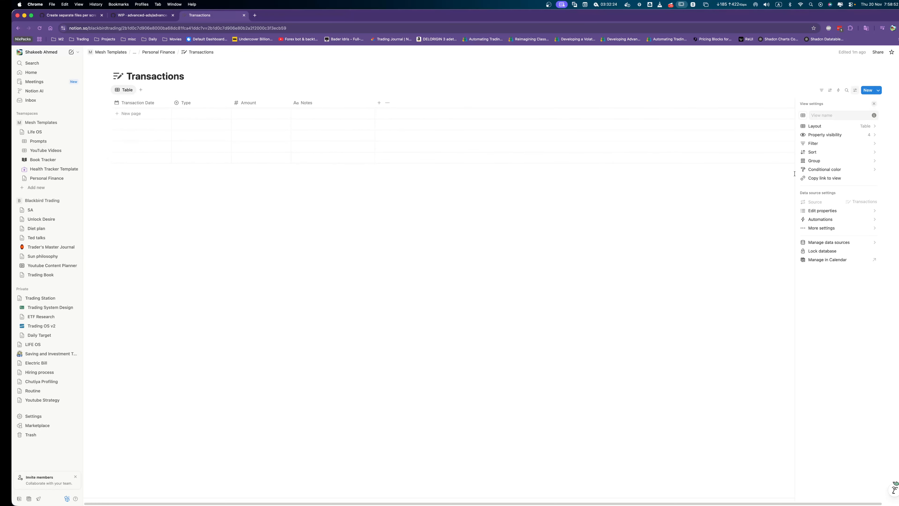
click(829, 135)
click(804, 104)
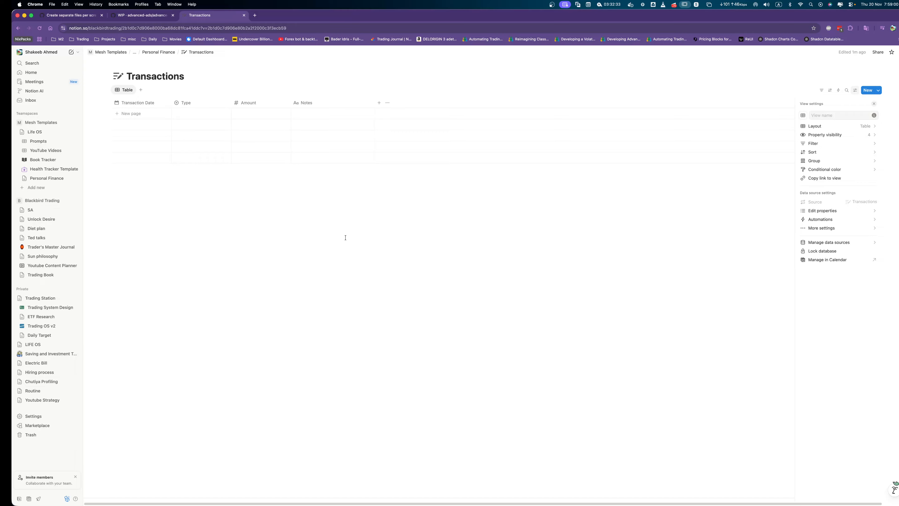
Return to the Accounts database and open the data source that its Transactions relation links to.
click(159, 52)
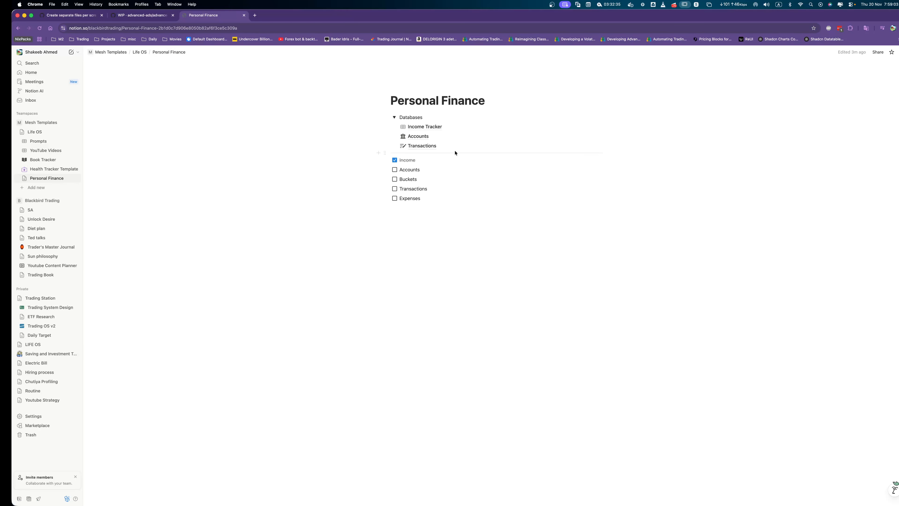
click(424, 137)
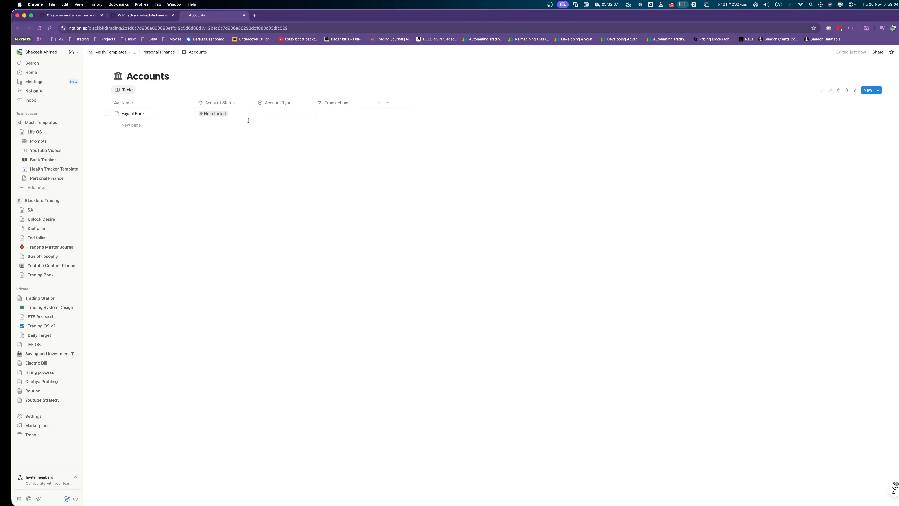
click(346, 105)
mouse_move(348, 127)
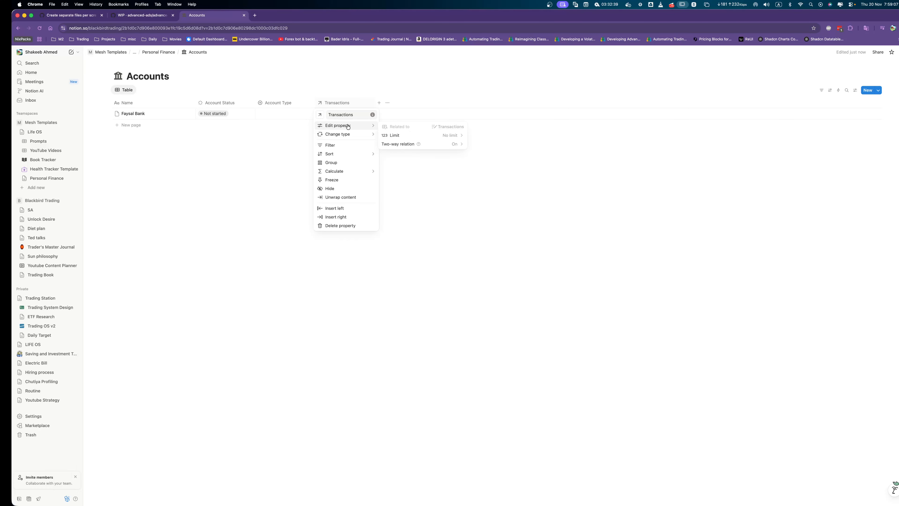
click(441, 127)
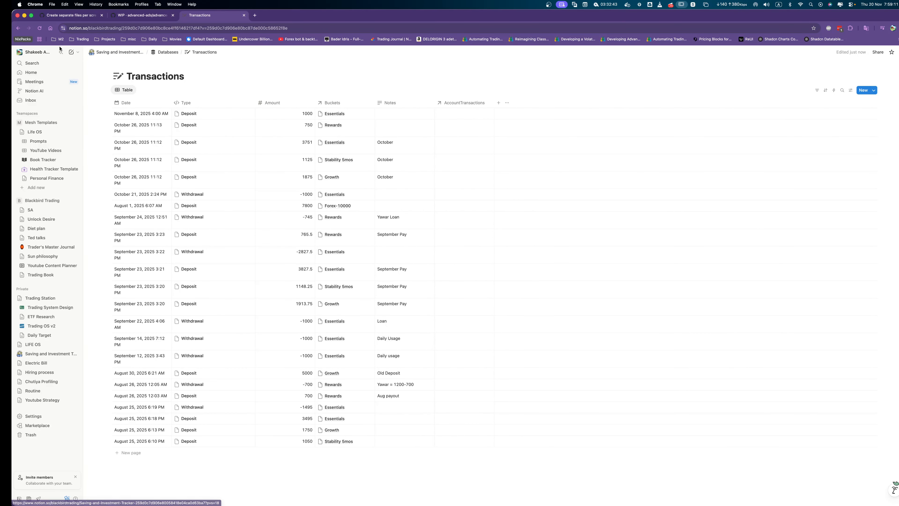
Delete the Transactions relation from the Personal Finance Accounts database, together with its related property.
click(44, 178)
click(36, 133)
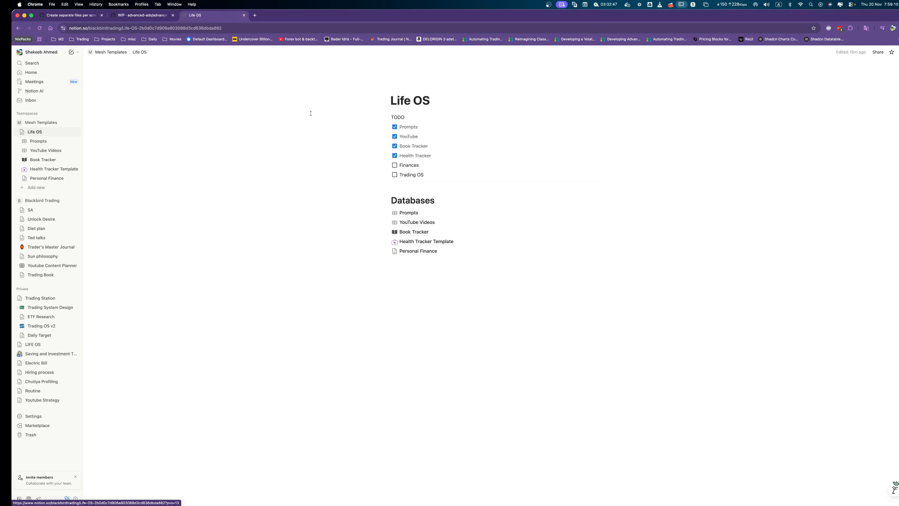
click(421, 249)
click(414, 136)
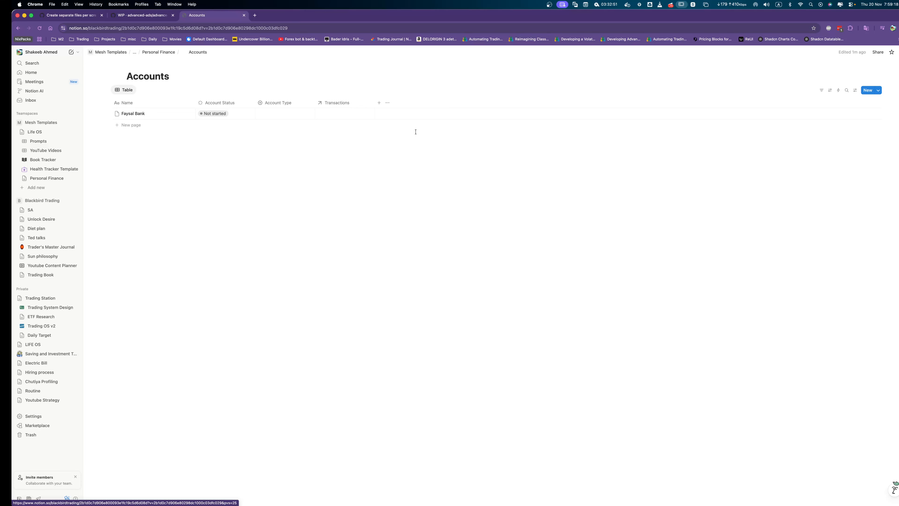
click(339, 102)
click(346, 227)
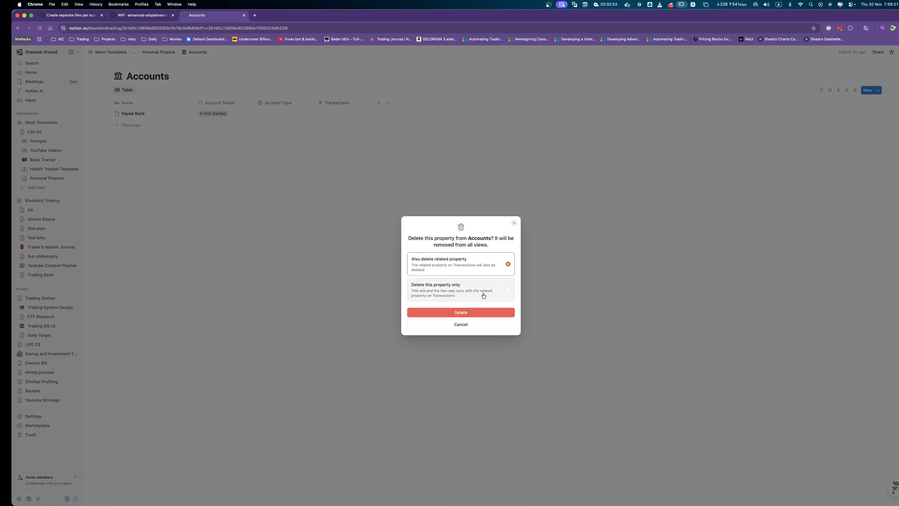
click(472, 313)
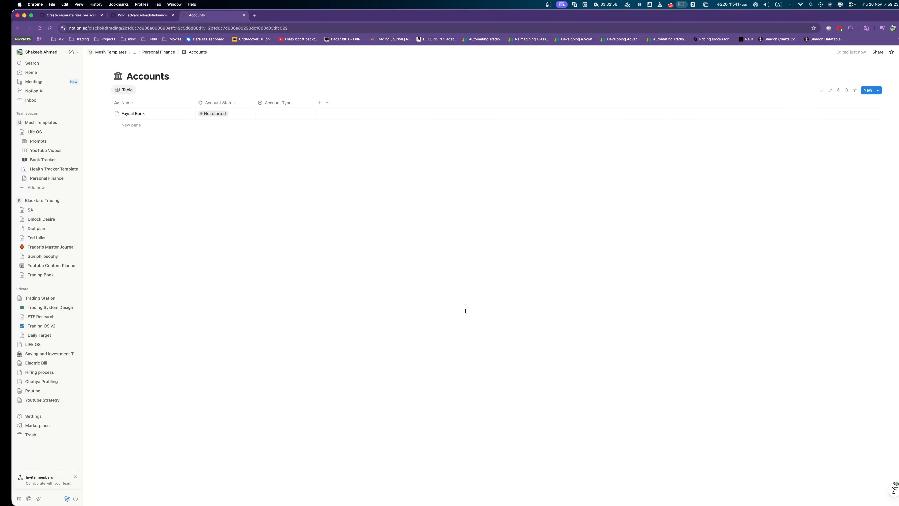
Add a two-way Transactions relation from Accounts to the Personal Finance Transactions database, naming the related property "Account".
click(320, 103)
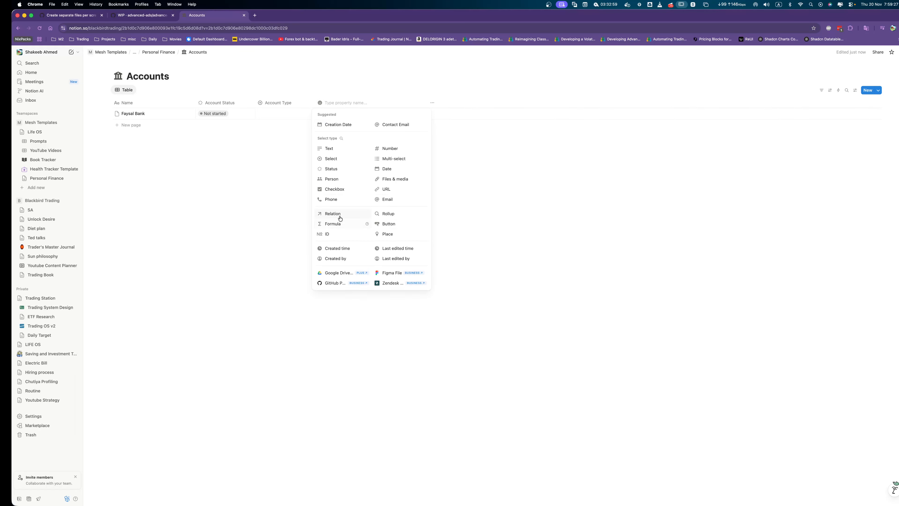
click(339, 214)
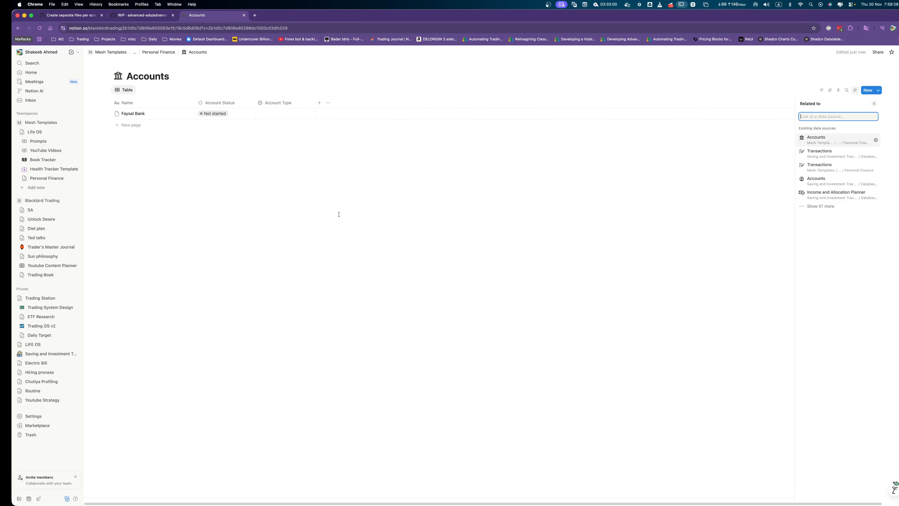
click(822, 171)
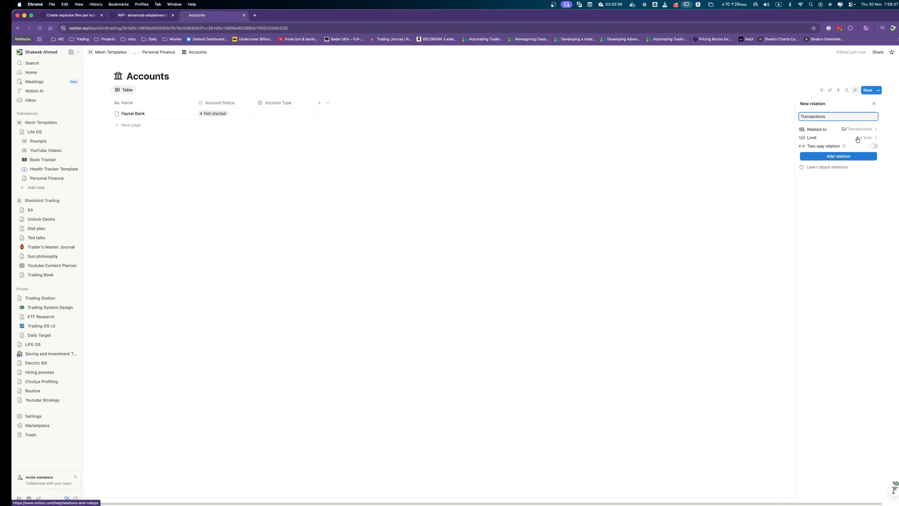
click(873, 147)
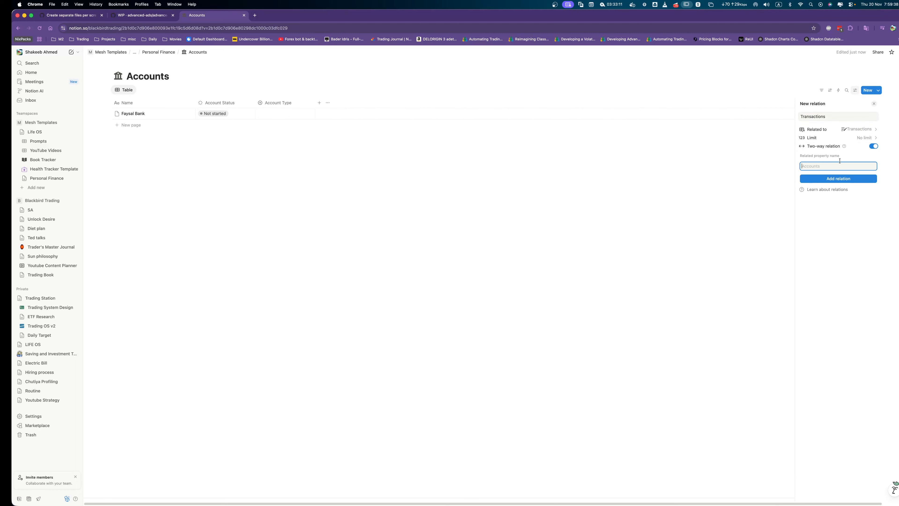
click(828, 166)
text(Account)
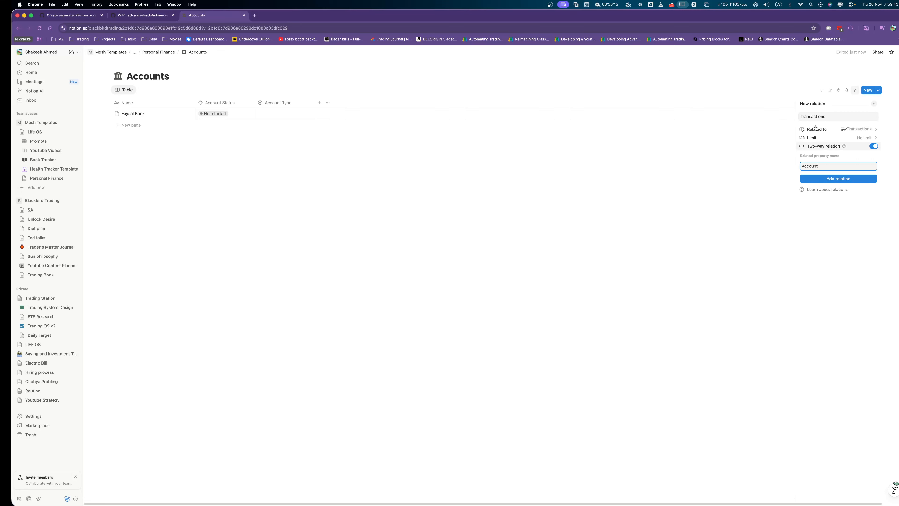
double_click(810, 116)
click(828, 166)
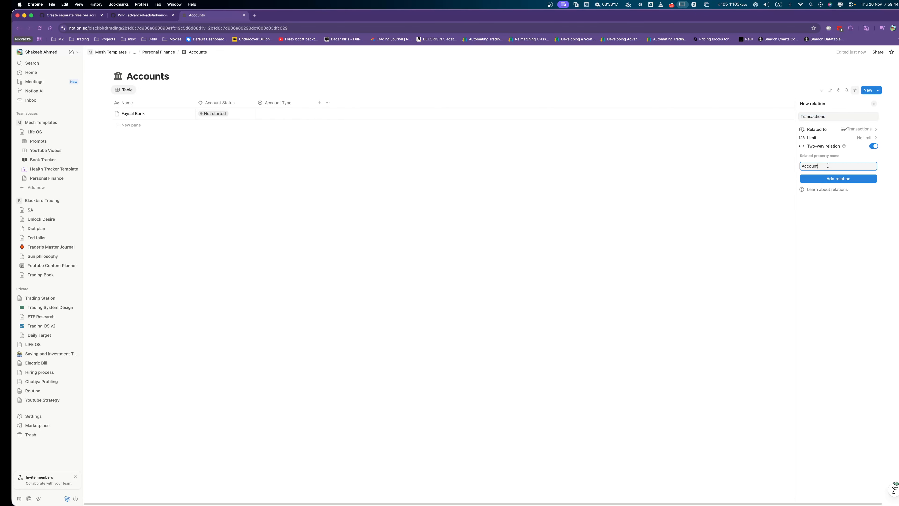
click(841, 179)
click(345, 154)
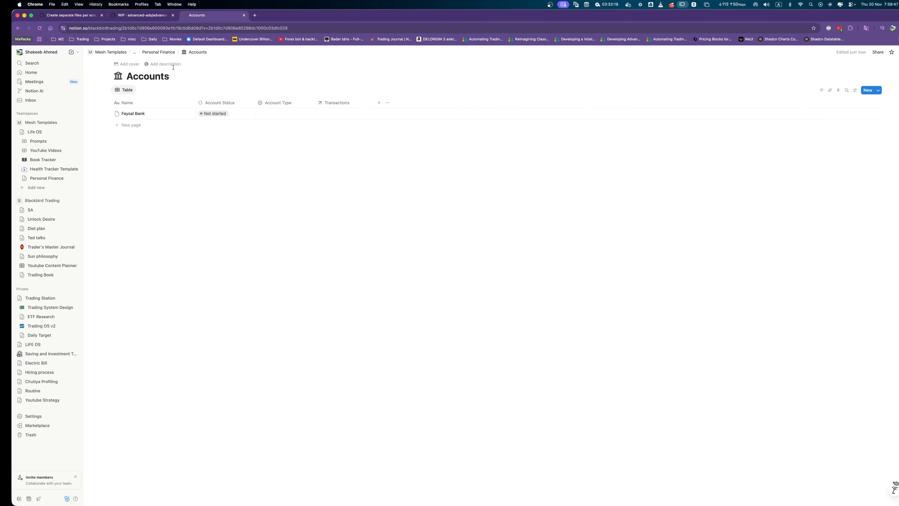
Open the Personal Finance Transactions database and rename its AccountTransactions relation to "Account".
click(158, 52)
click(422, 146)
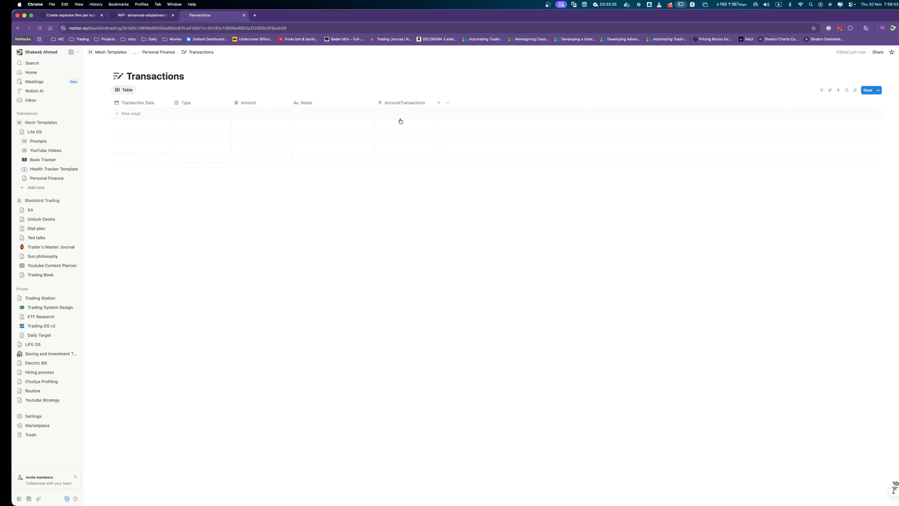
click(404, 106)
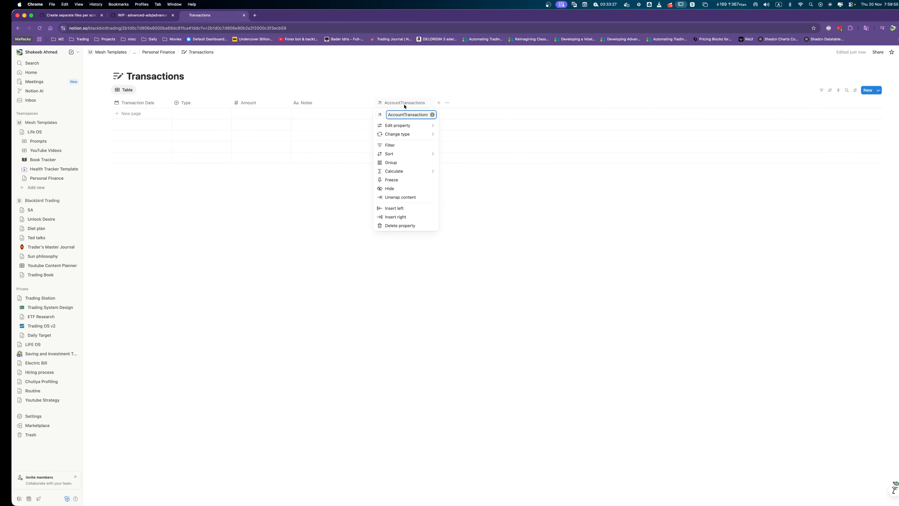
double_click(415, 113)
key(Right)
key(BackSpace)
key(BackSpace)
key(BackSpace)
key(BackSpace)
key(BackSpace)
key(BackSpace)
click(505, 202)
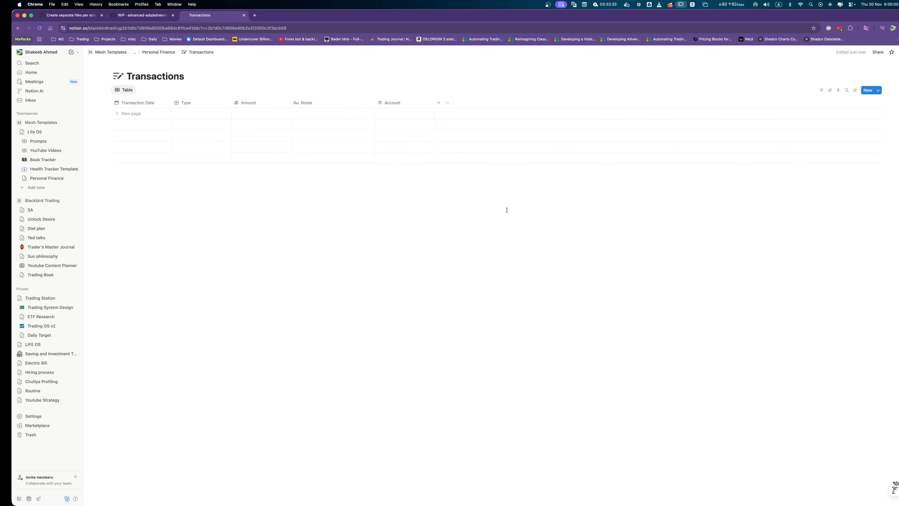
Limit the Account relation in the Transactions database to 1 page.
click(396, 104)
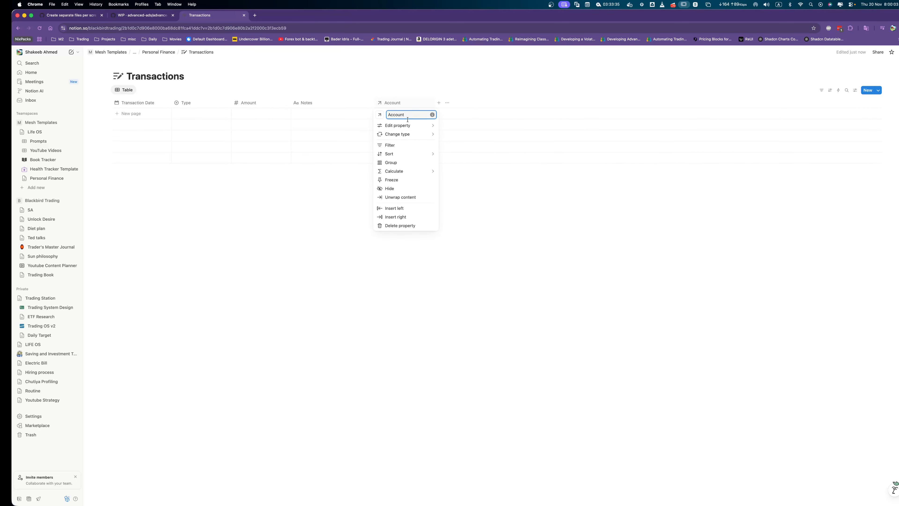
click(413, 129)
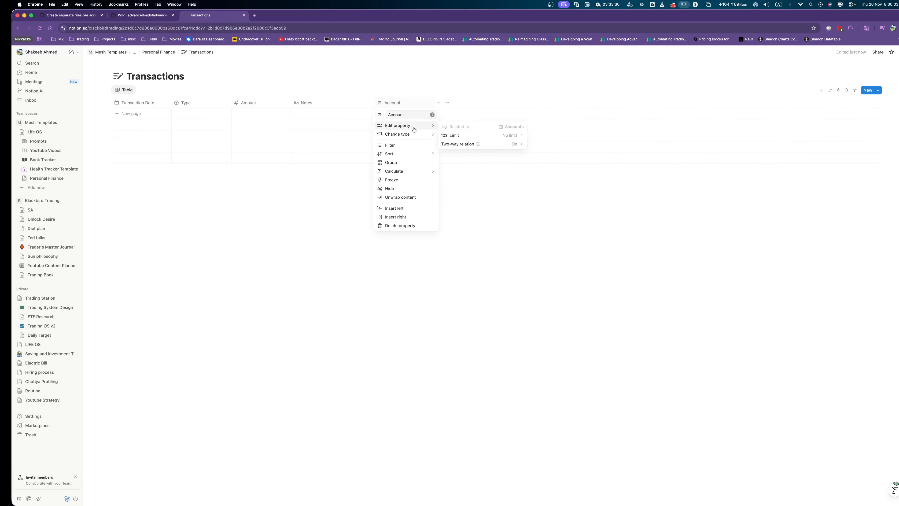
click(488, 138)
click(471, 145)
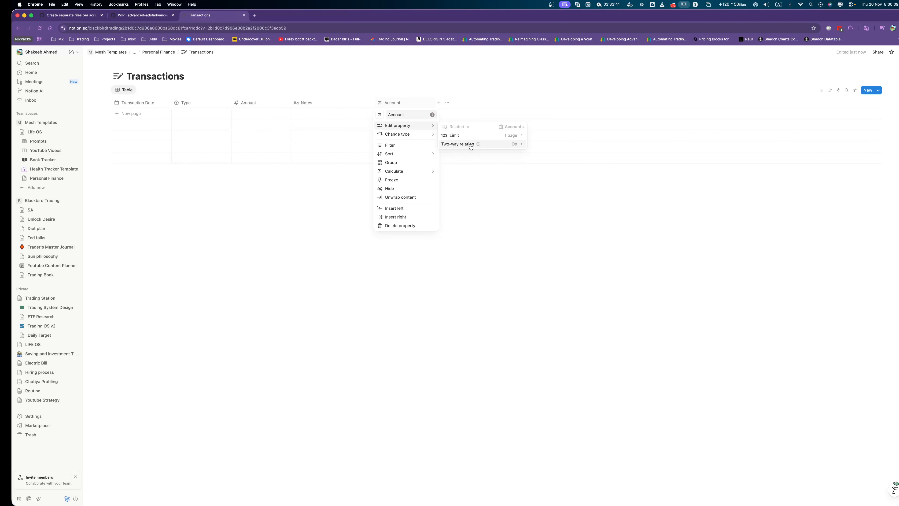
mouse_move(425, 134)
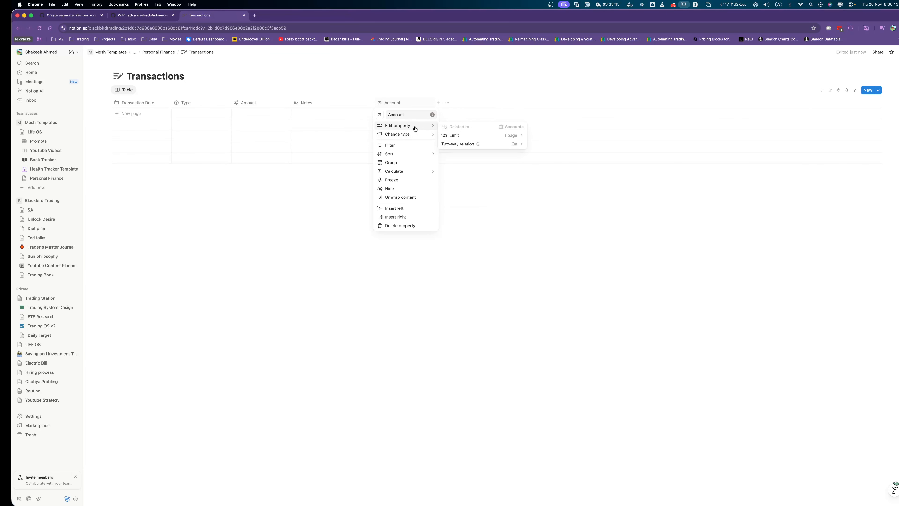
click(168, 60)
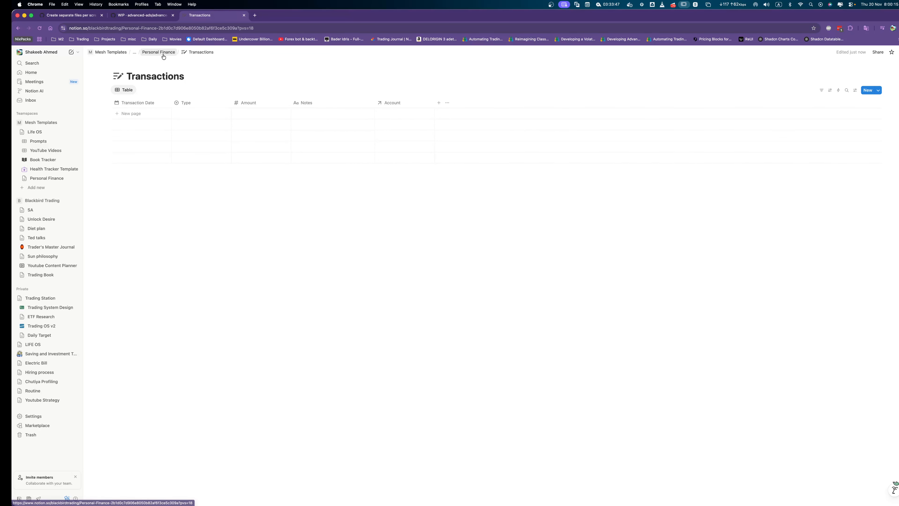
Return to the Accounts database and check the related data source, limit and two-way setting of its Transactions relation.
click(158, 51)
click(427, 136)
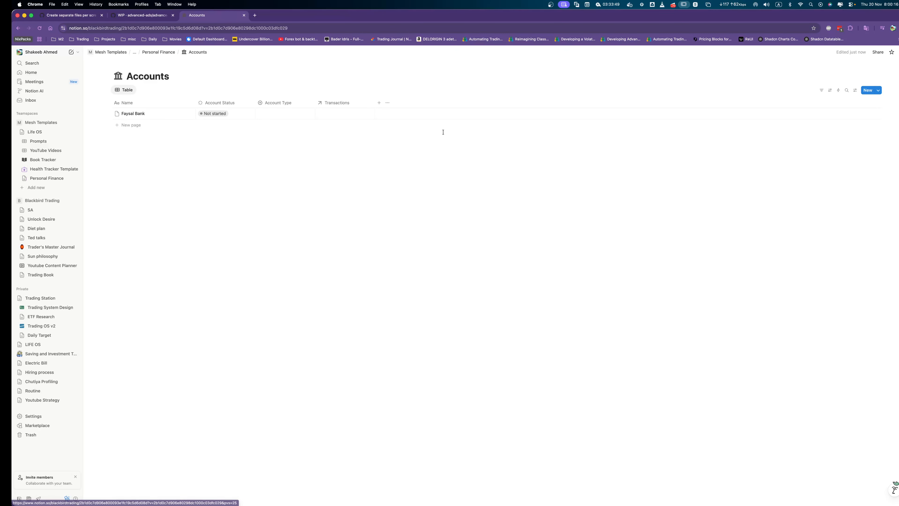
click(324, 104)
mouse_move(365, 127)
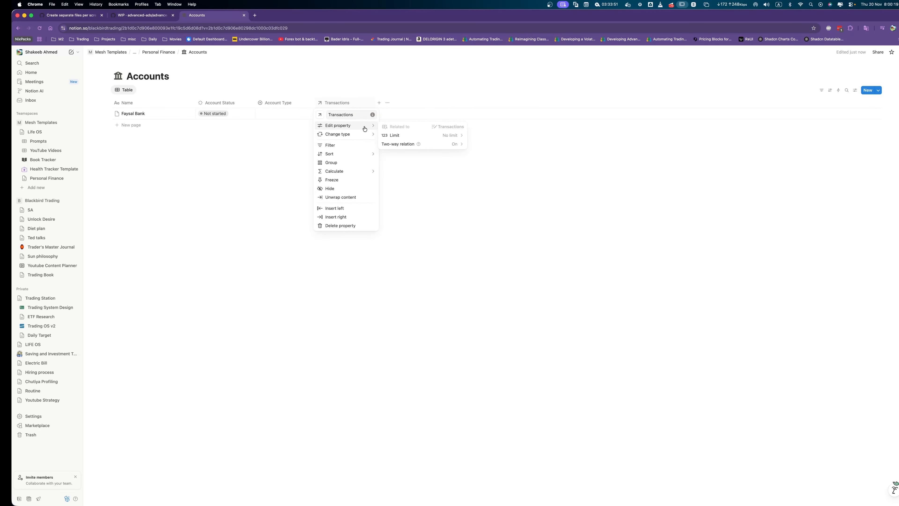
click(514, 177)
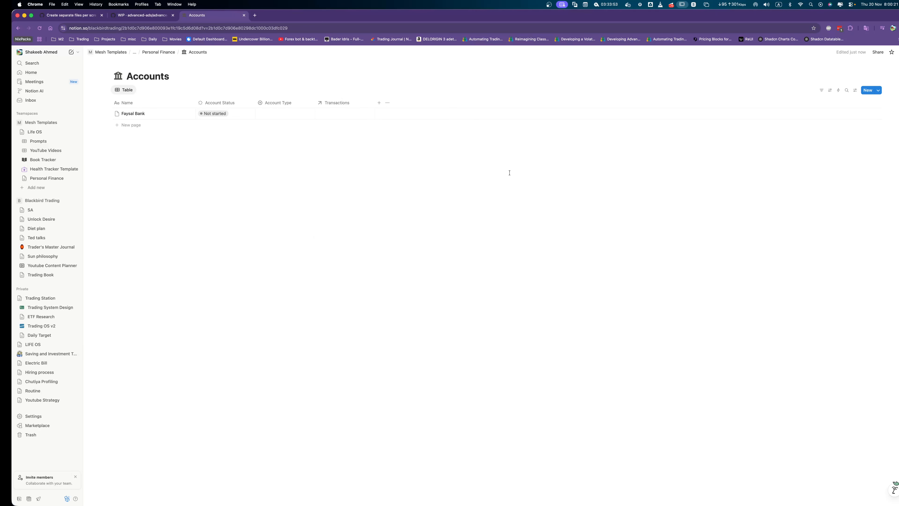
Hide the Transactions property from the Accounts table view and check the properties on the Faysal Bank page.
click(340, 103)
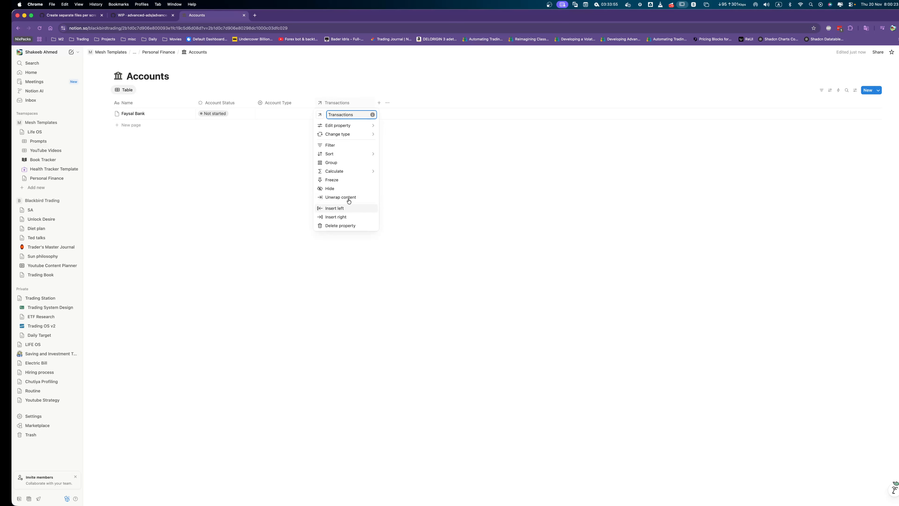
click(340, 133)
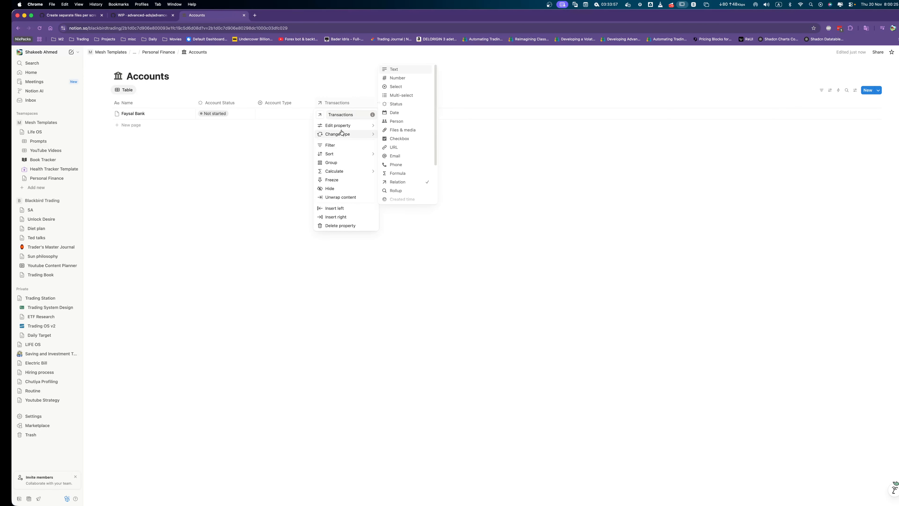
click(337, 188)
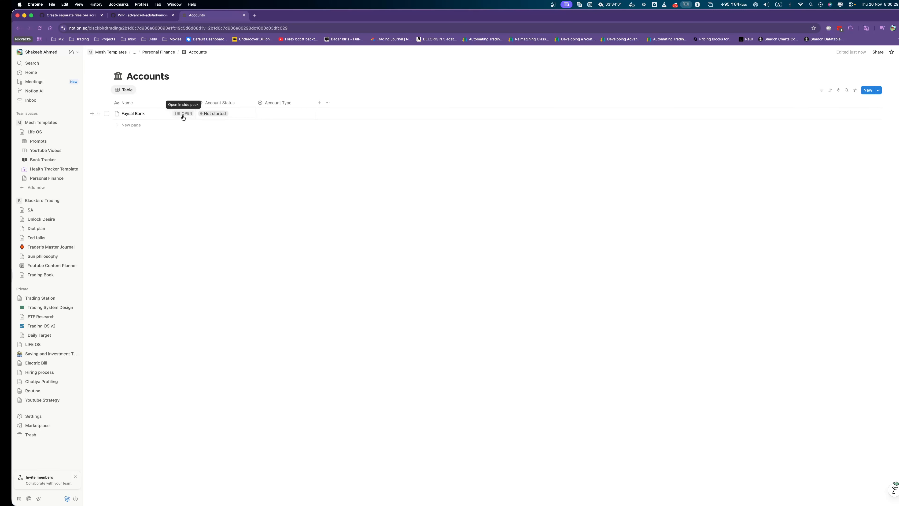
click(183, 114)
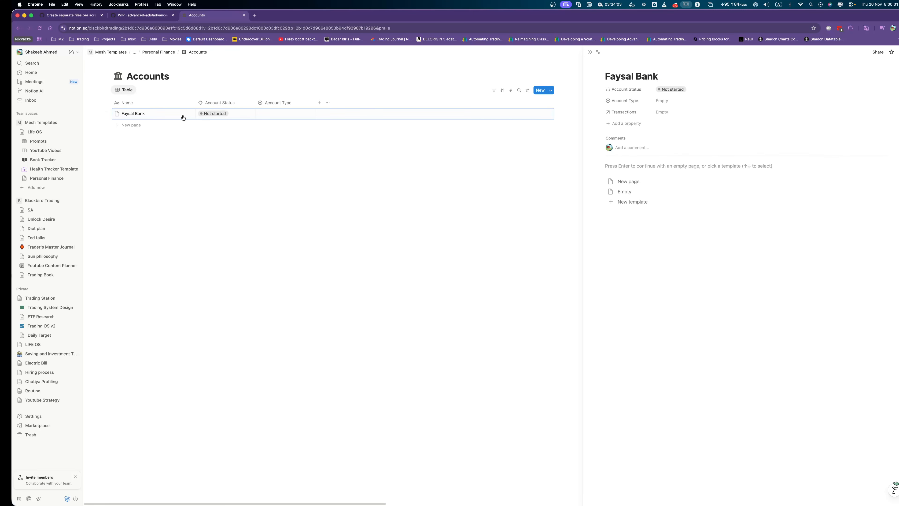
click(364, 152)
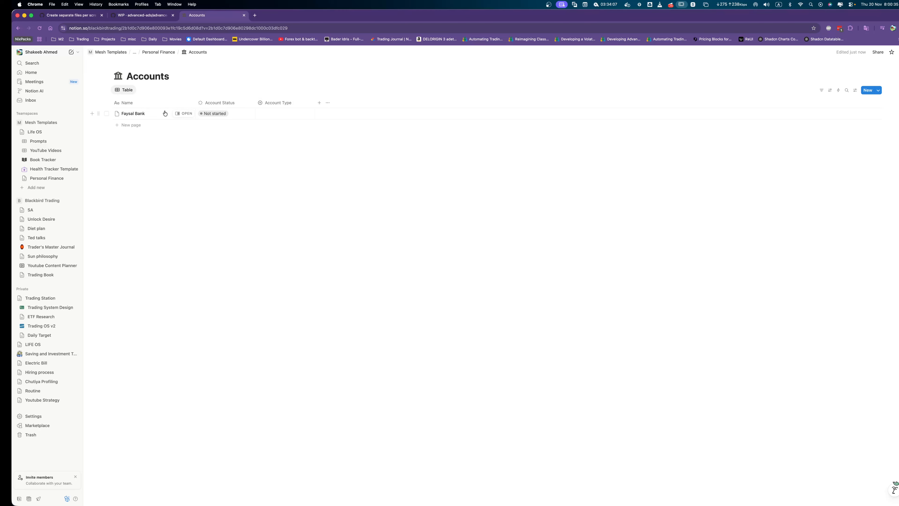
Edit the default Accounts page template, adding a number property named "Amount" and placing it below Transactions.
click(879, 89)
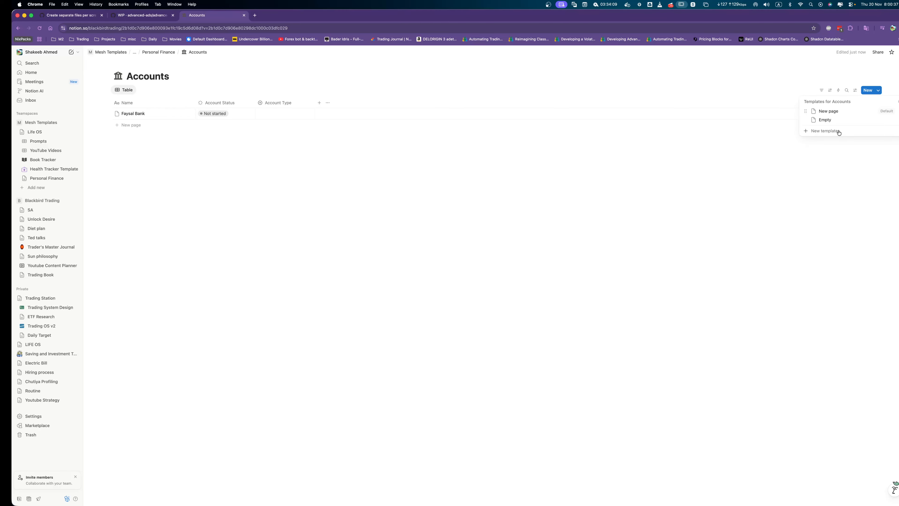
click(890, 112)
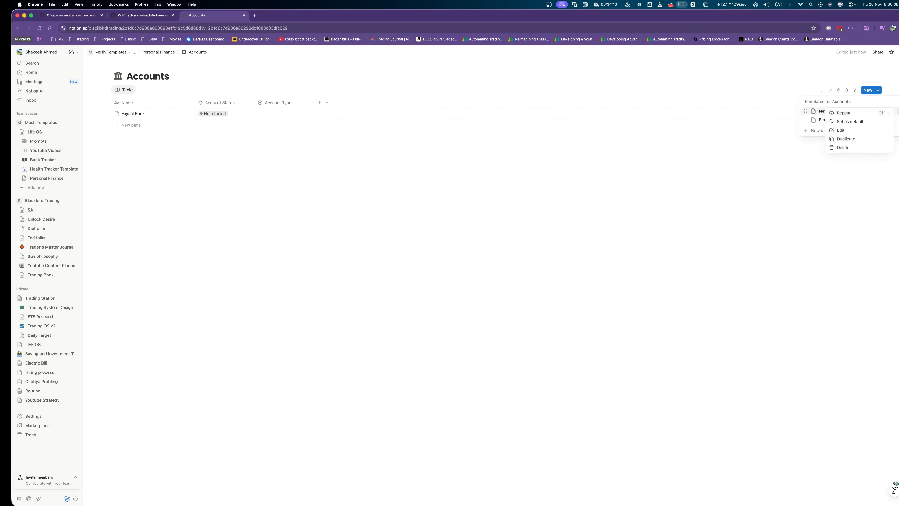
click(849, 130)
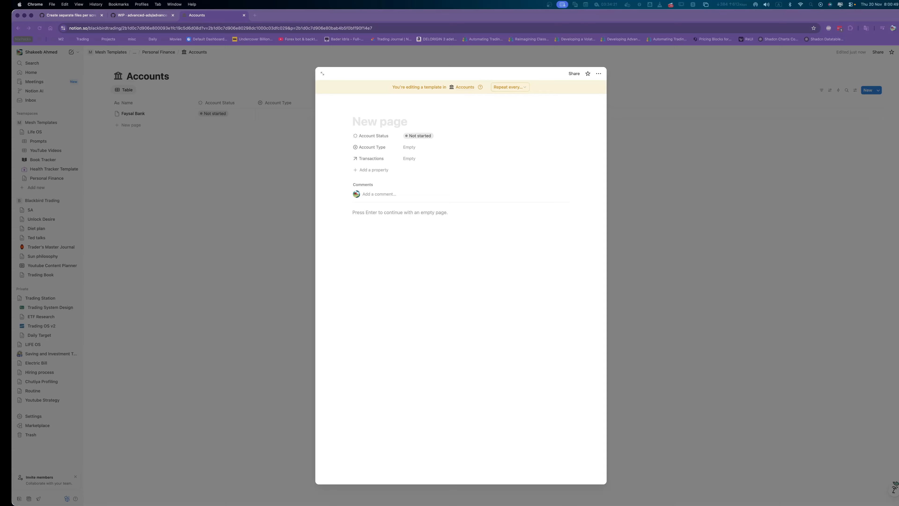
click(386, 198)
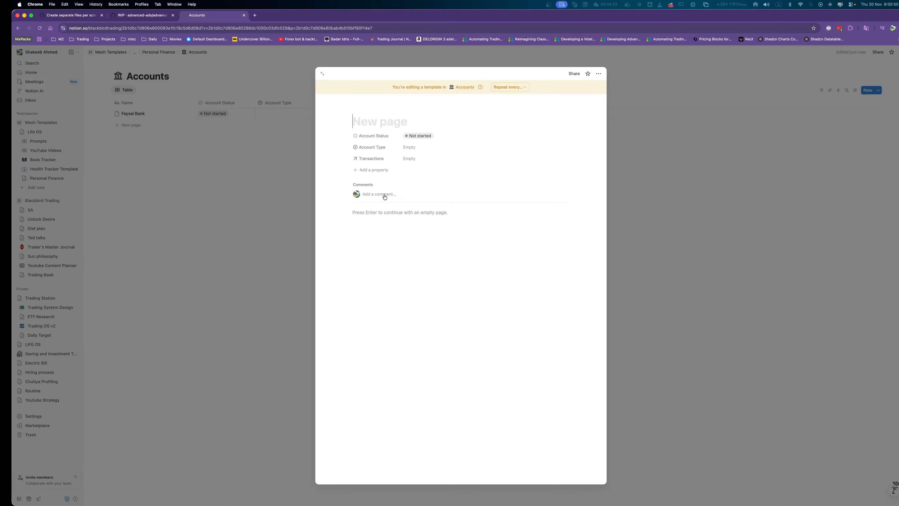
click(384, 176)
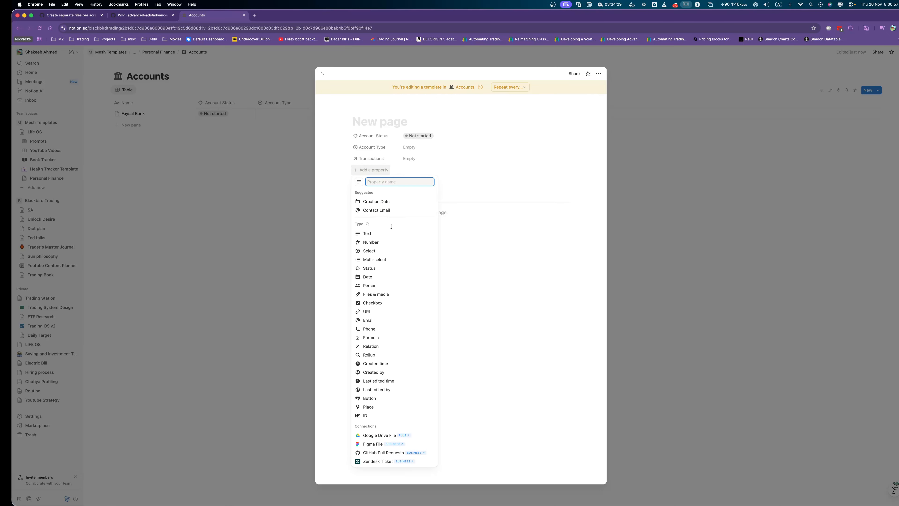
click(378, 243)
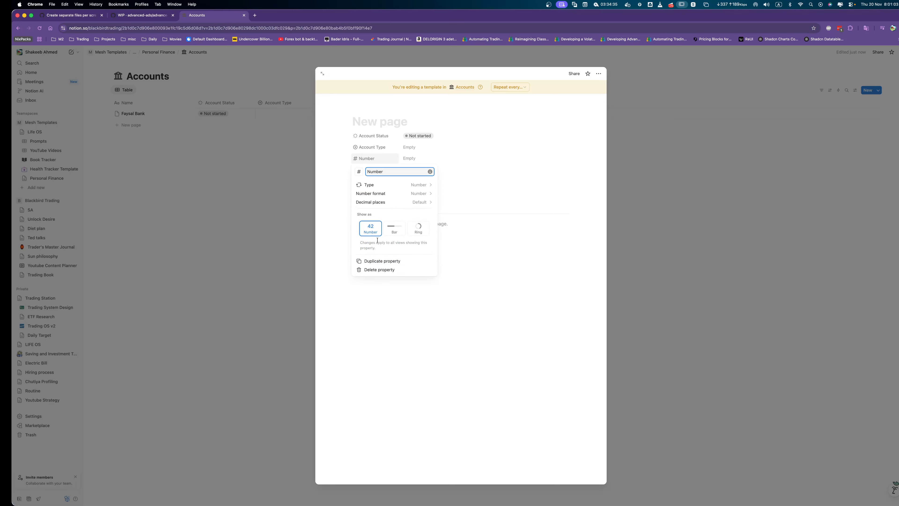
key(alt+BackSpace)
text(Amount)
click(475, 191)
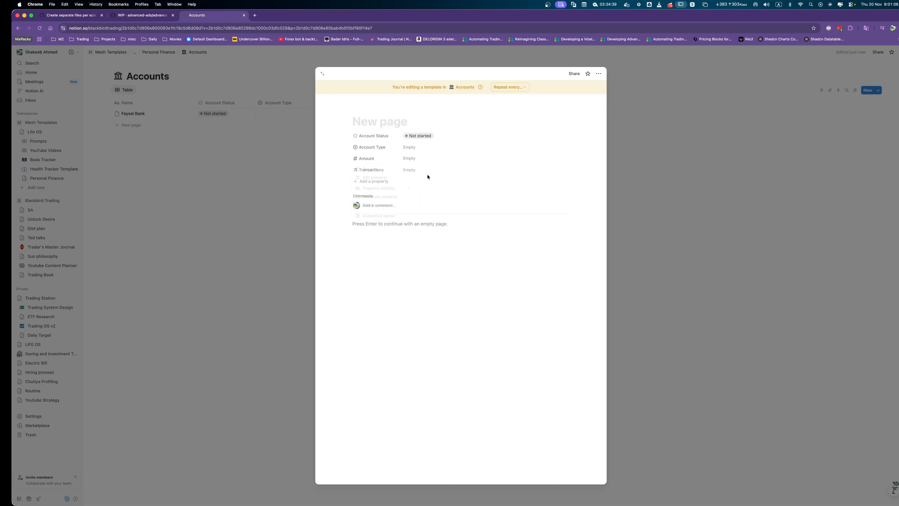
drag(353, 159, 354, 171)
Add a text property named "Notes" to the Accounts template.
click(374, 182)
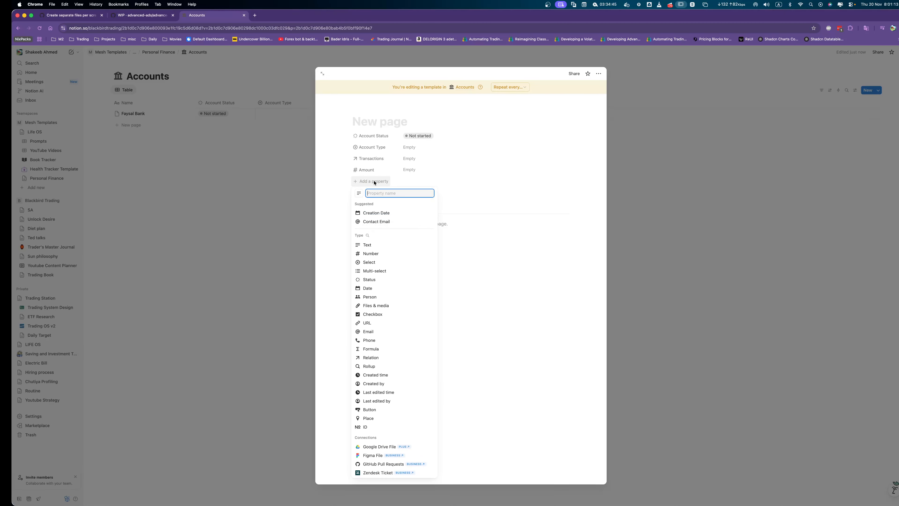
text(Notes)
click(368, 245)
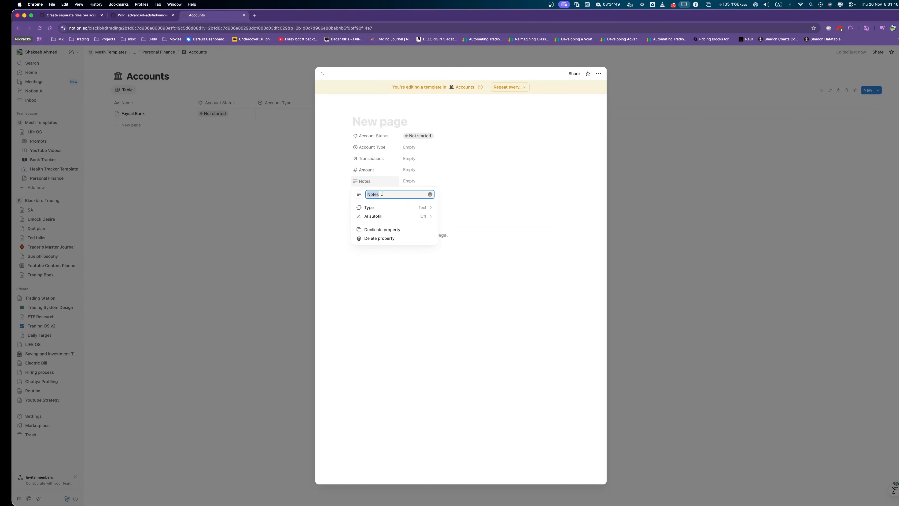
click(519, 195)
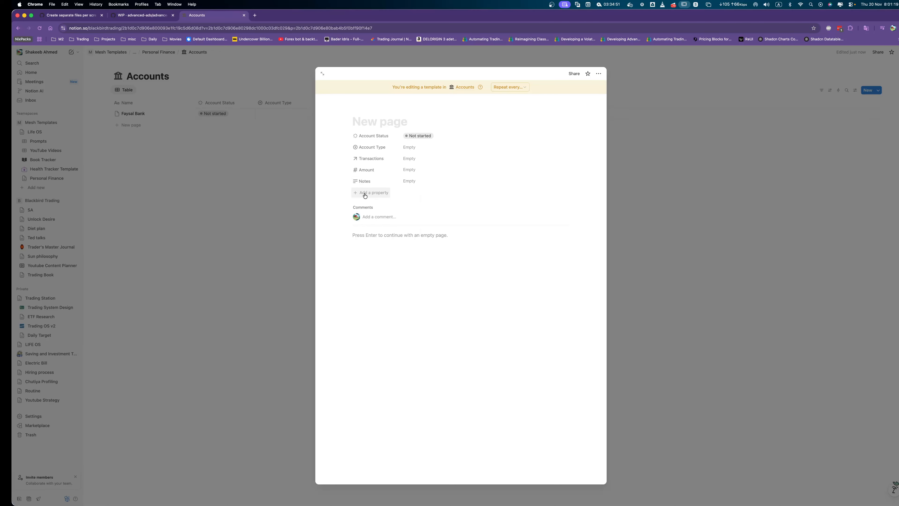
Add a select property named "What to do?" to the Accounts page template.
click(365, 194)
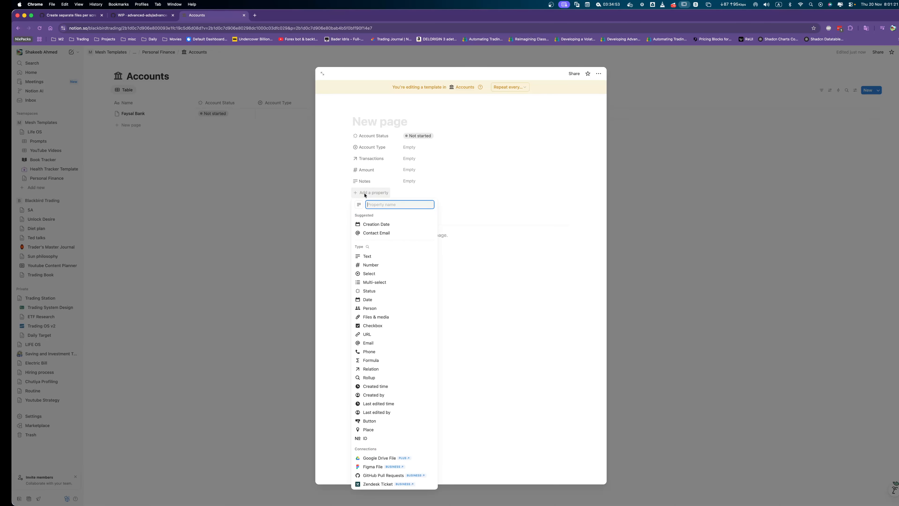
click(375, 274)
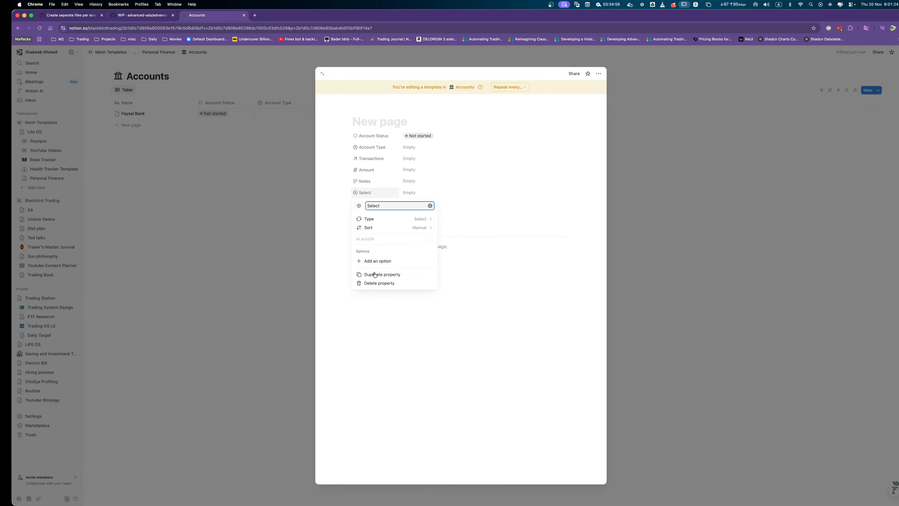
double_click(379, 206)
text(Type)
key(shift+super+Right)
text(What to do?)
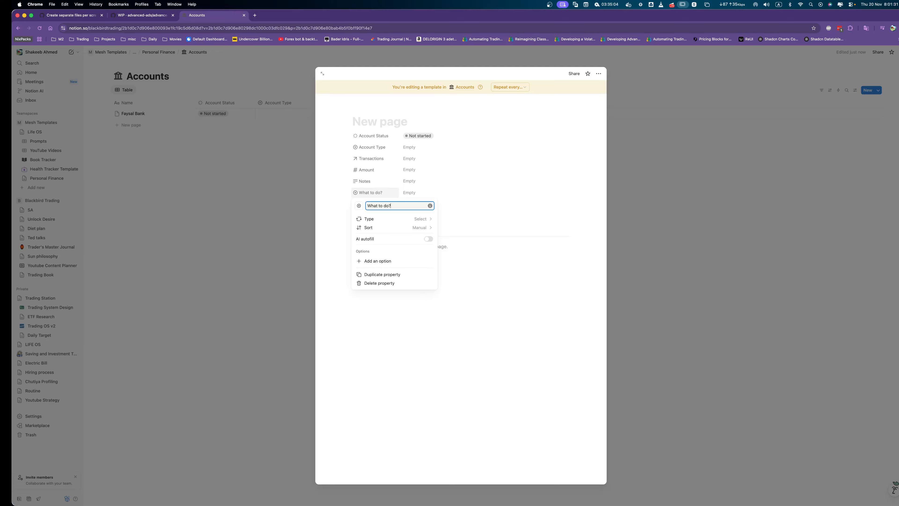
Give the "What to do?" property the options Deposit and Withdrawal, and choose a sort order for its options.
click(388, 261)
text(De)
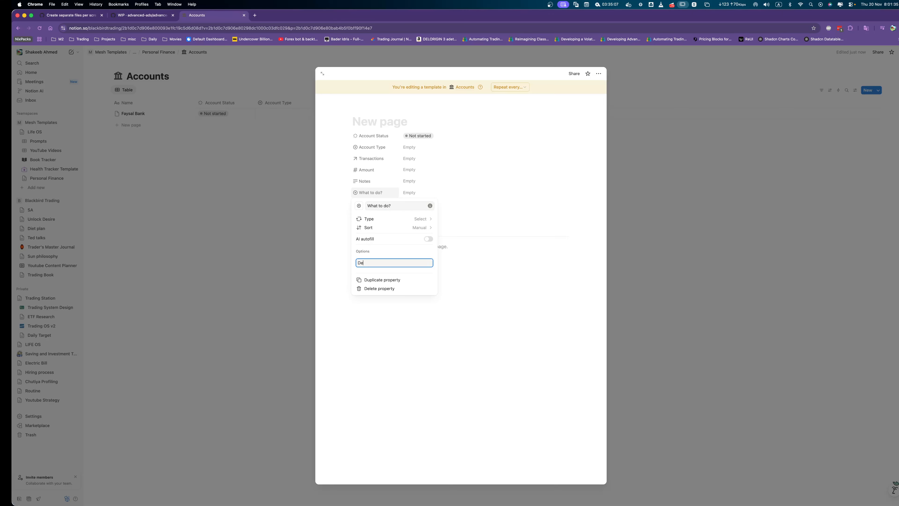
text(posit)
key(Return)
text(W)
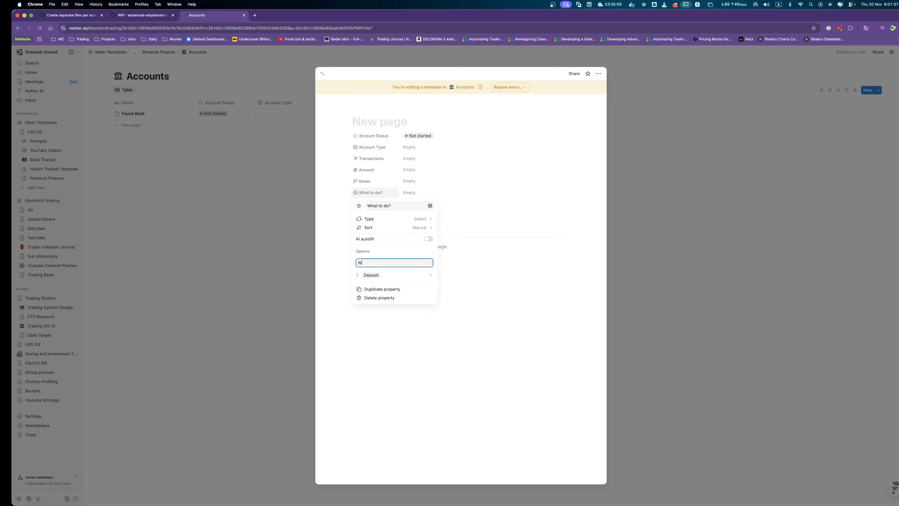
text(ithdrawal)
key(Return)
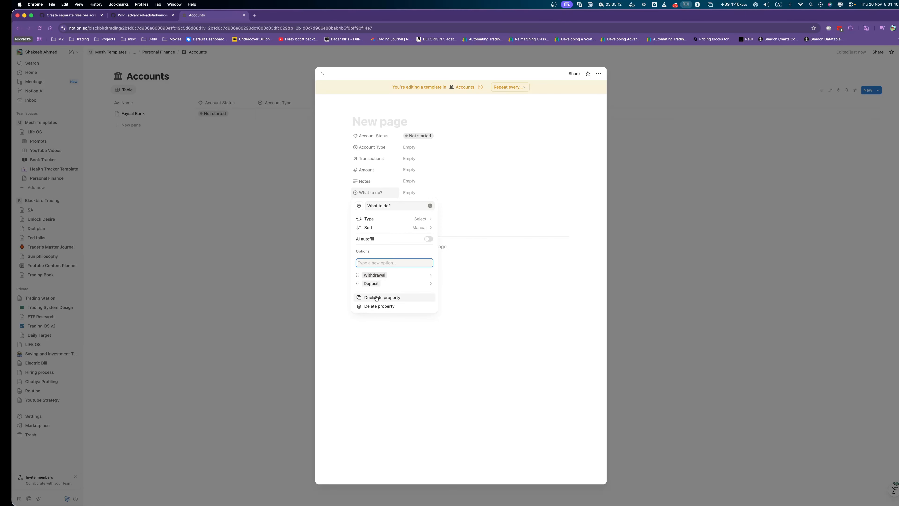
click(426, 227)
click(392, 246)
click(510, 280)
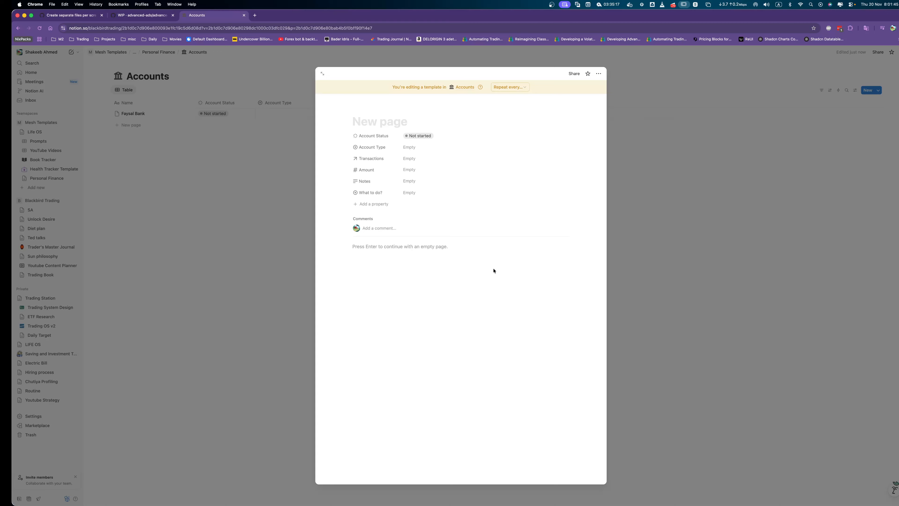
Add a button property named "Process" to the template and place it below "What to do?".
click(372, 204)
text(button)
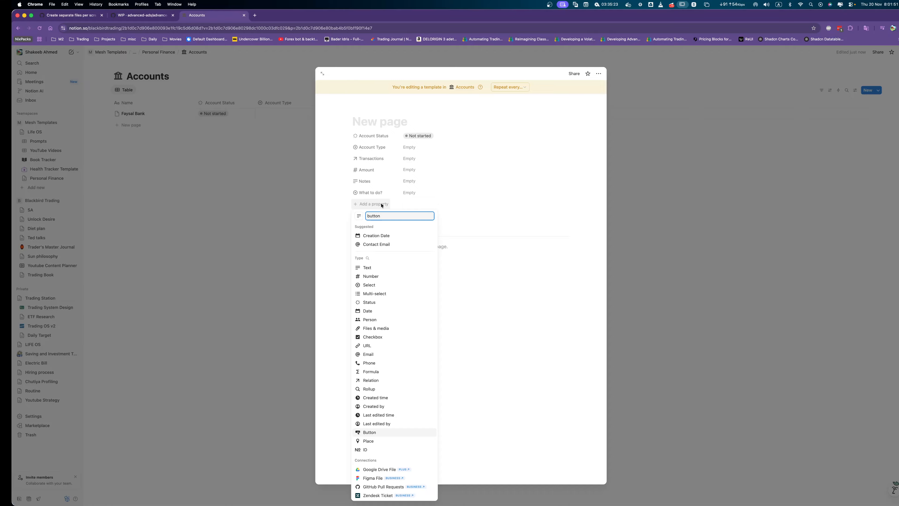
click(370, 432)
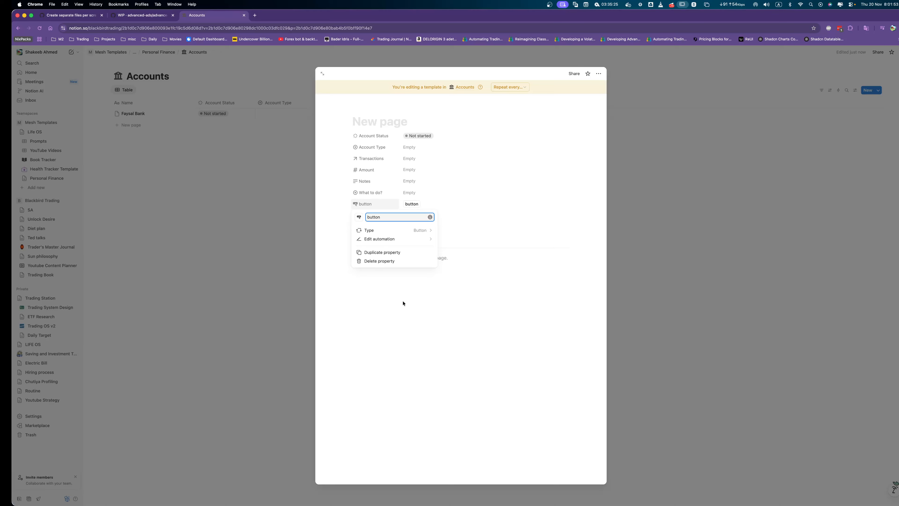
double_click(391, 218)
text(Process)
key(Escape)
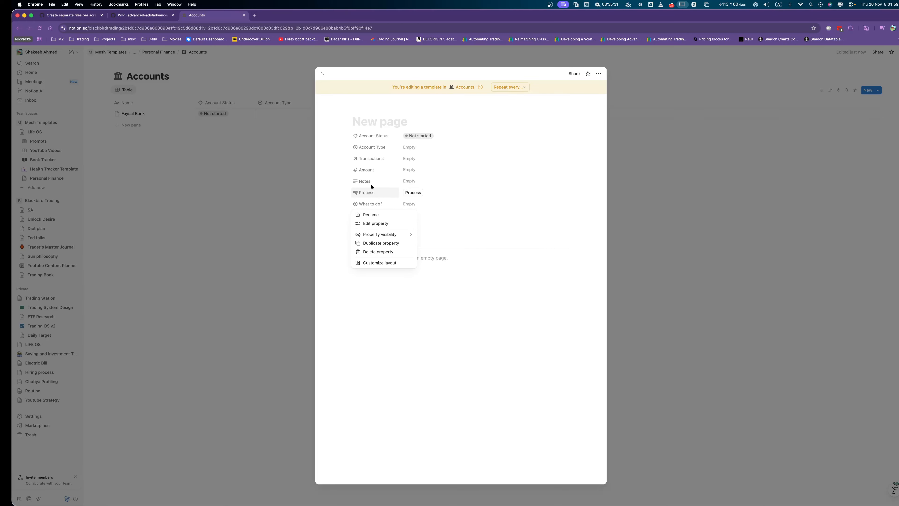
key(Escape)
drag(354, 192, 354, 203)
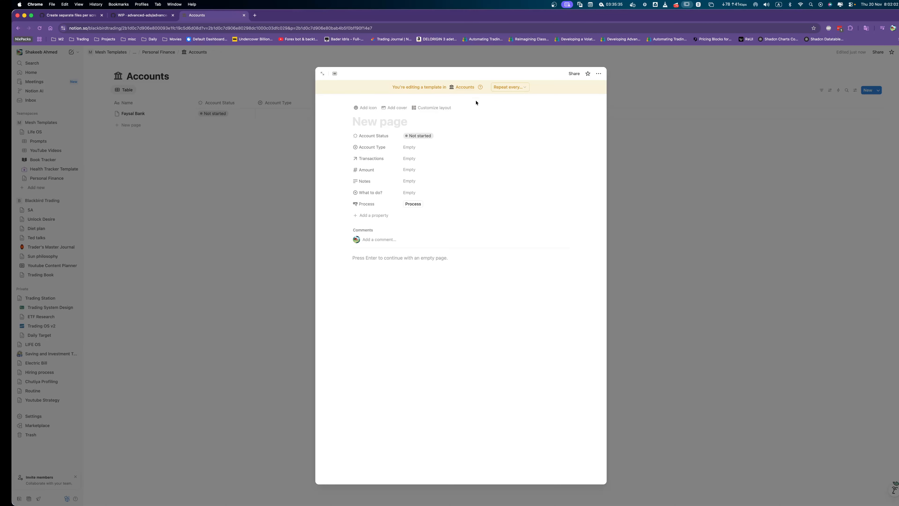
Customize the Accounts page layout by pinning Account Type and Account Status to the heading, and apply it to all pages.
click(428, 110)
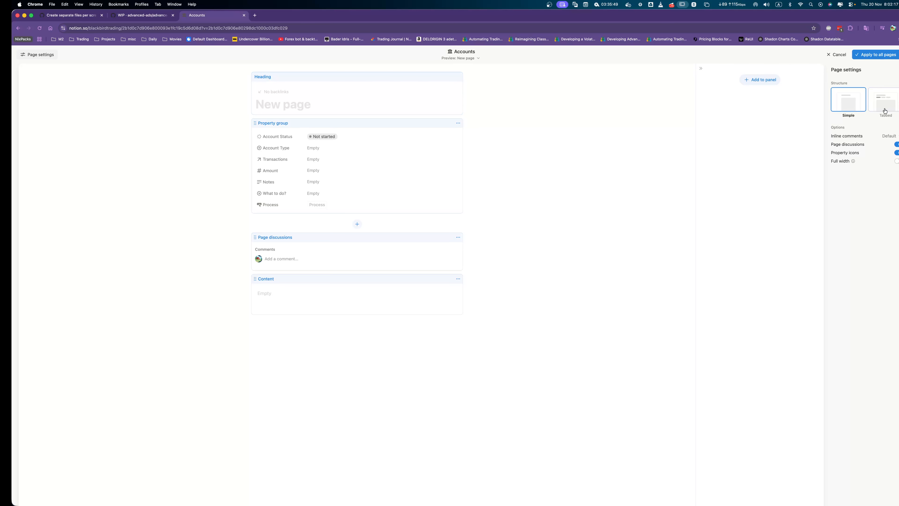
click(335, 125)
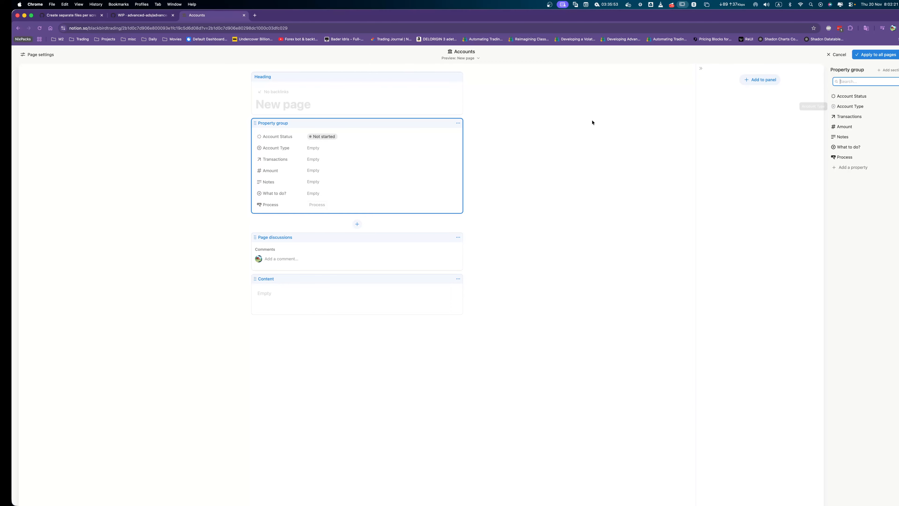
click(365, 103)
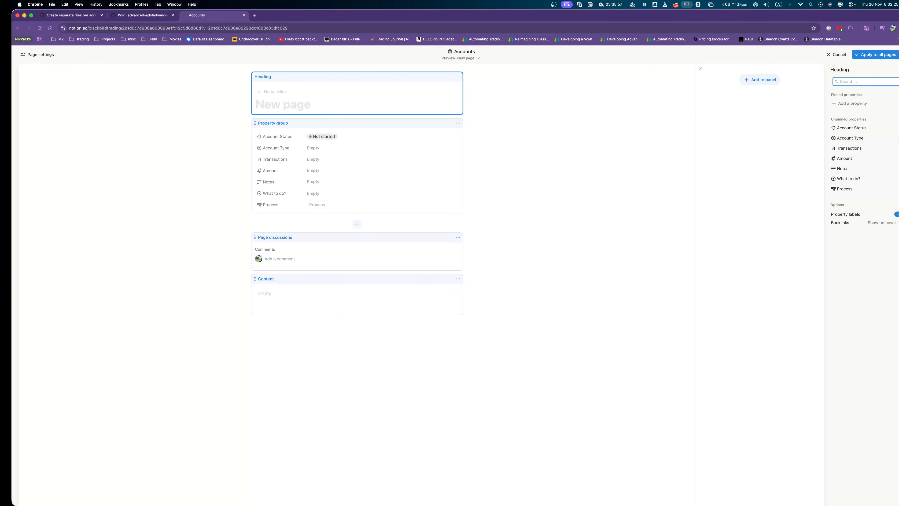
click(898, 138)
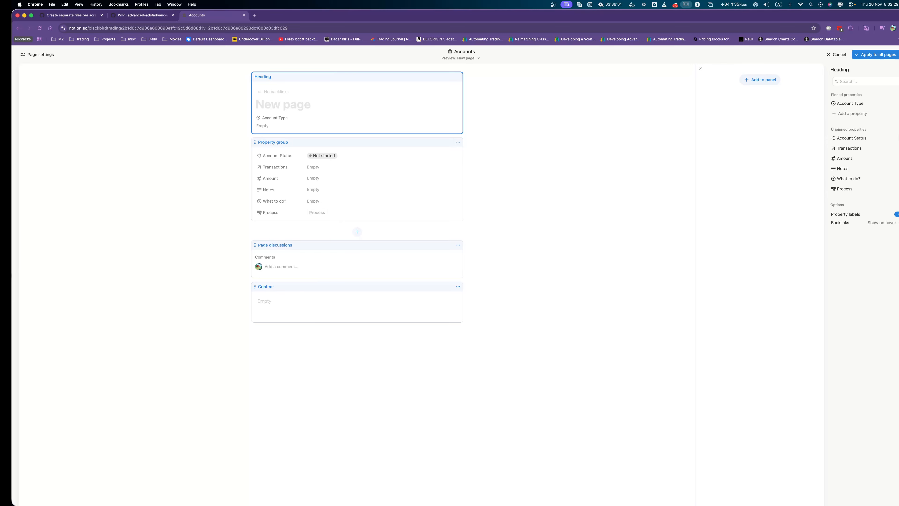
click(898, 138)
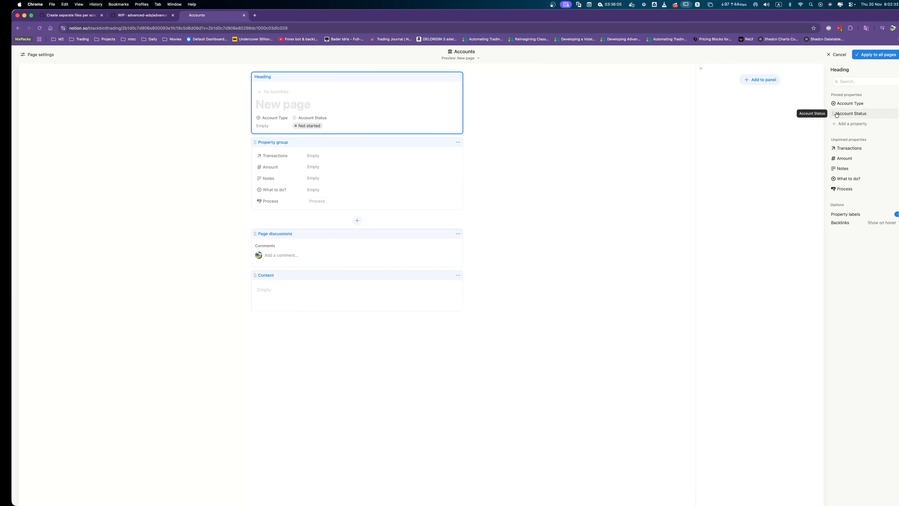
click(875, 57)
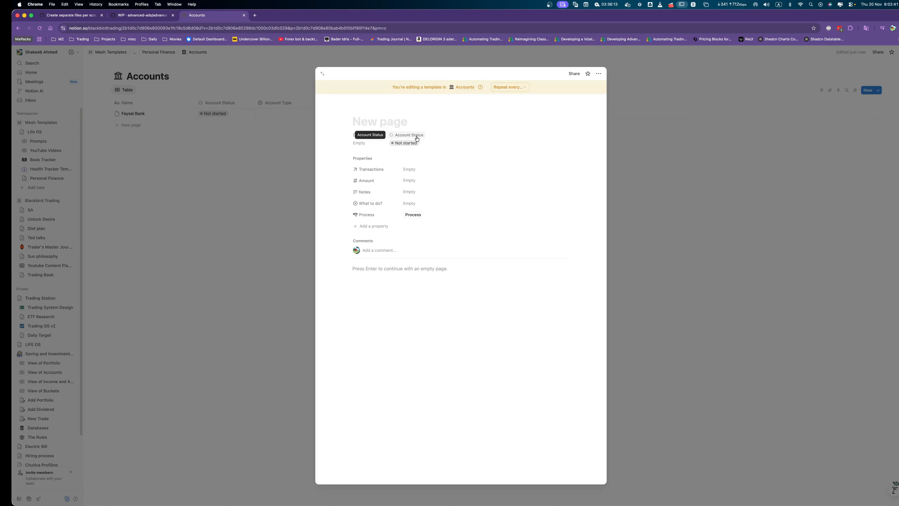
Reopen the Accounts layout and add a section named "Transcations" to the property group above the existing properties.
click(442, 108)
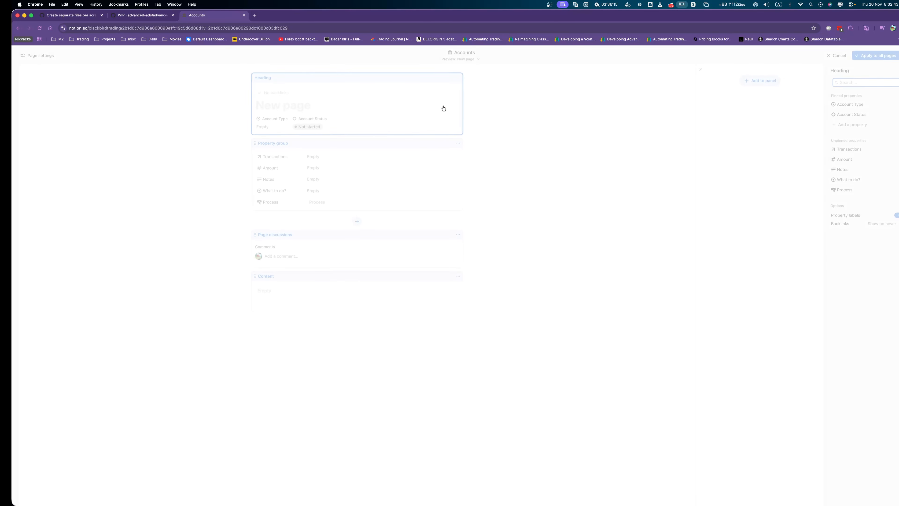
click(358, 192)
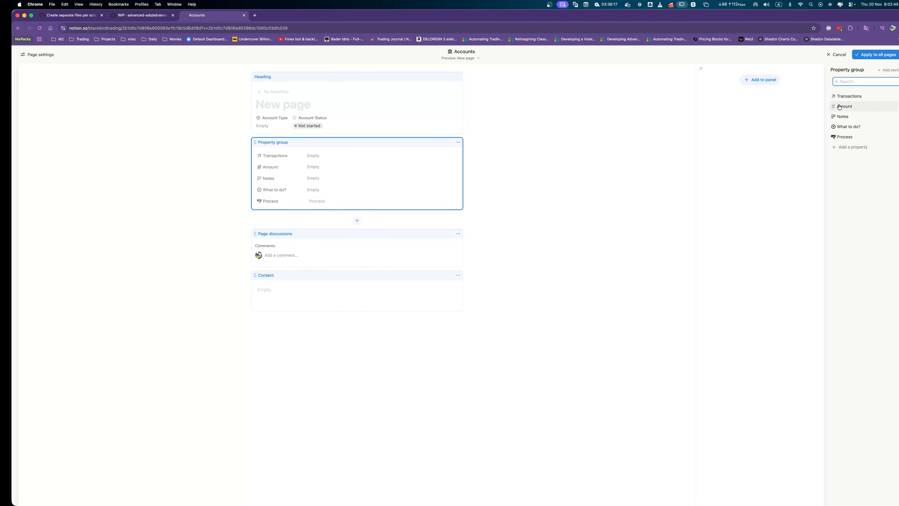
click(850, 148)
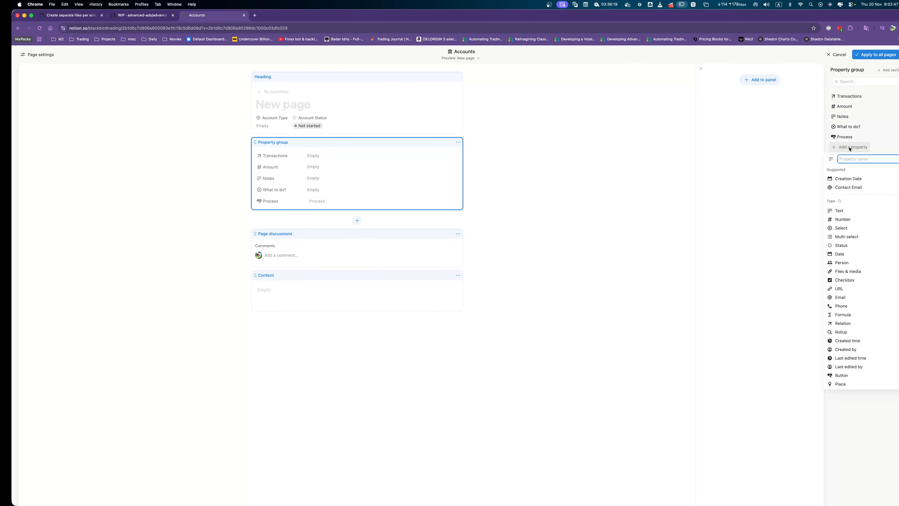
click(887, 71)
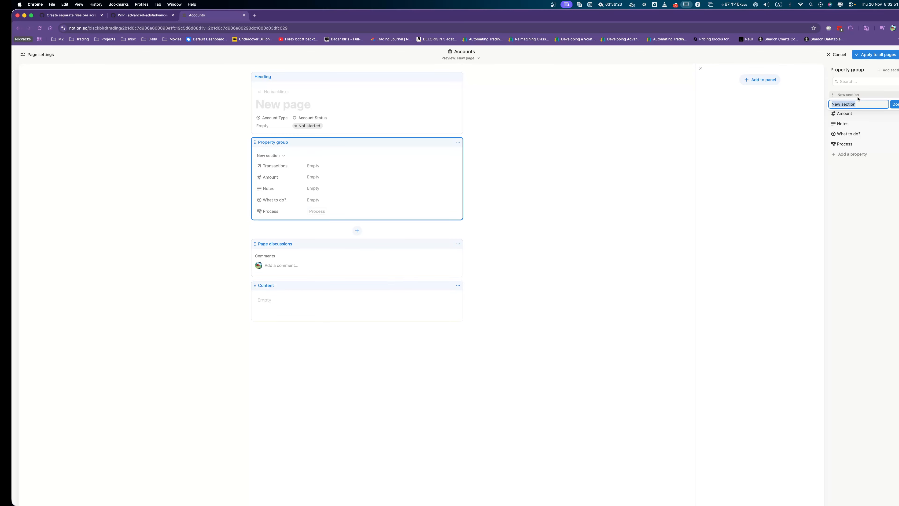
text(Transcation)
key(Return)
drag(848, 95, 847, 140)
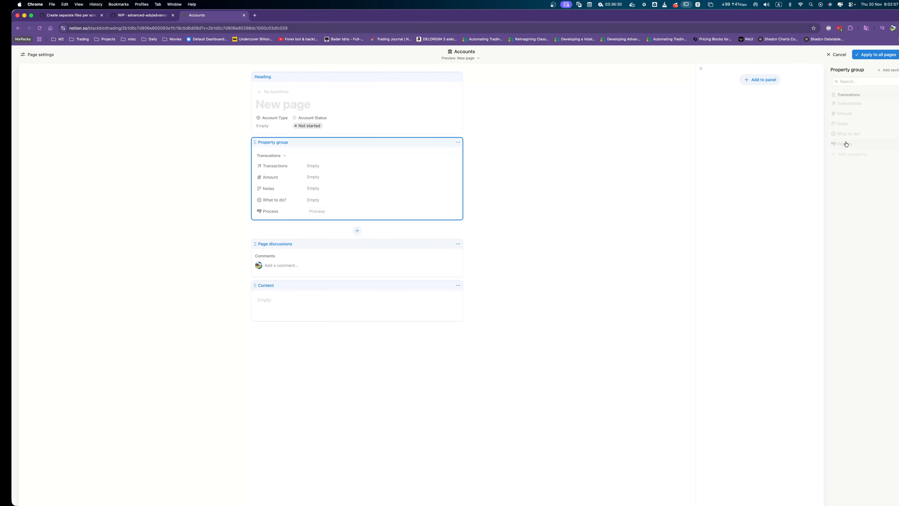
Add a "Details" section to the property group and set the Transactions property to Always hide.
click(891, 69)
text(D)
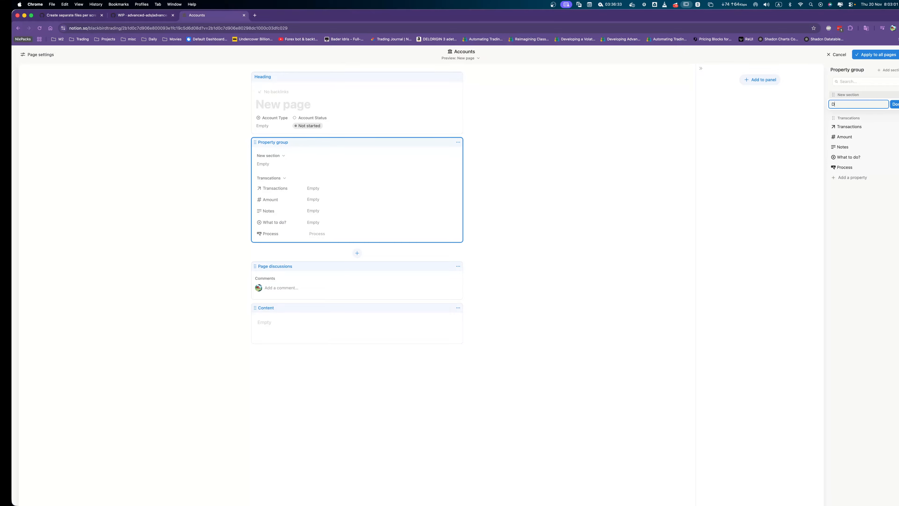
text(etails)
key(Return)
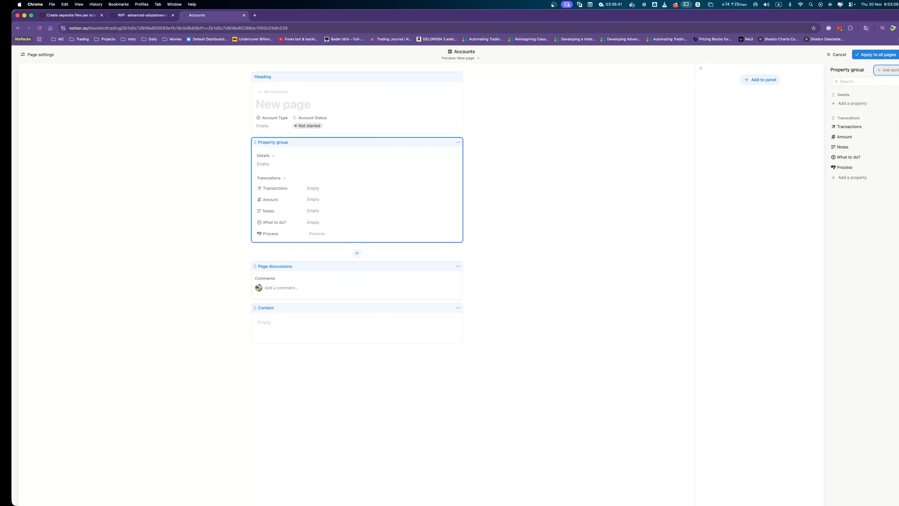
click(898, 126)
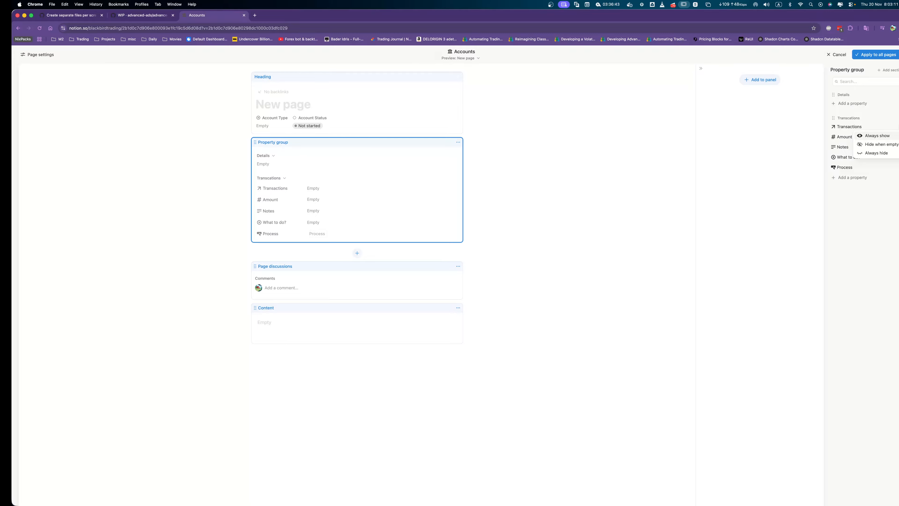
click(881, 153)
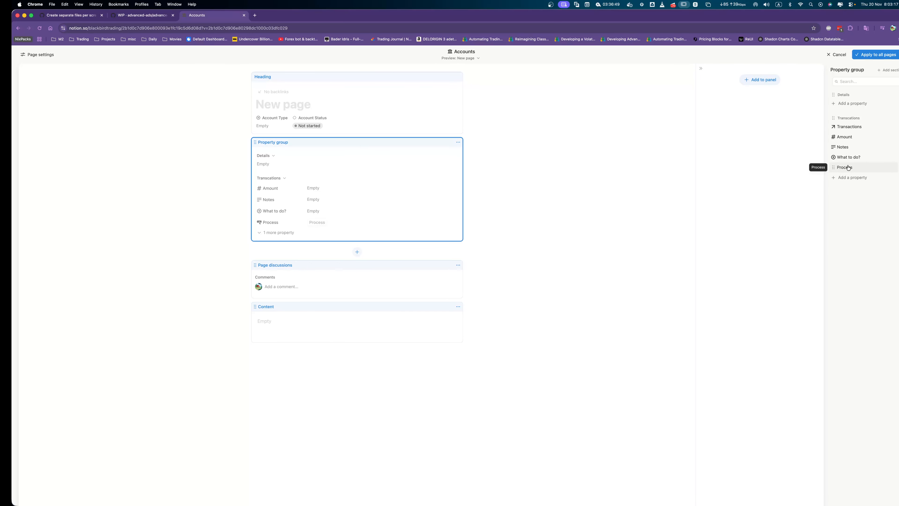
Add a formula property named "Deposited" to the Details section.
click(848, 103)
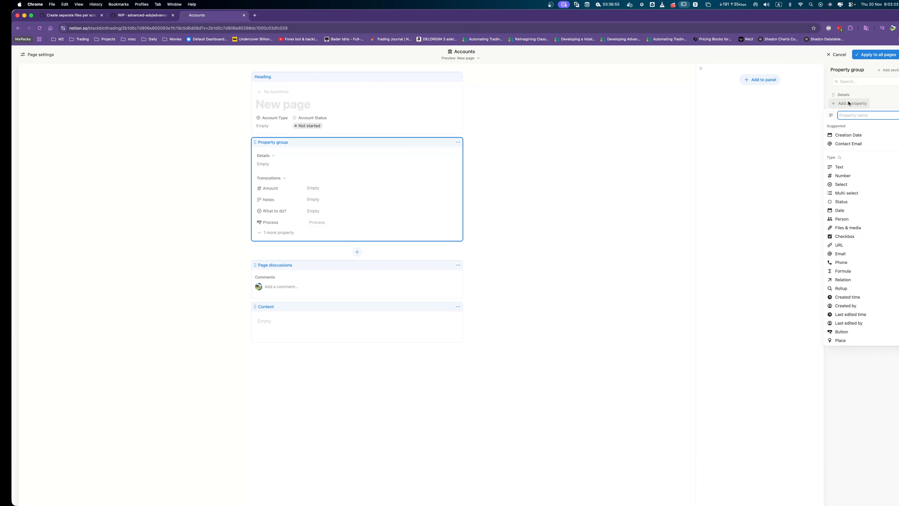
click(852, 272)
double_click(860, 117)
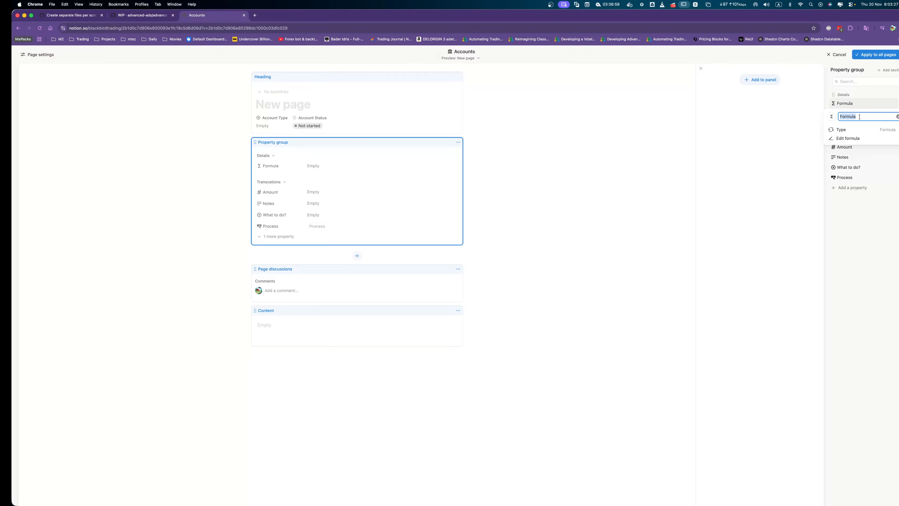
text(Deposited)
key(Return)
key(Escape)
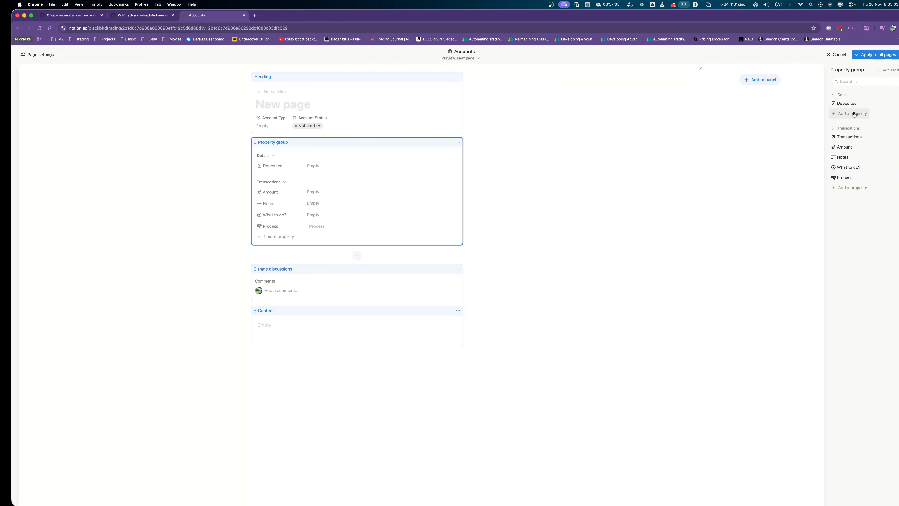
Add a second formula property named "Withdrawn" below Deposited in the Details section.
click(854, 113)
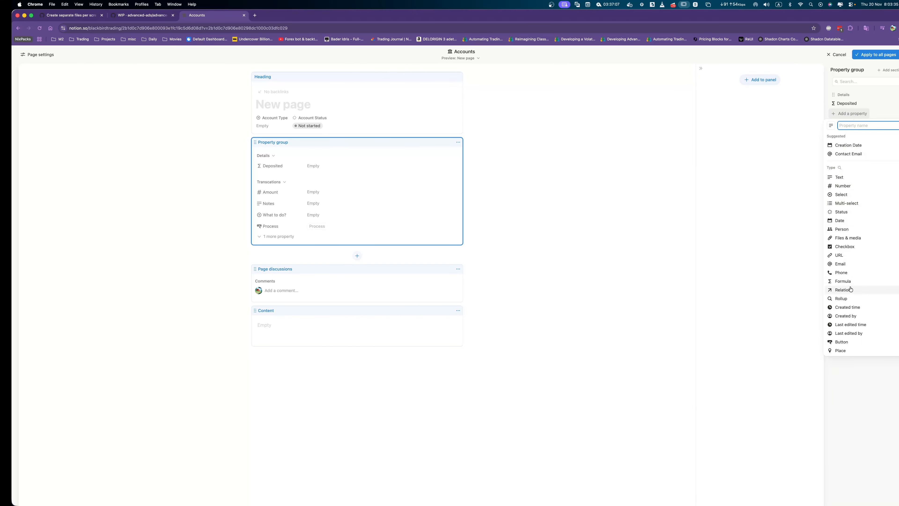
click(845, 282)
double_click(860, 127)
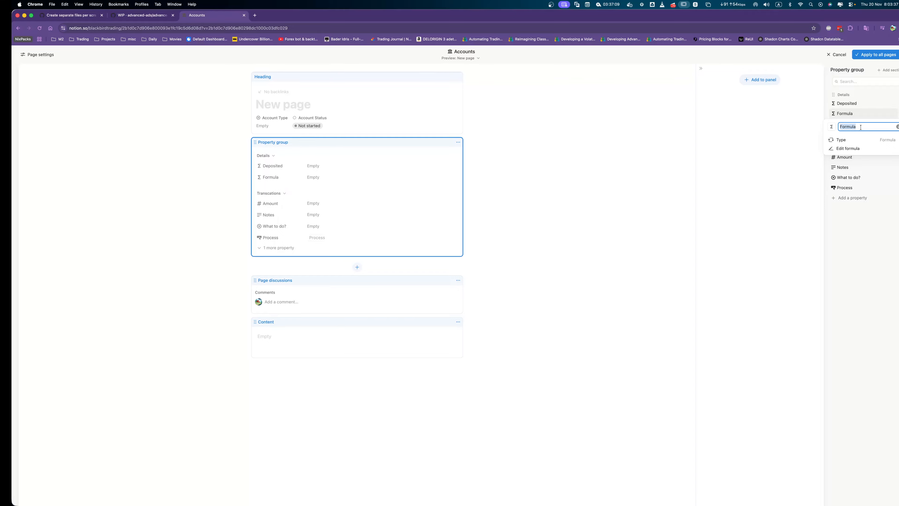
text(Withdrawn)
key(Escape)
Add a third formula property named "Current Balance" to the Details section.
click(851, 123)
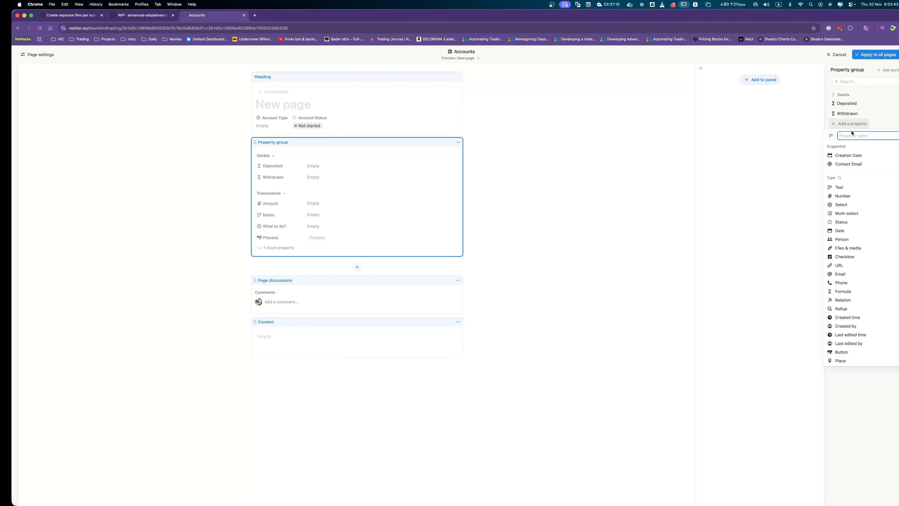
click(847, 292)
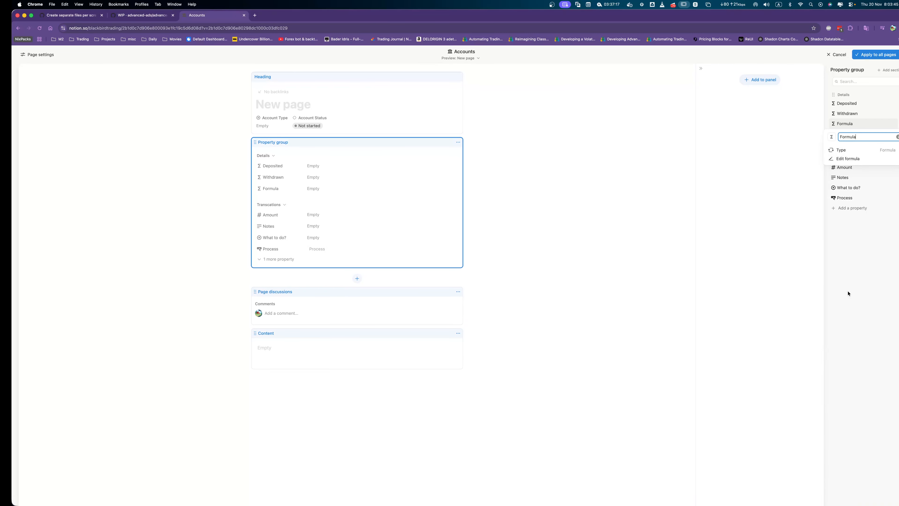
key(BackSpace)
key(BackSpace)
key(BackSpace)
key(BackSpace)
key(BackSpace)
key(BackSpace)
key(BackSpace)
text(Current Blancealance)
key(Return)
click(893, 212)
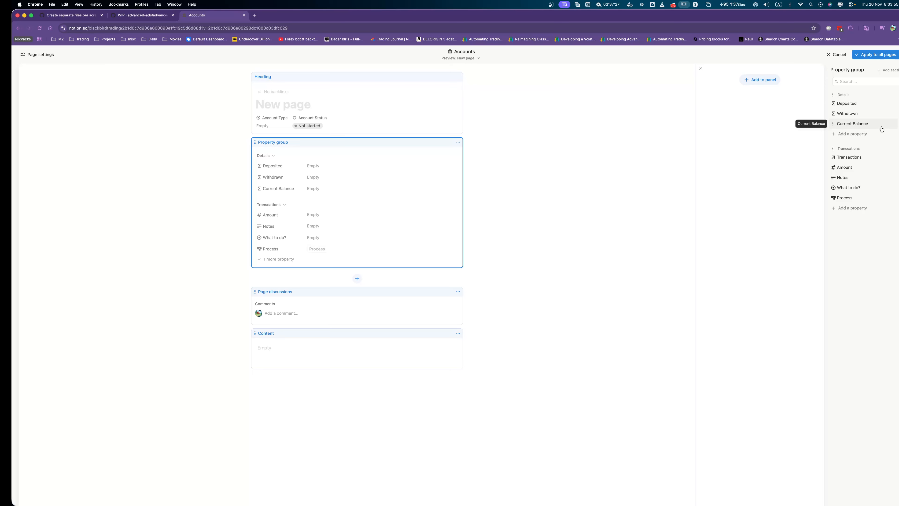
Pin the Current Balance property to the page heading beside Account Status.
click(385, 108)
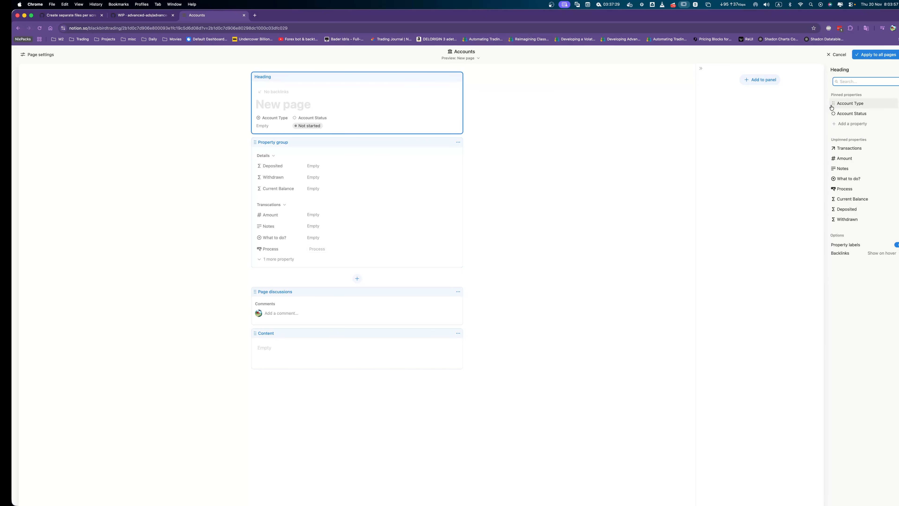
click(898, 199)
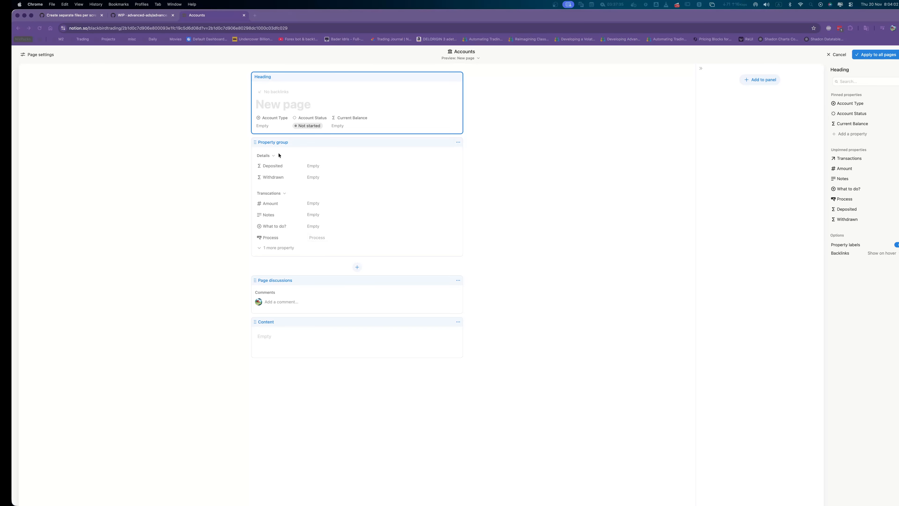
mouse_move(252, 130)
mouse_down()
mouse_move(395, 134)
mouse_move(269, 115)
mouse_up()
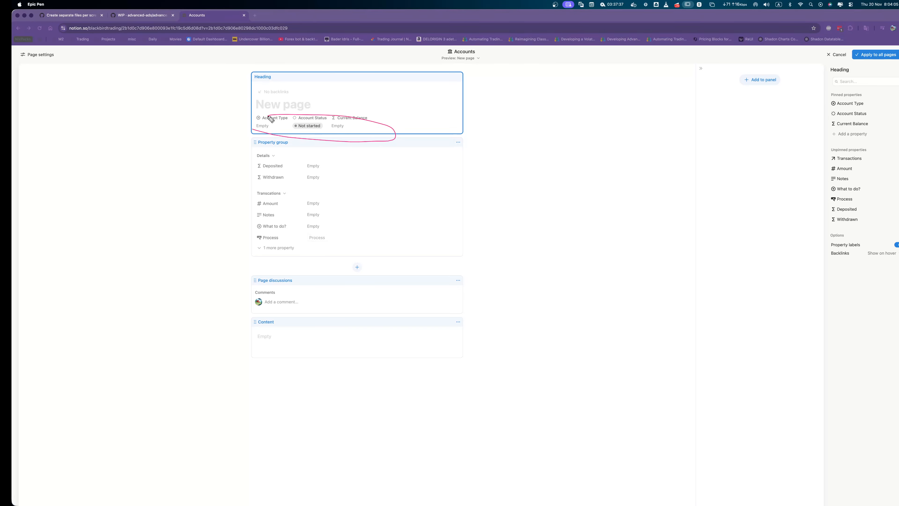
mouse_move(257, 183)
mouse_down()
mouse_move(321, 162)
mouse_move(264, 157)
mouse_up()
mouse_move(290, 186)
mouse_down()
mouse_move(331, 244)
mouse_move(317, 205)
mouse_up()
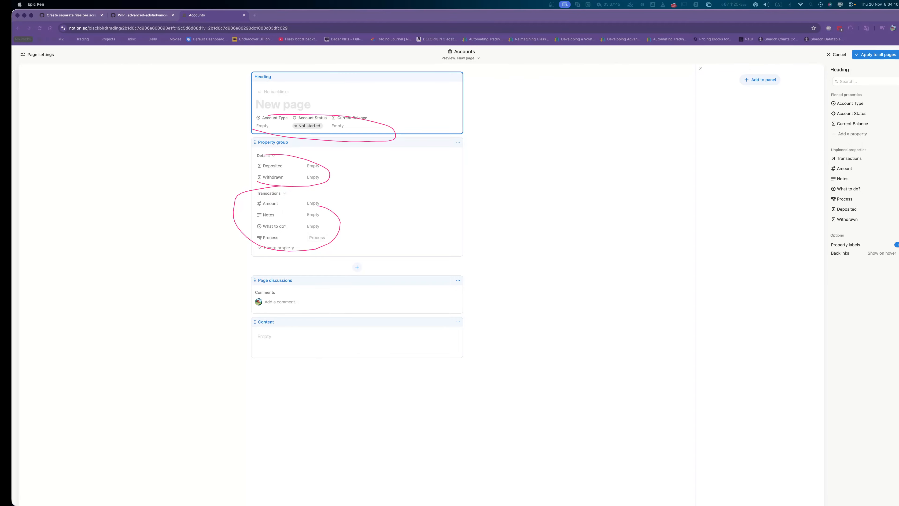
key(ctrl+shift+7)
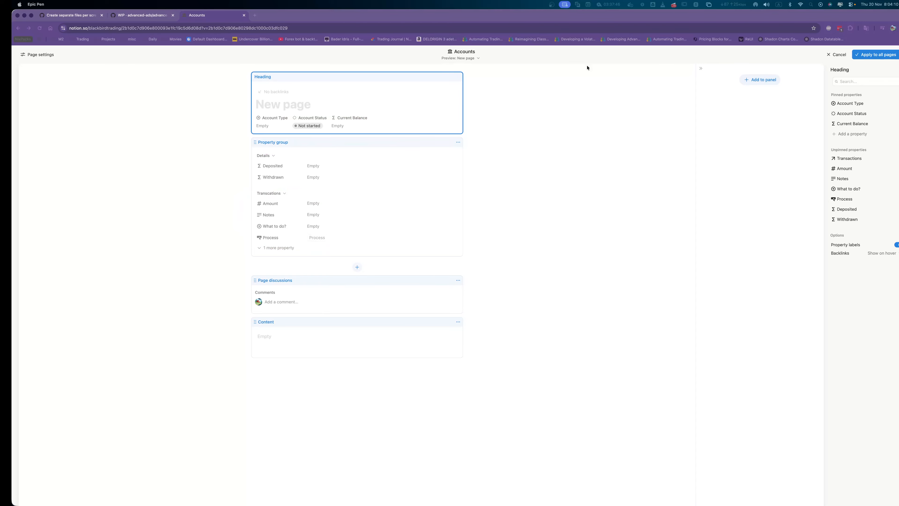
Apply the customized layout to all pages and open the Process button property's automation for editing.
click(873, 55)
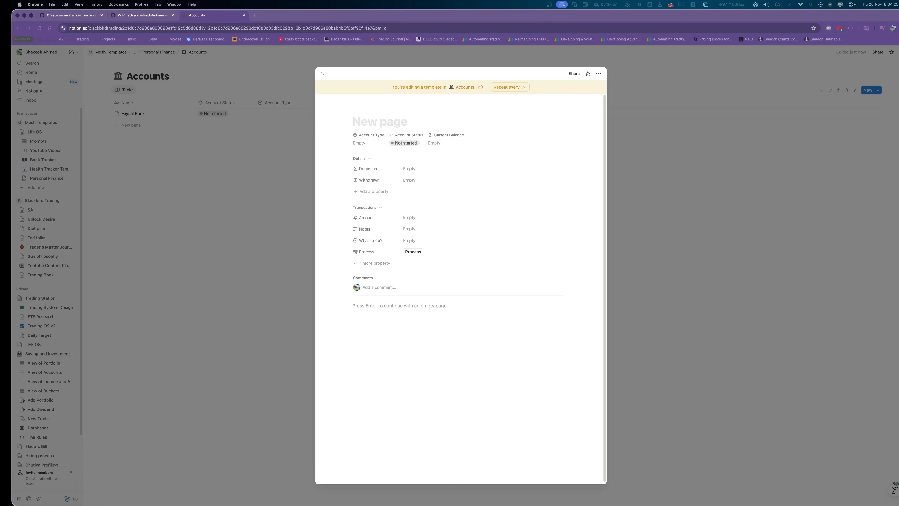
click(446, 256)
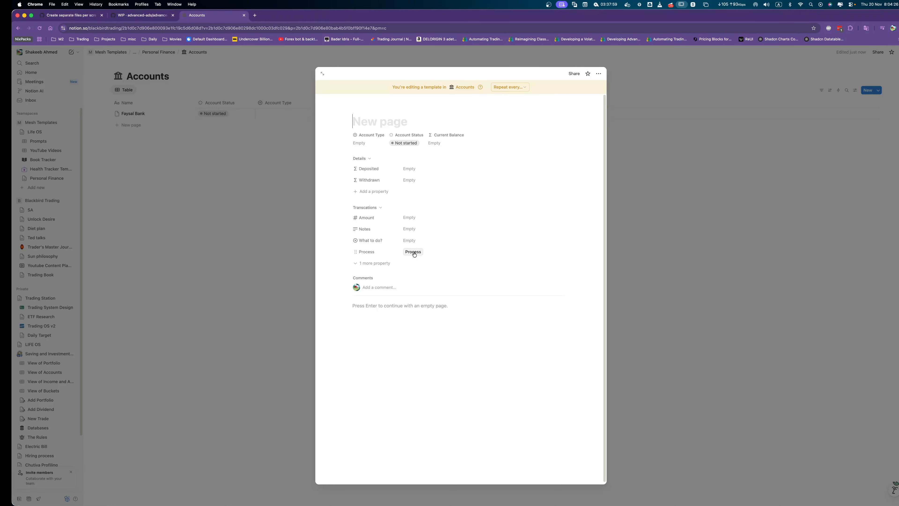
click(368, 252)
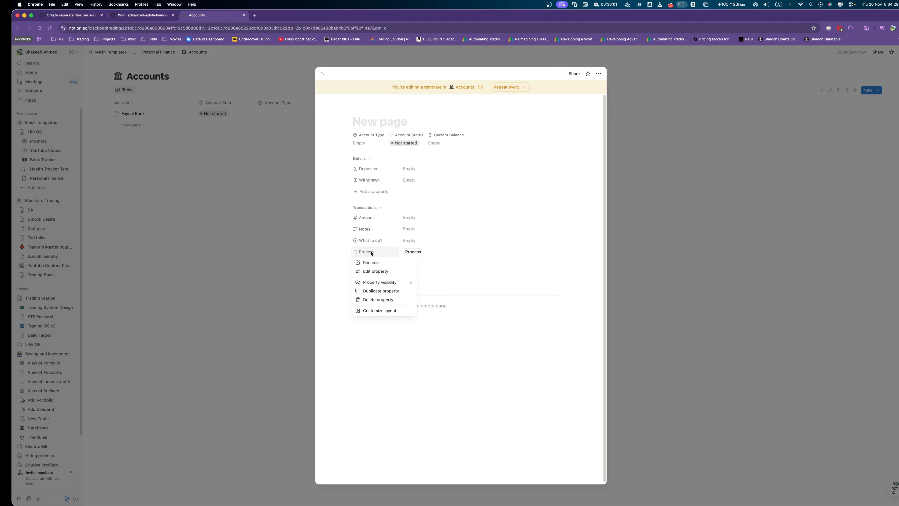
click(377, 271)
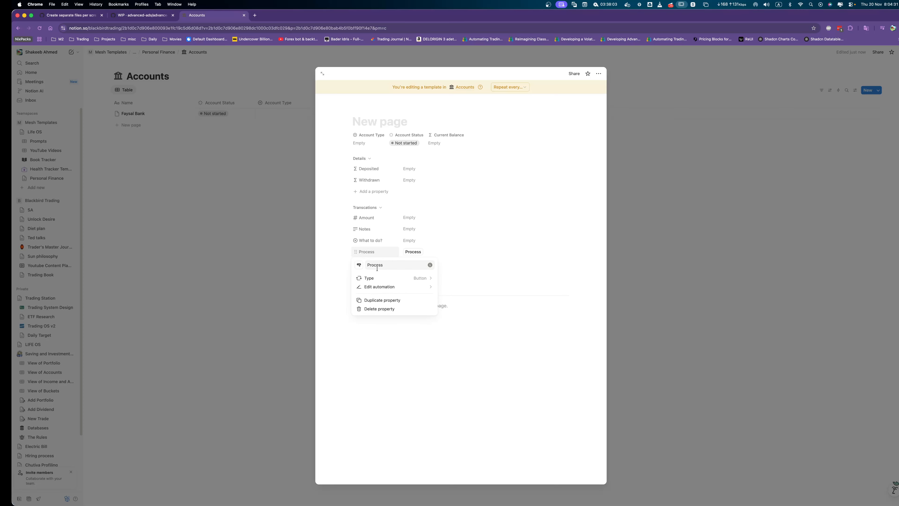
click(426, 280)
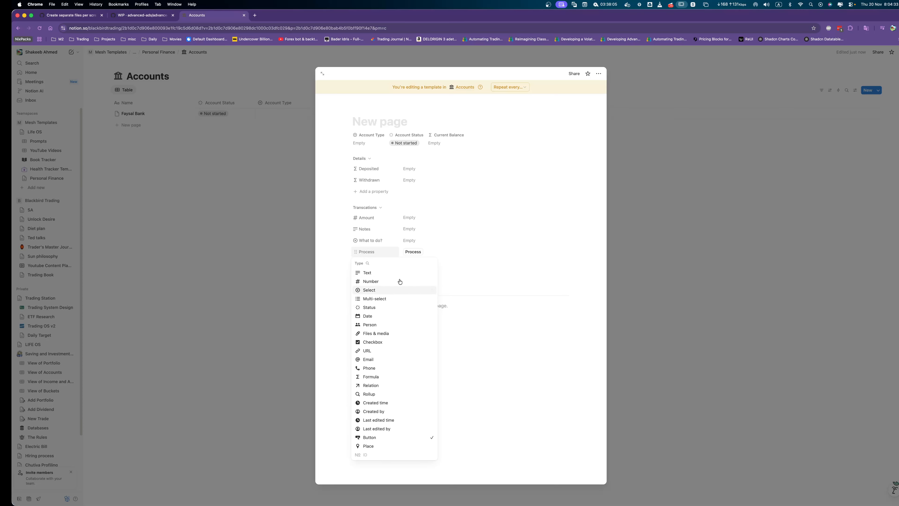
click(375, 248)
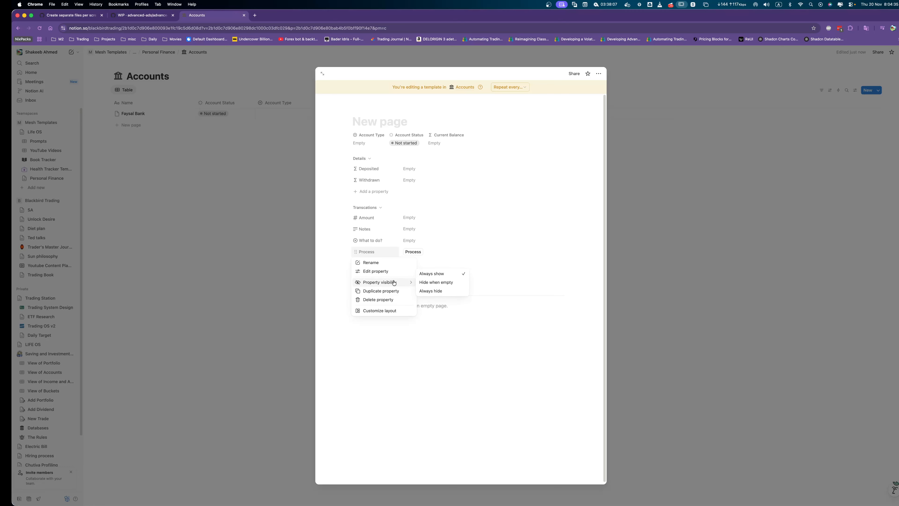
click(391, 272)
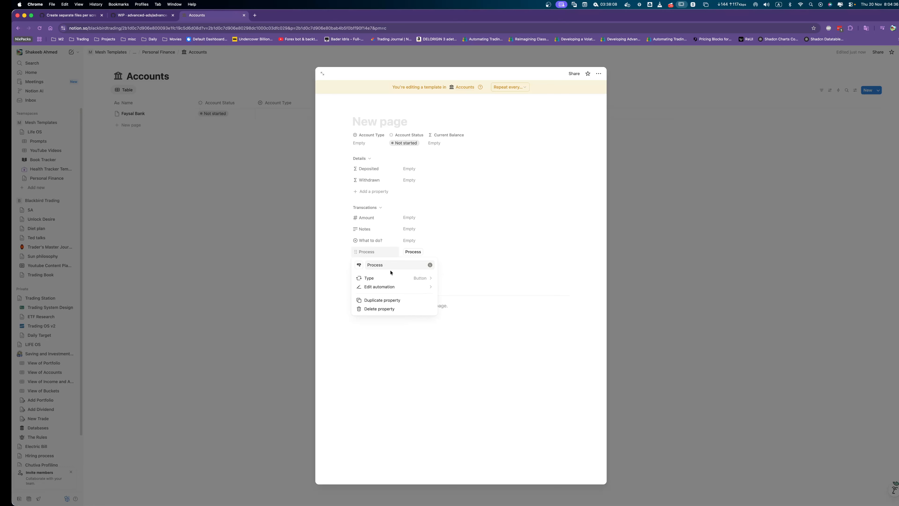
click(399, 287)
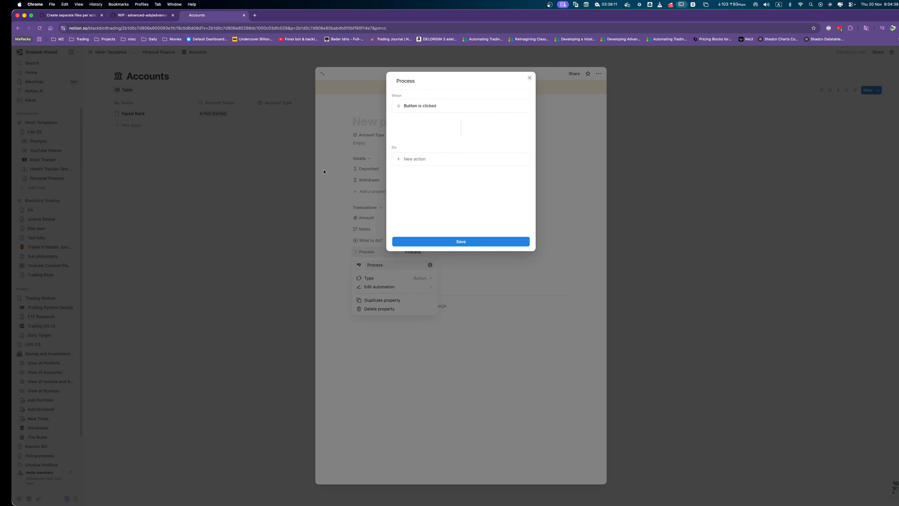
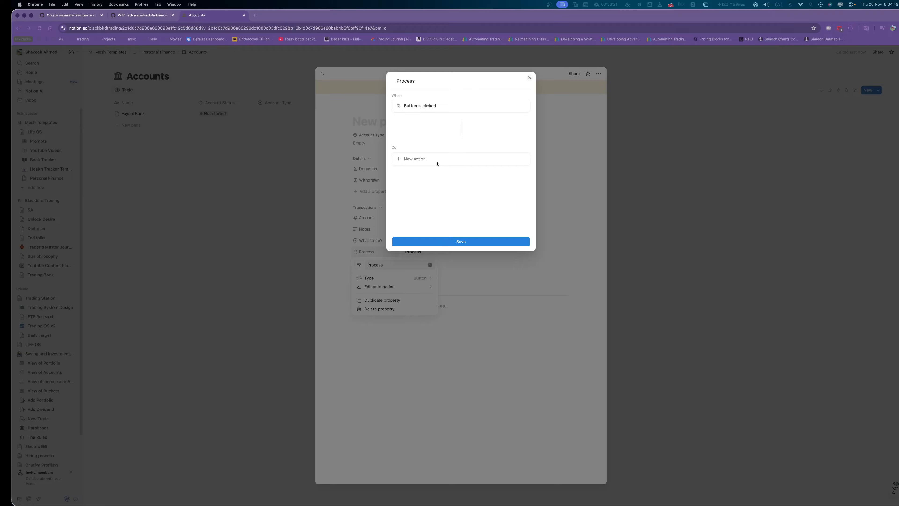
Add a Show confirmation action to the Process button, keeping its default message and button texts.
click(425, 159)
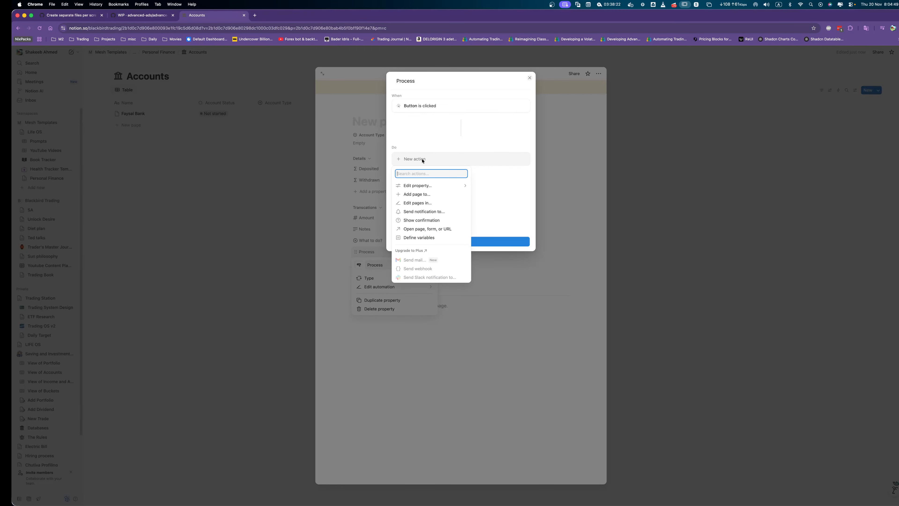
click(433, 221)
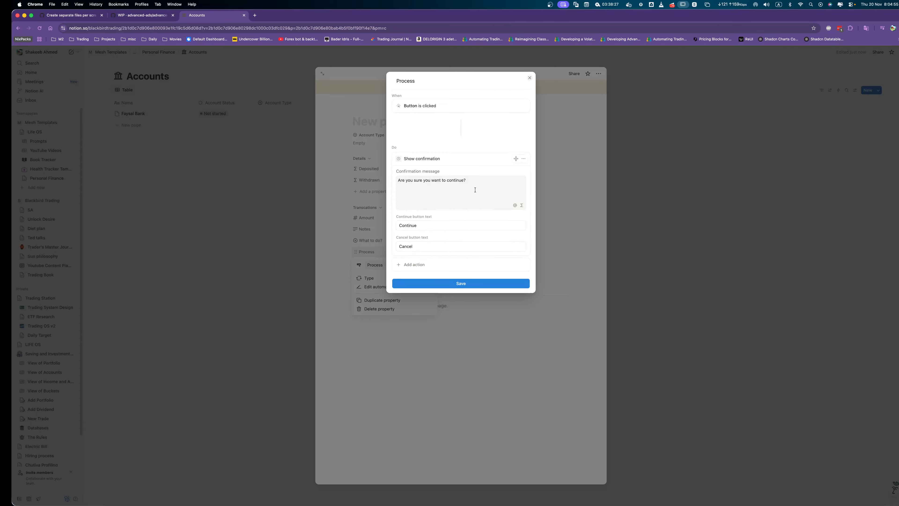
click(446, 225)
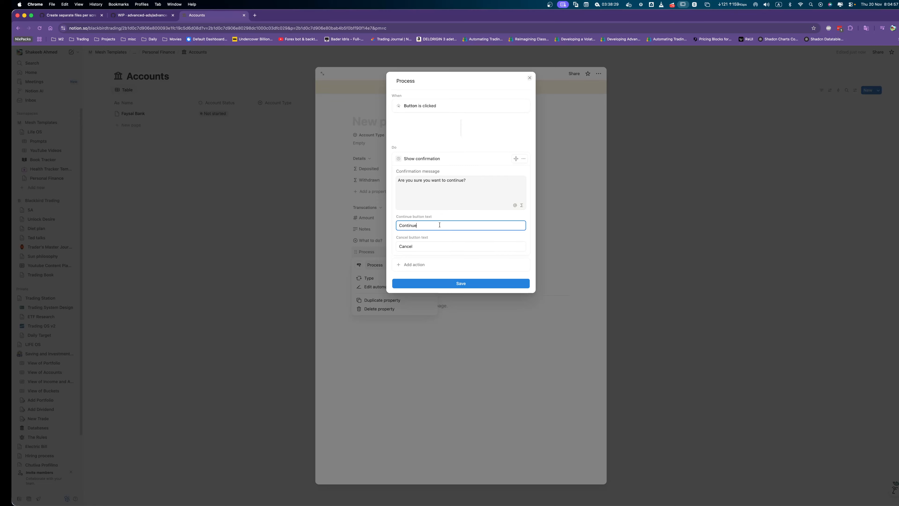
click(433, 247)
click(446, 158)
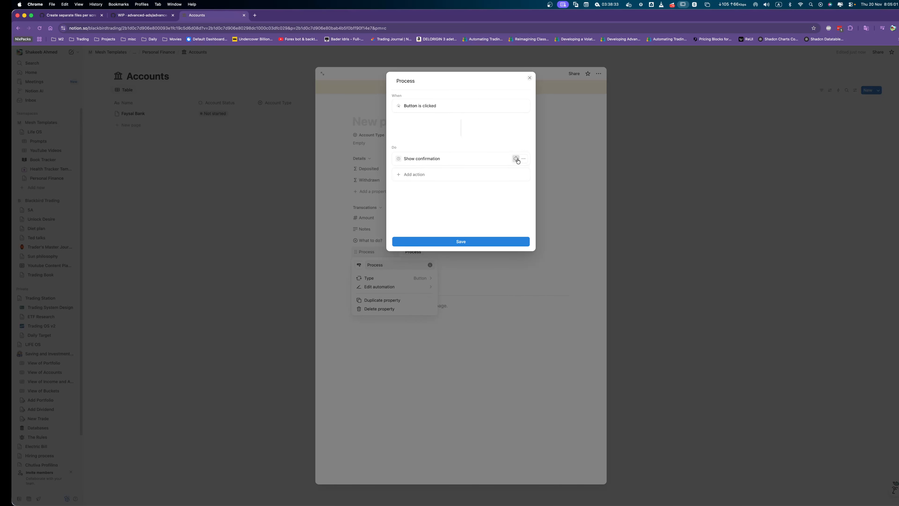
click(517, 160)
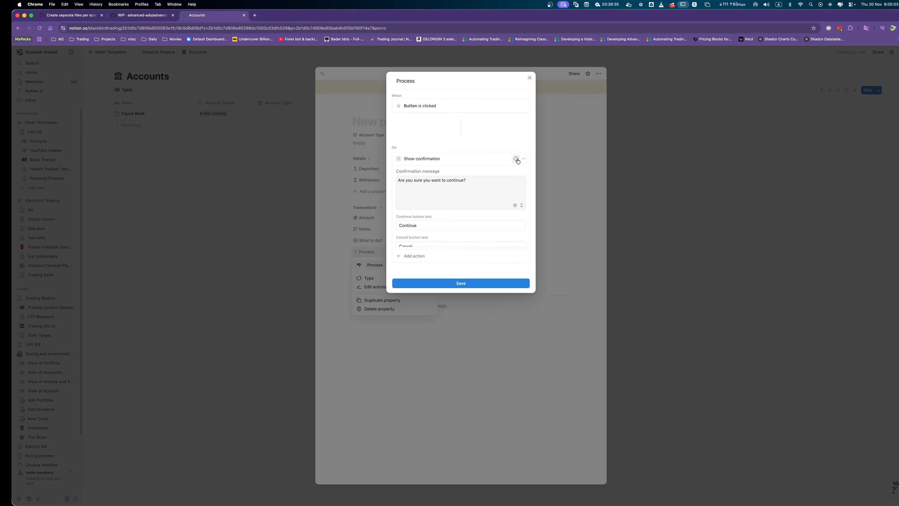
click(517, 160)
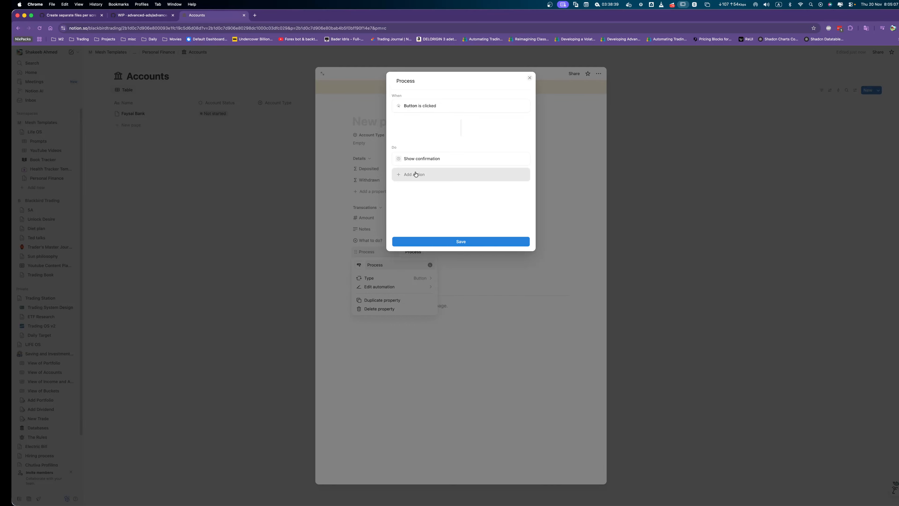
Add a second action to the Process button that adds a page to the Personal Finance Transactions database.
click(415, 174)
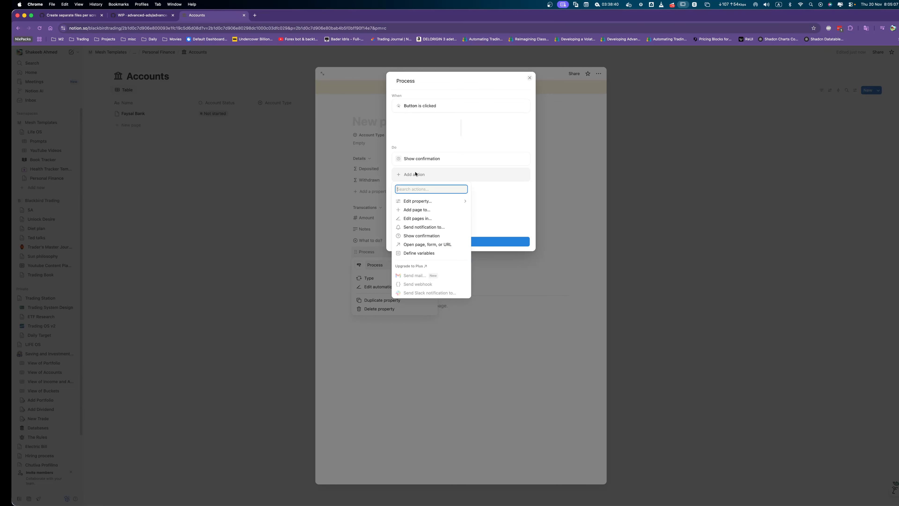
click(423, 209)
click(452, 174)
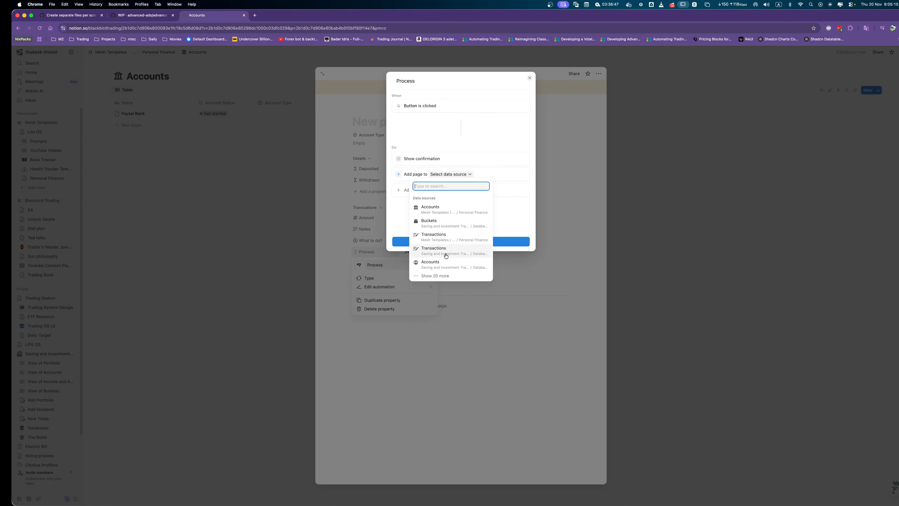
click(441, 241)
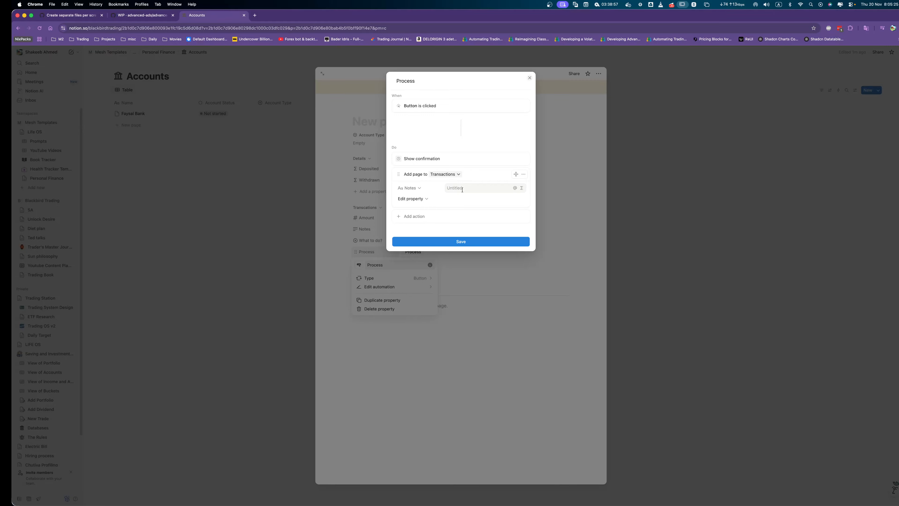
Set the new transaction's Notes with a formula that takes This page's Notes property.
click(474, 189)
text(t)
key(BackSpace)
key(BackSpace)
key(BackSpace)
key(BackSpace)
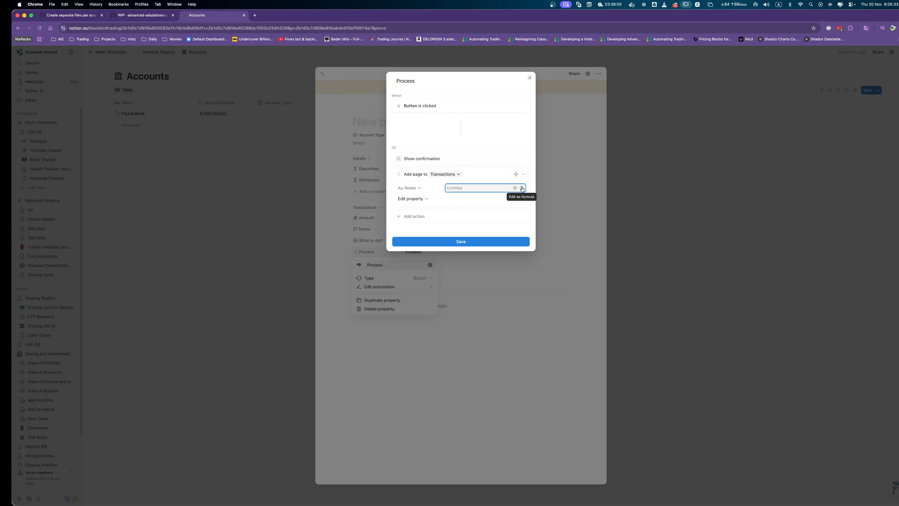
click(522, 189)
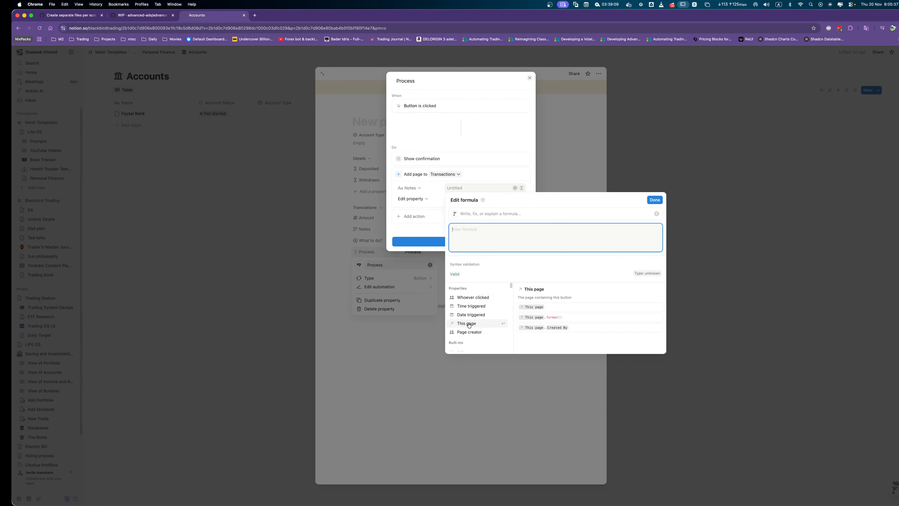
click(466, 323)
text(.no)
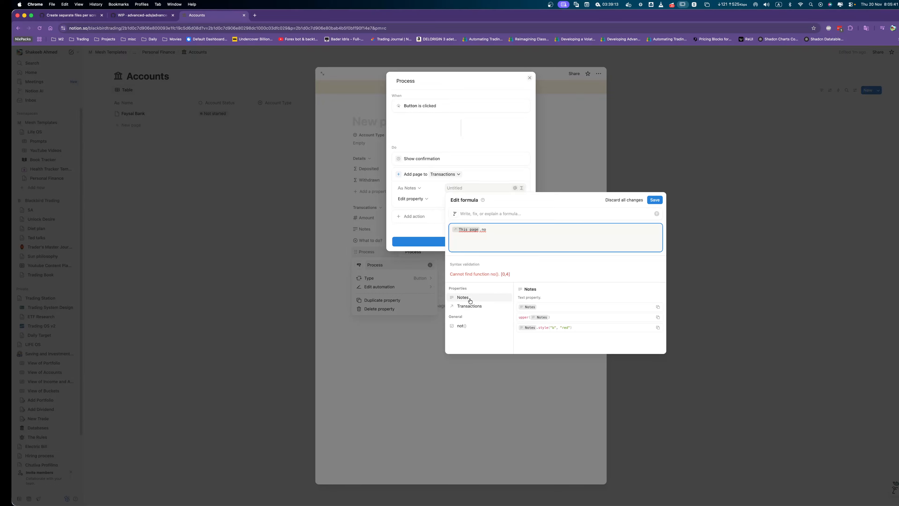
click(473, 298)
click(654, 200)
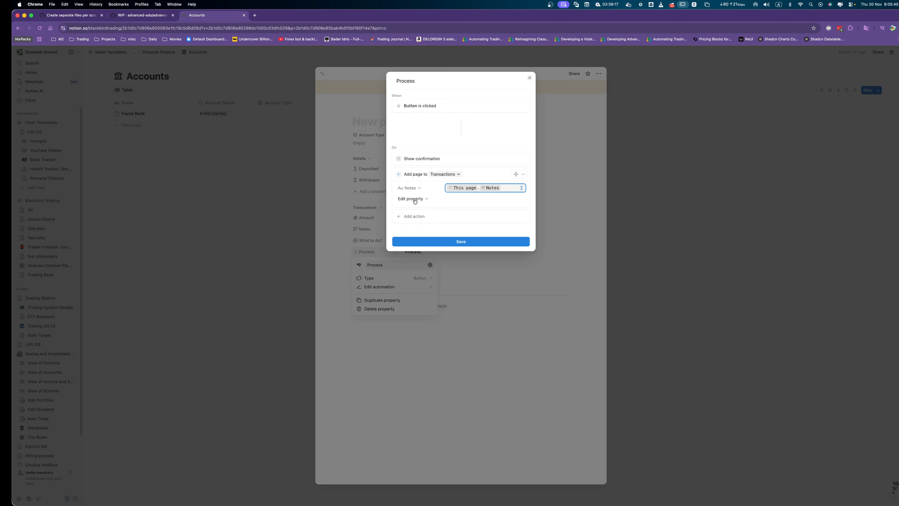
Add the Account property to the new transaction action and set it to This page.
click(416, 200)
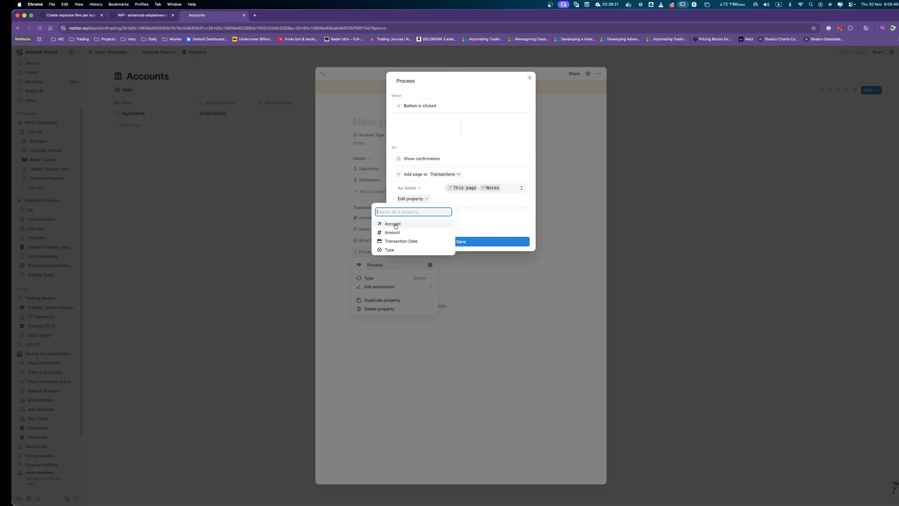
click(395, 224)
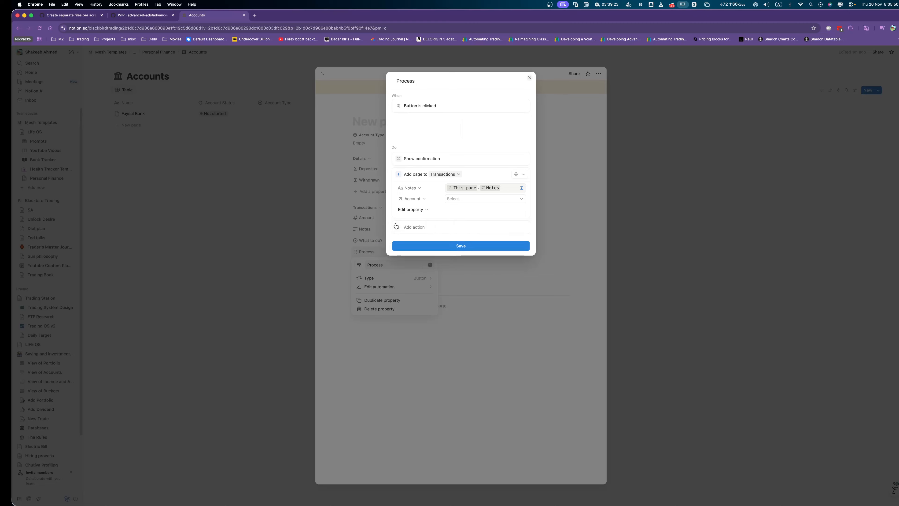
click(463, 199)
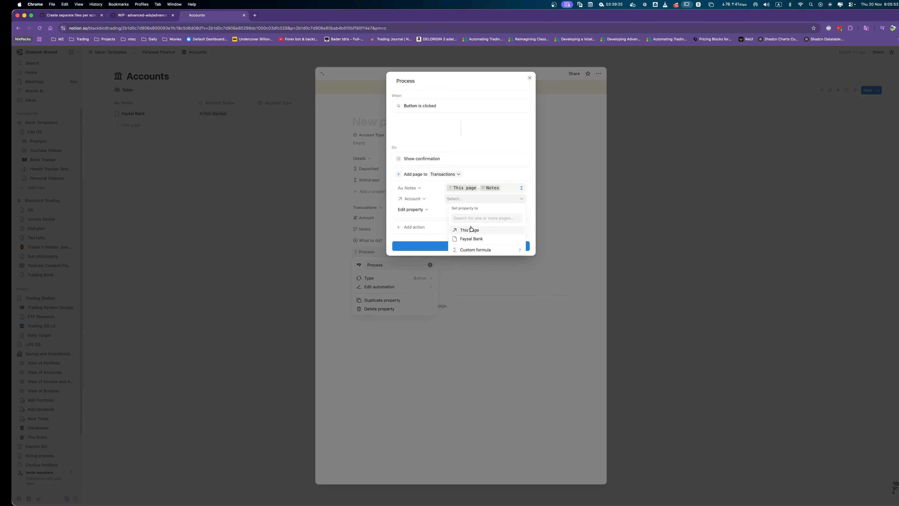
click(471, 229)
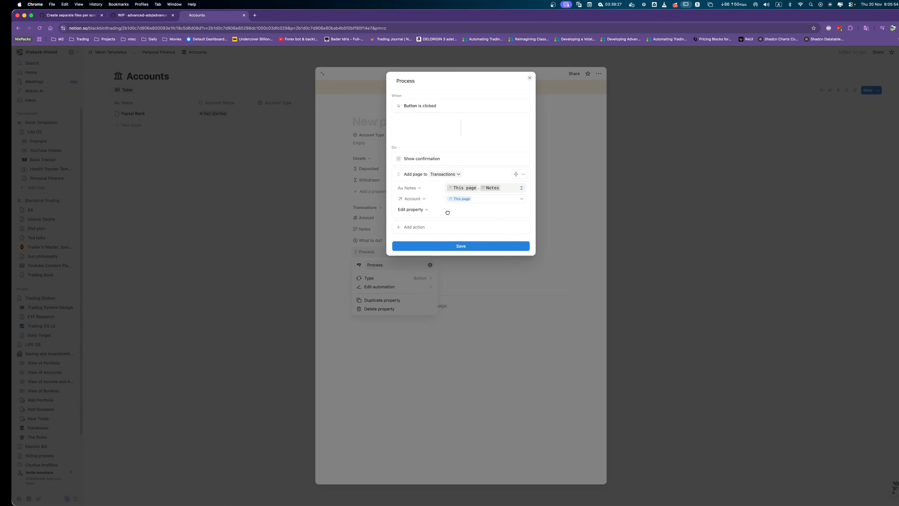
Add the Amount property to the new transaction action and set it with a formula taking This page's Amount.
click(420, 210)
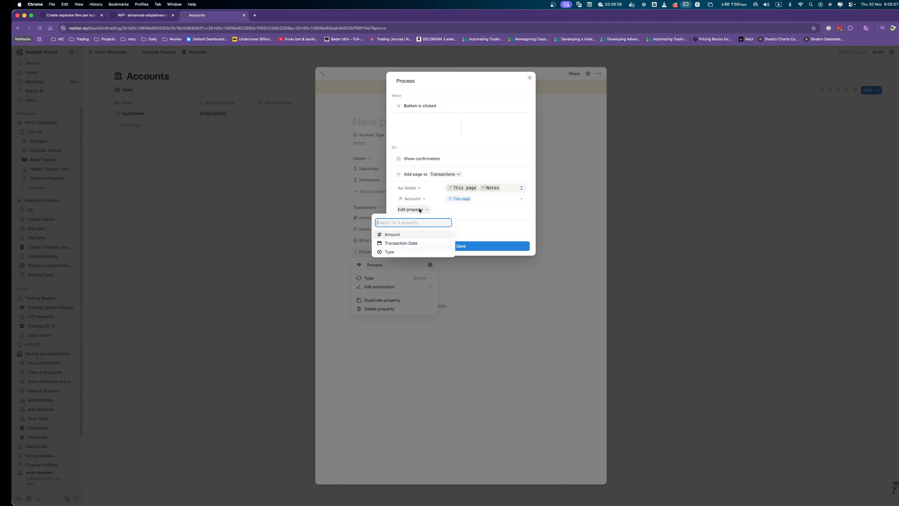
click(404, 235)
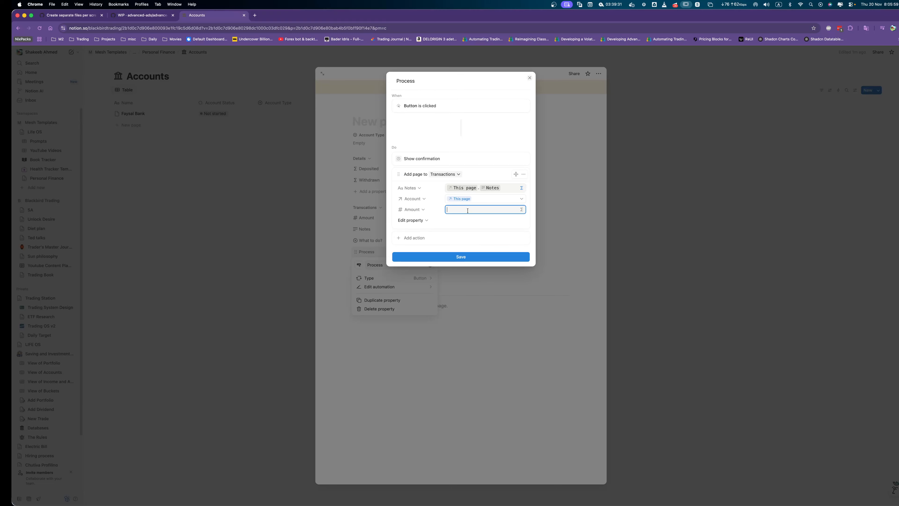
click(523, 209)
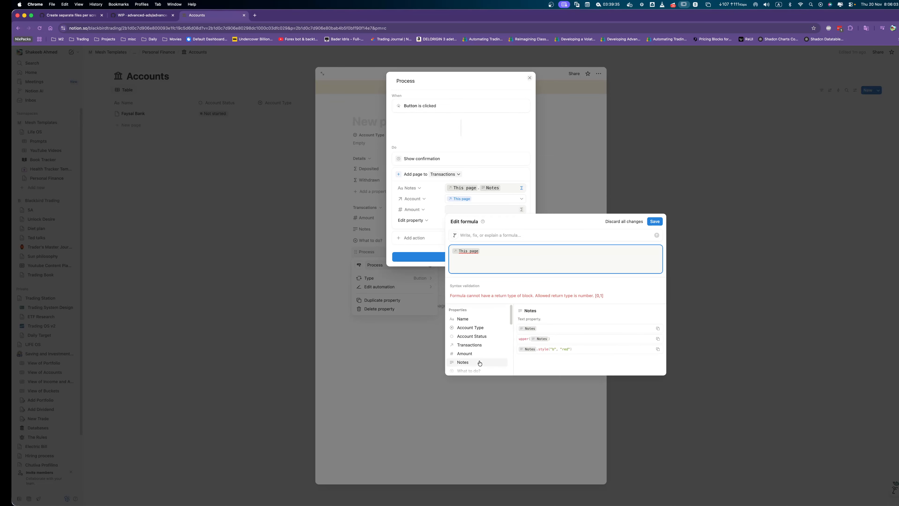
click(464, 354)
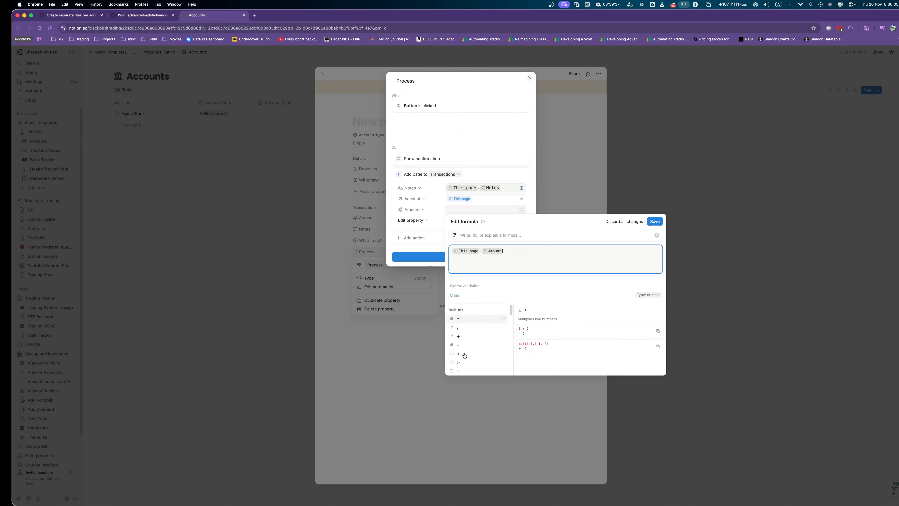
click(653, 222)
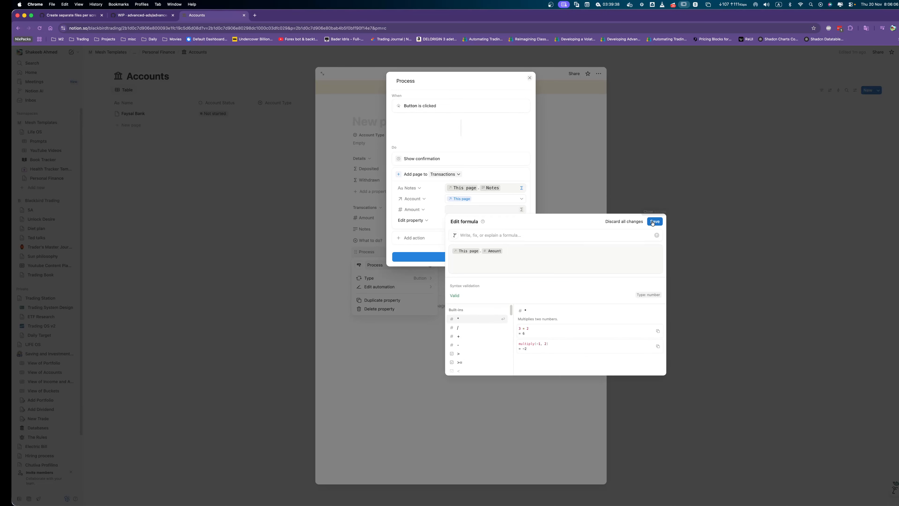
Add the Transaction Date property to the new transaction action and set it to Time triggered.
click(412, 221)
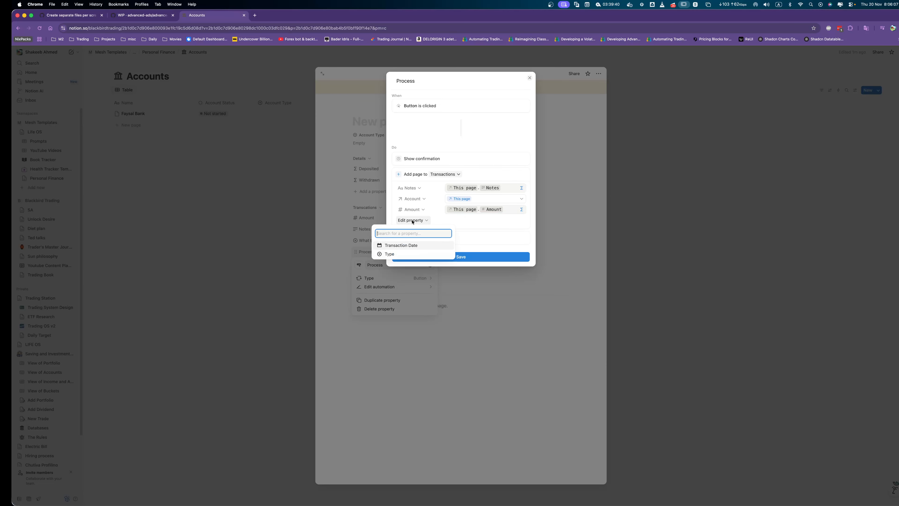
click(405, 246)
click(483, 220)
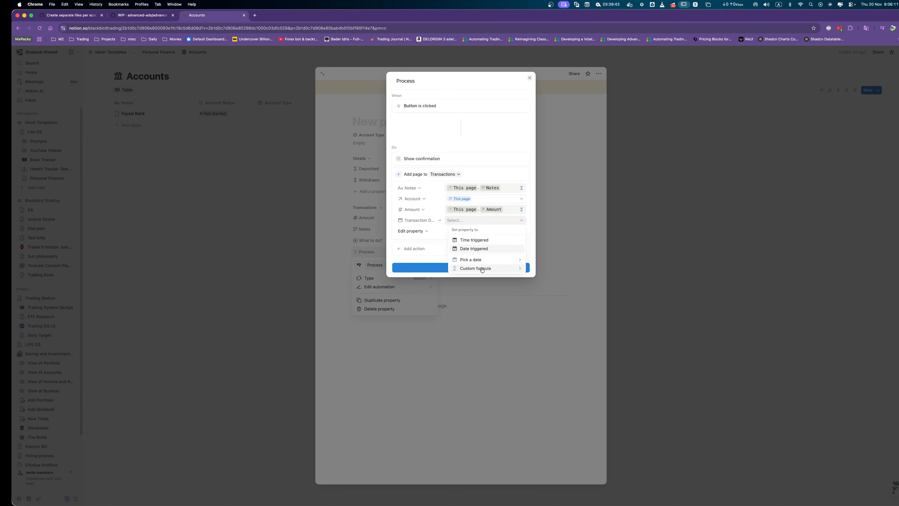
click(478, 240)
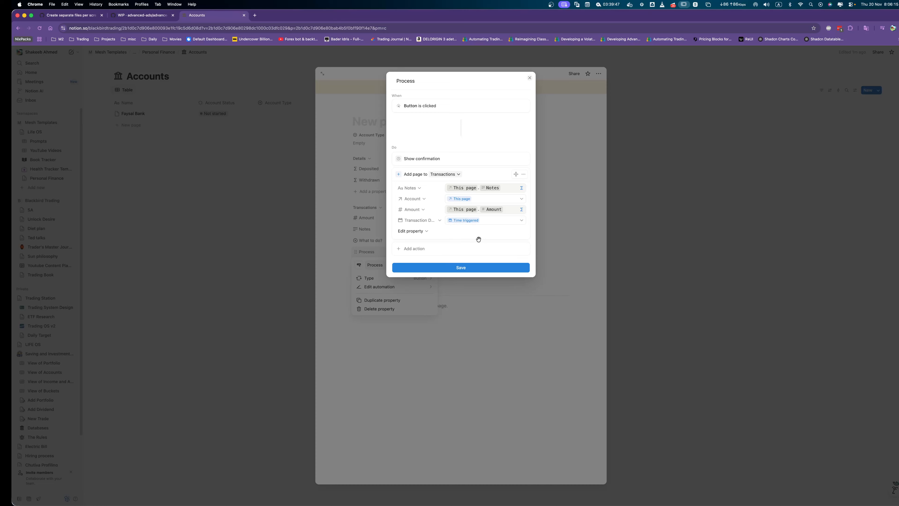
Add the Type property to the new transaction action and set it with a custom formula taking This page's What to do? property.
click(408, 232)
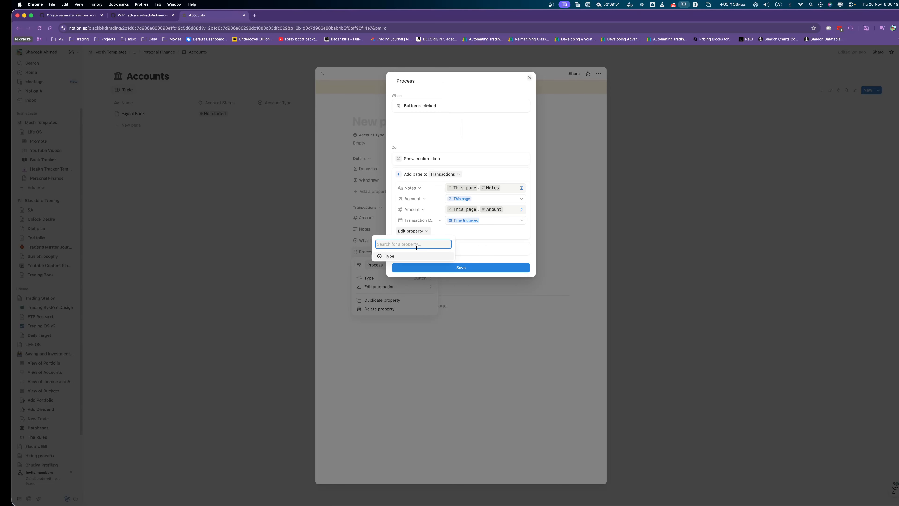
click(411, 257)
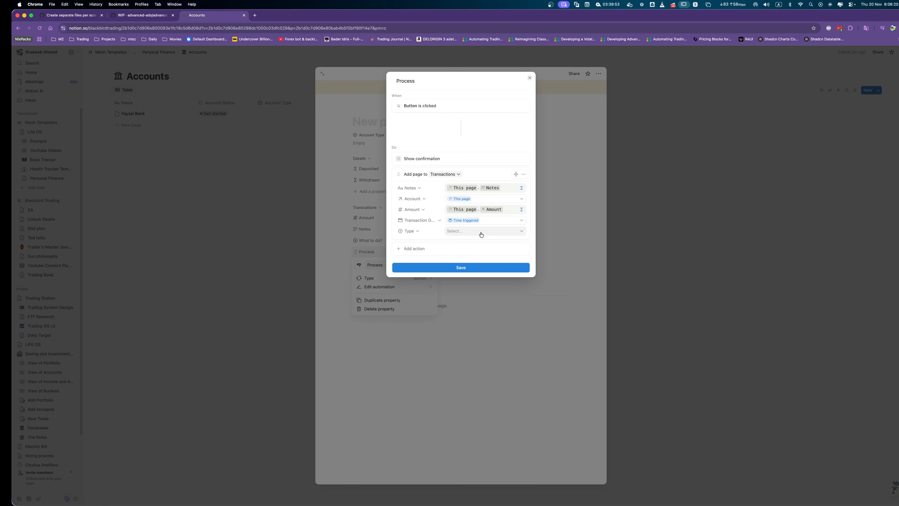
click(515, 231)
click(496, 273)
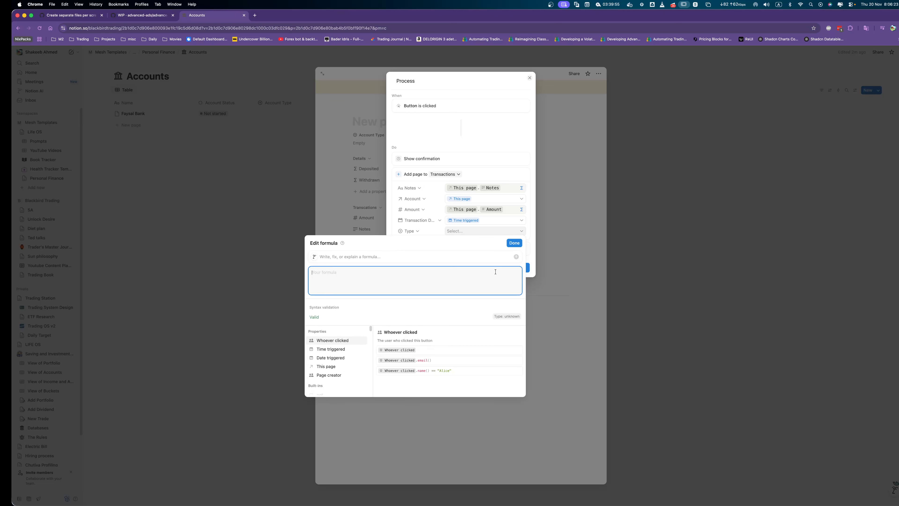
click(324, 366)
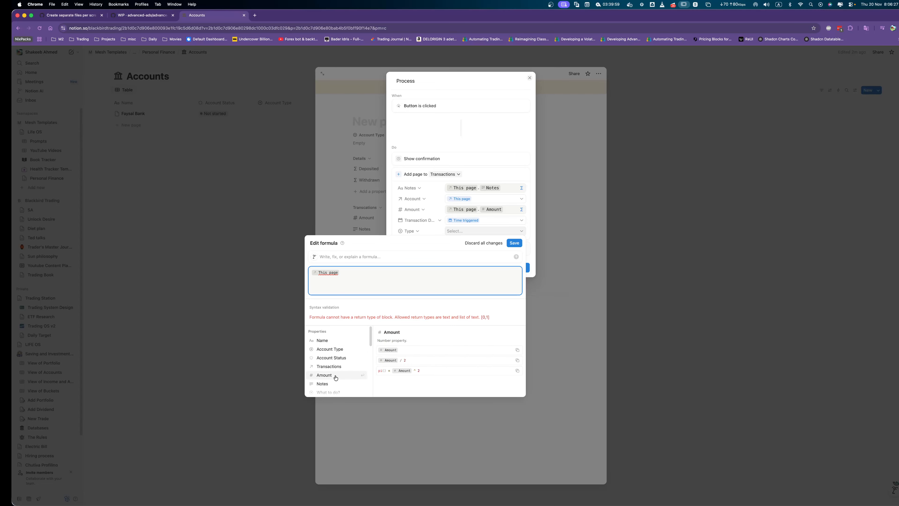
scroll(335, 375, down, 2)
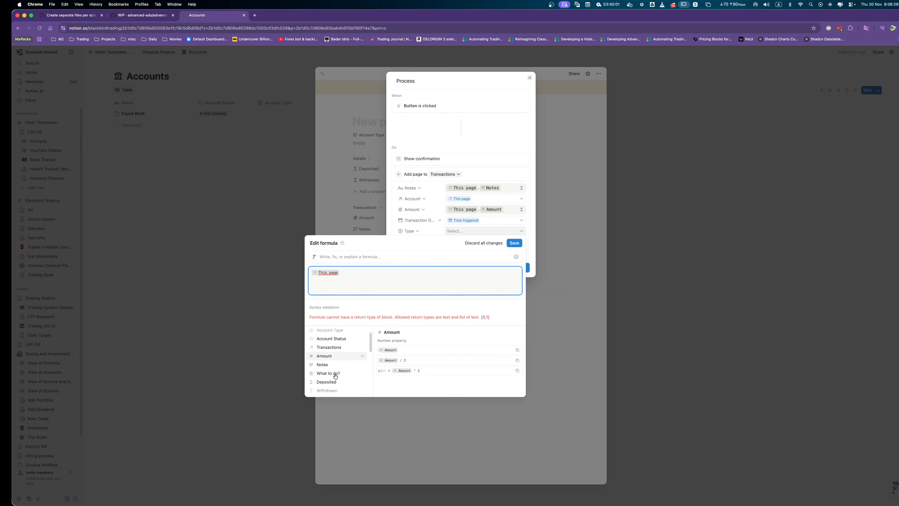
click(330, 375)
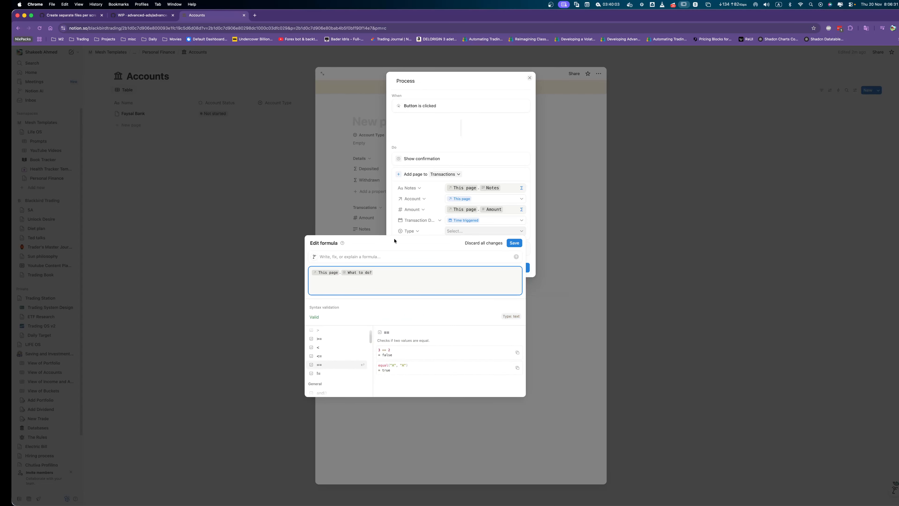
click(515, 243)
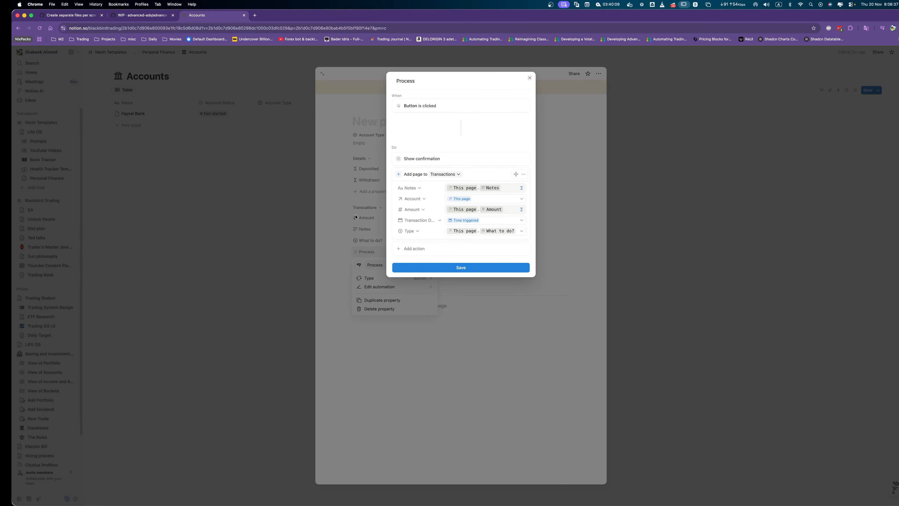
Add a third action to the Process button that edits pages, with This page as its target.
click(418, 249)
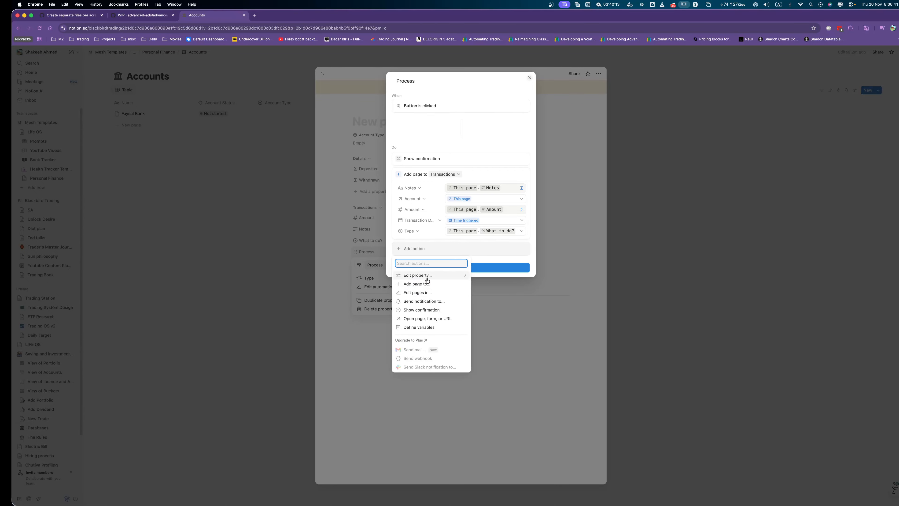
click(425, 292)
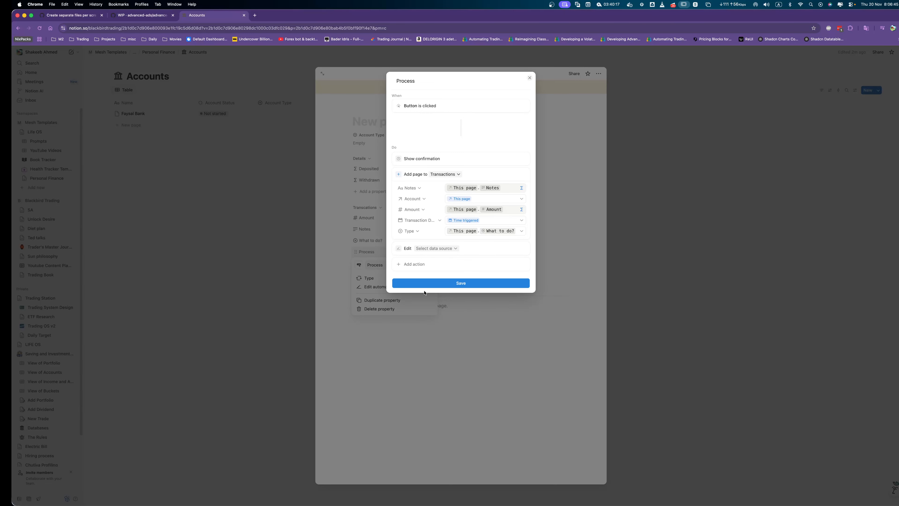
click(436, 249)
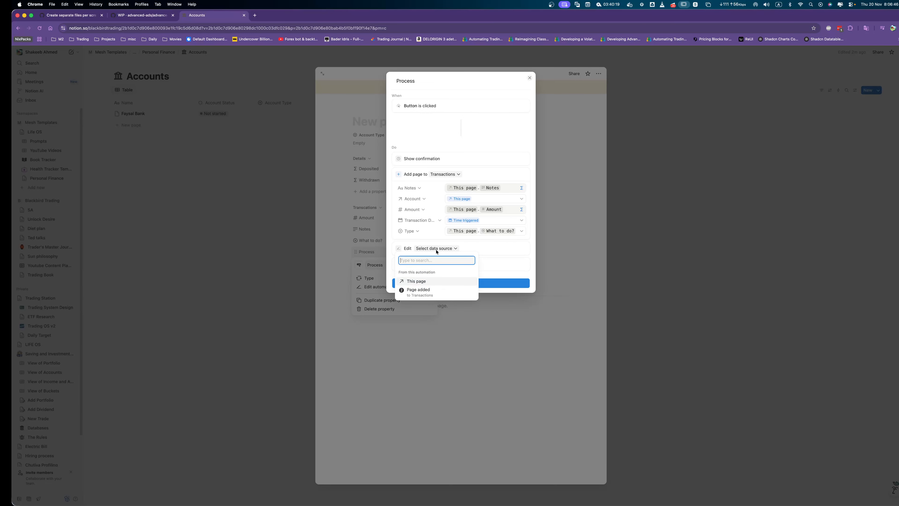
click(427, 282)
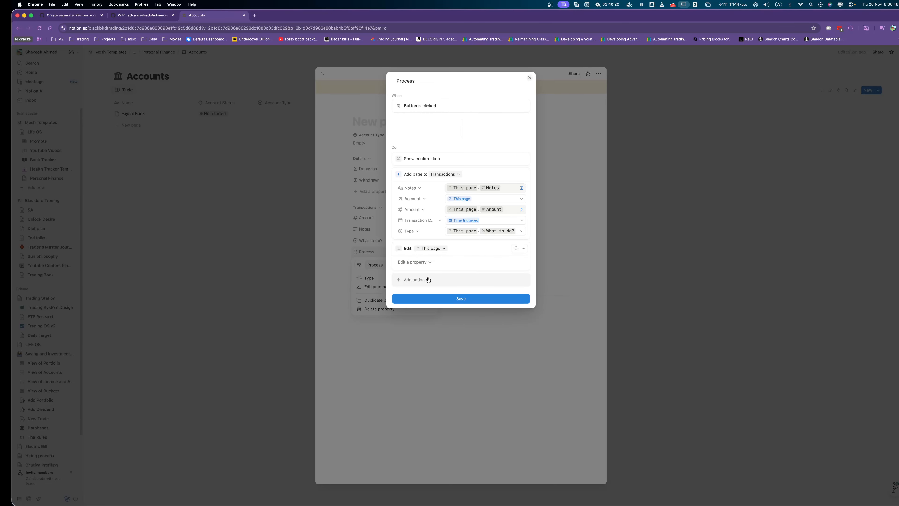
Add the Notes and Amount properties to the edit action for This page, leaving both values blank.
click(419, 263)
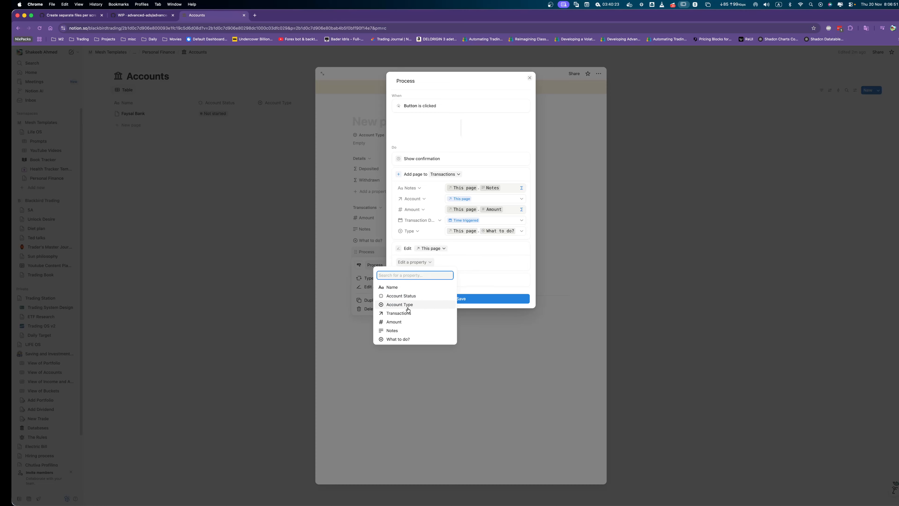
click(398, 329)
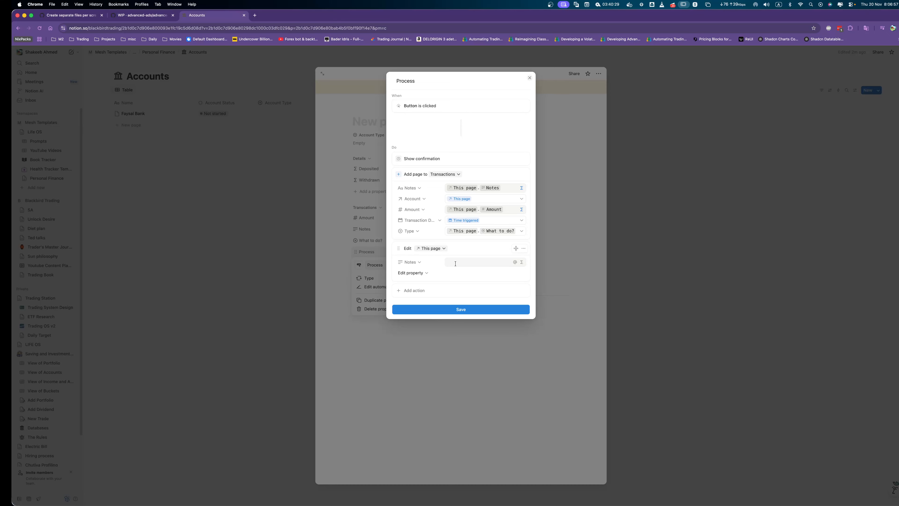
click(411, 274)
click(405, 333)
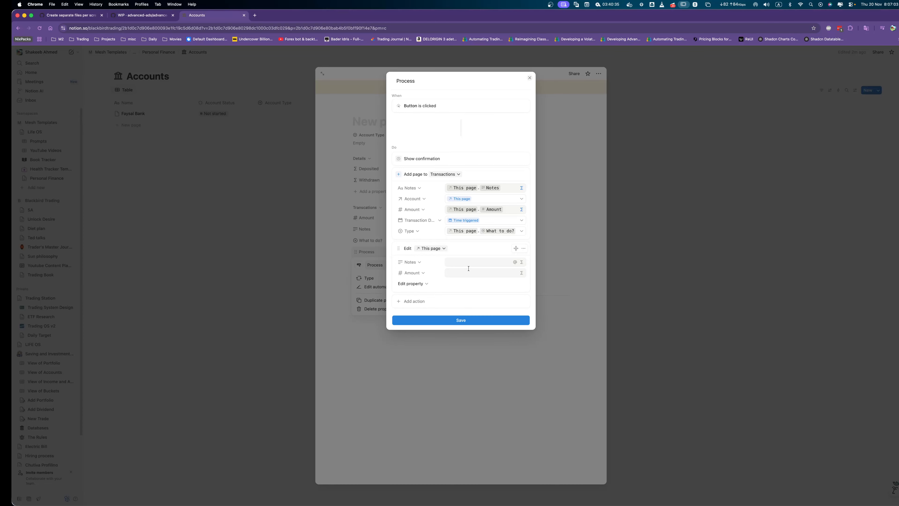
Save the Process button's automation and close the Accounts template page.
click(461, 320)
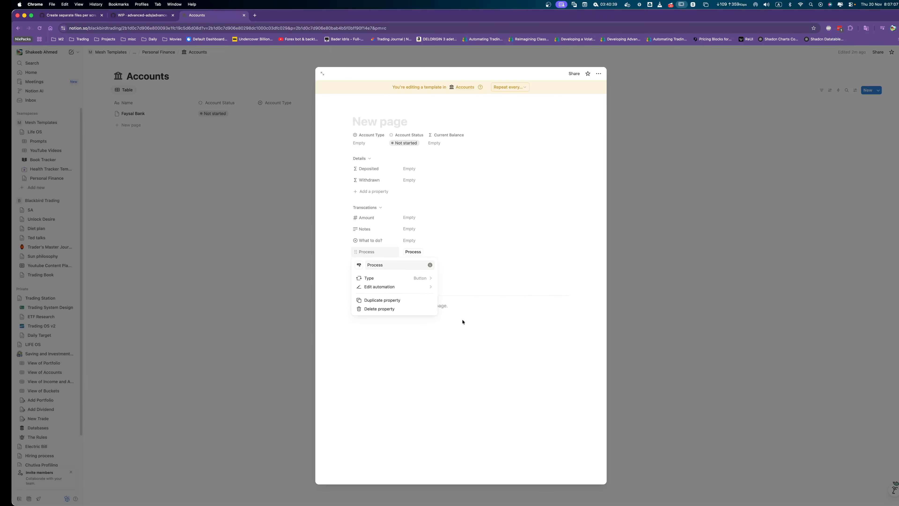
click(484, 345)
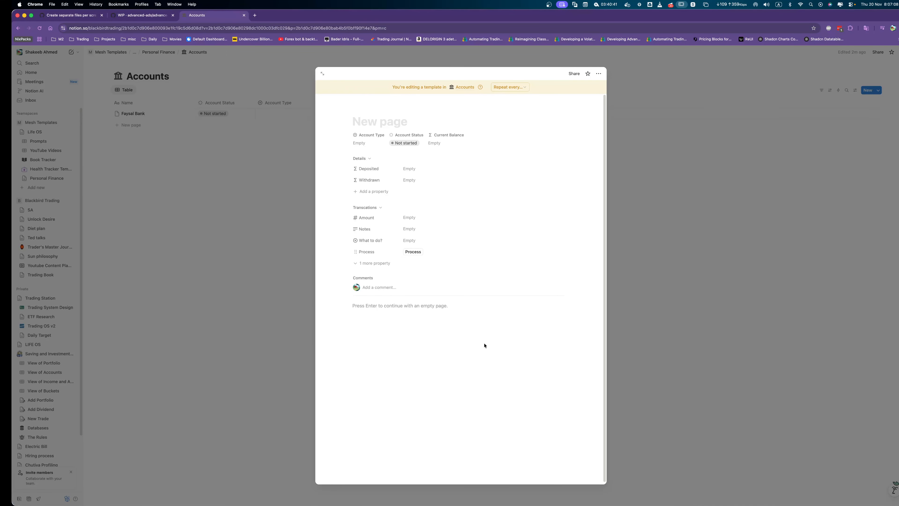
click(750, 214)
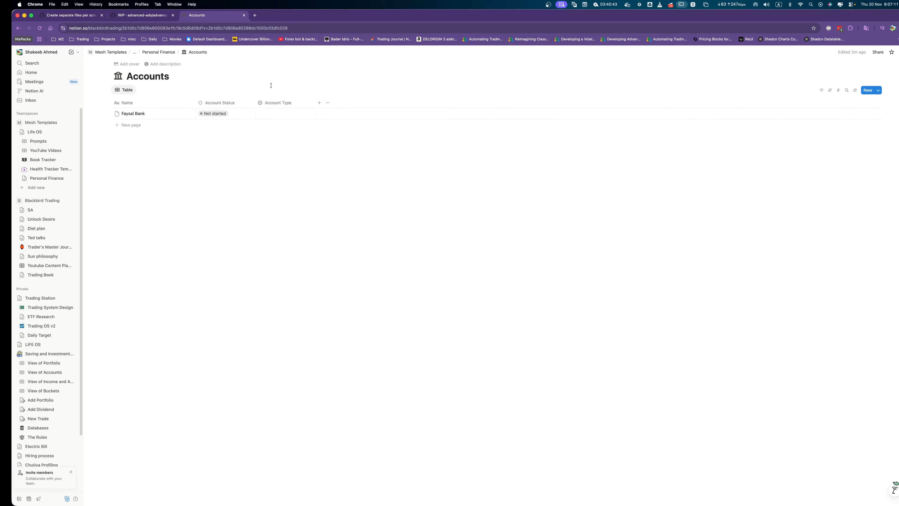
Open the Accounts table view's property visibility settings and show the Current Balance property.
click(319, 103)
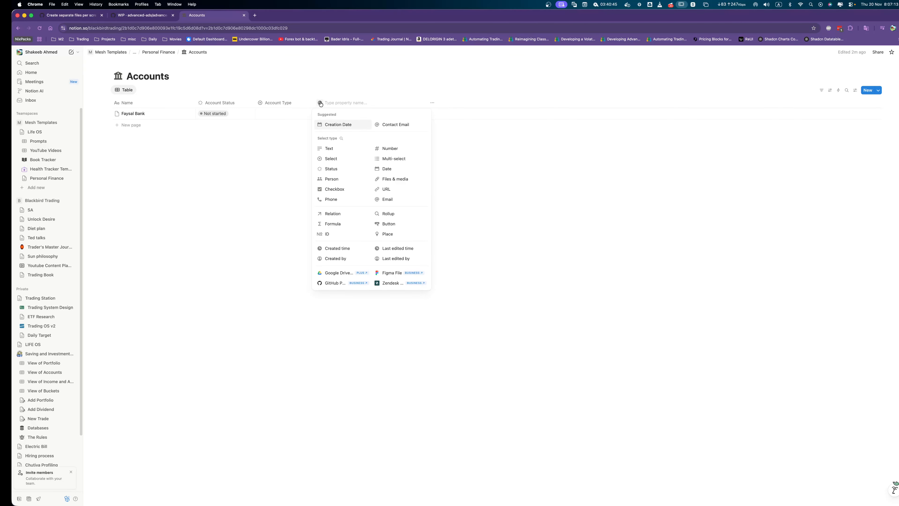
key(Escape)
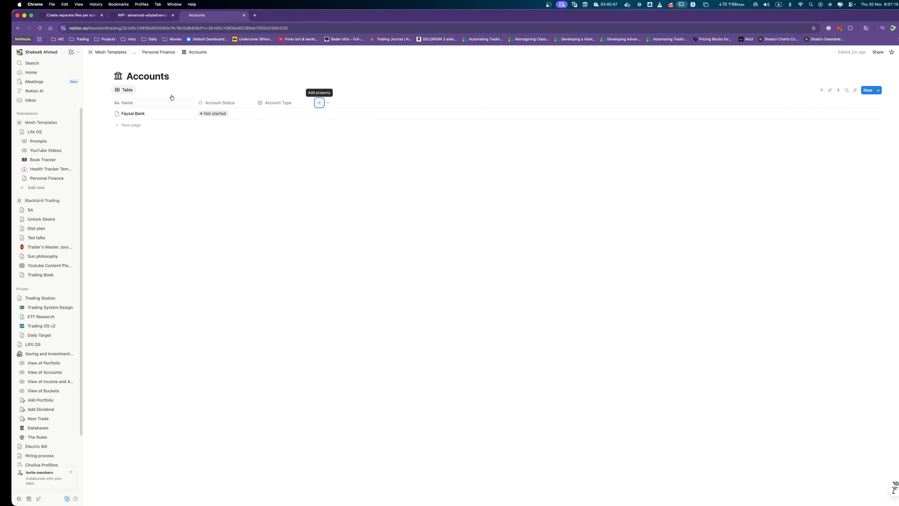
click(124, 90)
click(128, 109)
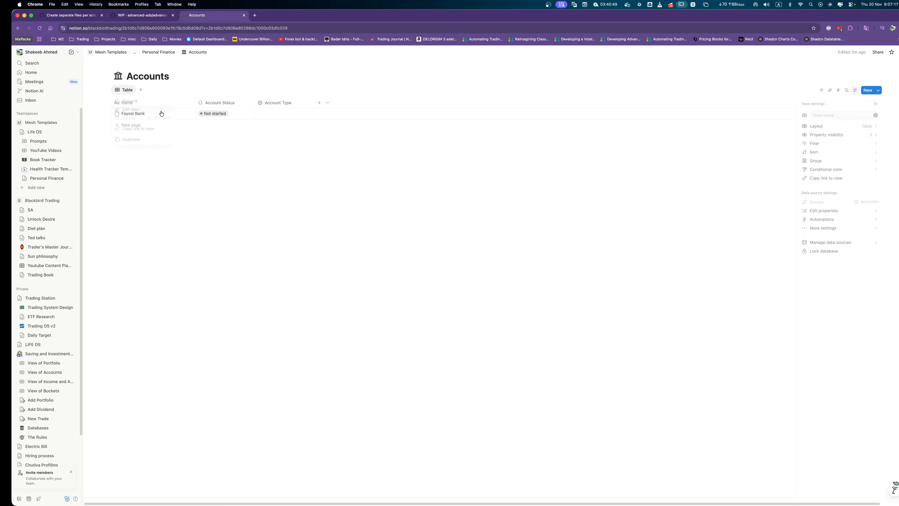
click(833, 136)
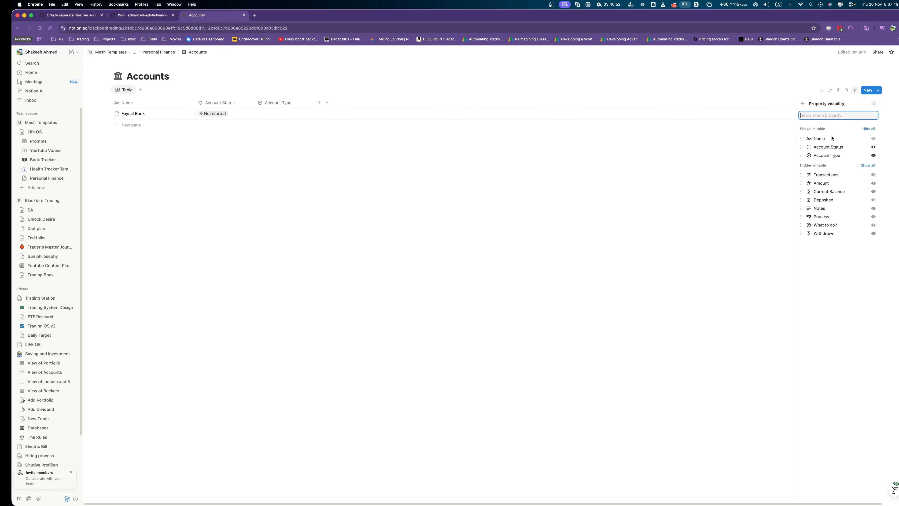
click(873, 192)
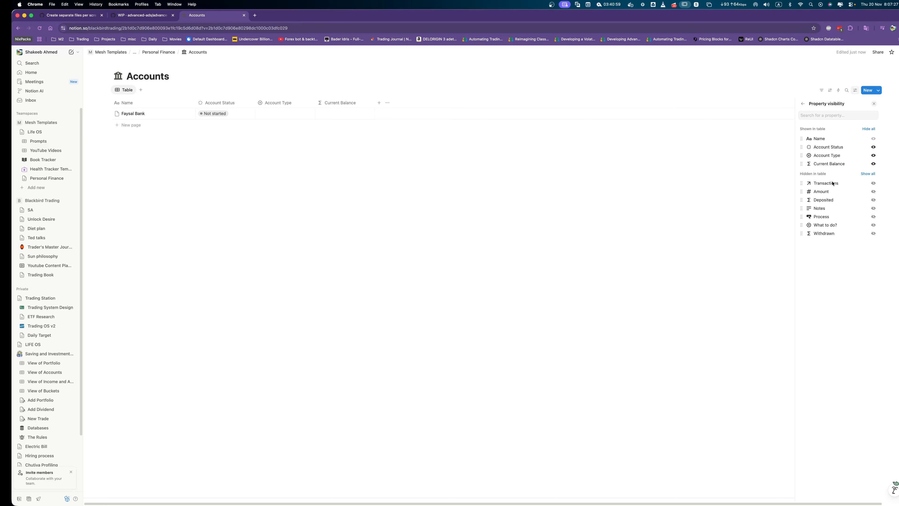
click(874, 226)
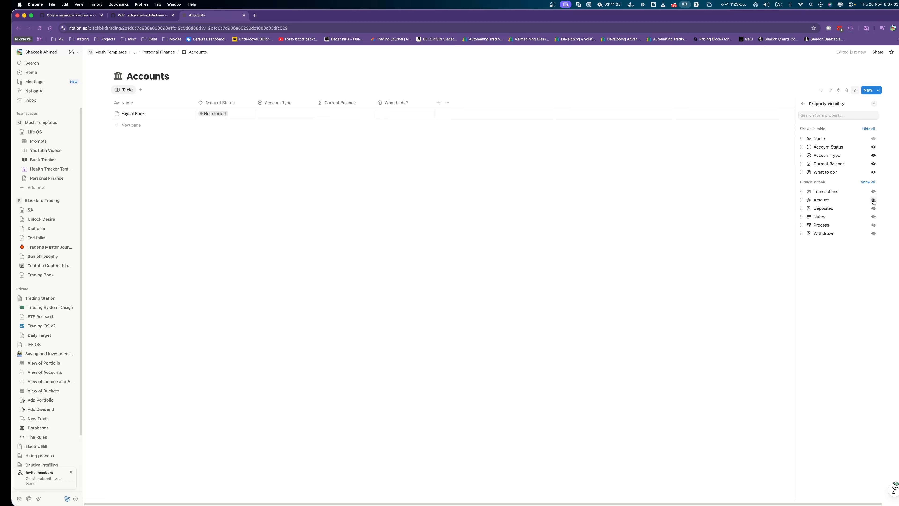
click(874, 201)
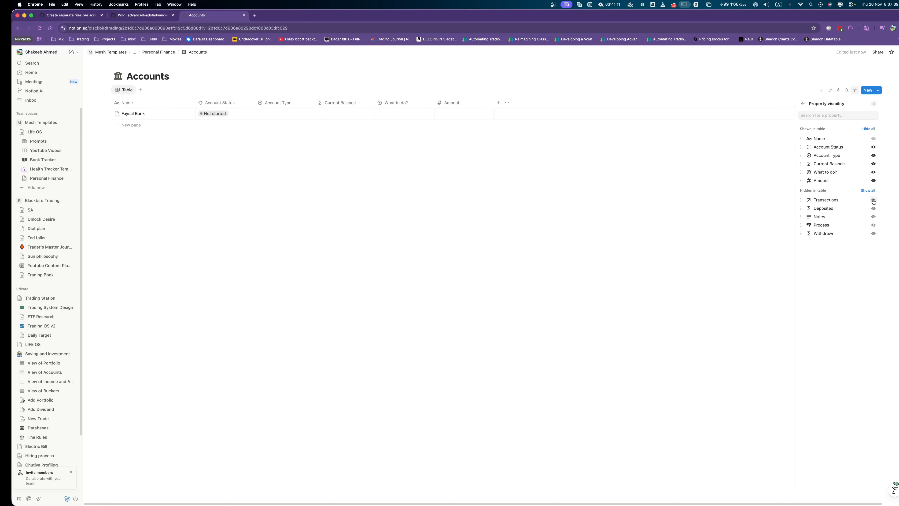
click(874, 180)
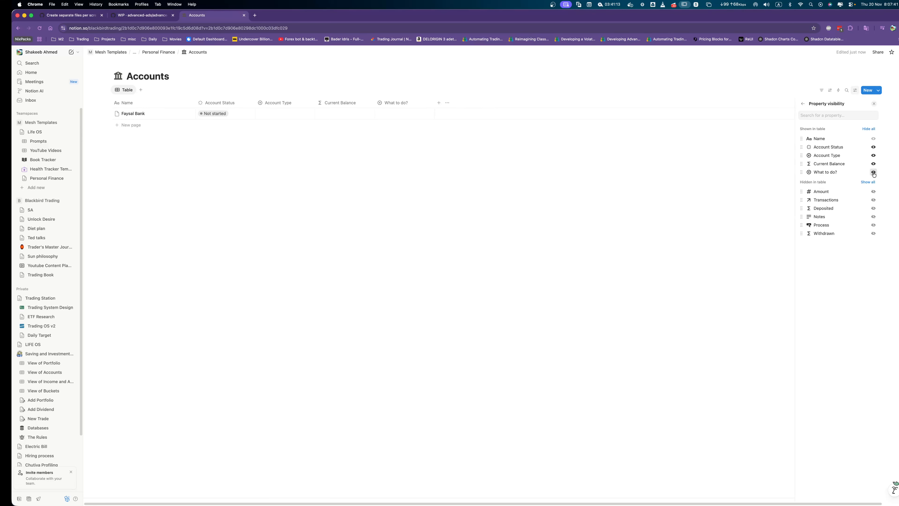
click(874, 171)
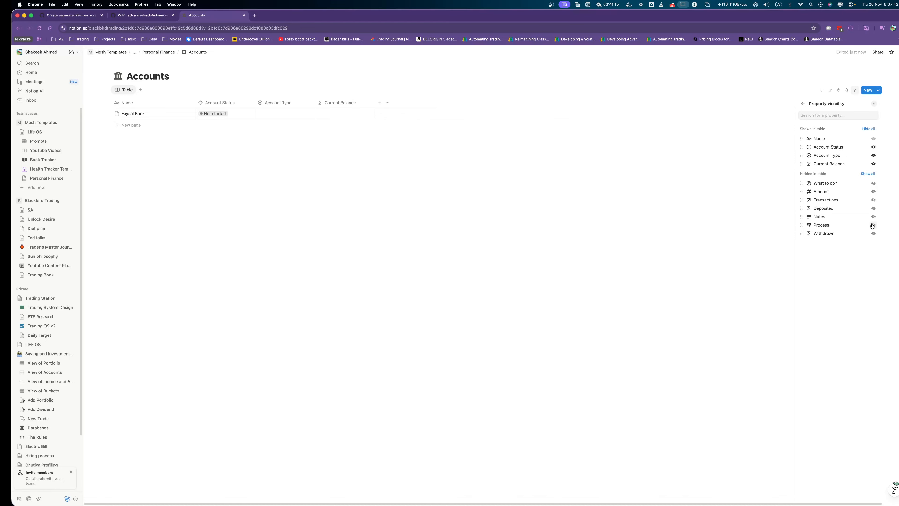
Show the Deposited and Withdrawn properties in the Accounts table.
click(874, 209)
click(874, 234)
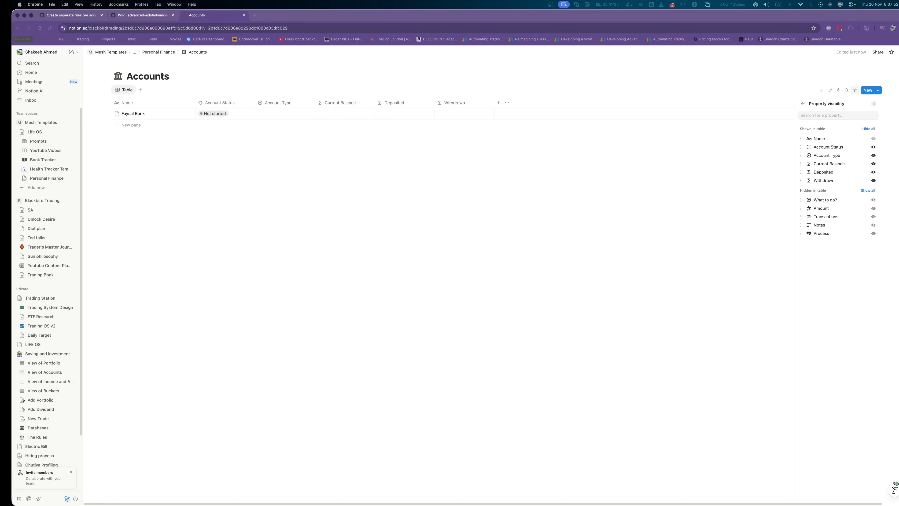
Search the icons for "doll" and give the Current Balance property the currency cash icon.
click(322, 104)
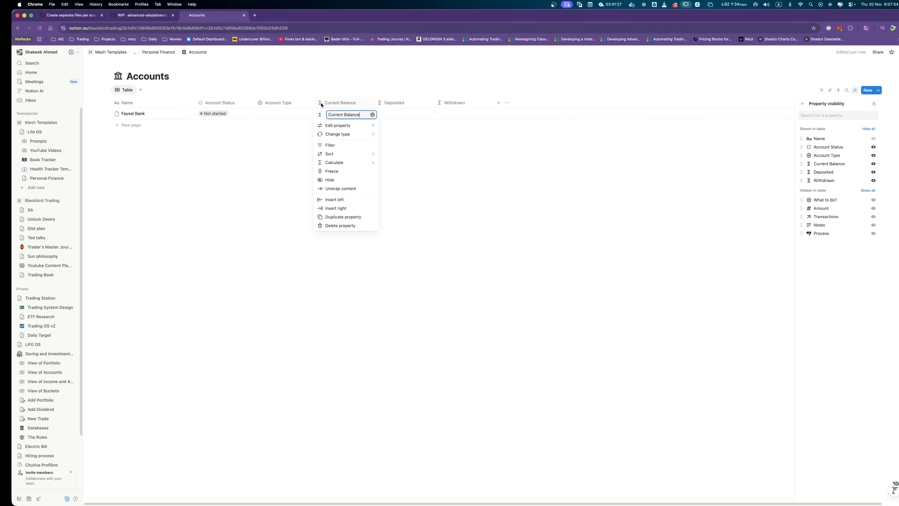
click(320, 115)
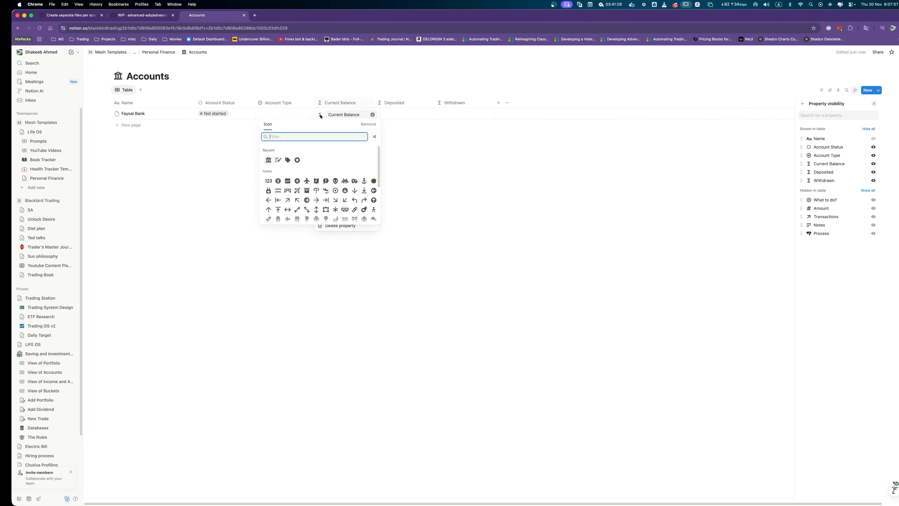
text(doll)
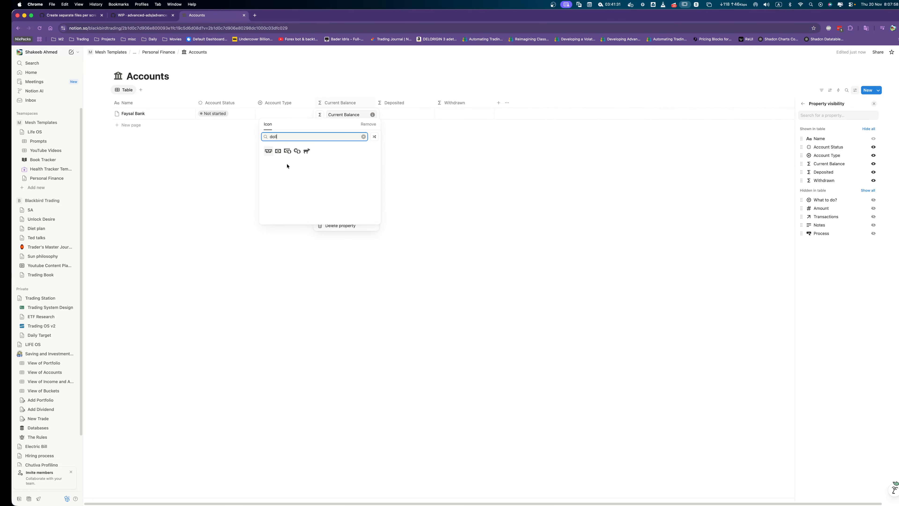
click(278, 150)
Give the Deposited and Withdrawn properties the currency cash icon and close the property visibility settings.
click(381, 103)
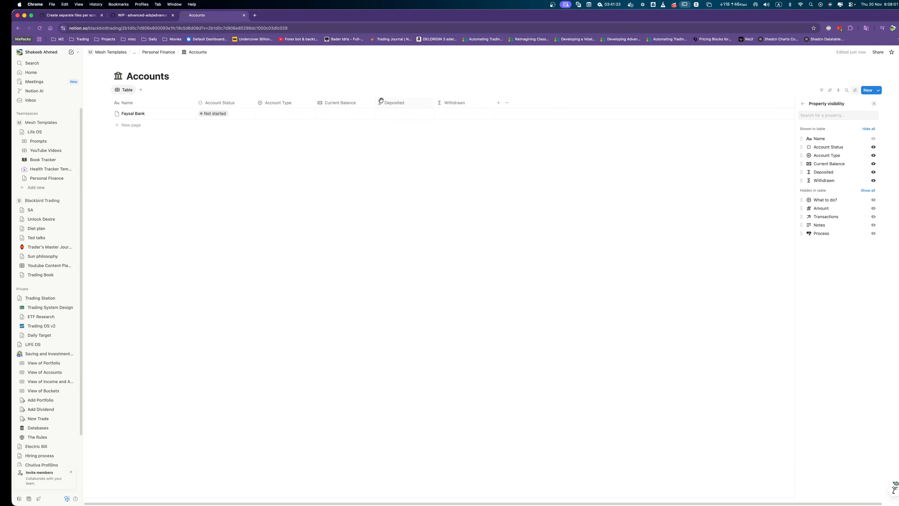
click(393, 103)
click(380, 114)
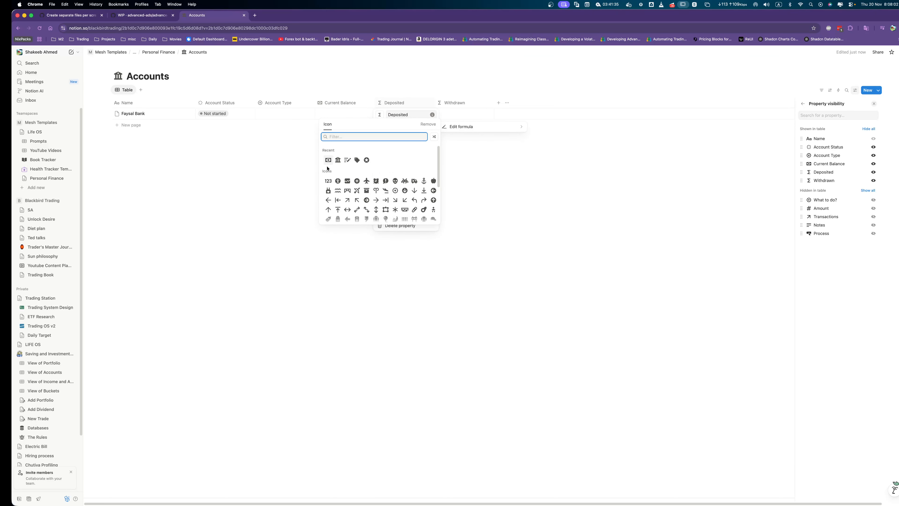
click(328, 160)
click(424, 104)
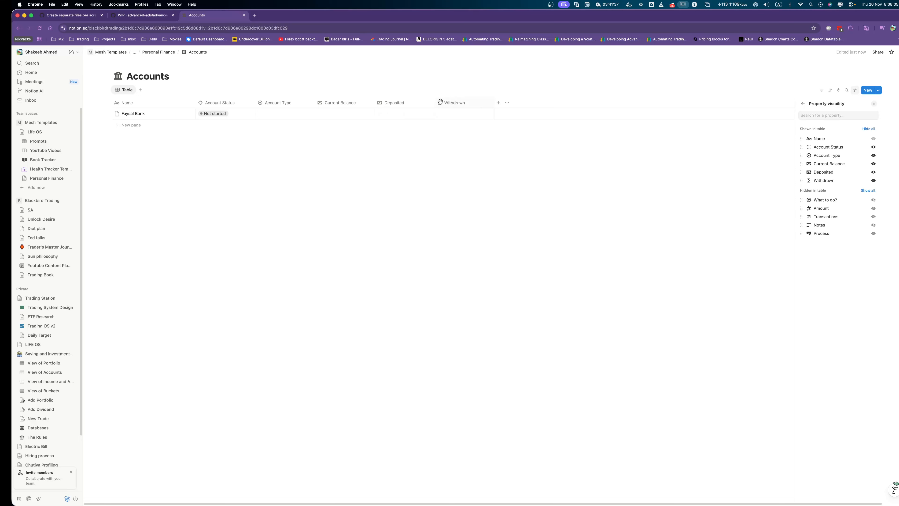
click(443, 103)
click(439, 116)
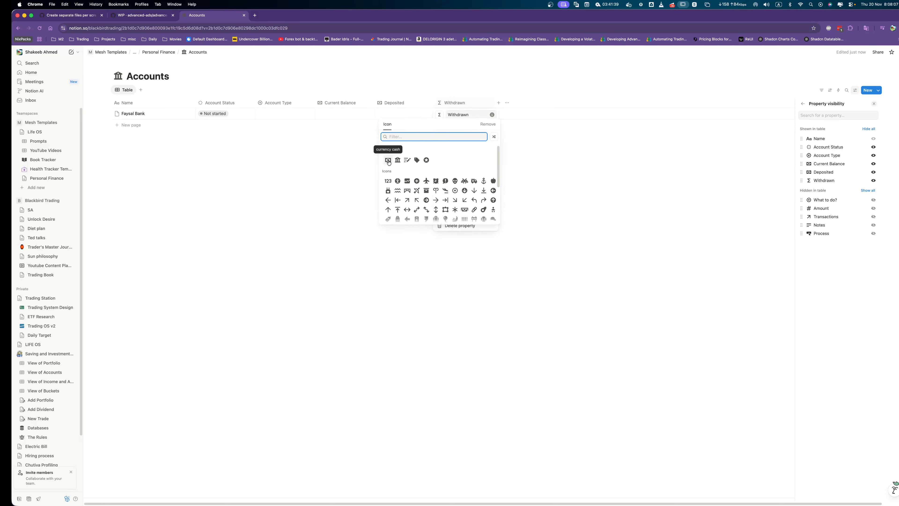
click(388, 160)
click(308, 153)
click(310, 157)
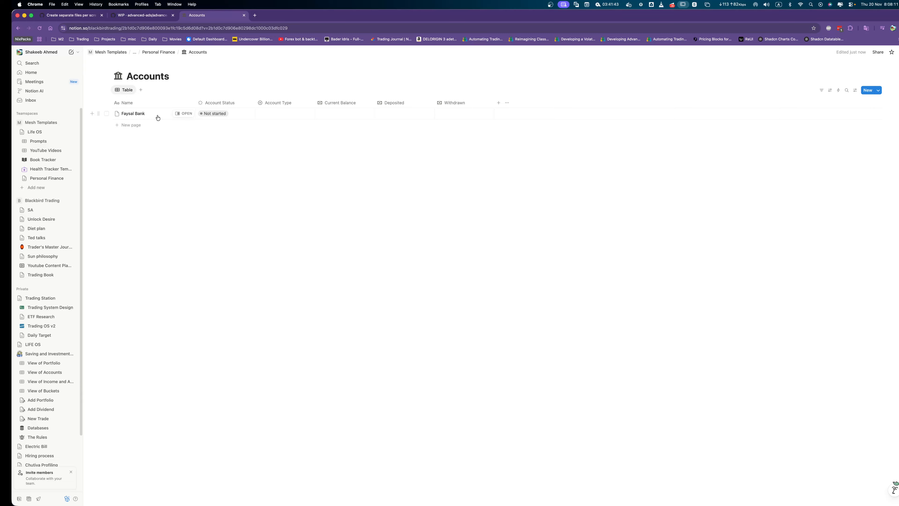
Open the Transactions database in a separate browser window and arrange it side by side with the Accounts window.
drag(302, 17, 334, 48)
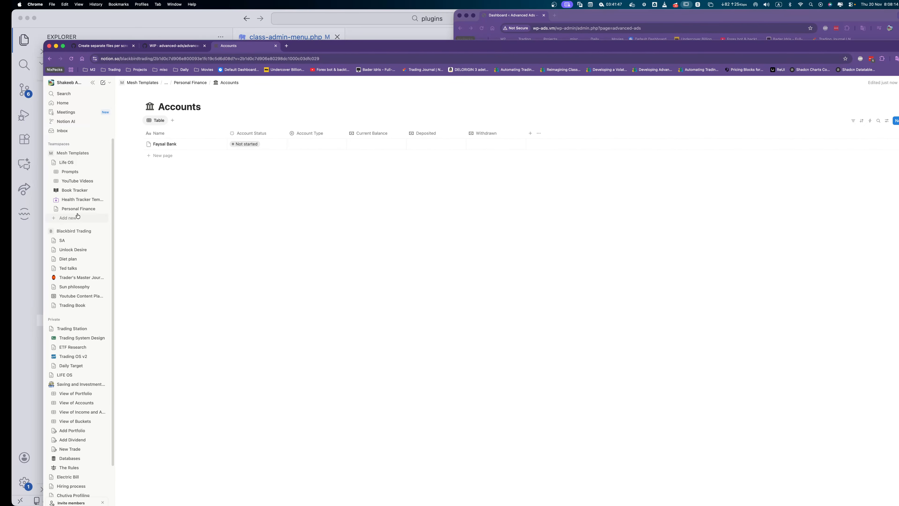
click(57, 211)
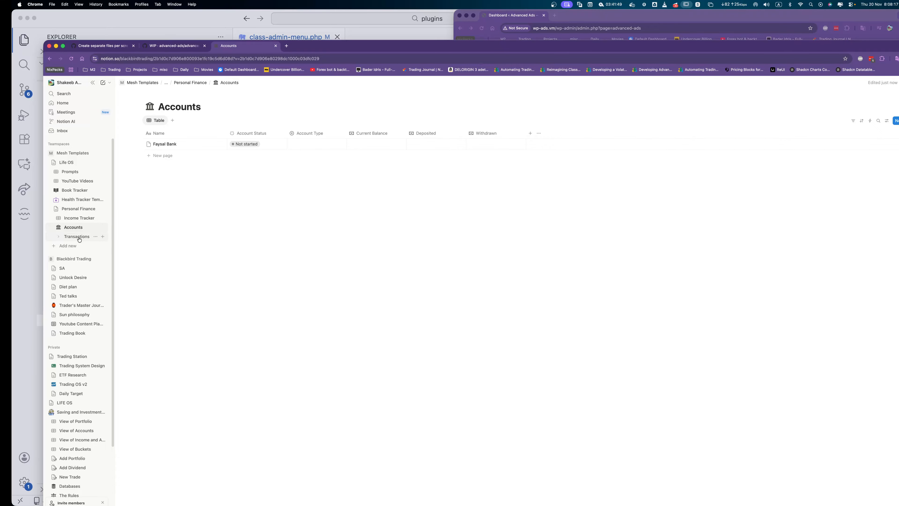
drag(318, 47, 272, 17)
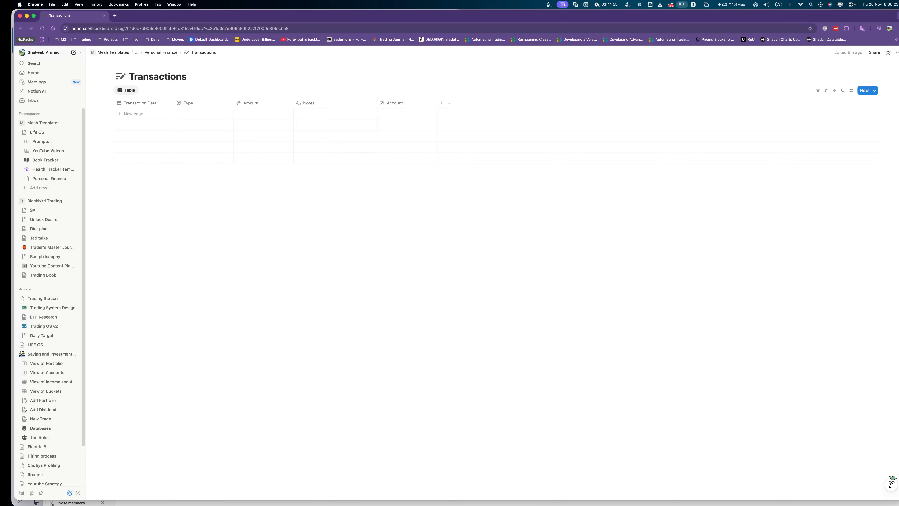
drag(898, 248, 596, 248)
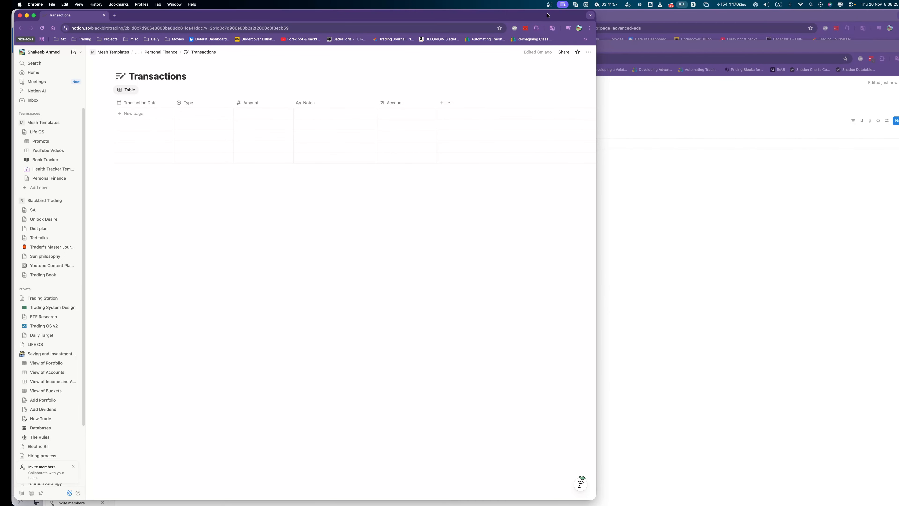
drag(543, 15, 540, 15)
click(705, 136)
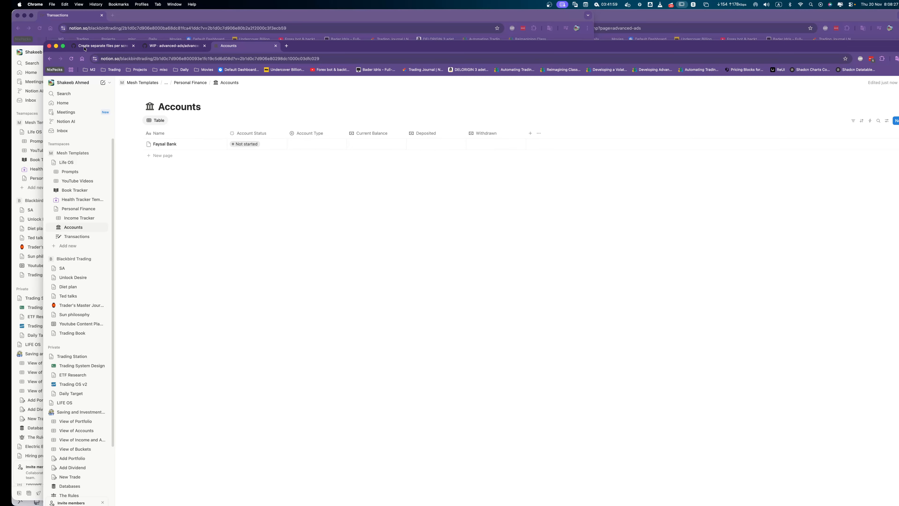
drag(46, 43, 425, 11)
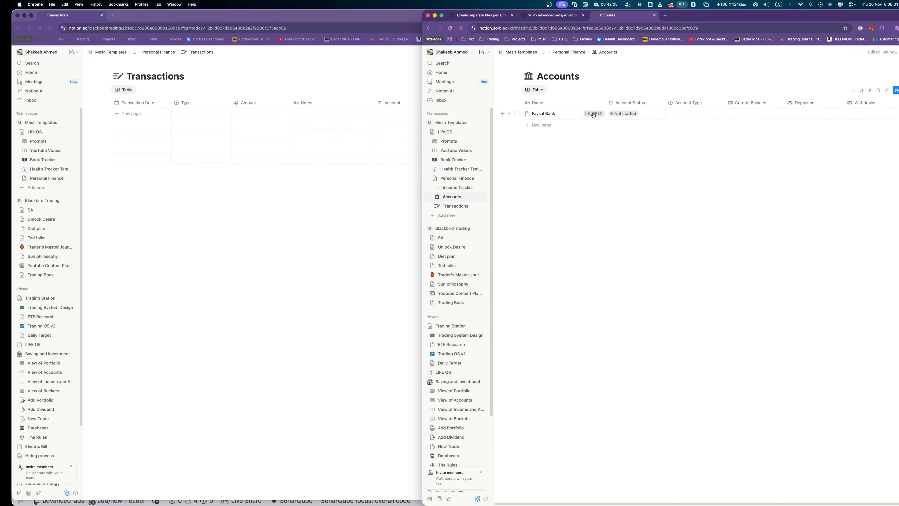
Open the Faysal Bank page and fill in Amount 10000, Notes "Salary Oct" and What to do? as Deposit.
click(592, 114)
click(698, 170)
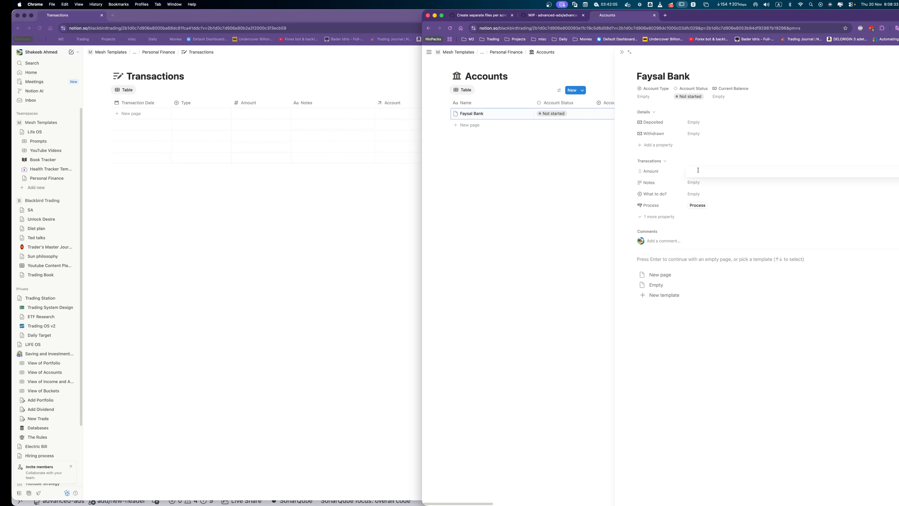
text(10000)
key(Tab)
text(Sa)
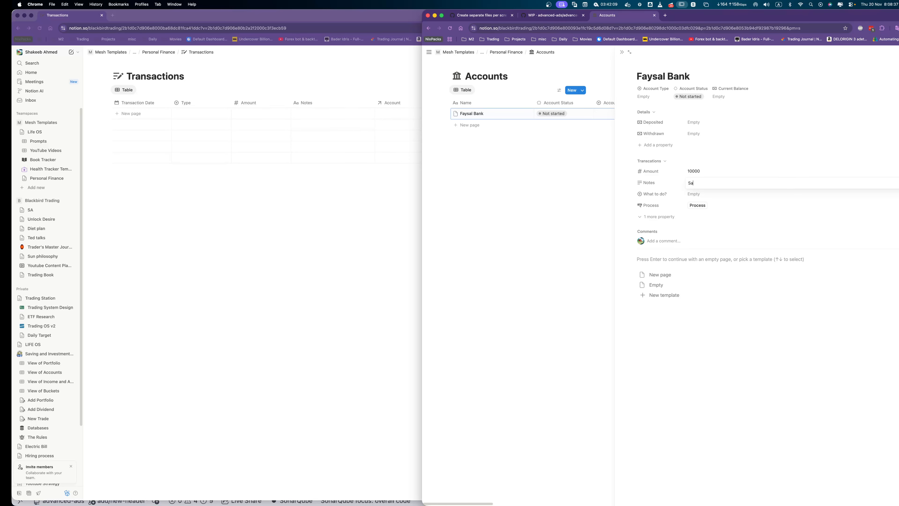
text(lary Oct)
key(Tab)
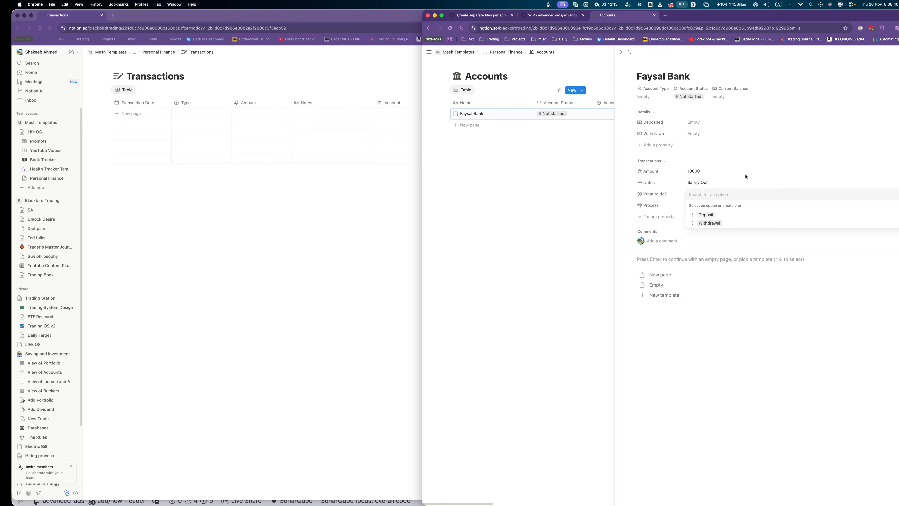
click(721, 216)
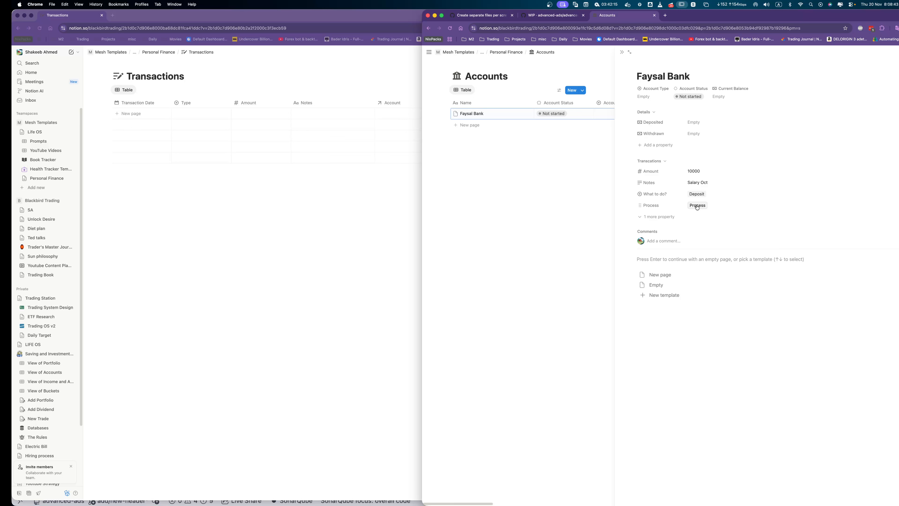
Run the Process button on the Faysal Bank page for the Salary Oct deposit and check the Transactions table.
click(647, 218)
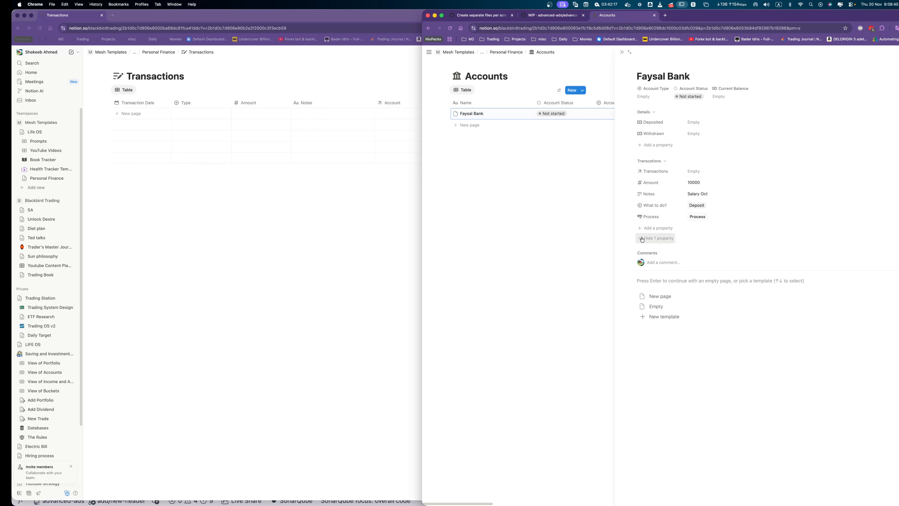
click(651, 238)
click(697, 206)
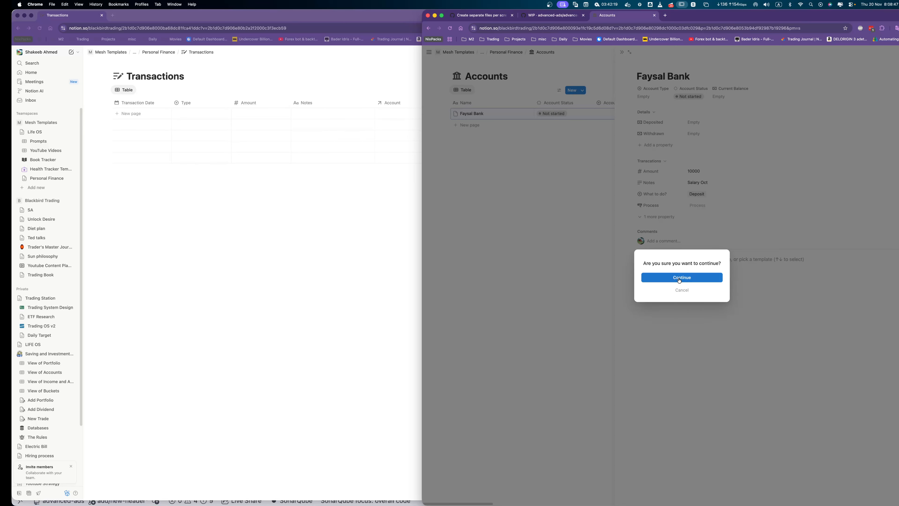
click(679, 280)
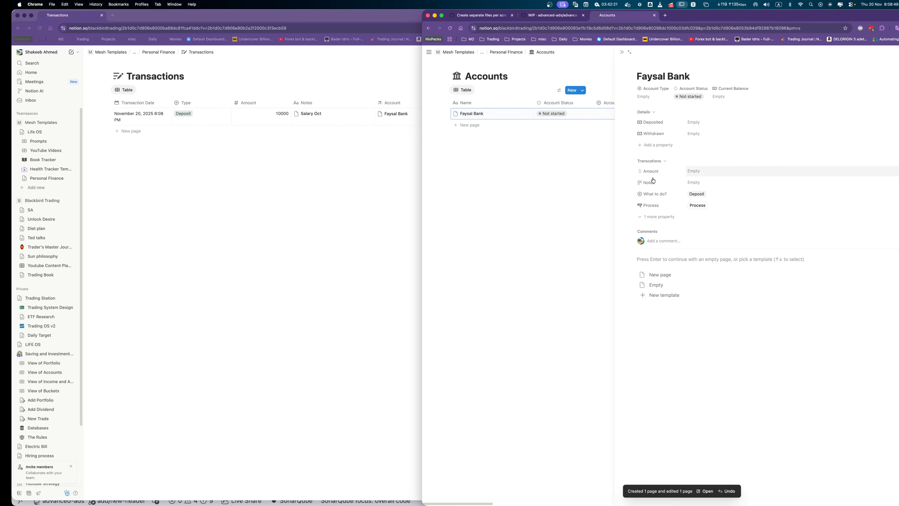
click(175, 131)
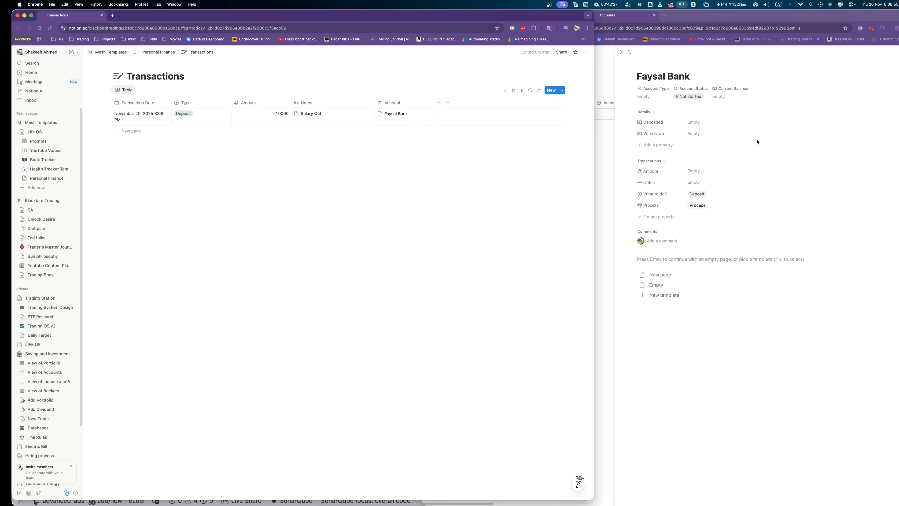
Enter Amount 10000 and Notes "Trading profit oct" on the Faysal Bank page, keeping What to do? as Deposit.
click(690, 99)
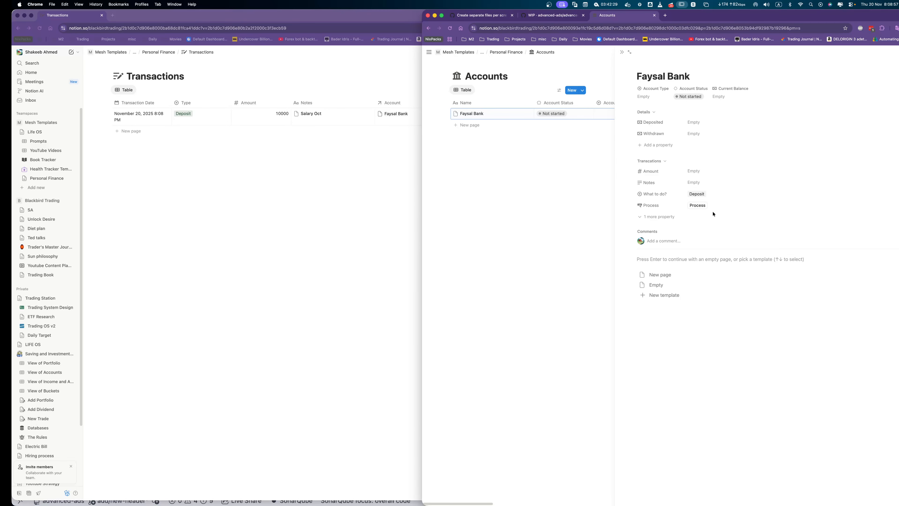
click(694, 171)
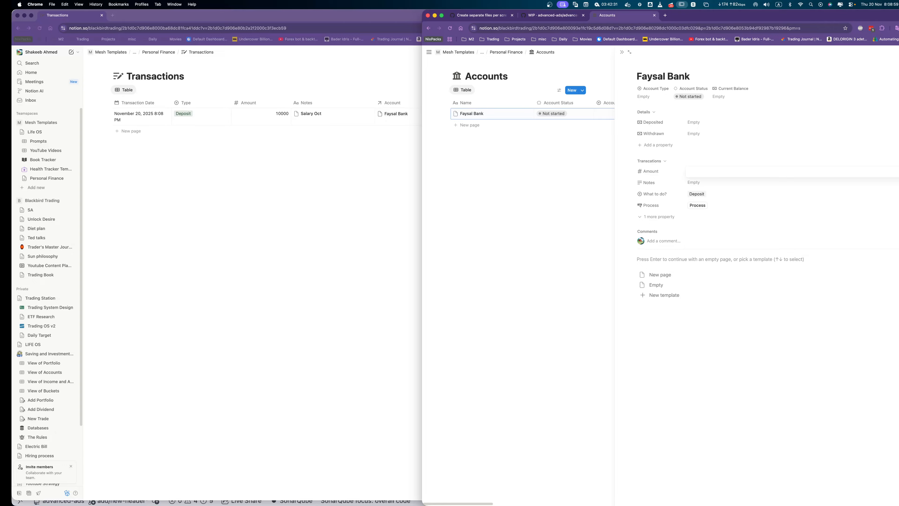
text(10000)
key(Tab)
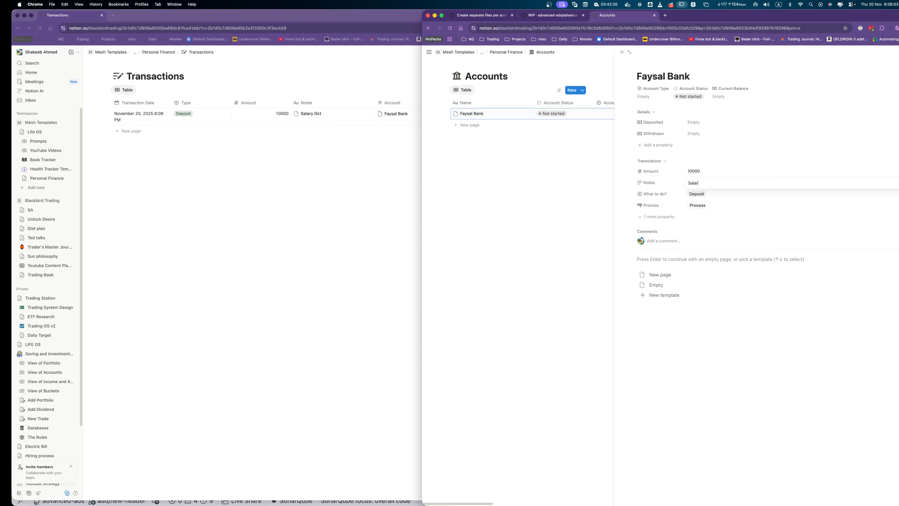
key(alt+BackSpace)
text(Trading profit oct)
key(Tab)
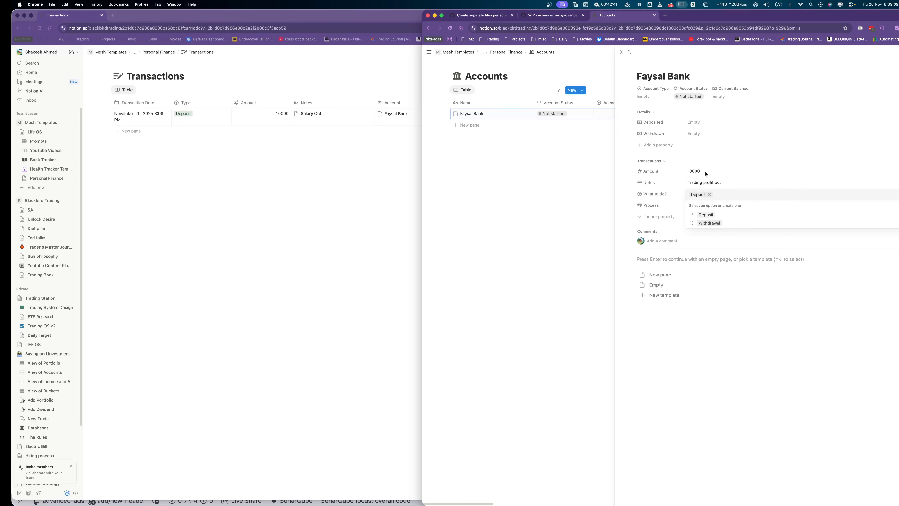
key(Escape)
Process the "Trading profit oct" deposit and close the Faysal Bank page.
click(697, 206)
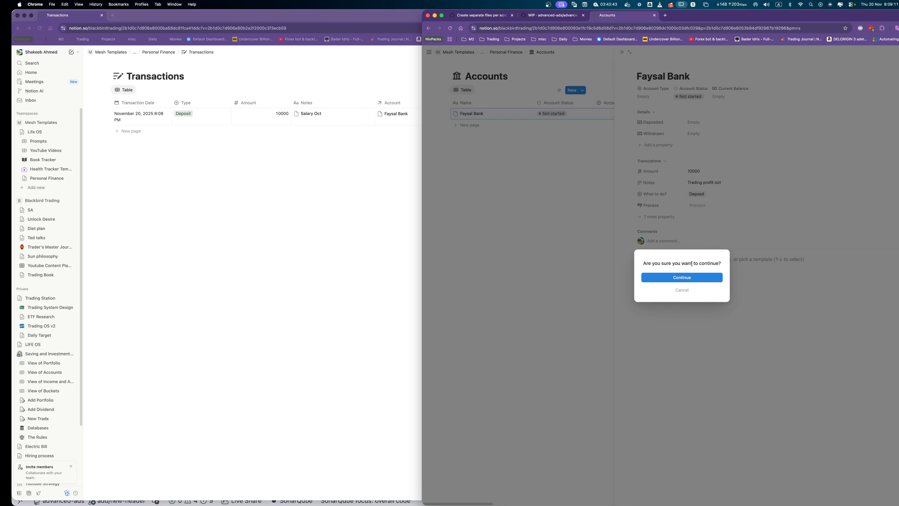
click(690, 277)
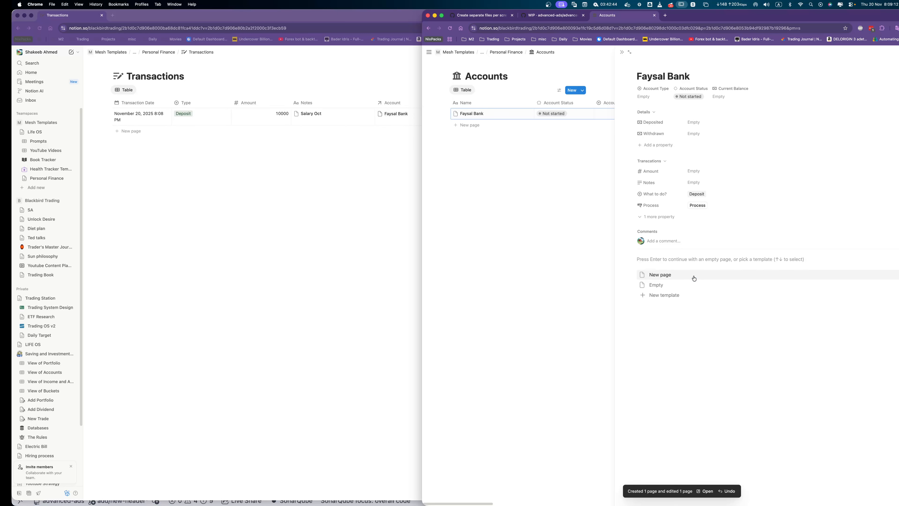
click(508, 224)
Sort the Transactions table by Transaction Date in descending order and save the sort for everyone.
click(301, 182)
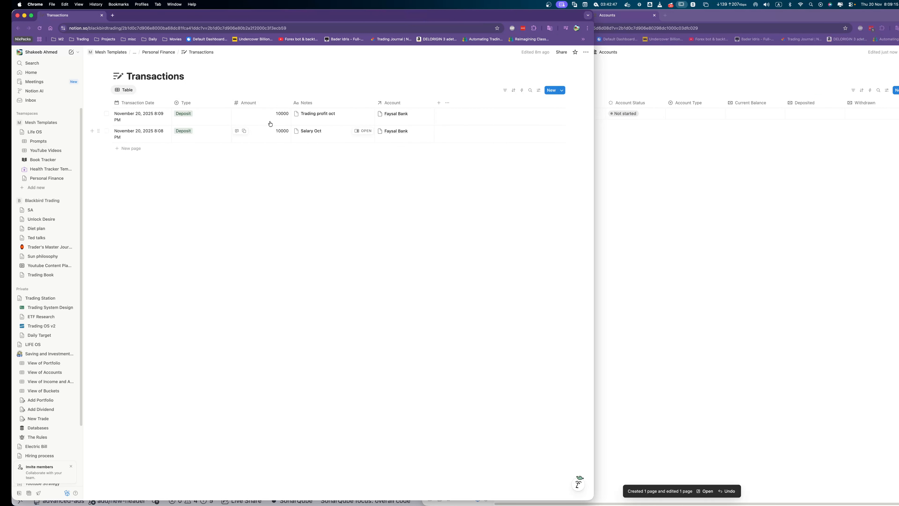
click(513, 93)
click(531, 142)
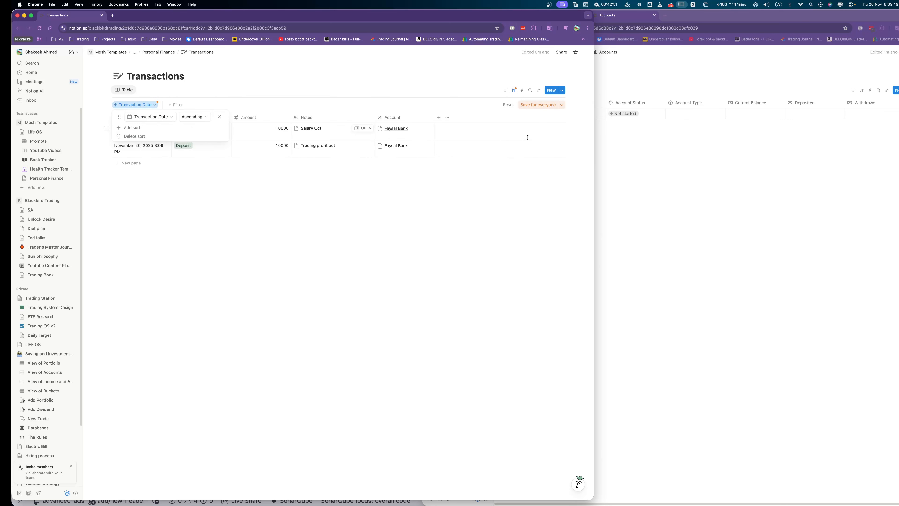
click(195, 120)
click(195, 135)
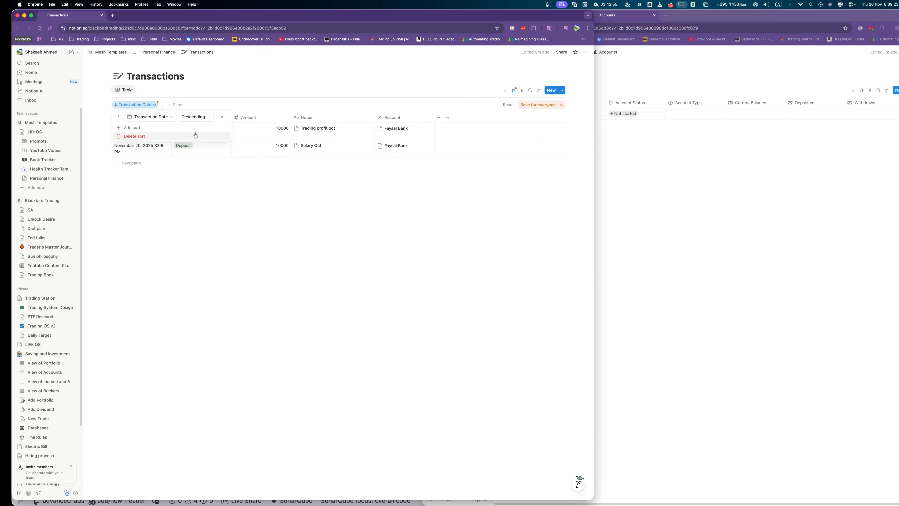
click(299, 199)
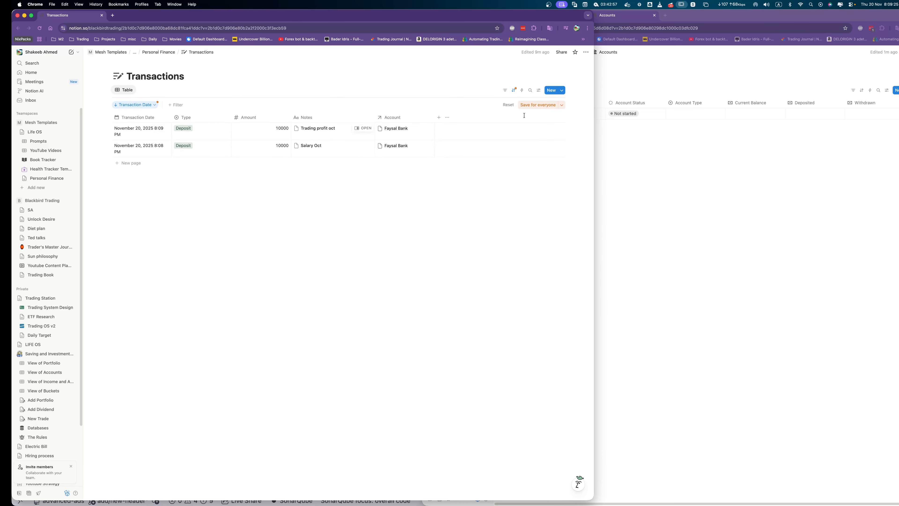
click(527, 104)
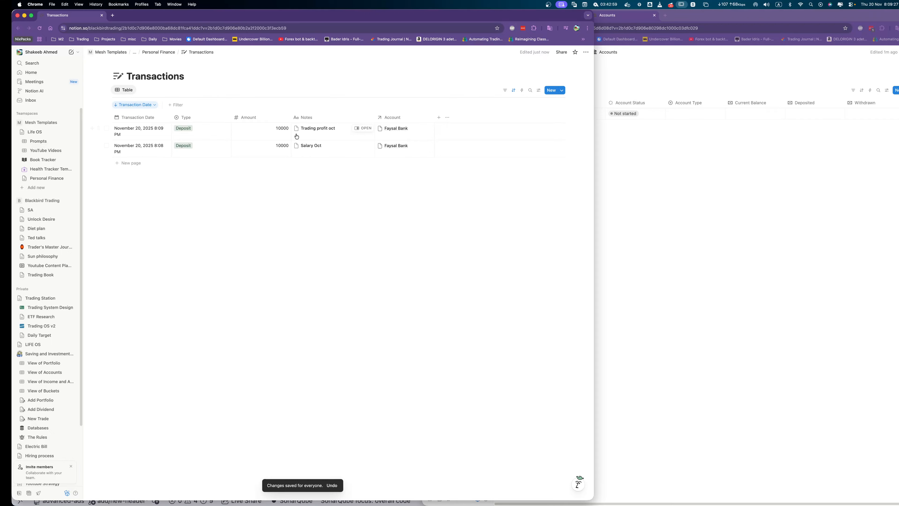
In the Accounts table, create the option "Saving Account" and assign it as Faysal Bank's Account Type.
click(692, 185)
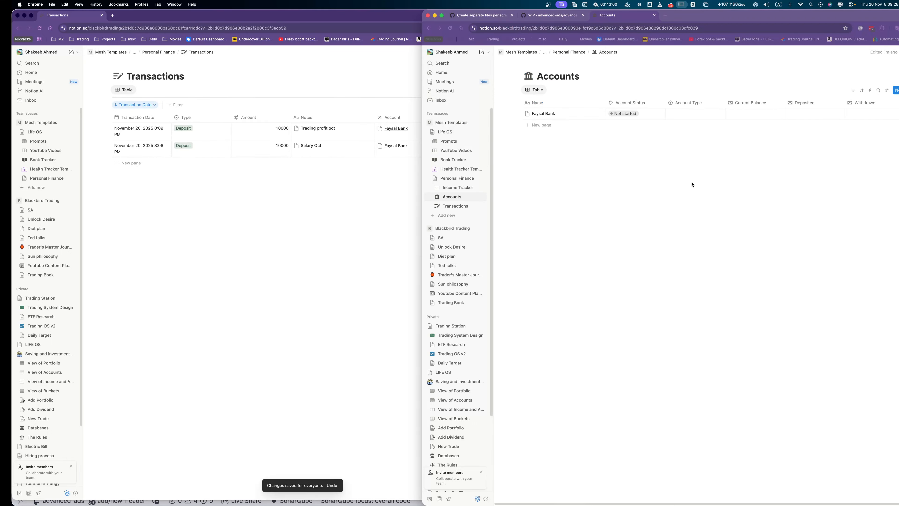
click(691, 114)
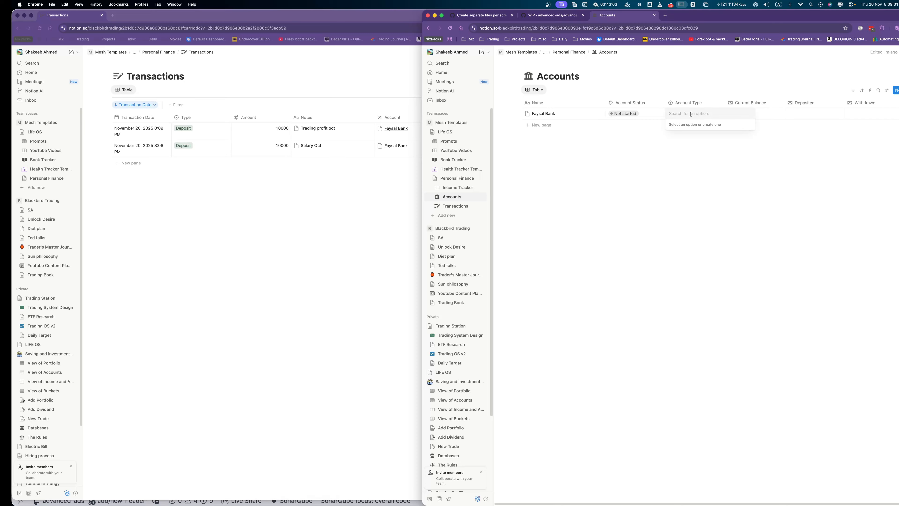
text(Saving Account)
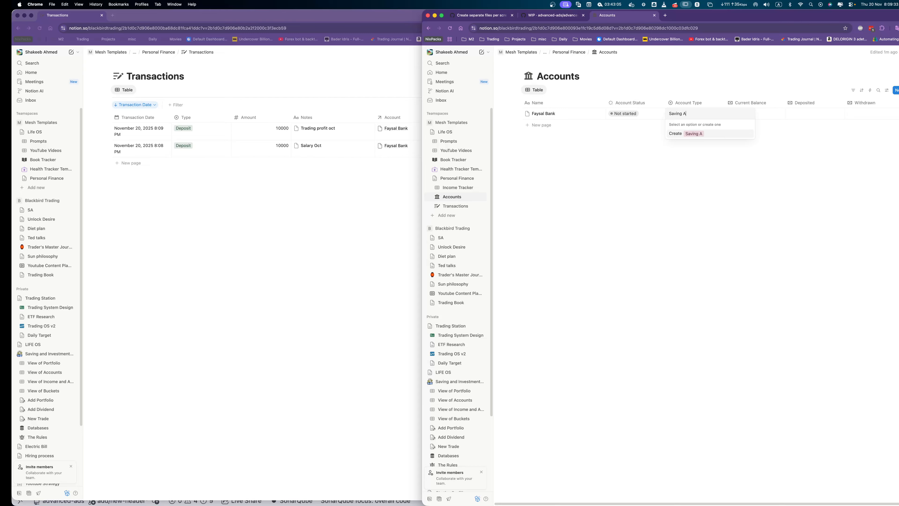
key(Return)
click(748, 139)
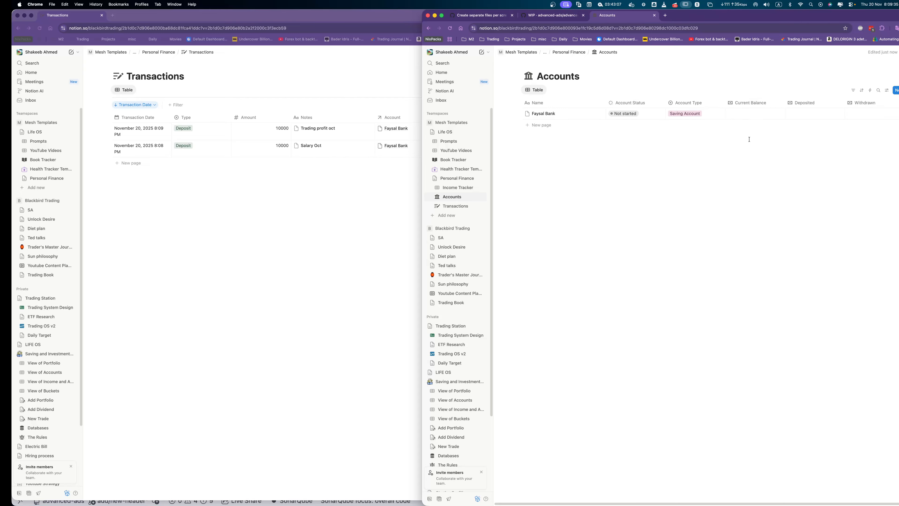
Open the Faysal Bank page and enter Amount 4000 and Notes "For dinner with Family".
scroll(751, 117, right, 1)
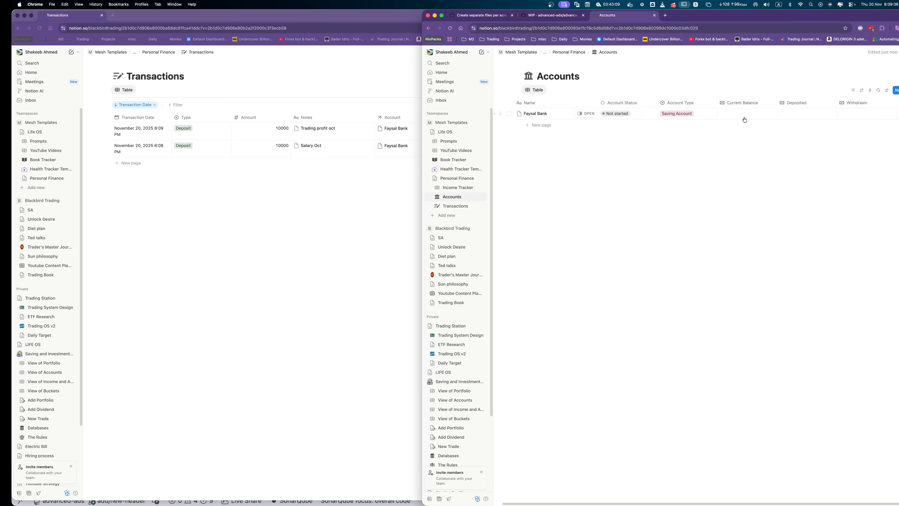
drag(421, 173, 282, 173)
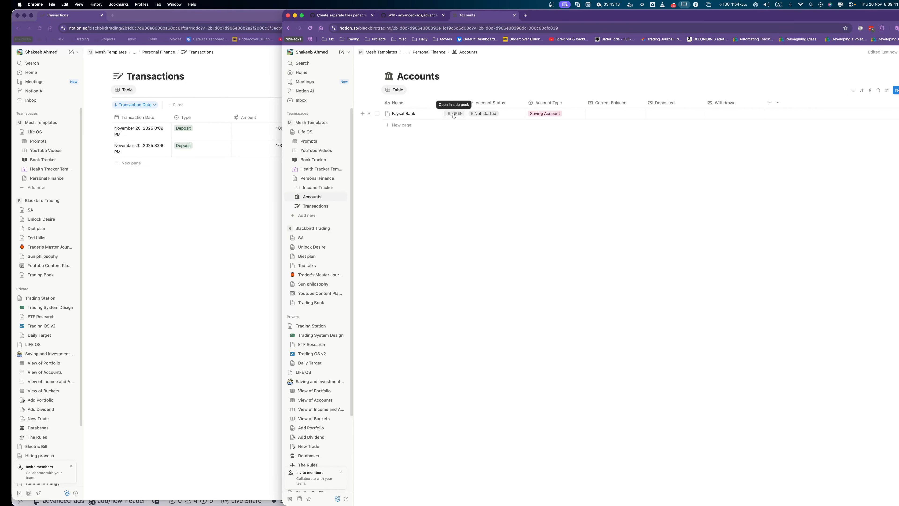
click(452, 113)
click(697, 171)
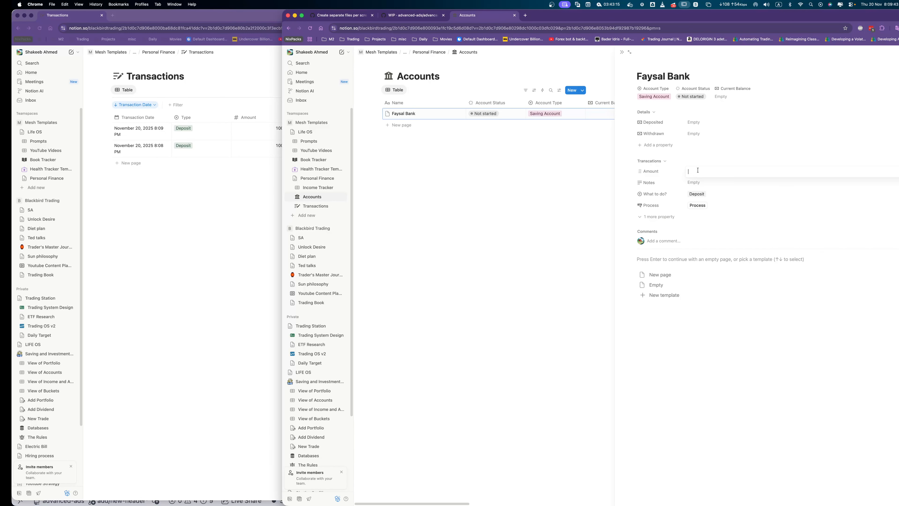
text(4000)
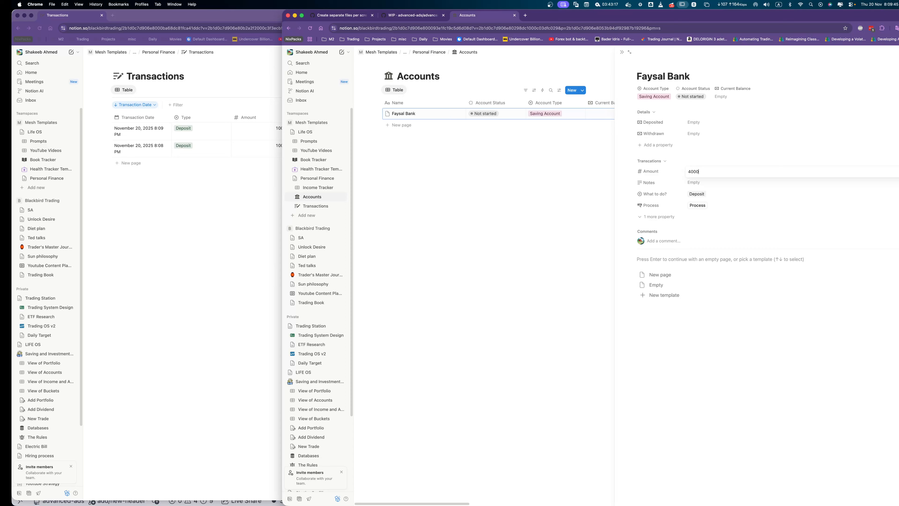
key(Tab)
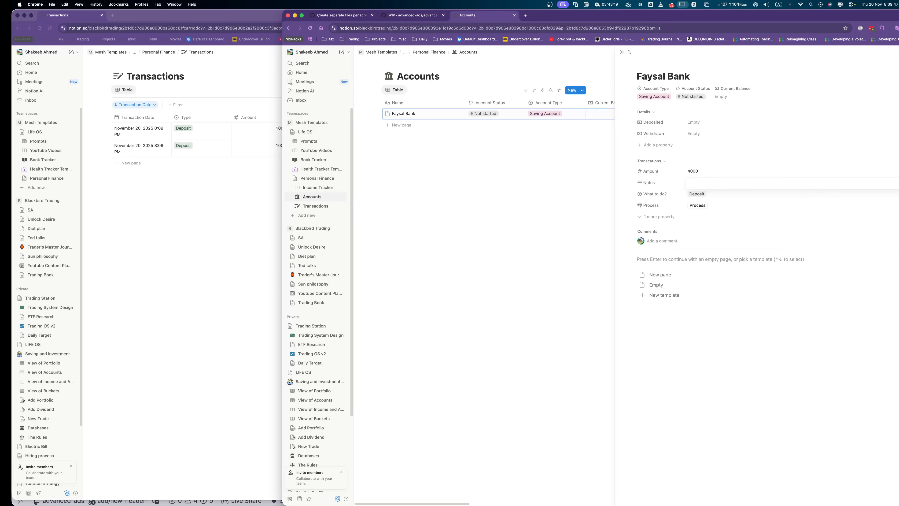
text(For dinner with Family)
key(Tab)
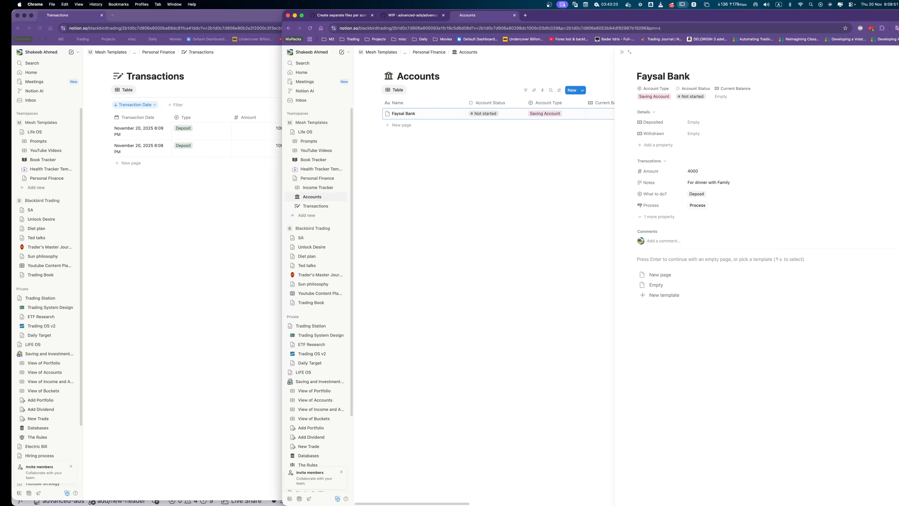
Set What to do? to Withdrawal, process the "For dinner with Family" transaction and close the Faysal Bank page.
click(710, 223)
click(698, 206)
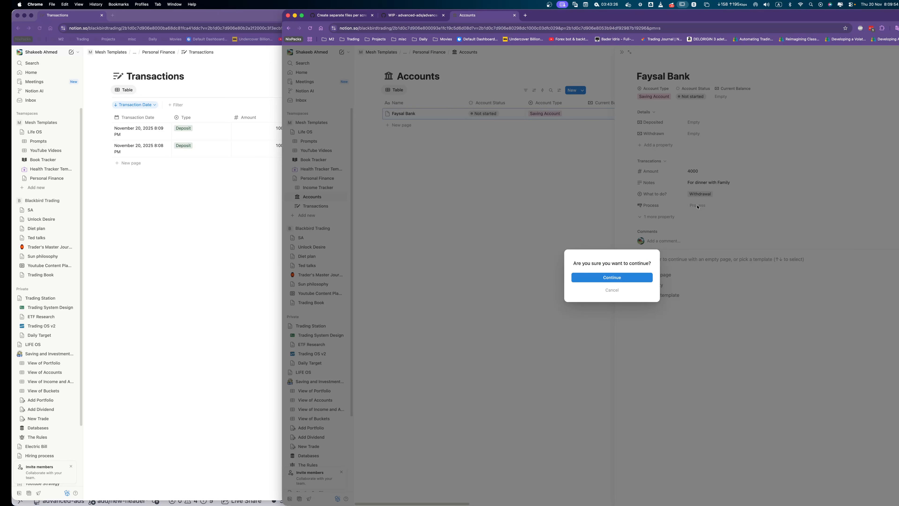
click(611, 279)
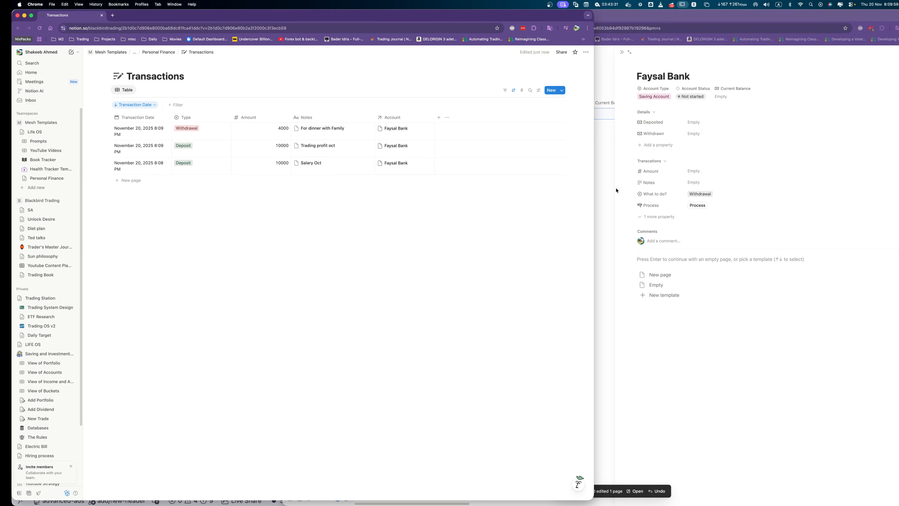
click(847, 173)
click(576, 158)
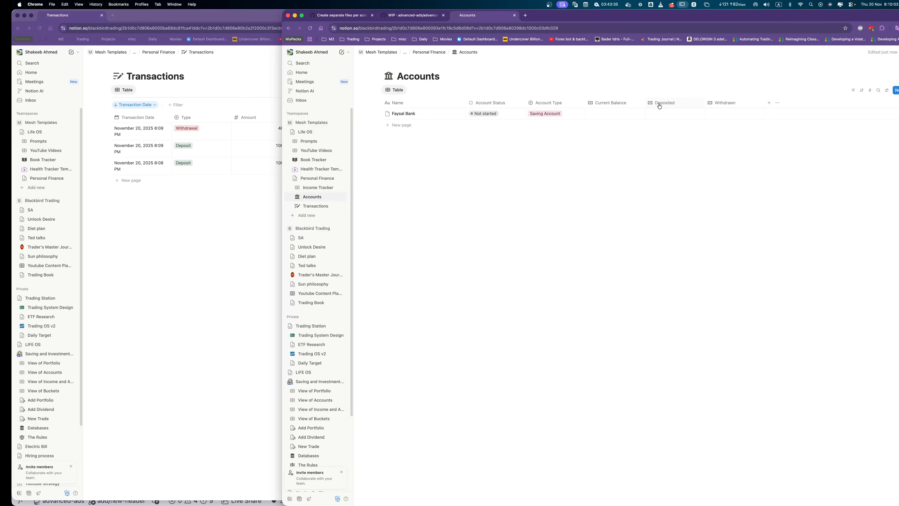
key(super+Tab)
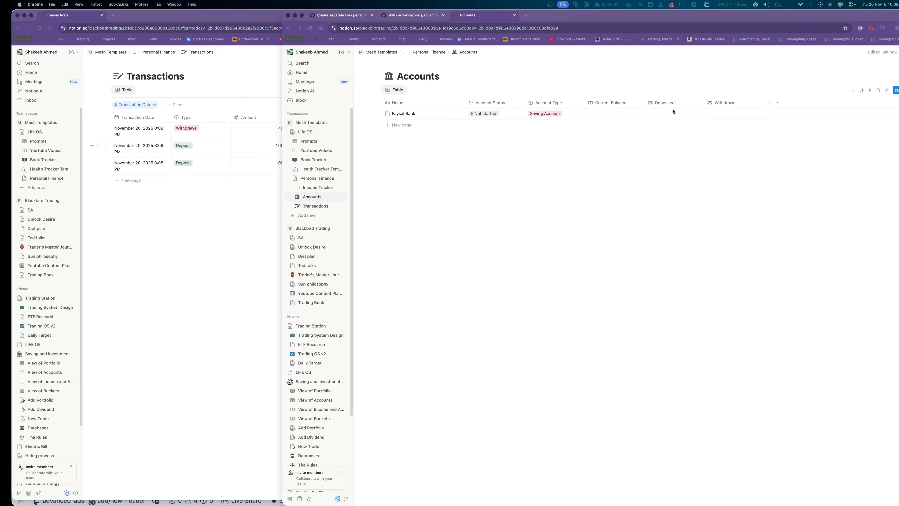
click(611, 103)
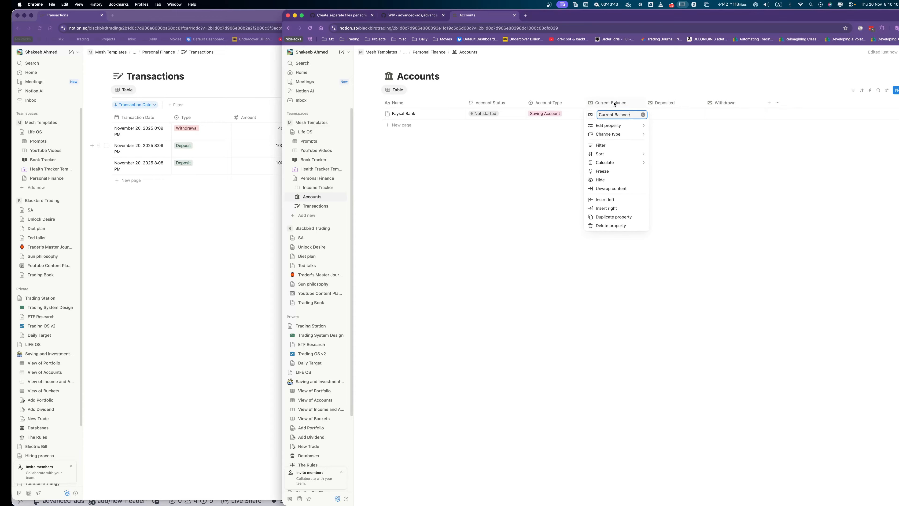
mouse_move(629, 134)
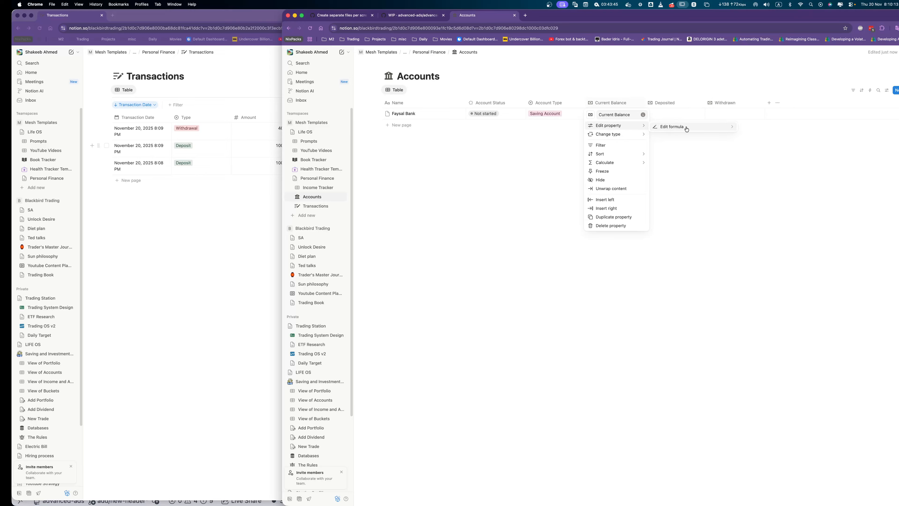
click(674, 105)
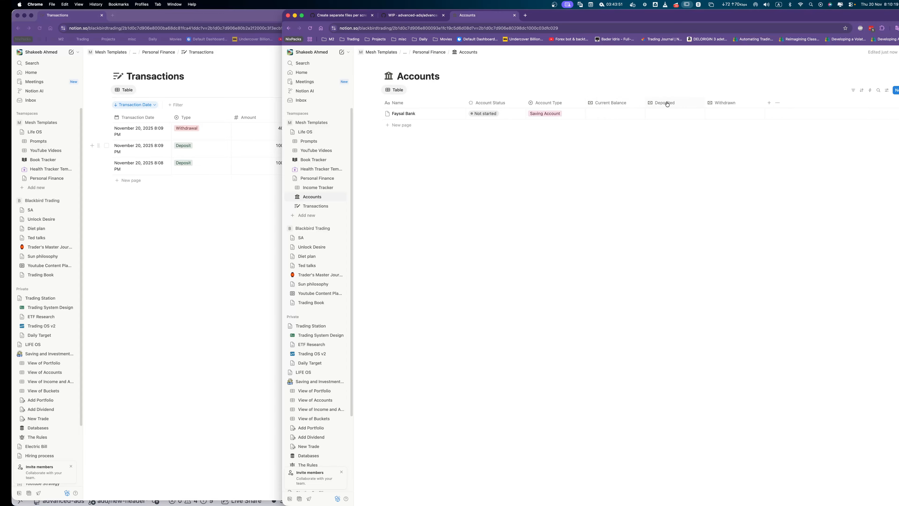
Start the Deposited property's formula by filtering Transactions to entries whose Type equals "Deposit": Transactions.filter(current.Type=="Deposit").
click(667, 104)
mouse_move(679, 125)
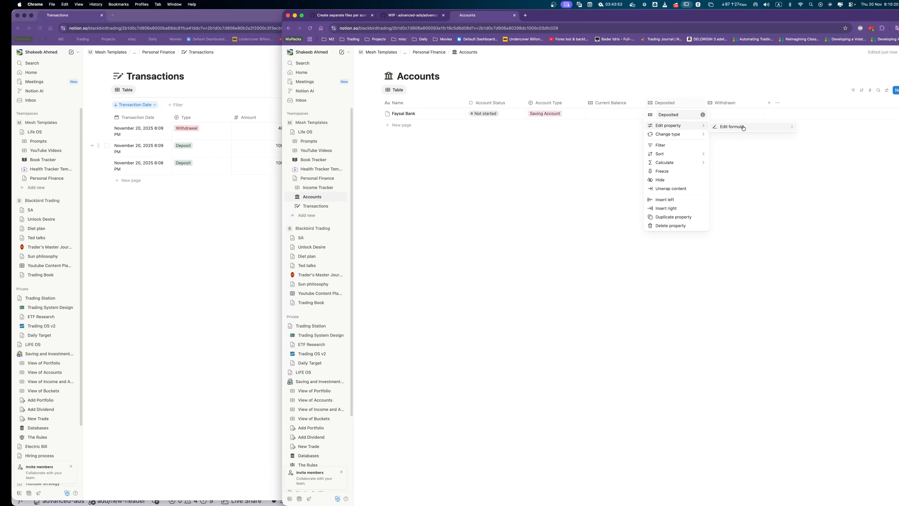
click(731, 127)
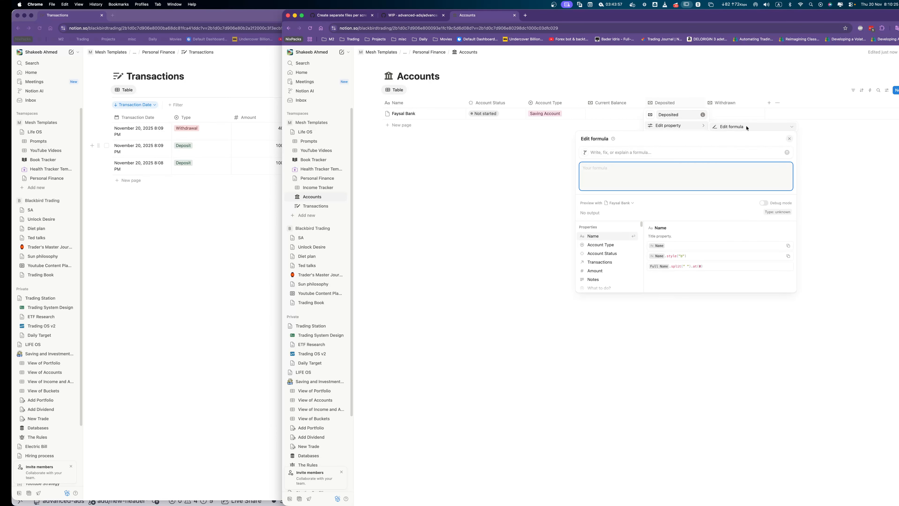
click(610, 263)
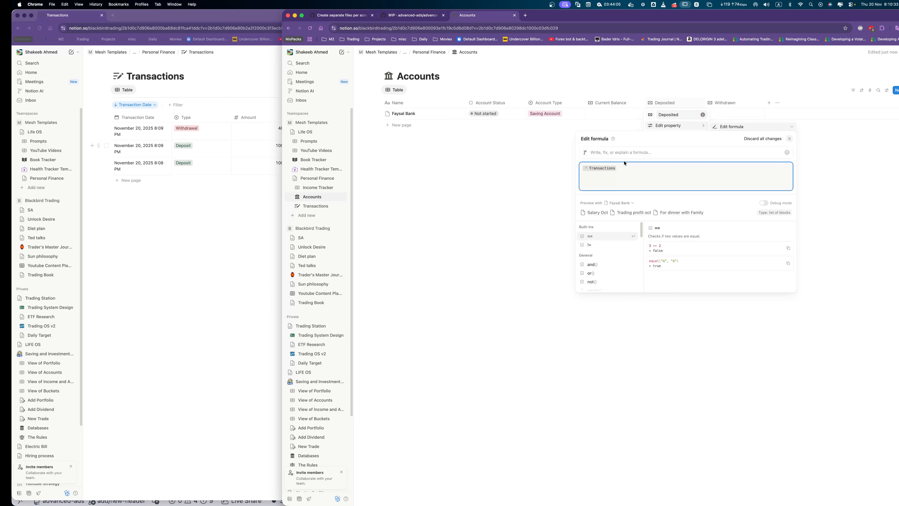
text(.filter()
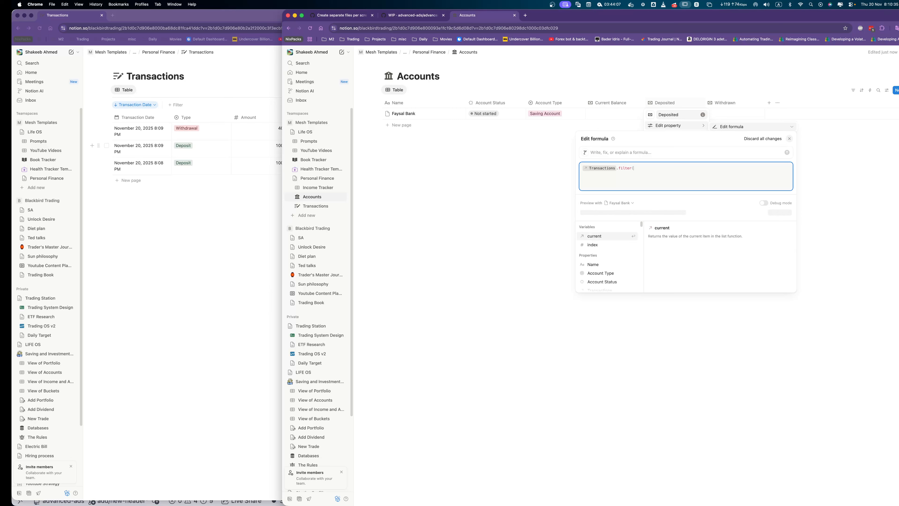
text(cur)
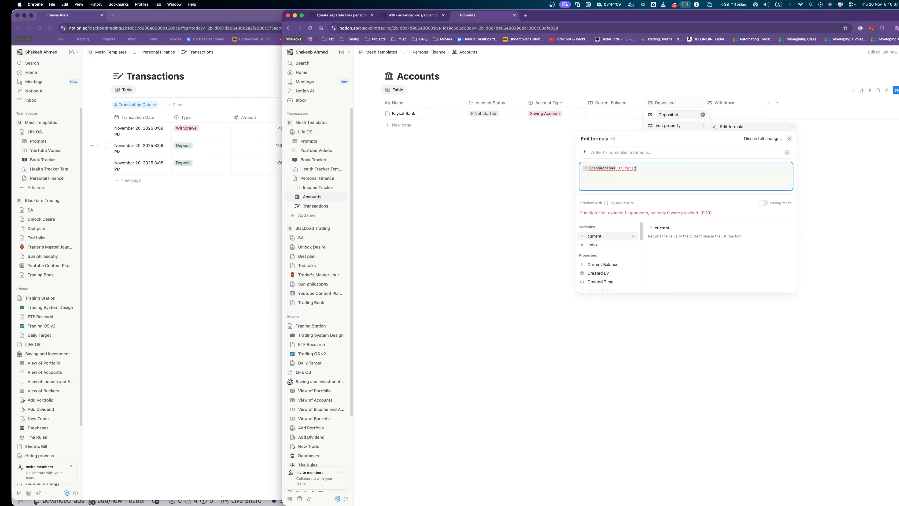
text(rent.)
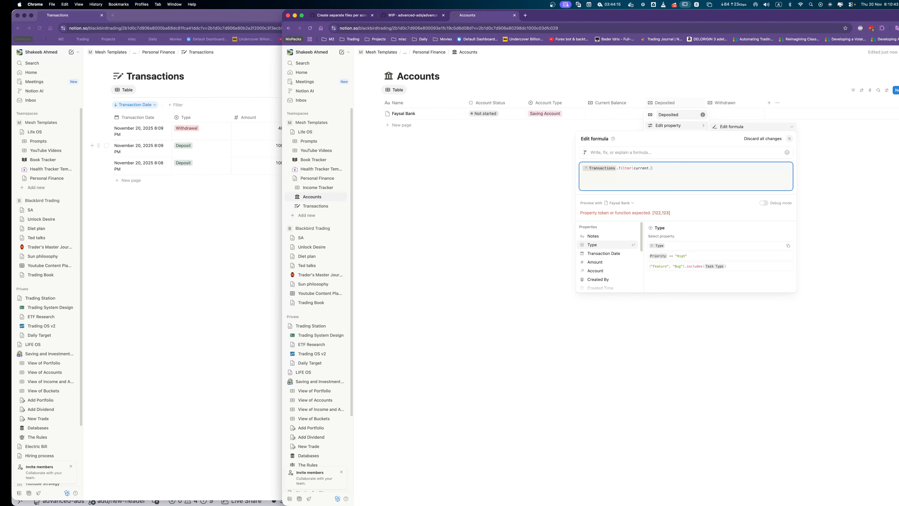
key(Return)
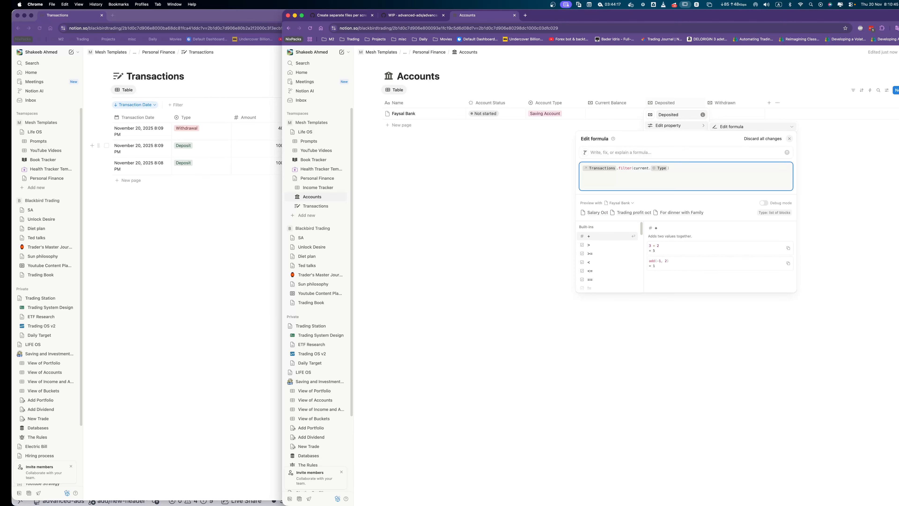
text(==")
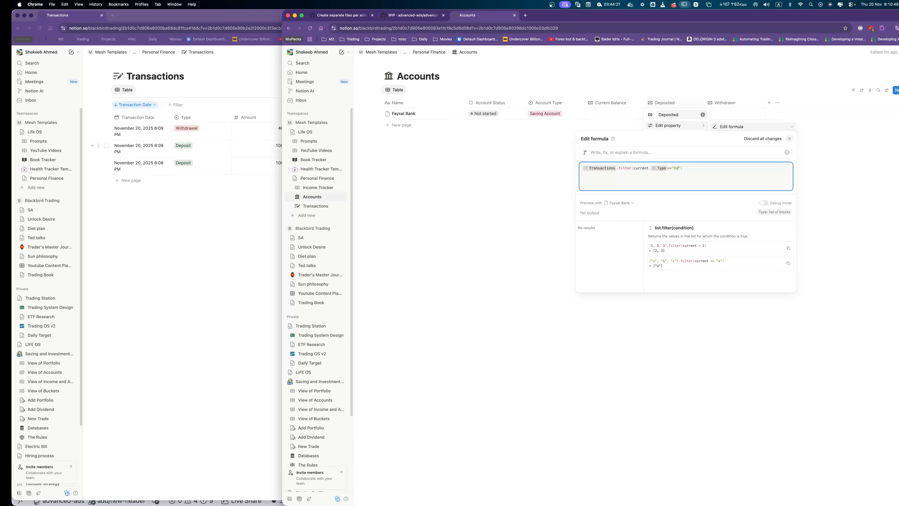
text(Deposit)
key(Right)
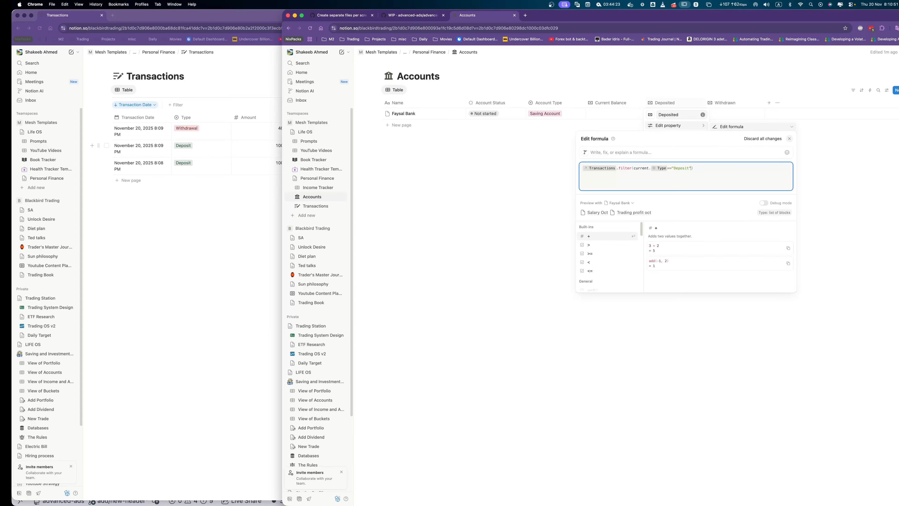
key(Right)
Extend the Deposited formula with .map(current.Amount).sum() and close the formula editor with the changes kept.
text(.map()
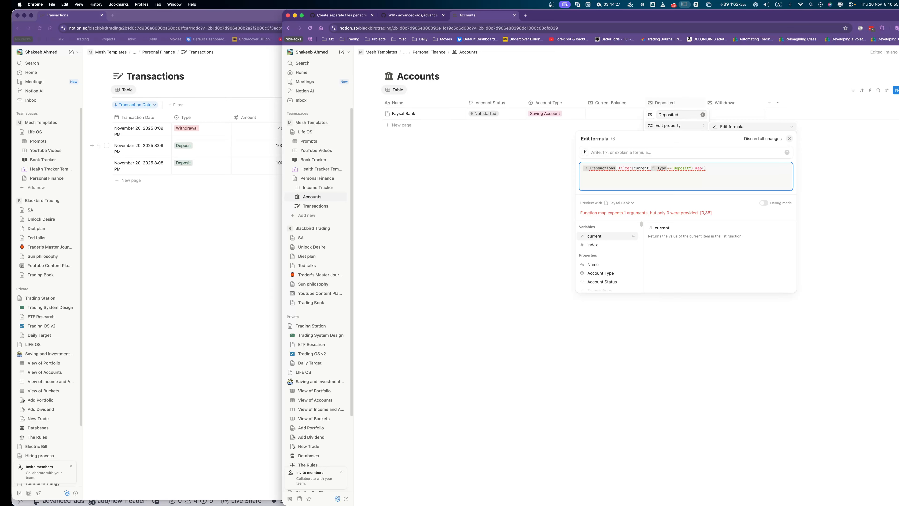
text(current.Amount)
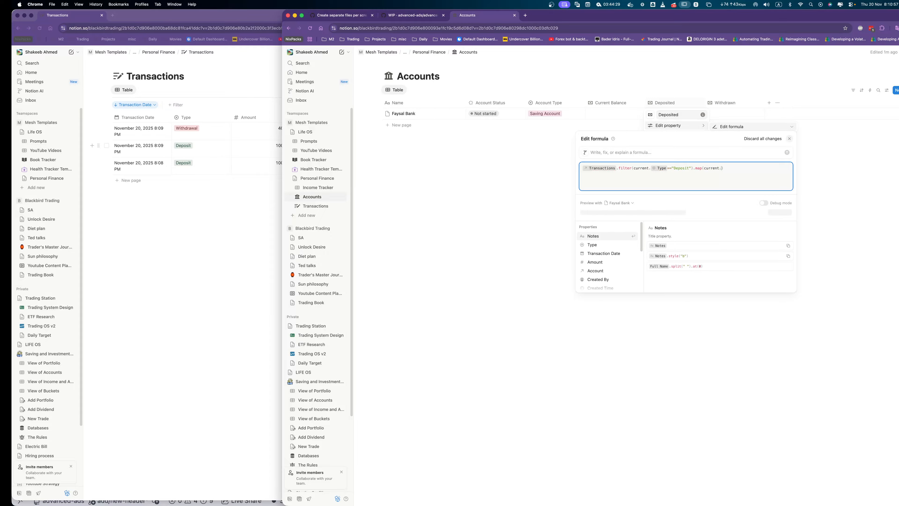
text().sum())
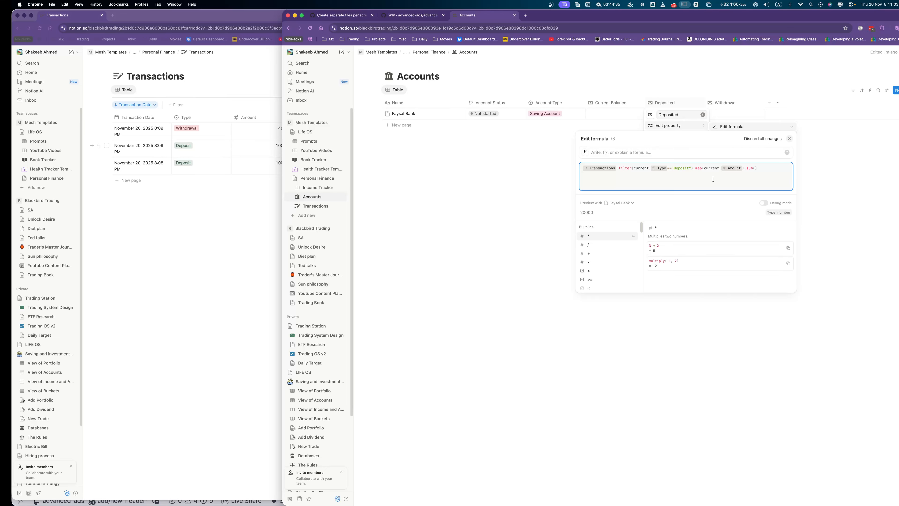
key(super+a)
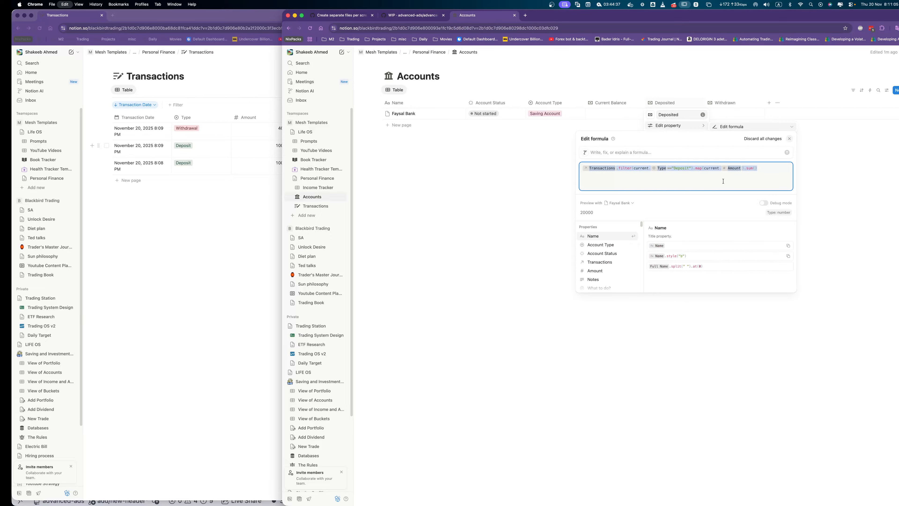
click(821, 171)
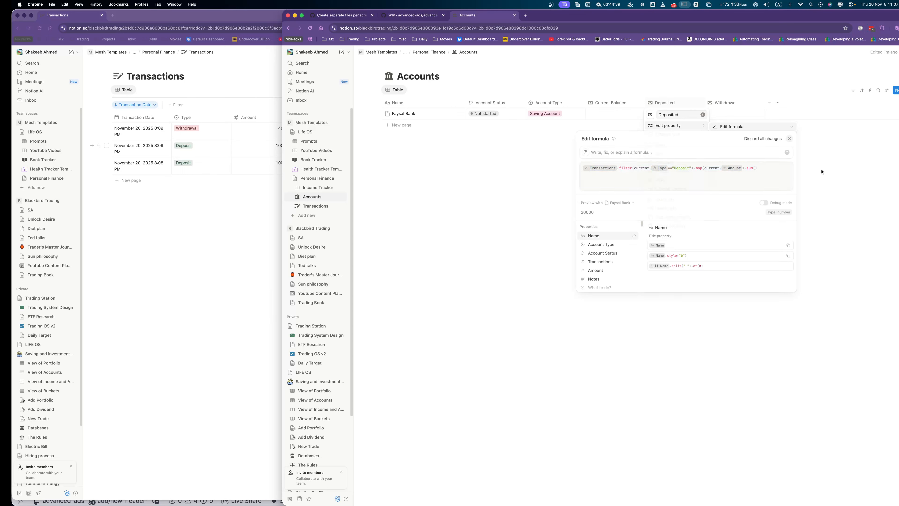
click(821, 171)
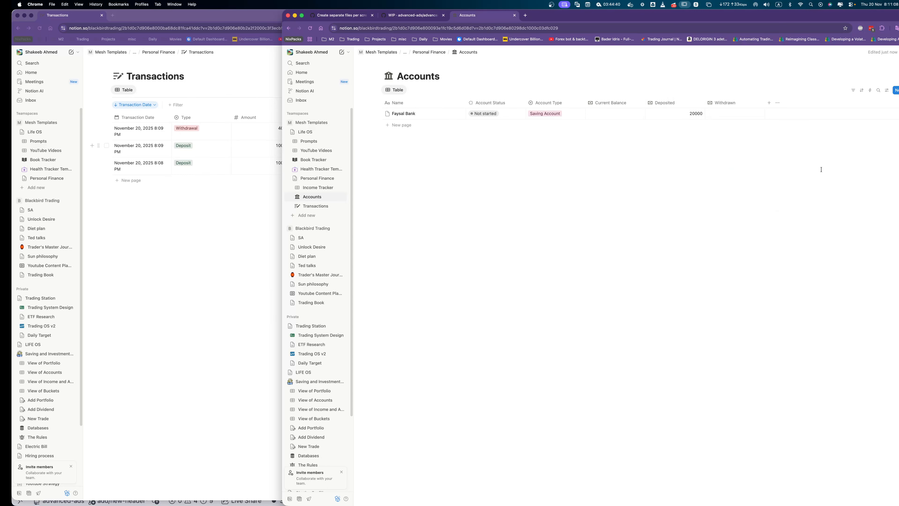
Set the Deposited property's number format to Number with commas.
click(688, 115)
key(Escape)
click(665, 103)
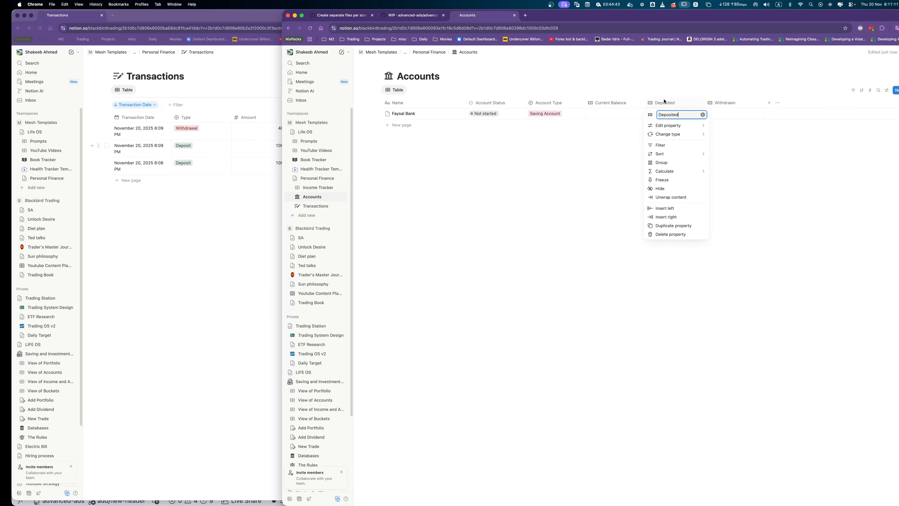
mouse_move(676, 126)
click(764, 136)
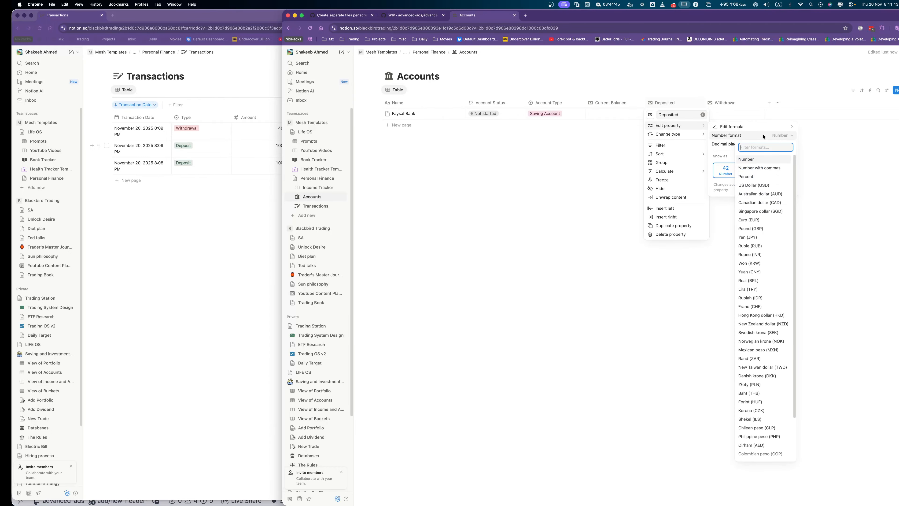
click(764, 168)
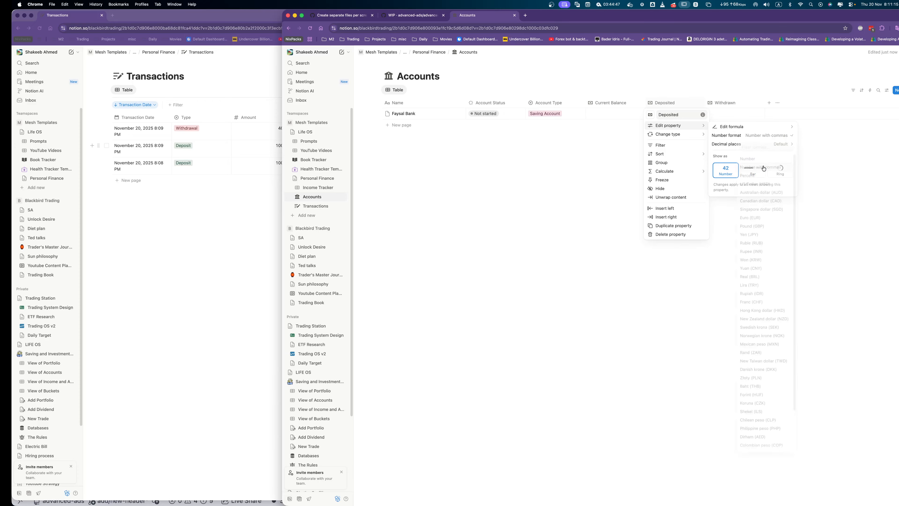
Set the Deposited property's decimal places to 2 and check the deposit entries in Transactions.
click(778, 144)
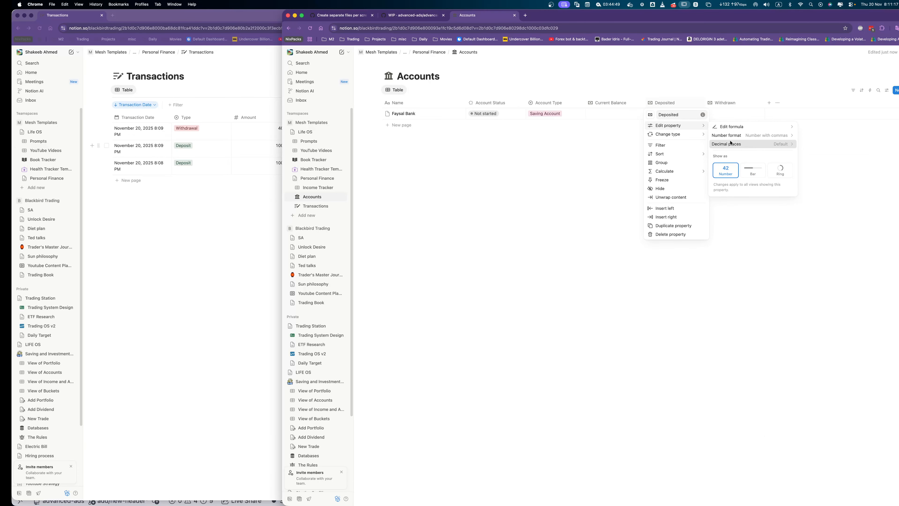
click(738, 180)
key(Escape)
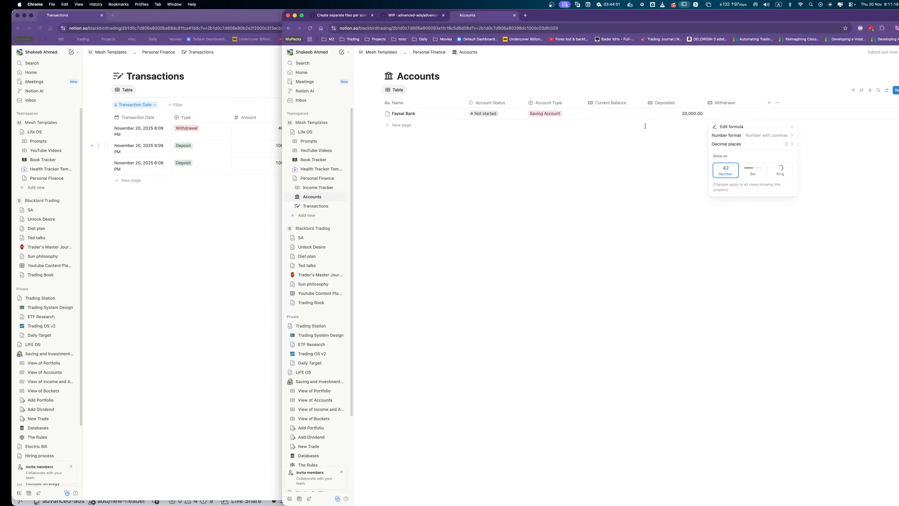
click(241, 249)
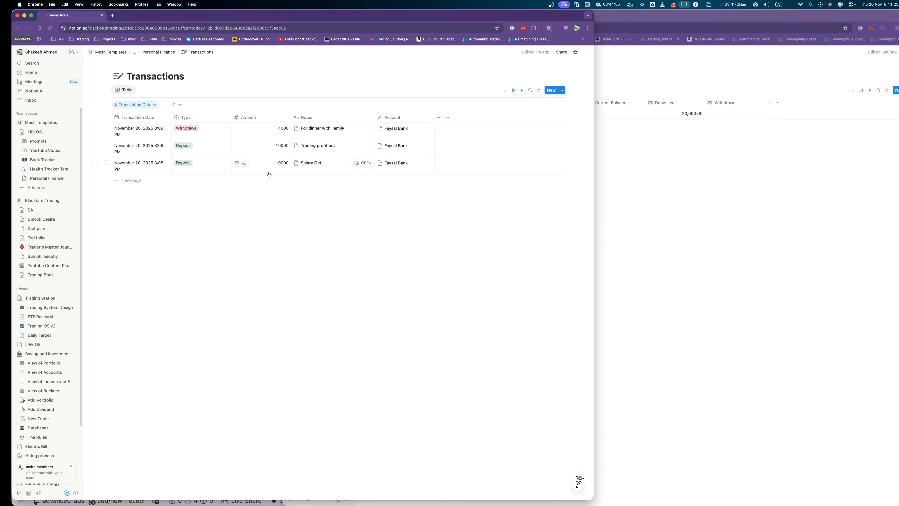
key(super+grave)
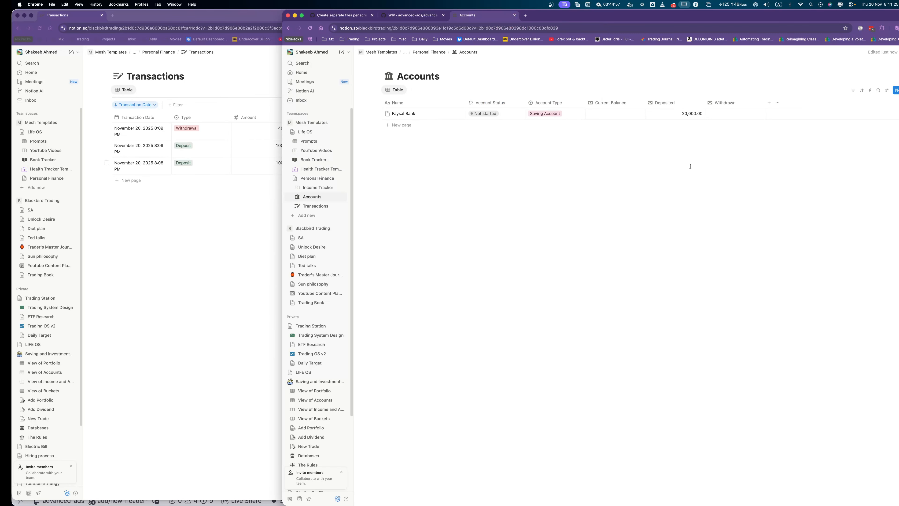
On the Faysal Bank page, enter 400 as the Amount and a note reading "Last week from" followed by the person's name.
click(455, 114)
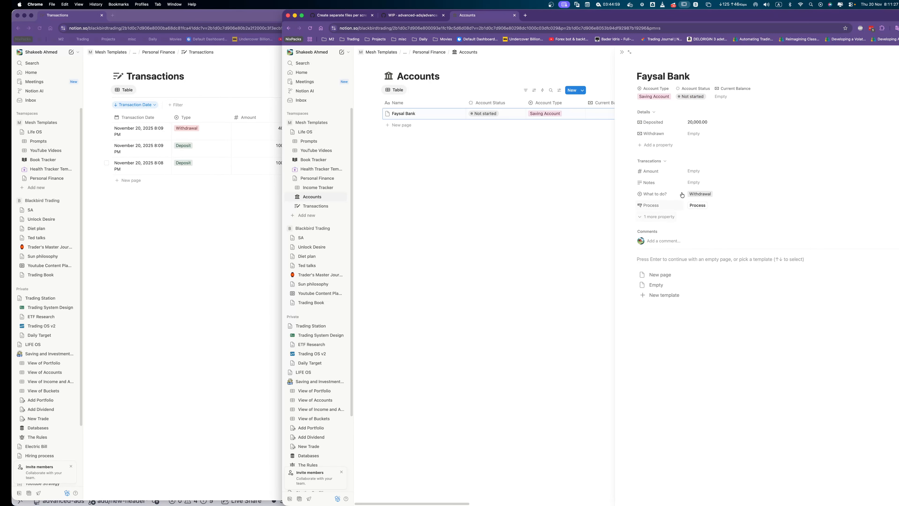
click(696, 172)
text(400)
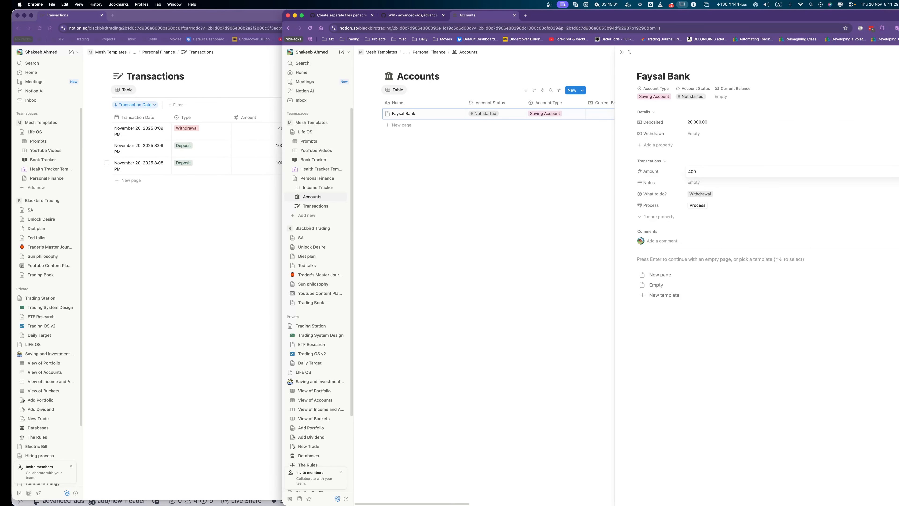
key(Tab)
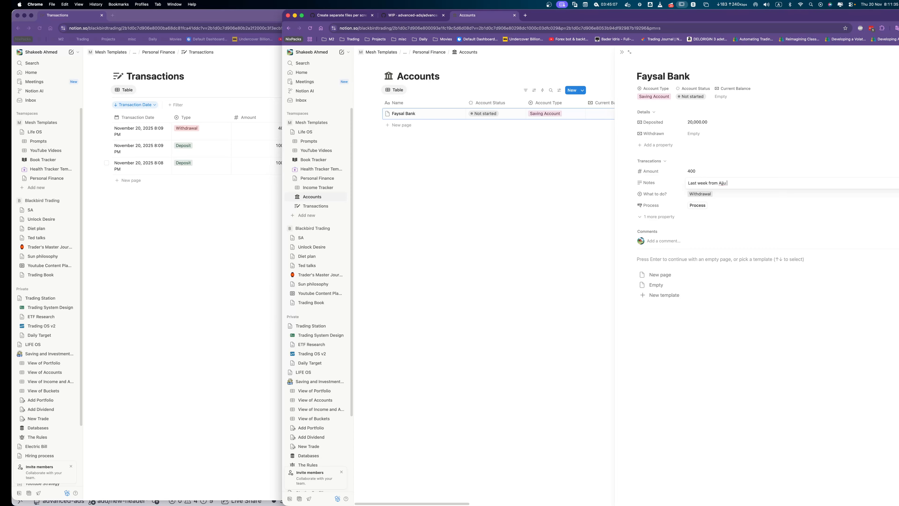
key(Tab)
Set What to do? to Deposit, process the transaction and check the new entry in Transactions.
click(700, 211)
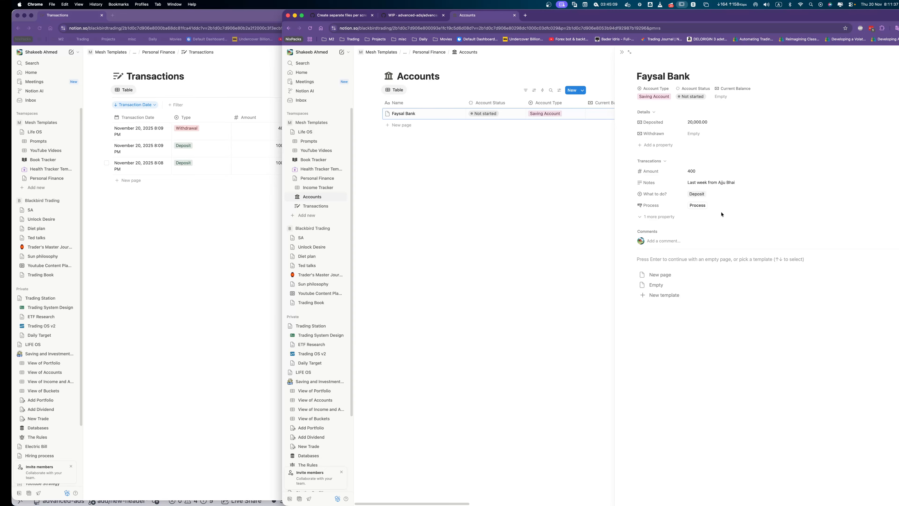
click(700, 207)
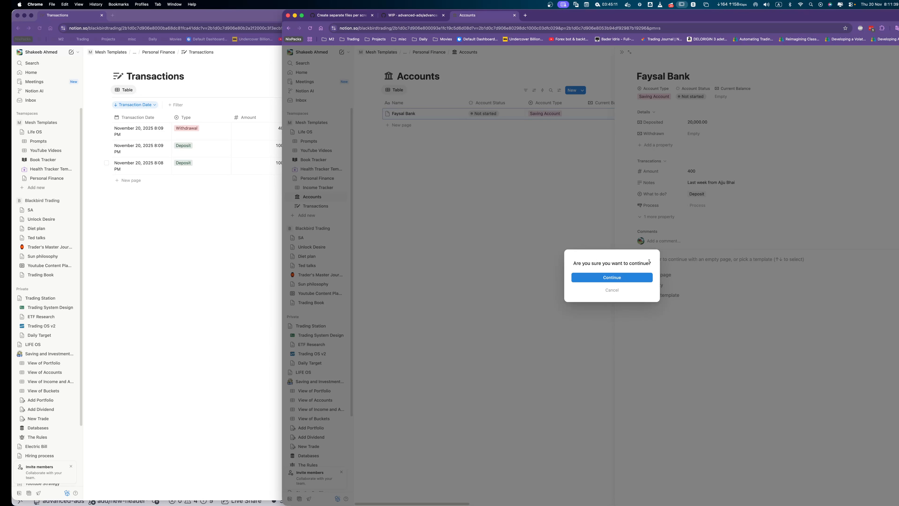
click(622, 280)
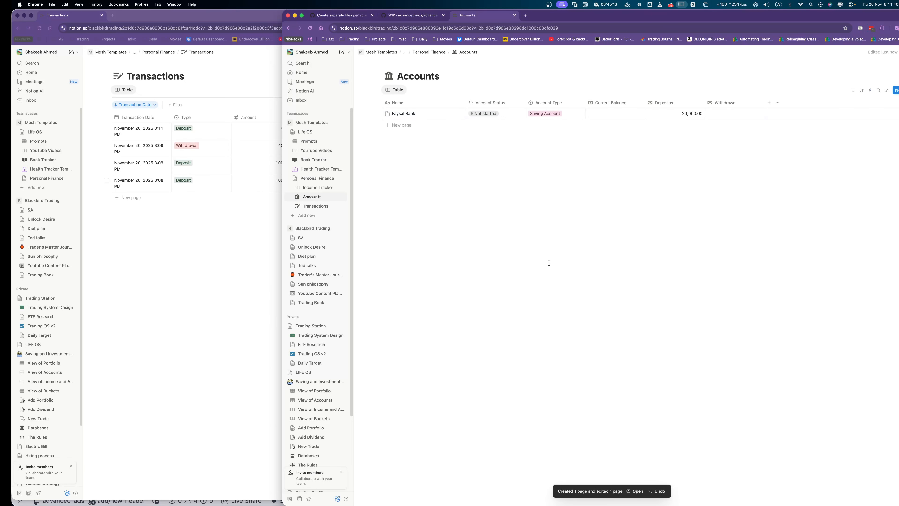
click(173, 182)
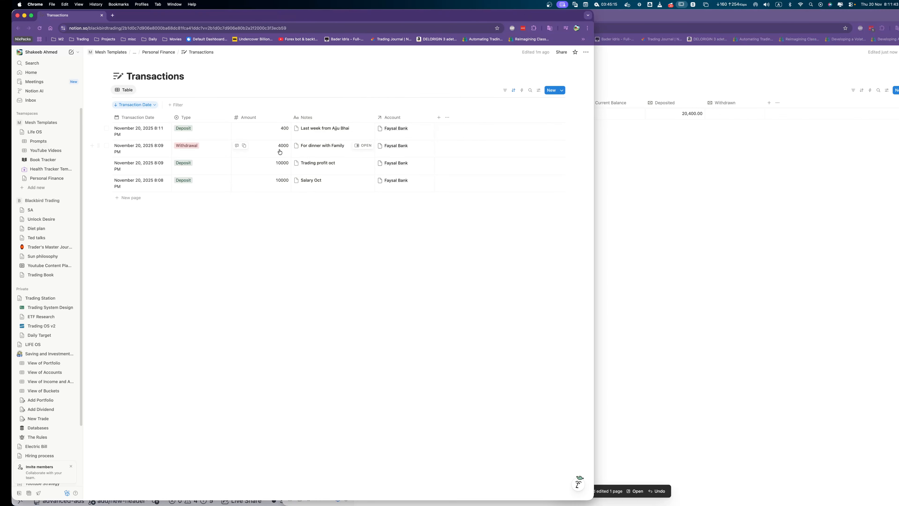
click(664, 145)
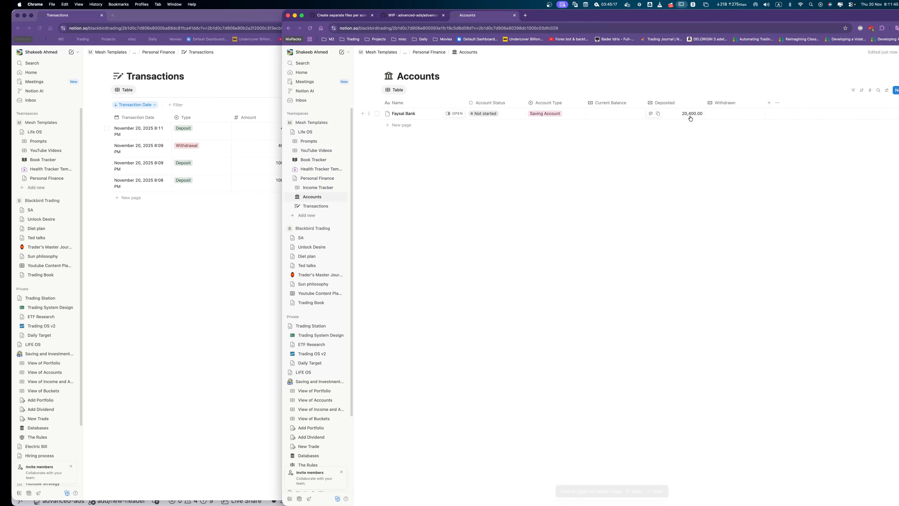
Reuse Deposited's formula for the Withdrawn property with Type changed to "Withdrawal": Transactions.filter(current.Type=="Withdrawal").map(current.Amount).sum().
click(690, 116)
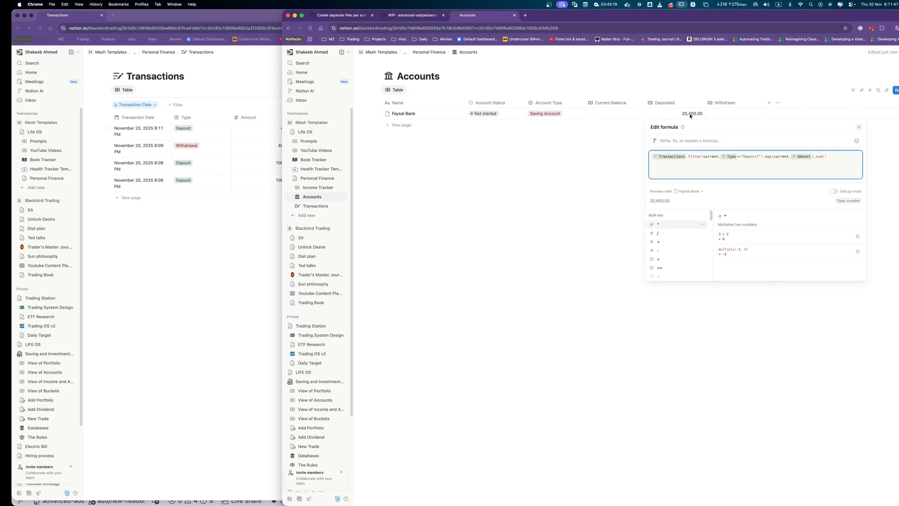
key(Escape)
click(729, 103)
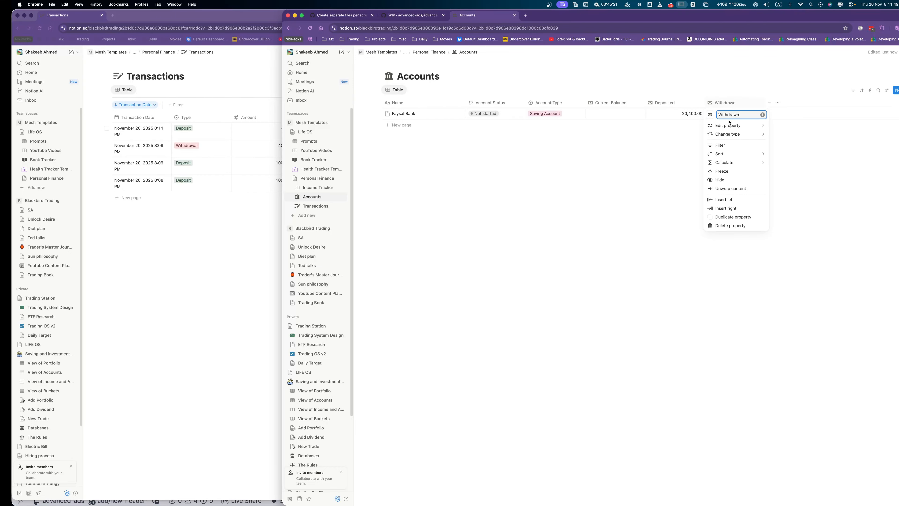
click(729, 125)
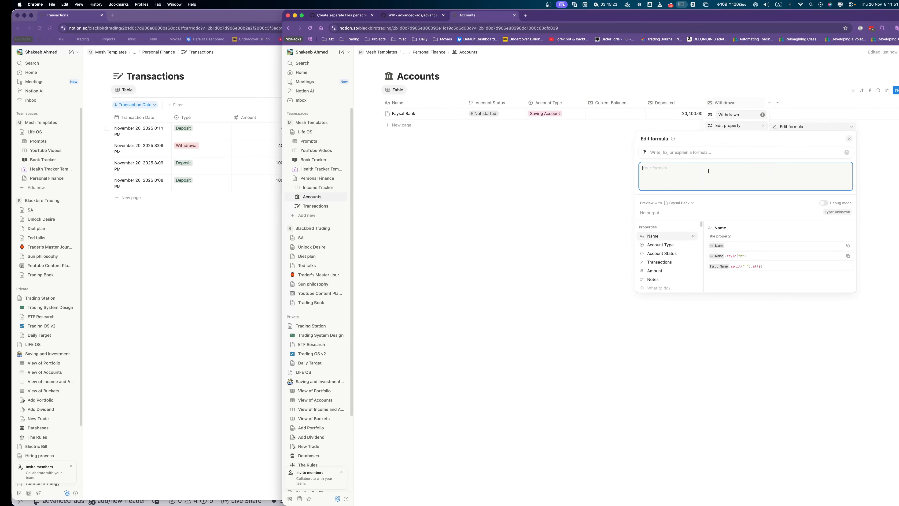
text(Transactions.filter(current.Type=="Deposit").map(current.Amount).sum())
double_click(742, 168)
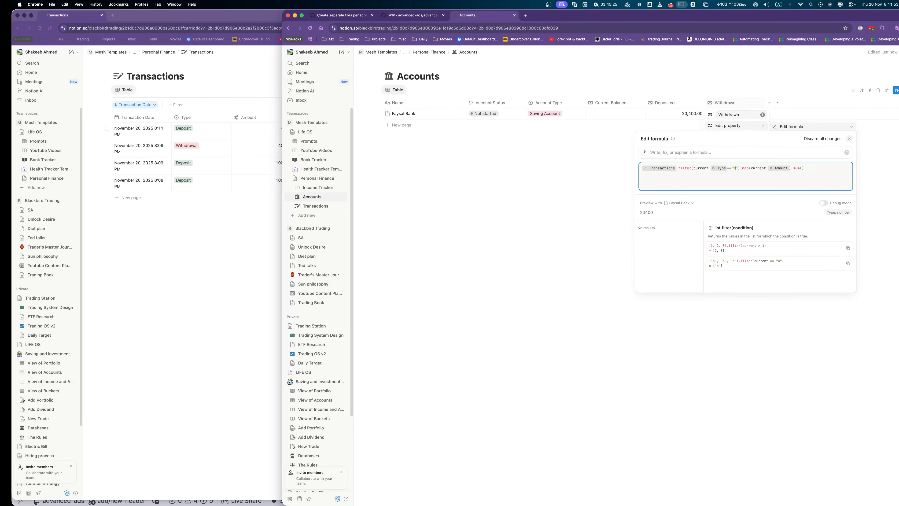
text(Withdrawal)
click(850, 139)
Set the Withdrawn property's number format to Number with commas.
click(722, 104)
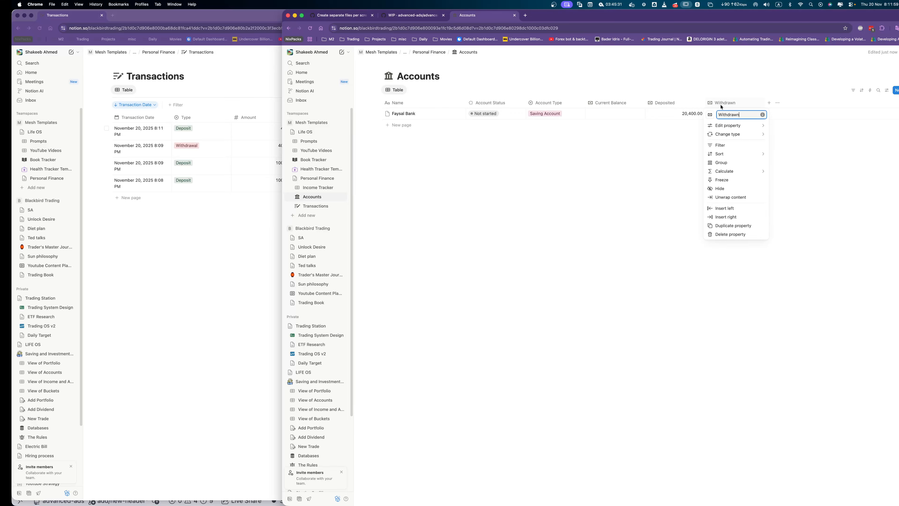
mouse_move(744, 128)
click(830, 135)
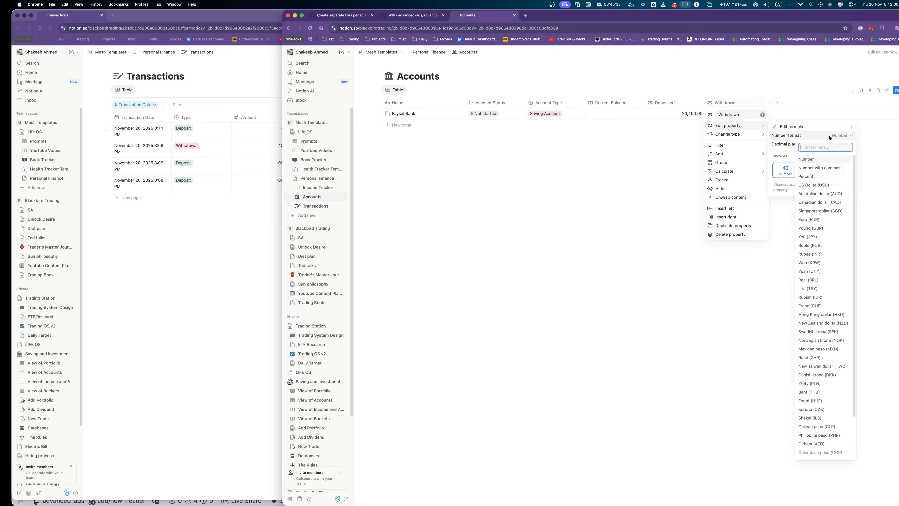
click(816, 170)
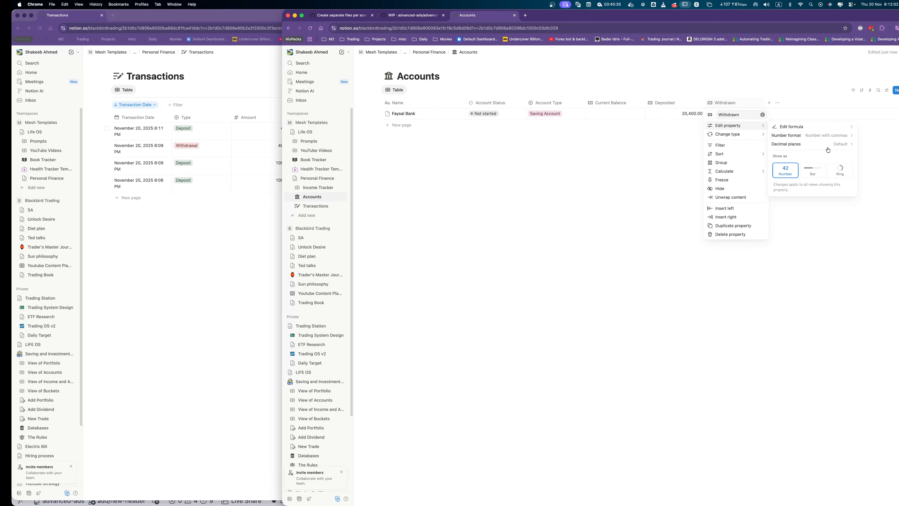
click(622, 118)
Set the Deposited property's decimal places back to Default and compare the account amounts with the Transactions table.
click(664, 103)
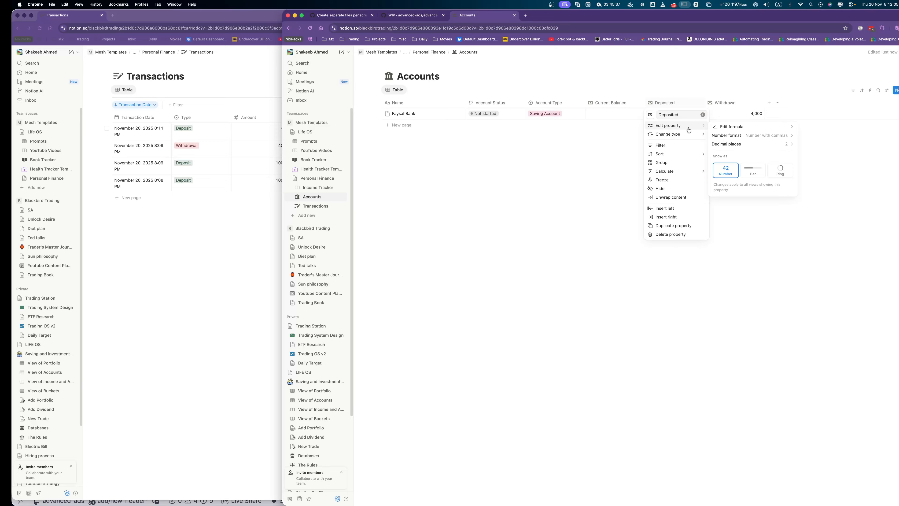
mouse_move(679, 136)
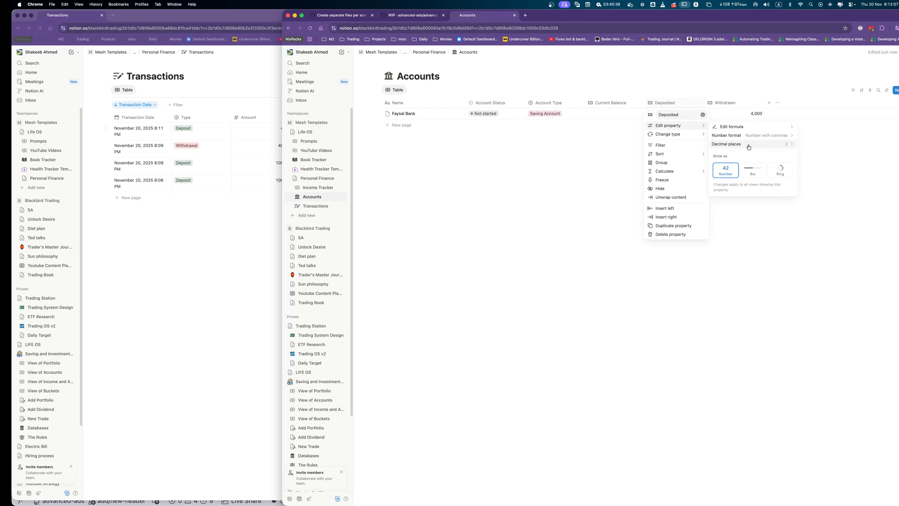
click(775, 145)
click(753, 153)
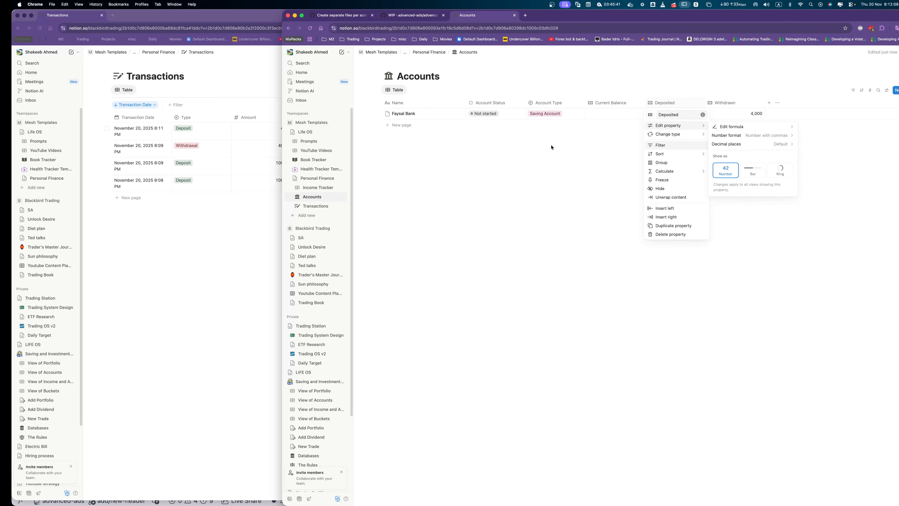
click(551, 144)
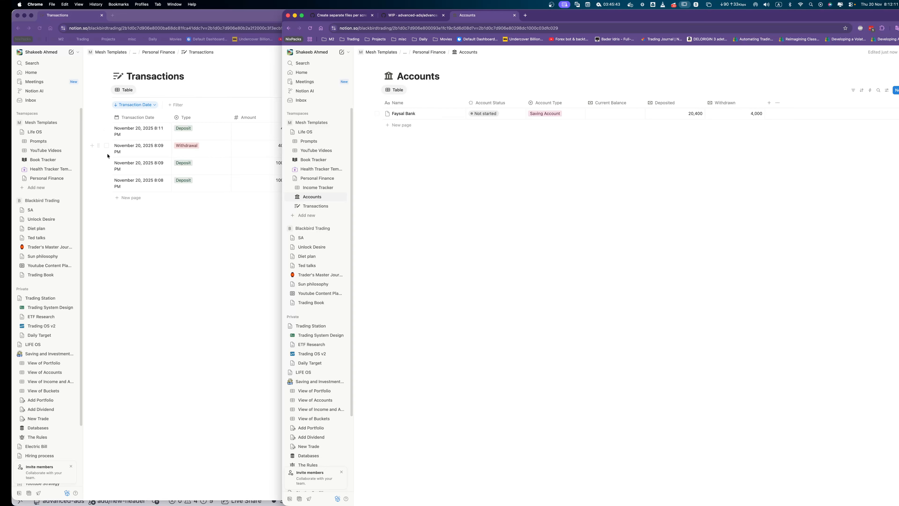
click(233, 150)
click(762, 146)
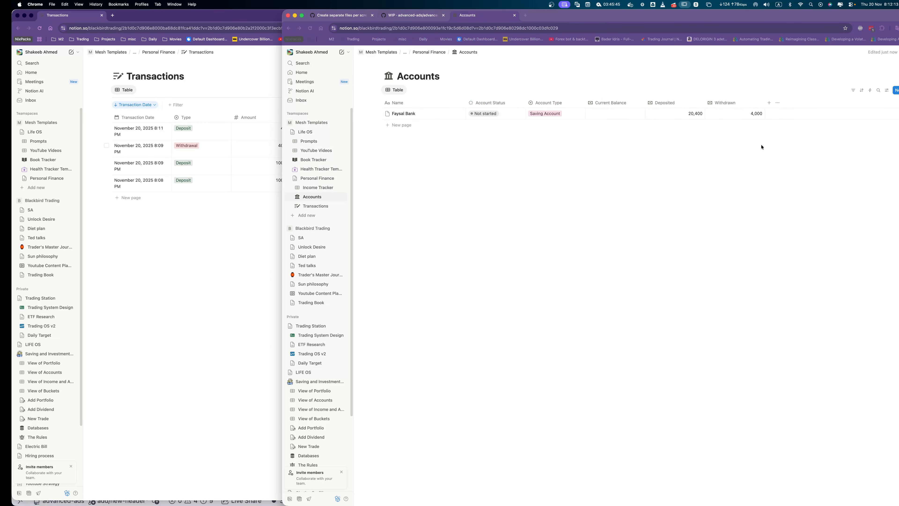
Set the Current Balance formula to Deposited - Withdrawn and check the balance on the Faysal Bank page.
click(614, 103)
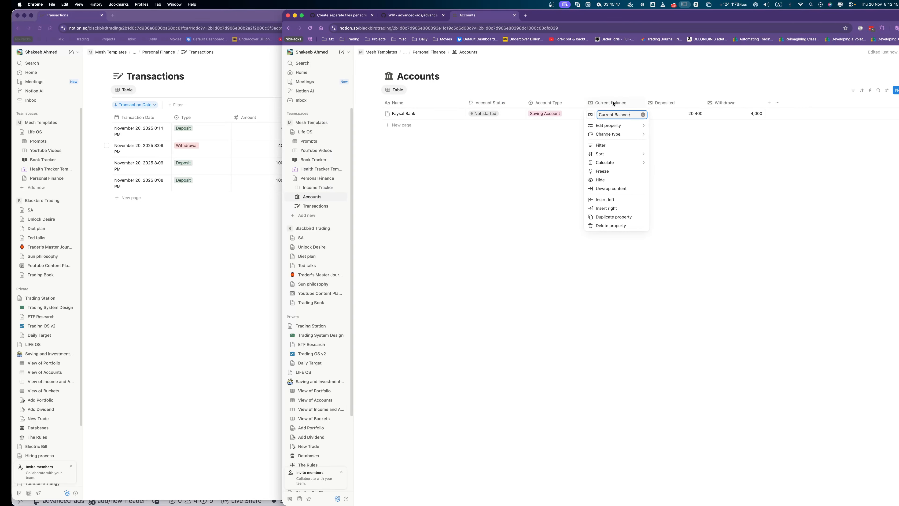
mouse_move(617, 126)
click(681, 131)
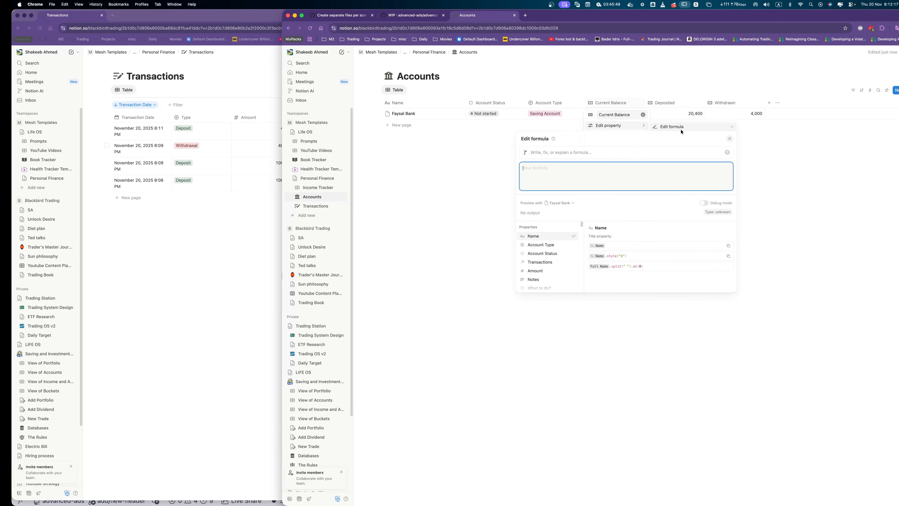
text(Depo)
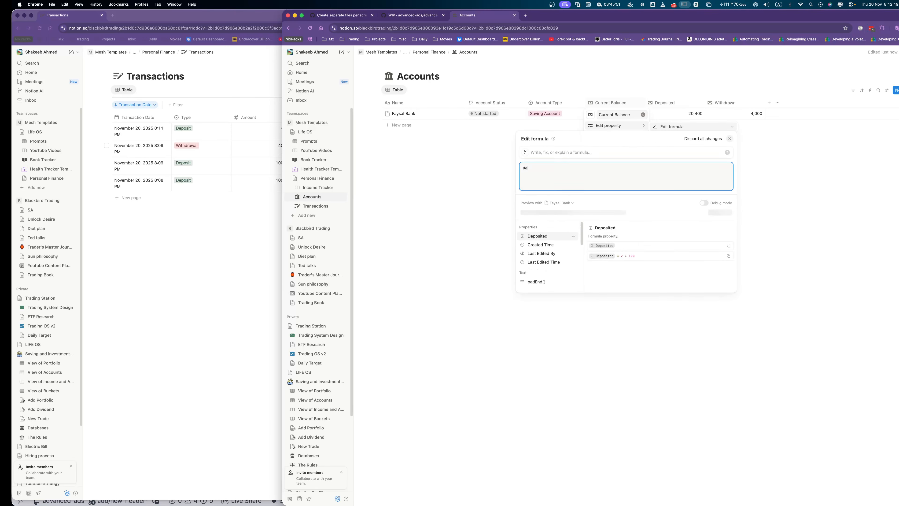
key(Return)
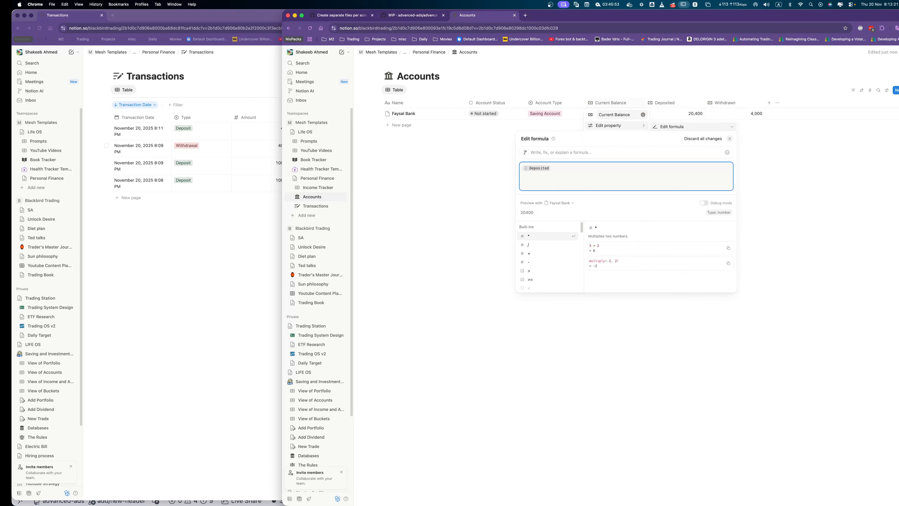
text(- With)
key(Return)
click(783, 176)
click(606, 91)
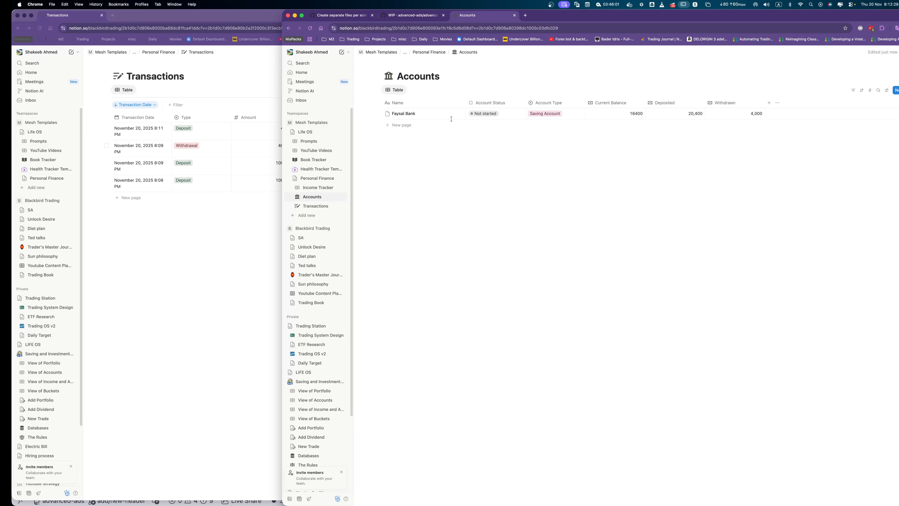
click(454, 114)
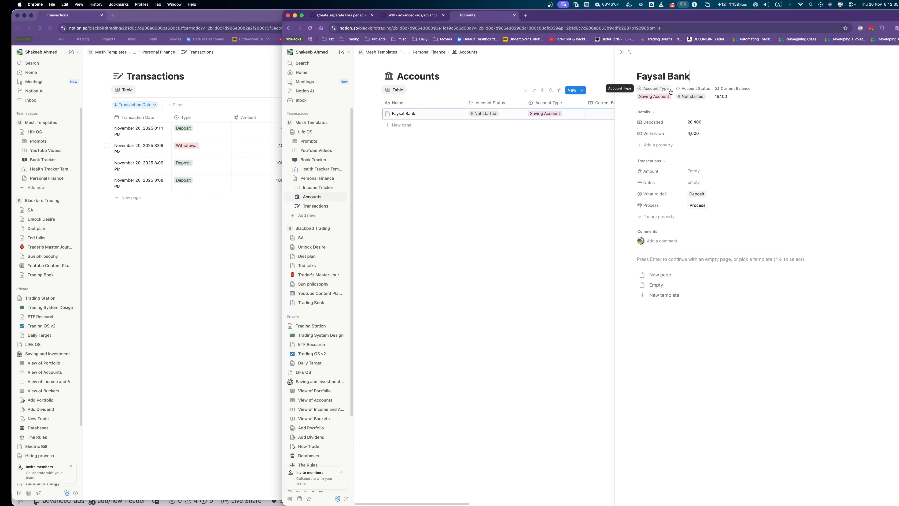
click(616, 165)
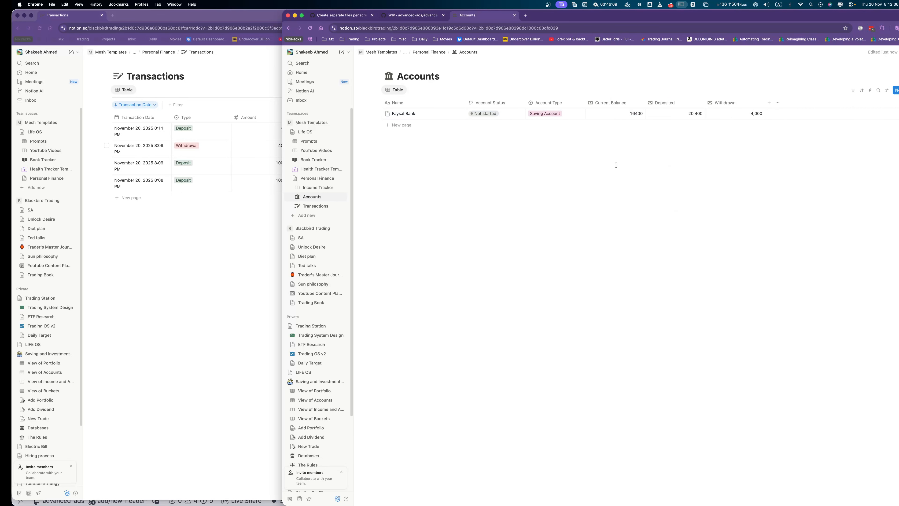
Open the Accounts database's default New page template for editing and start customizing its page layout.
drag(860, 16, 813, 17)
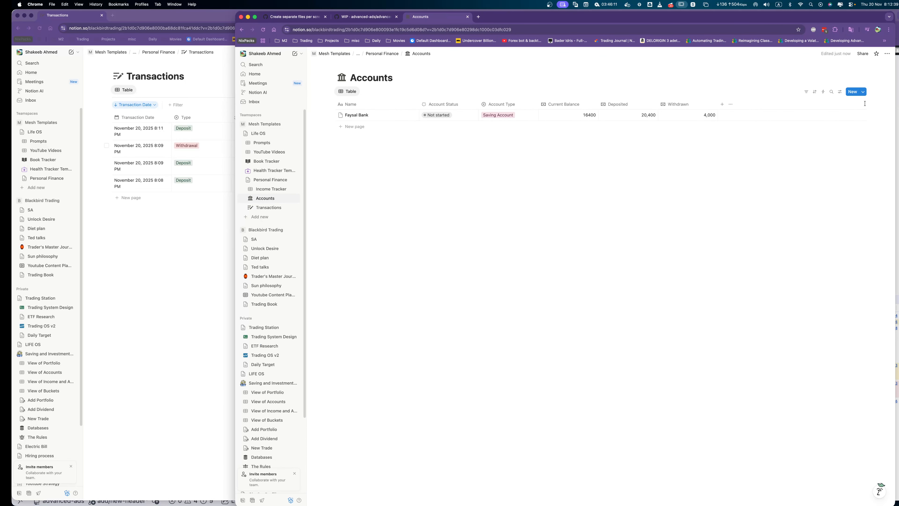
click(863, 92)
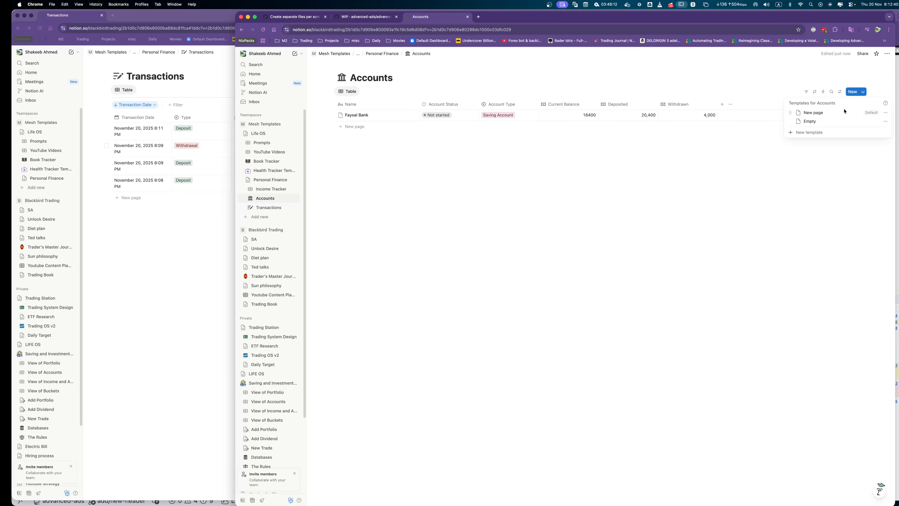
click(886, 113)
click(845, 131)
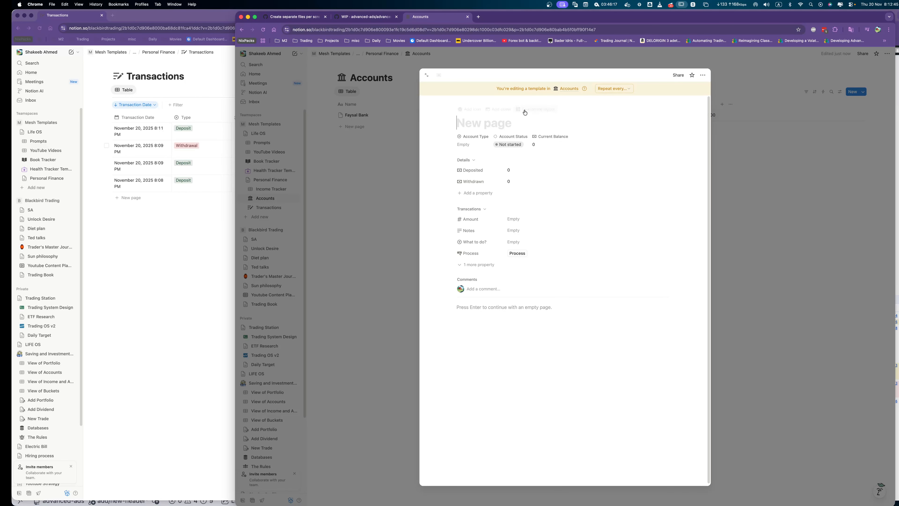
click(532, 111)
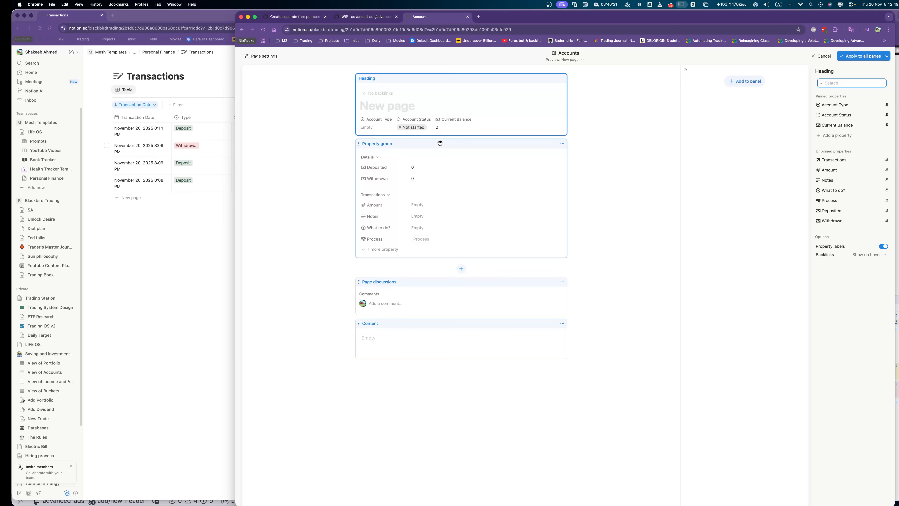
Switch the Accounts page layout to the Tabbed structure and add a tab for the related Transactions.
click(456, 161)
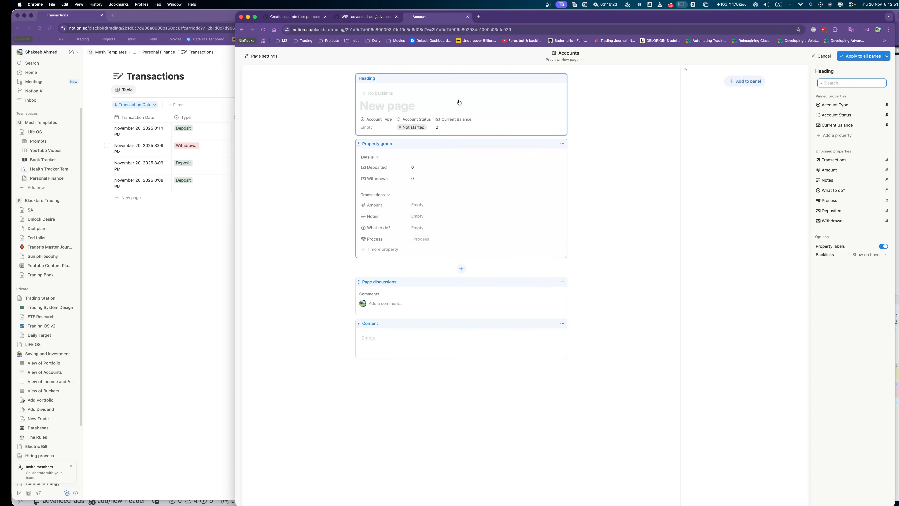
click(631, 135)
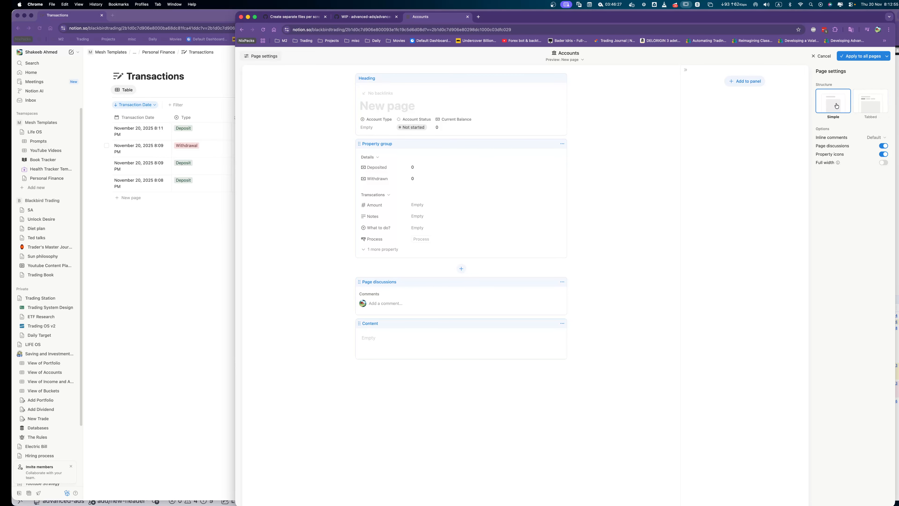
click(873, 106)
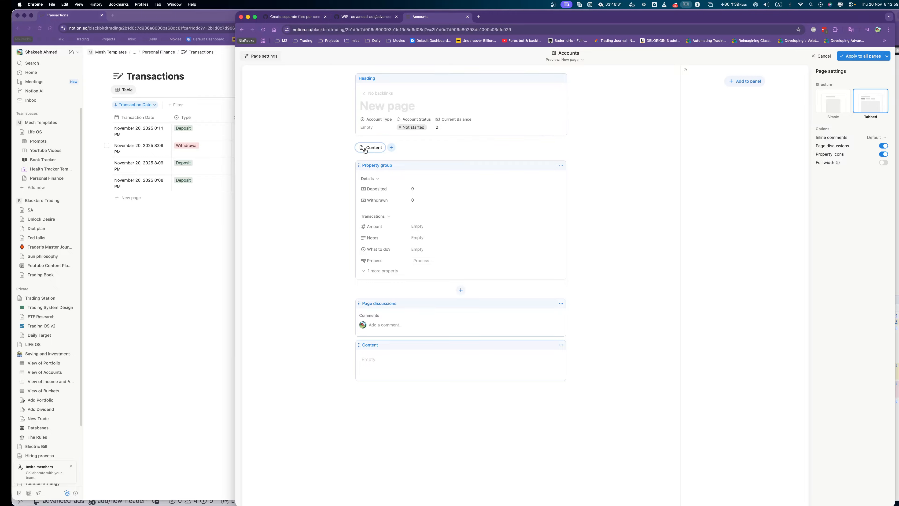
click(391, 149)
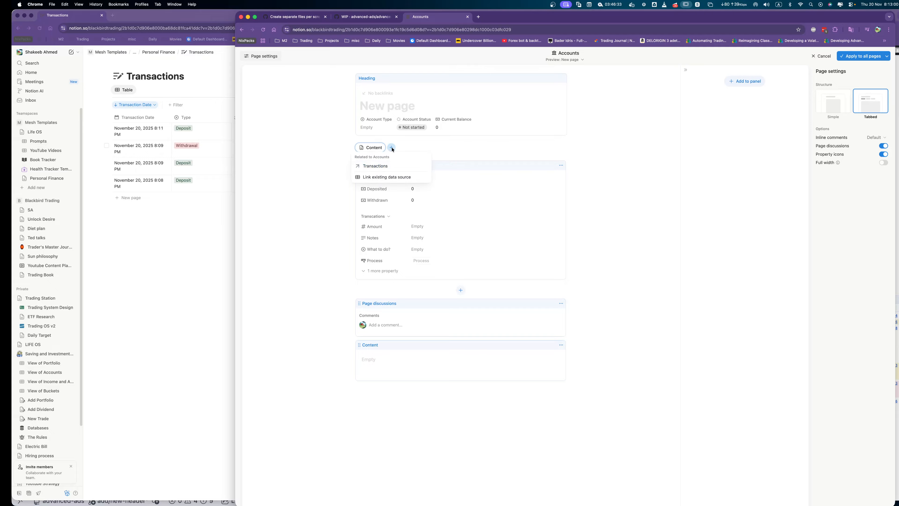
click(389, 166)
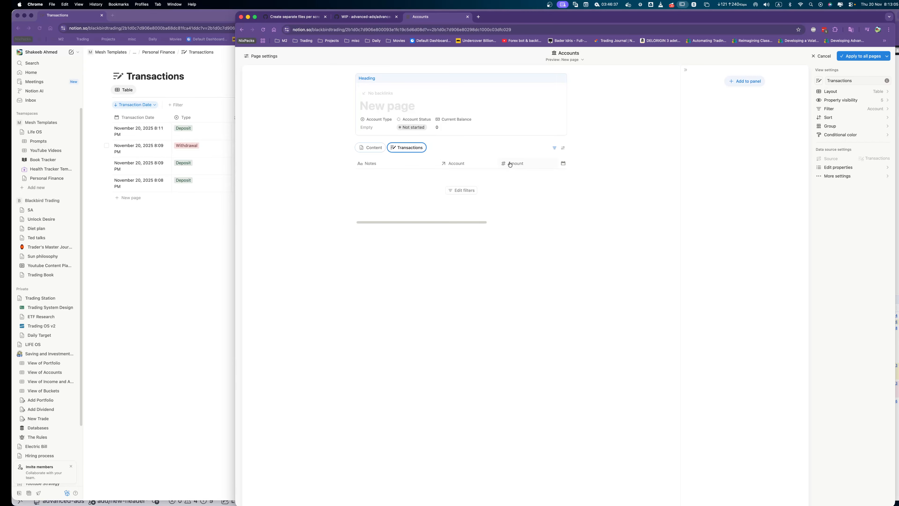
Move the Transaction Date column to the front of the Transactions tab's table, keeping the layout changes.
scroll(507, 164, right, 3)
drag(507, 165, 380, 164)
key(Escape)
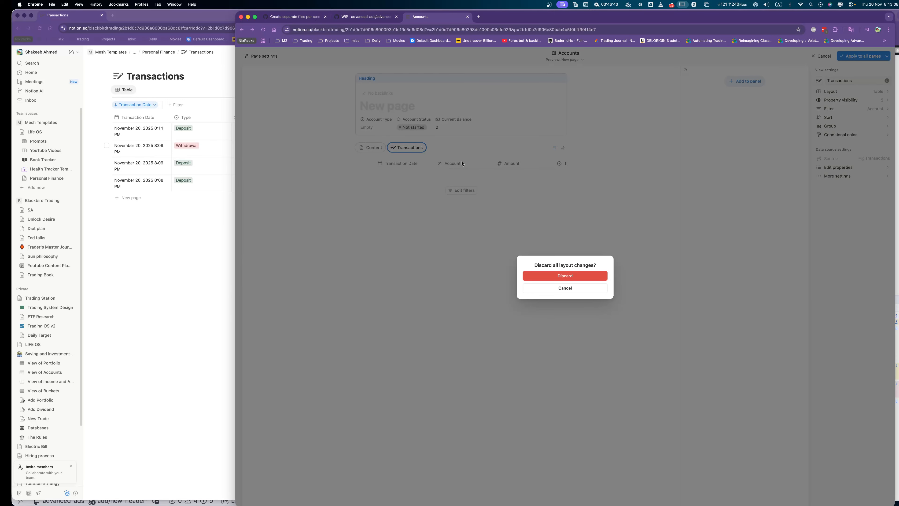
click(545, 288)
drag(423, 222, 383, 221)
drag(462, 167, 393, 164)
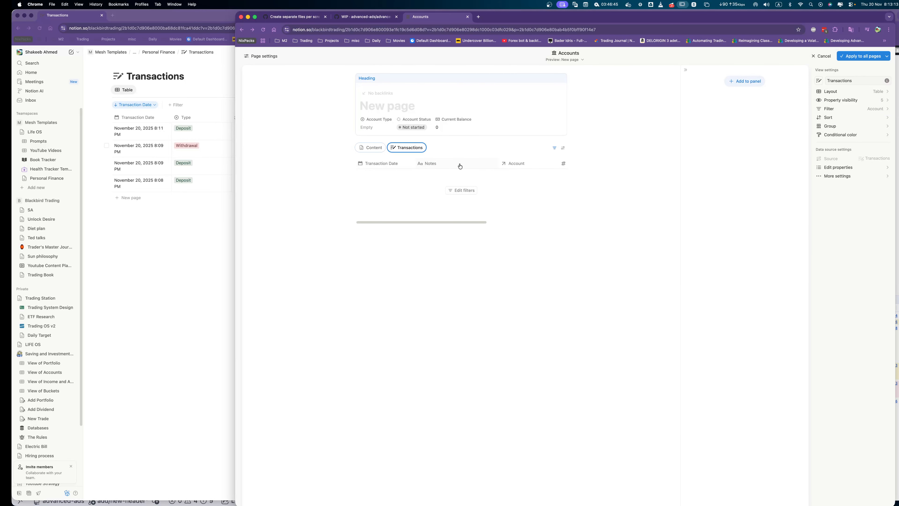
Hide the Account column in the Transactions tab and order the remaining columns Transaction Date, Amount, Type, Notes.
click(515, 167)
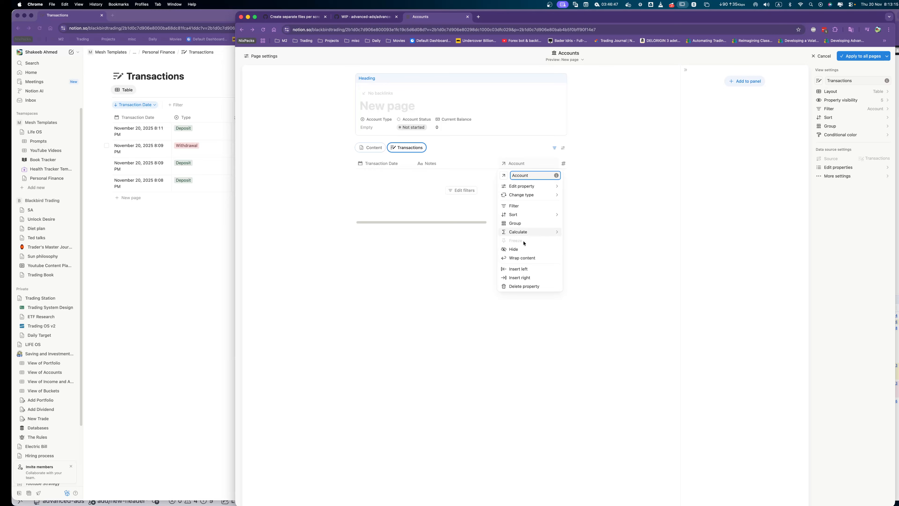
click(519, 252)
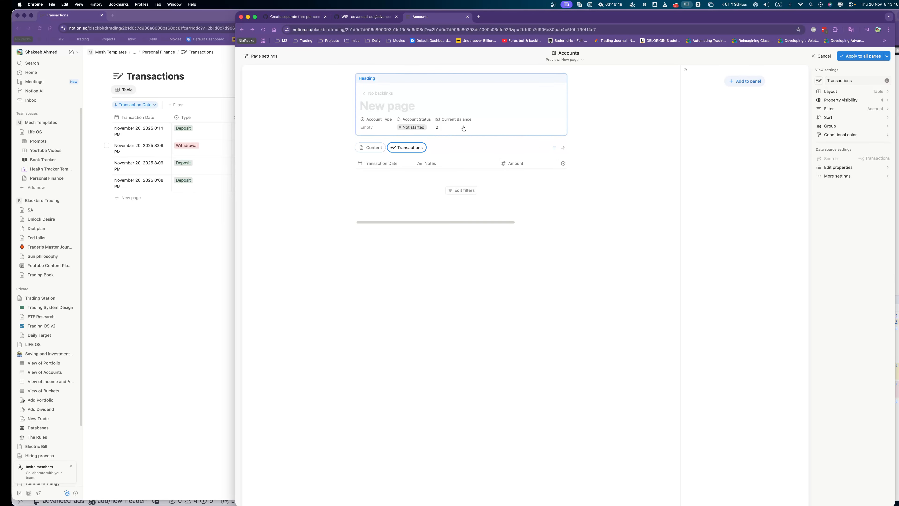
drag(511, 164, 460, 163)
scroll(450, 163, right, 3)
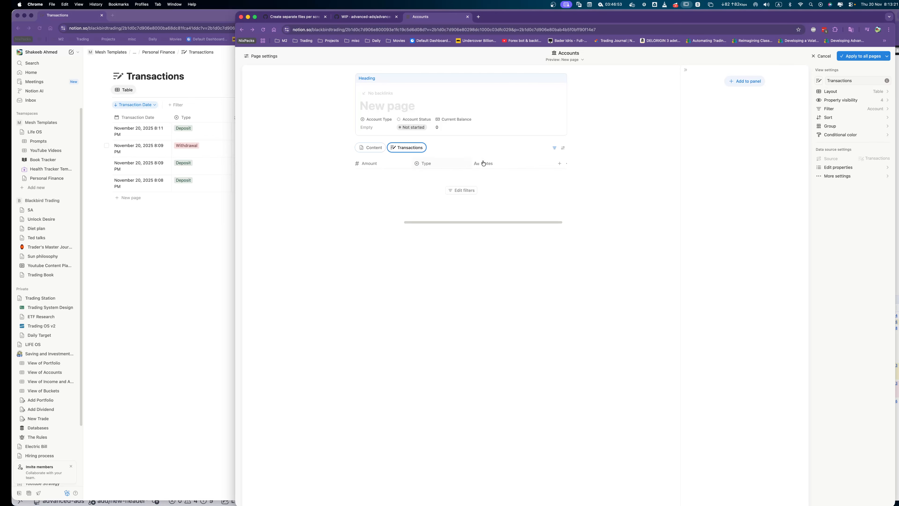
scroll(498, 171, left, 3)
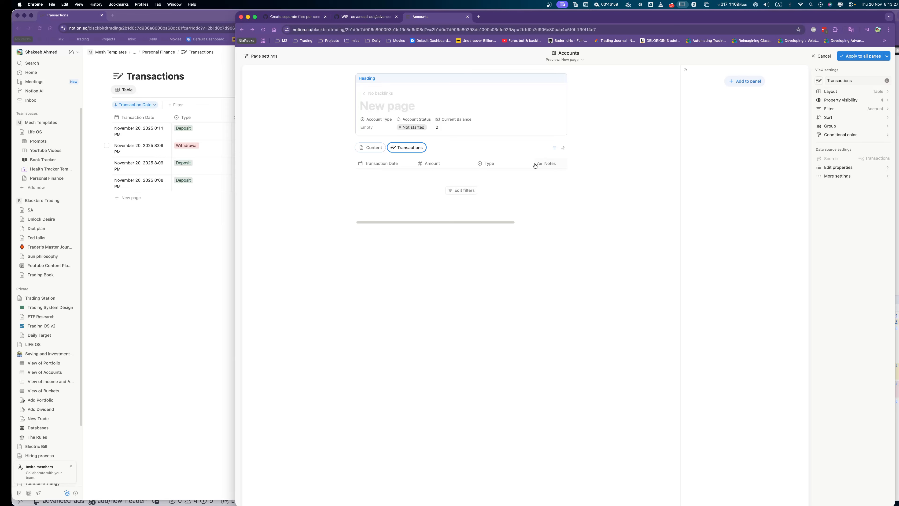
Narrow the Type column, apply the tabbed layout to all Accounts pages and close the template.
drag(534, 164, 516, 163)
click(857, 56)
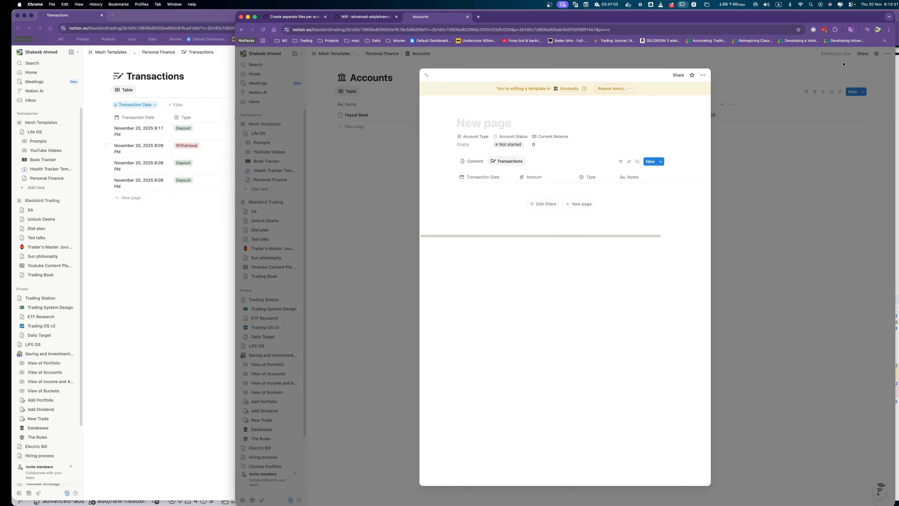
click(786, 143)
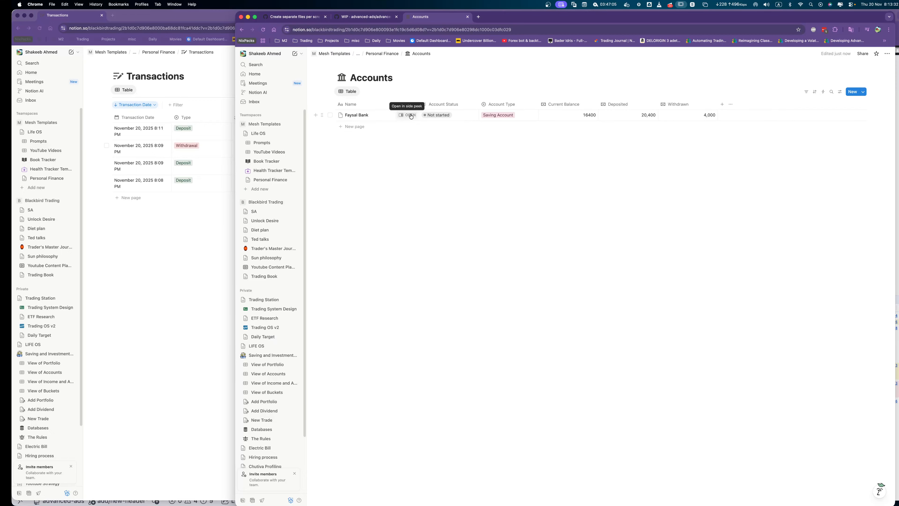
Review the Content and Transactions tabs on the Faysal Bank account page.
click(417, 115)
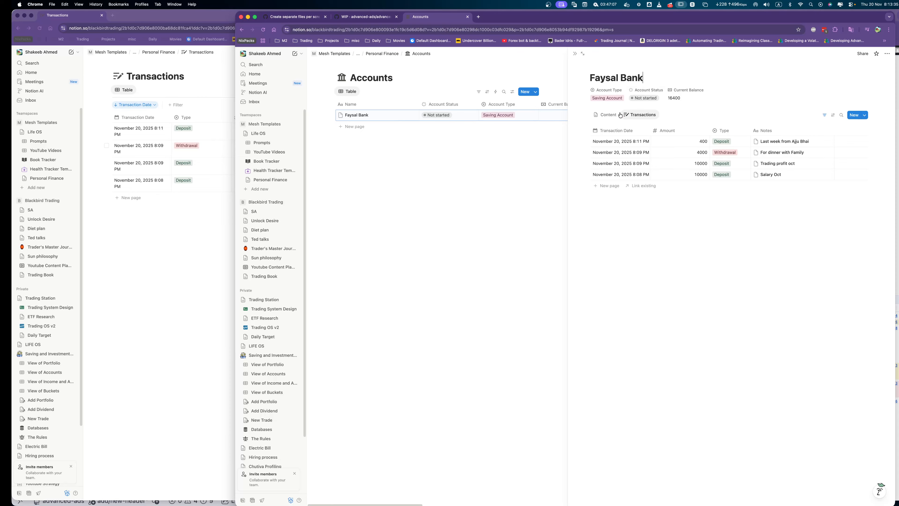
click(604, 114)
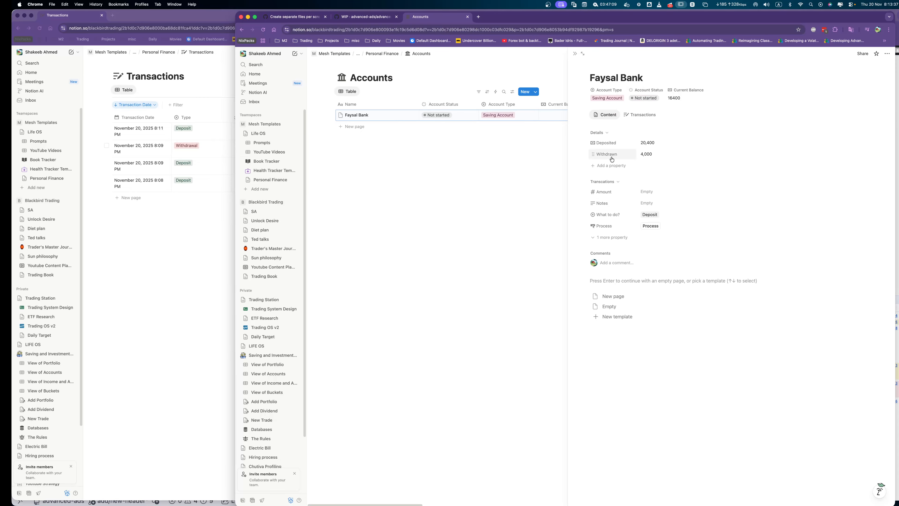
click(640, 114)
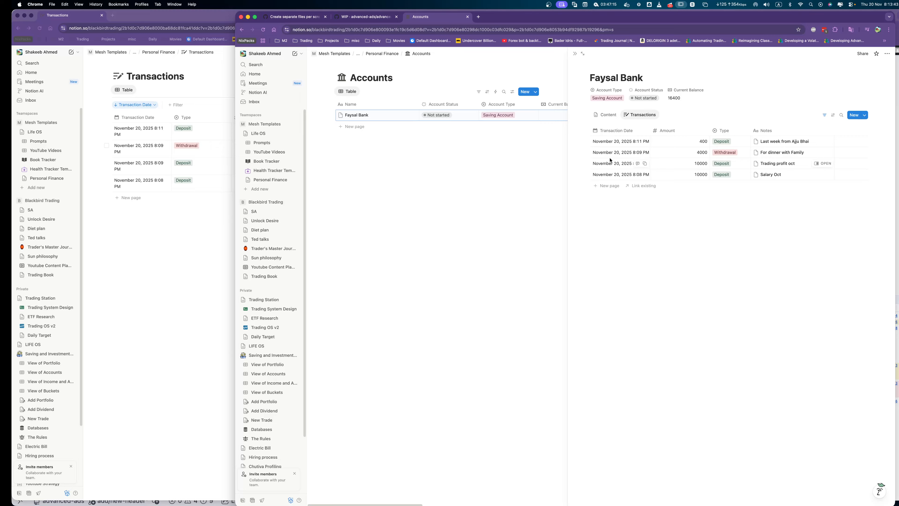
click(603, 115)
click(512, 181)
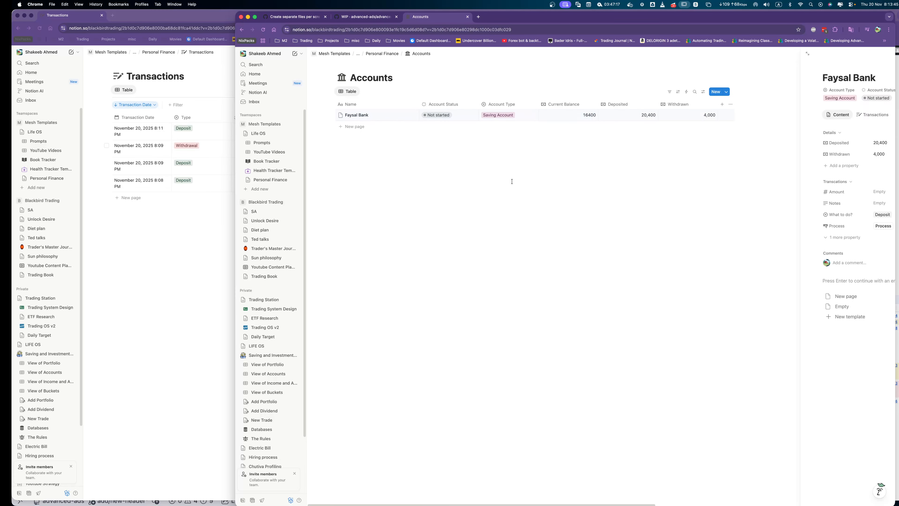
click(403, 117)
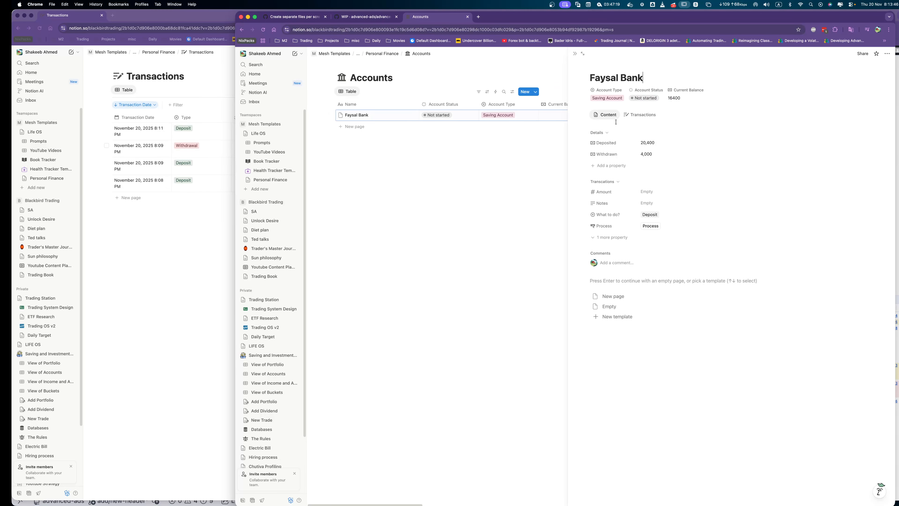
click(640, 115)
click(437, 190)
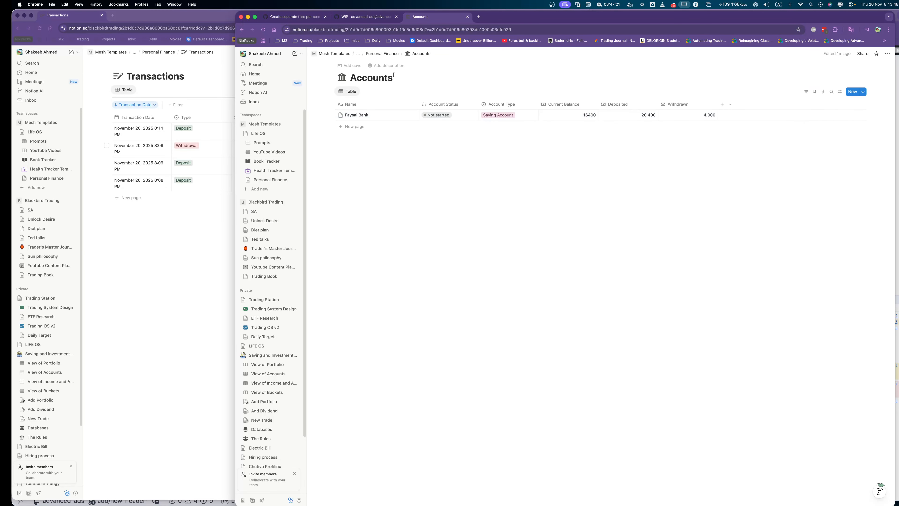
Check off Accounts and Transactions in the Personal Finance page's to-do list, and go to the Life OS page.
click(388, 55)
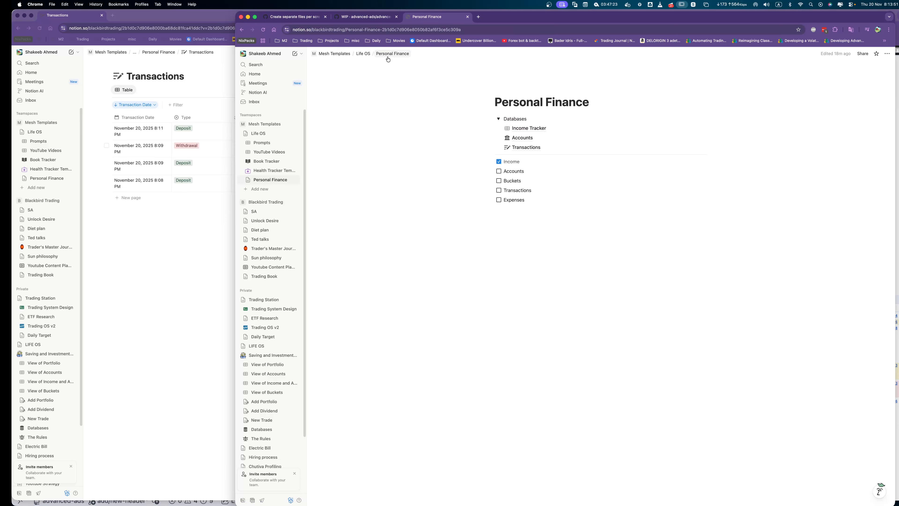
click(498, 171)
click(499, 190)
click(573, 249)
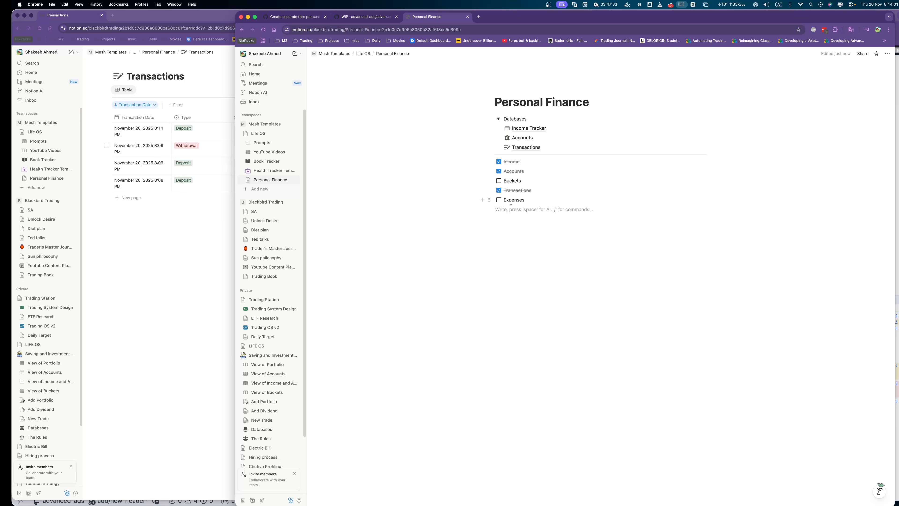
click(363, 53)
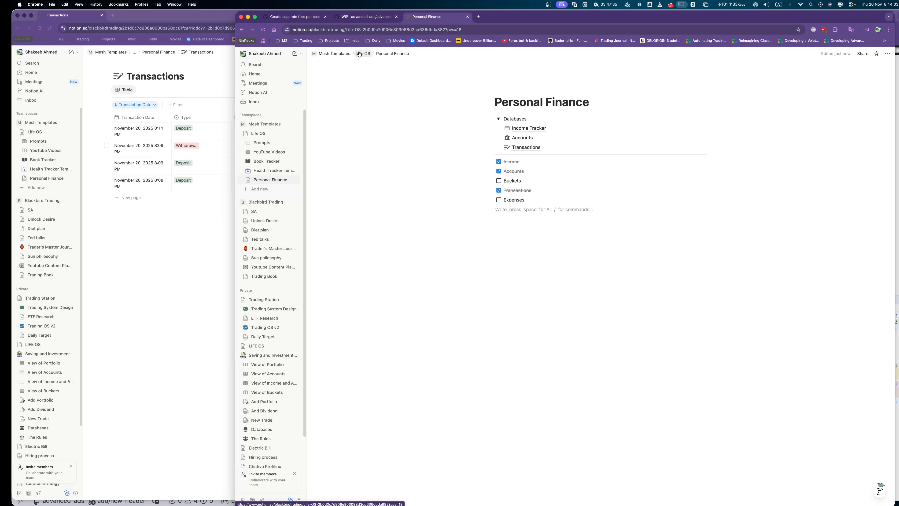